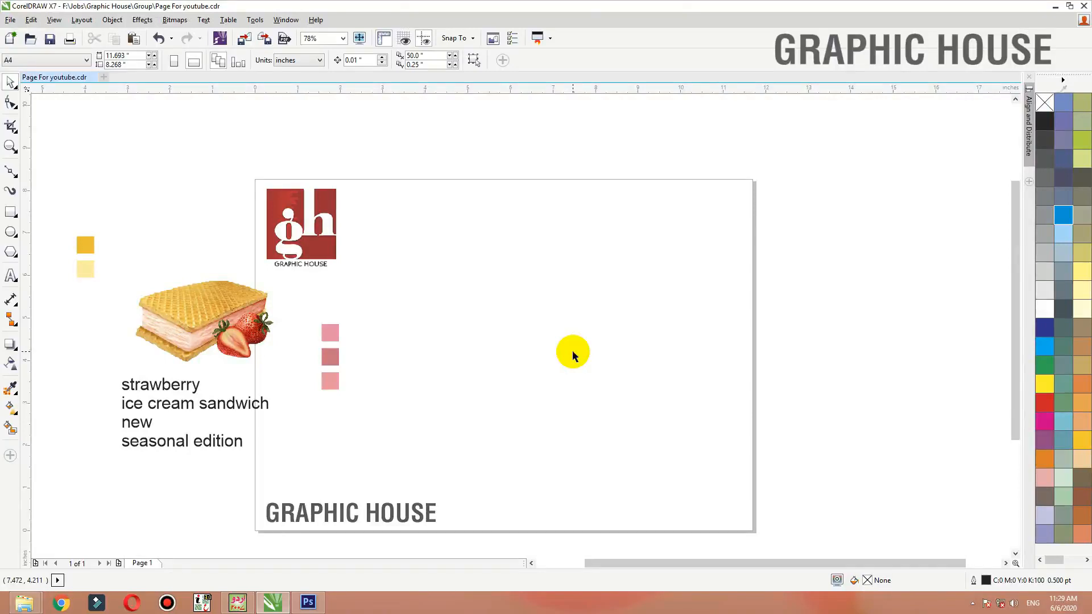
Draw a rectangle in the middle of the page, size it to 6.7 by 3.1 inches and shift it slightly up and left.
{"action": "left_click", "coordinate": [11, 213]}
{"action": "left_click_drag", "start_coordinate": [377, 313], "coordinate": [654, 425]}
{"action": "double_click", "coordinate": [122, 55]}
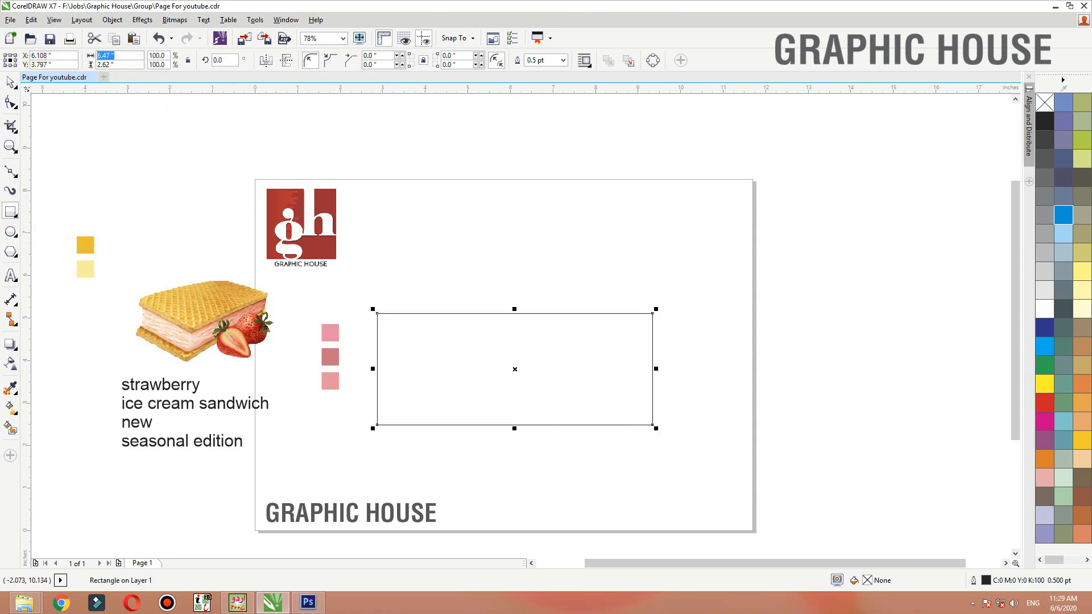
{"action": "type", "text": "3.1"}
{"action": "key", "text": "Return"}
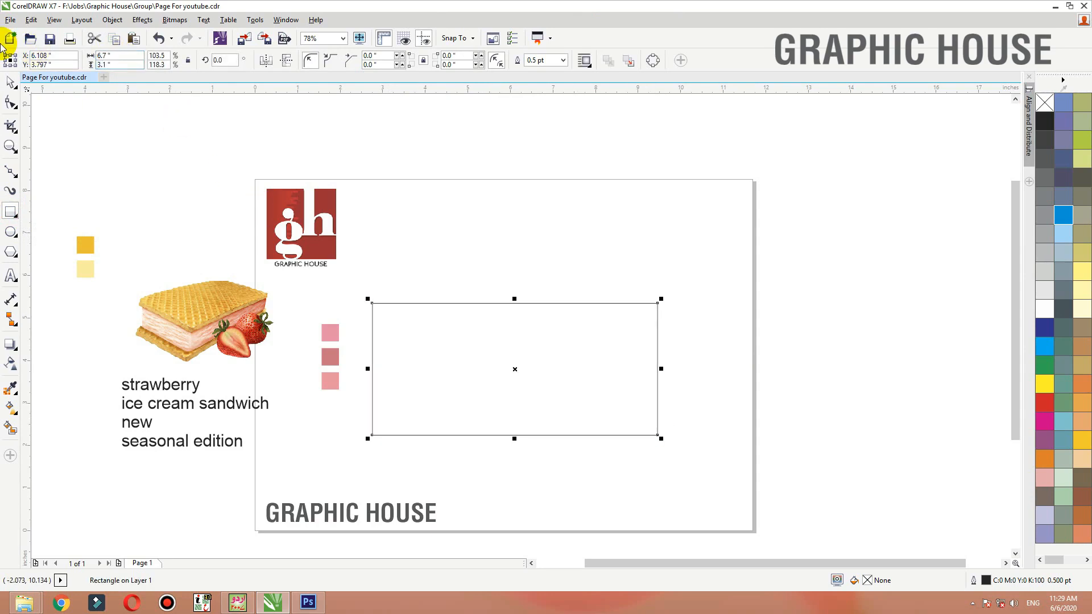
{"action": "left_click", "coordinate": [10, 81]}
{"action": "left_click_drag", "start_coordinate": [373, 390], "coordinate": [362, 376]}
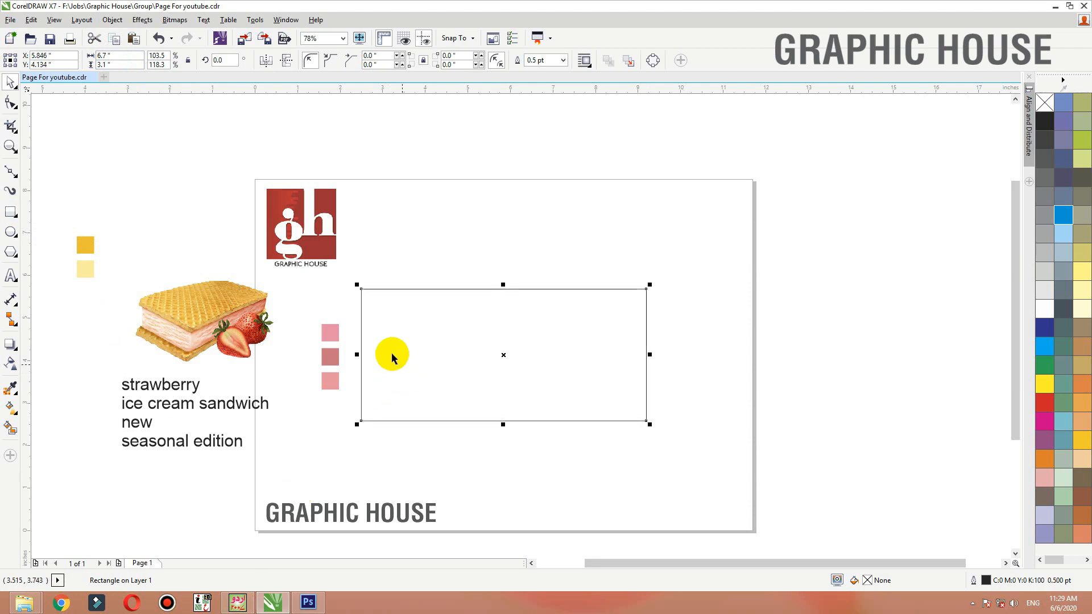
Nudge the sandwich picture and the text block slightly closer to the page.
{"action": "left_click_drag", "start_coordinate": [313, 410], "coordinate": [349, 293]}
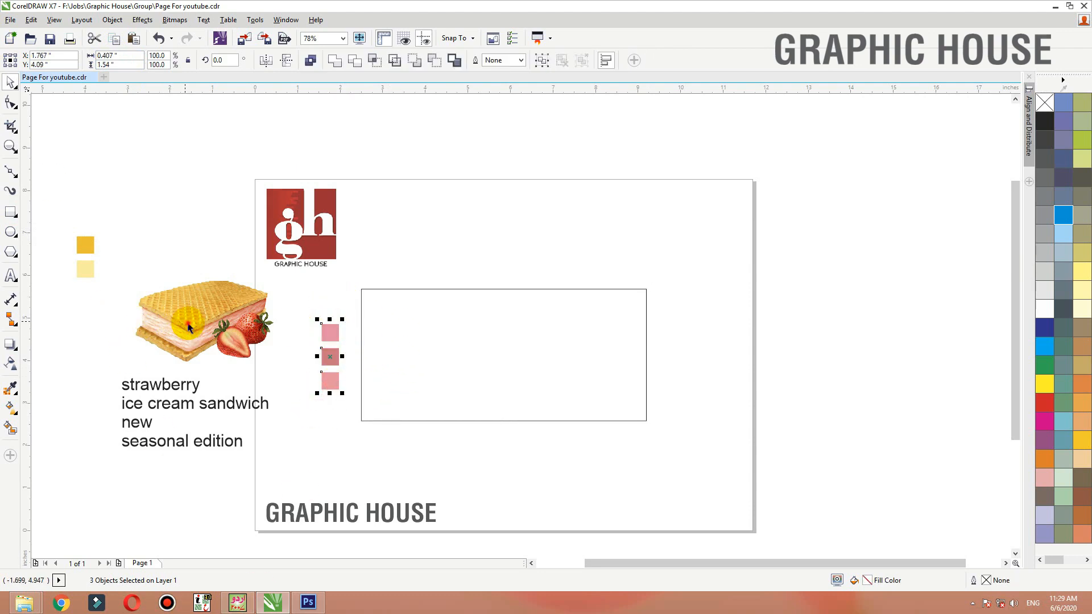
{"action": "left_click", "coordinate": [182, 347]}
{"action": "left_click_drag", "start_coordinate": [180, 383], "coordinate": [212, 351]}
{"action": "left_click", "coordinate": [211, 352]}
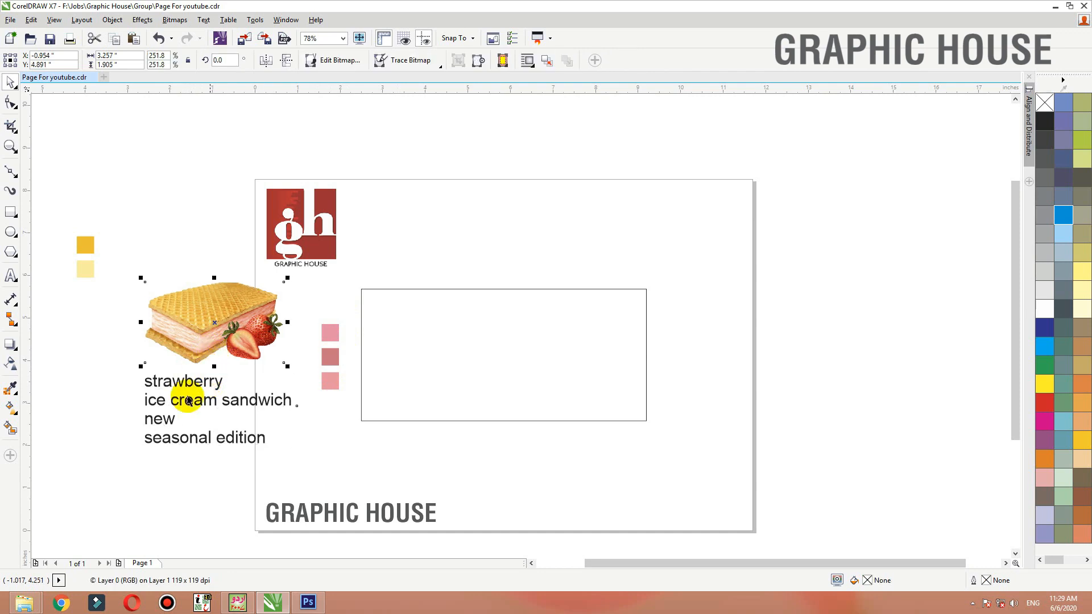
{"action": "left_click_drag", "start_coordinate": [193, 398], "coordinate": [199, 404]}
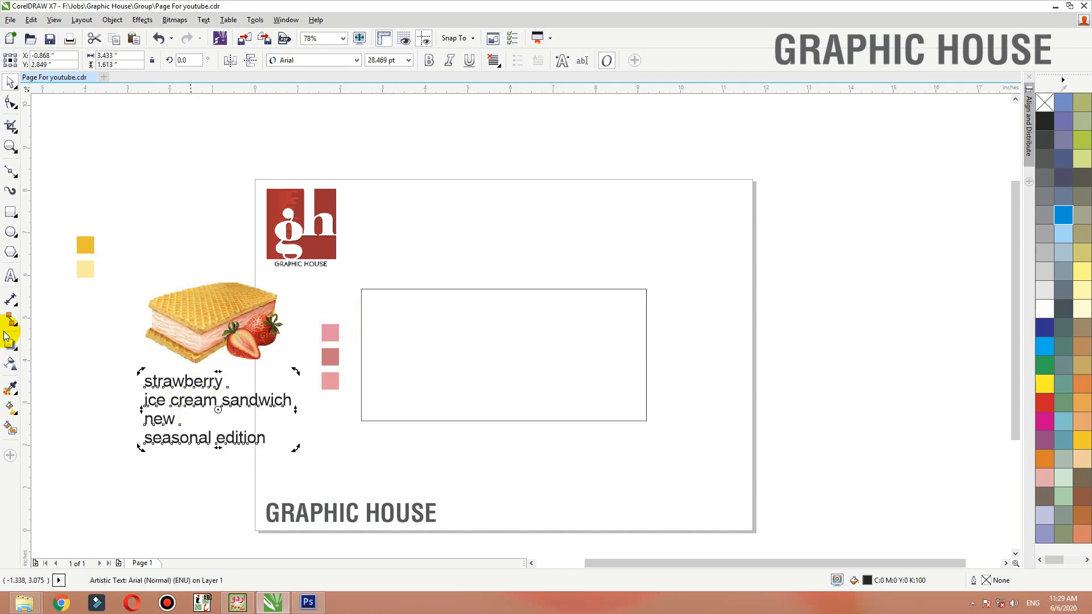
Fill the rectangle with the pink sampled from the lowest pink swatch and remove its outline.
{"action": "left_click", "coordinate": [11, 388]}
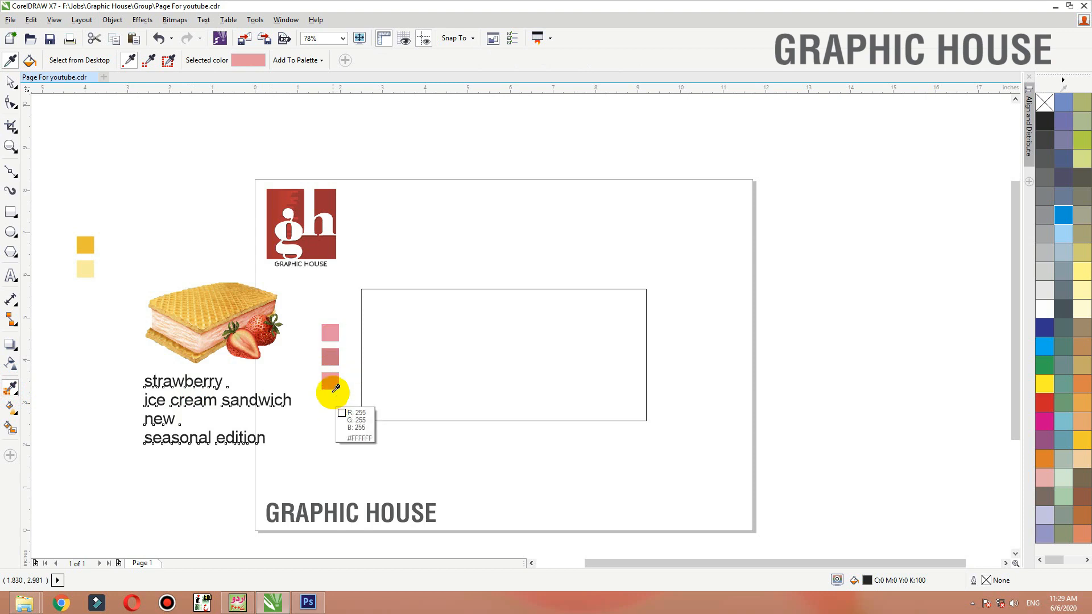
{"action": "left_click", "coordinate": [332, 382]}
{"action": "left_click", "coordinate": [368, 364]}
{"action": "key", "text": "space"}
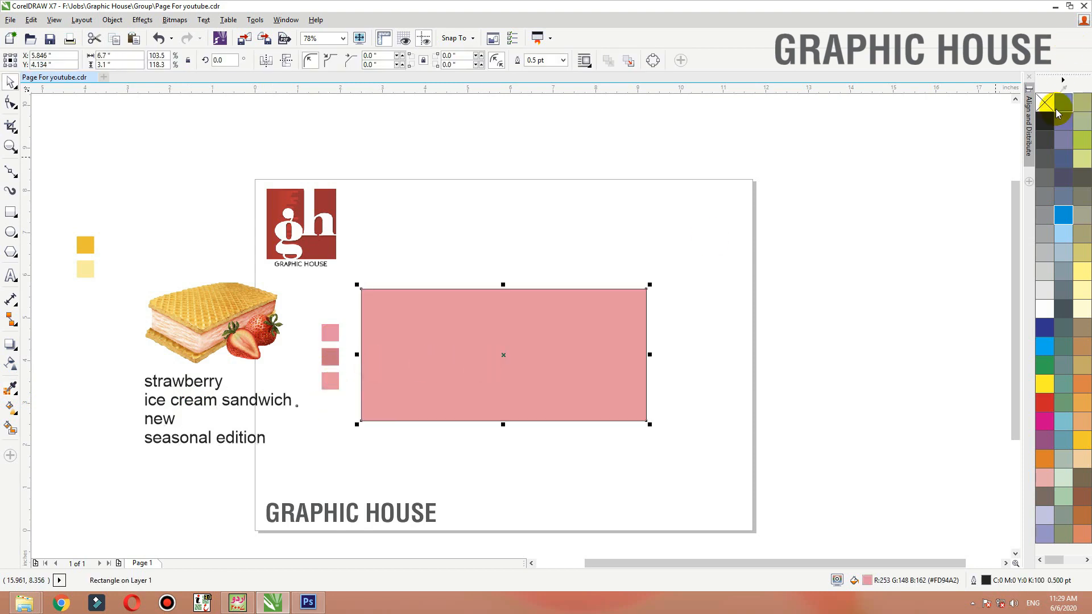
{"action": "left_click", "coordinate": [794, 209]}
{"action": "key", "text": "F2"}
{"action": "left_click_drag", "start_coordinate": [794, 209], "coordinate": [110, 523]}
Add a single inside contour with a 0.26-inch offset to the pink rectangle and break the contour apart.
{"action": "left_click", "coordinate": [492, 310]}
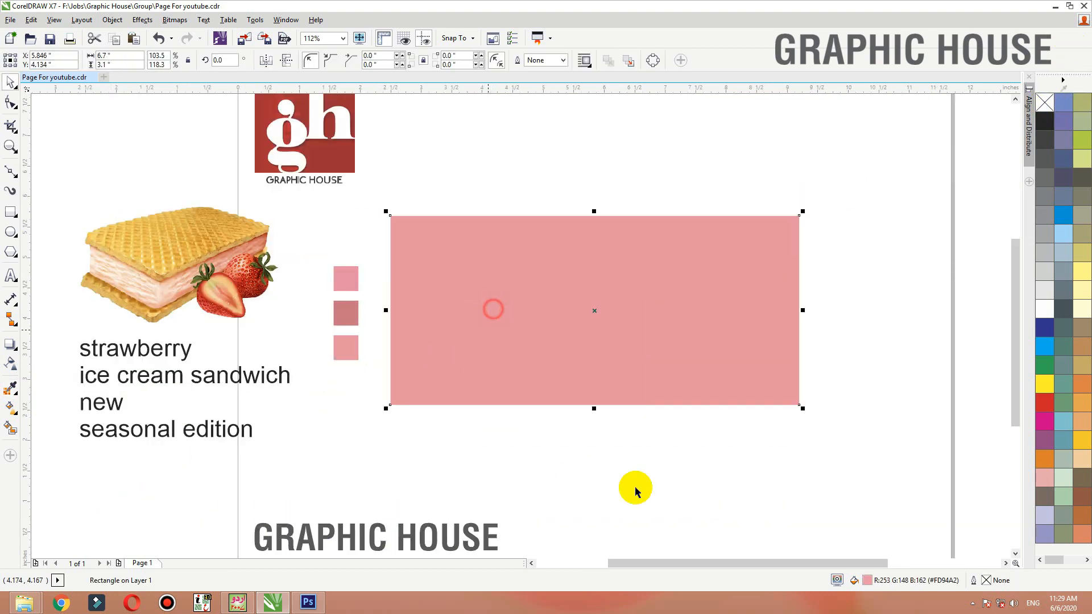
{"action": "left_click", "coordinate": [16, 352]}
{"action": "left_click", "coordinate": [40, 361]}
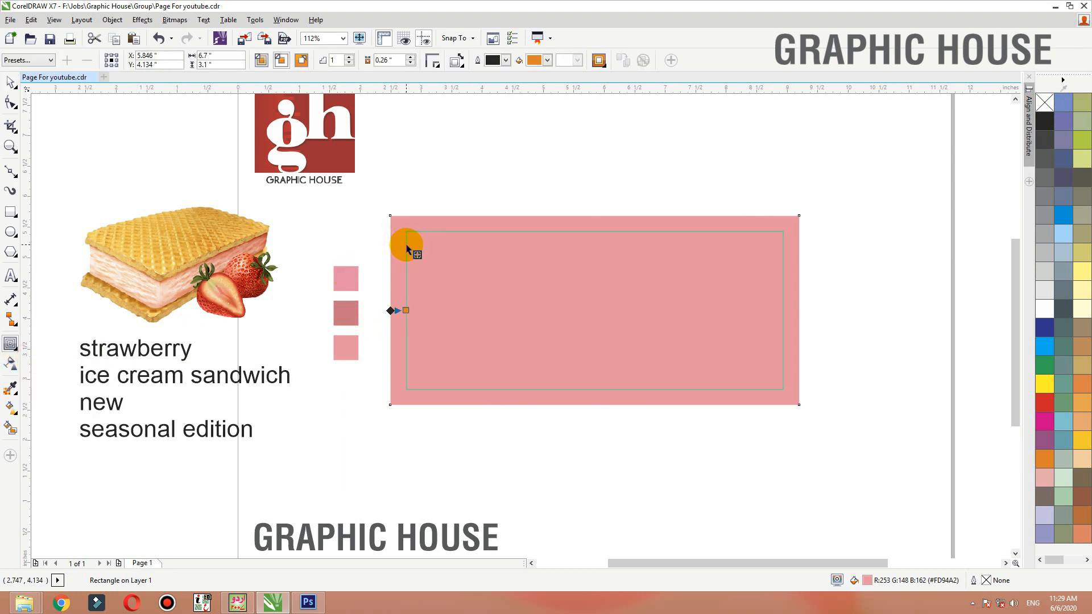
{"action": "left_click_drag", "start_coordinate": [407, 246], "coordinate": [447, 279]}
{"action": "key", "text": "space"}
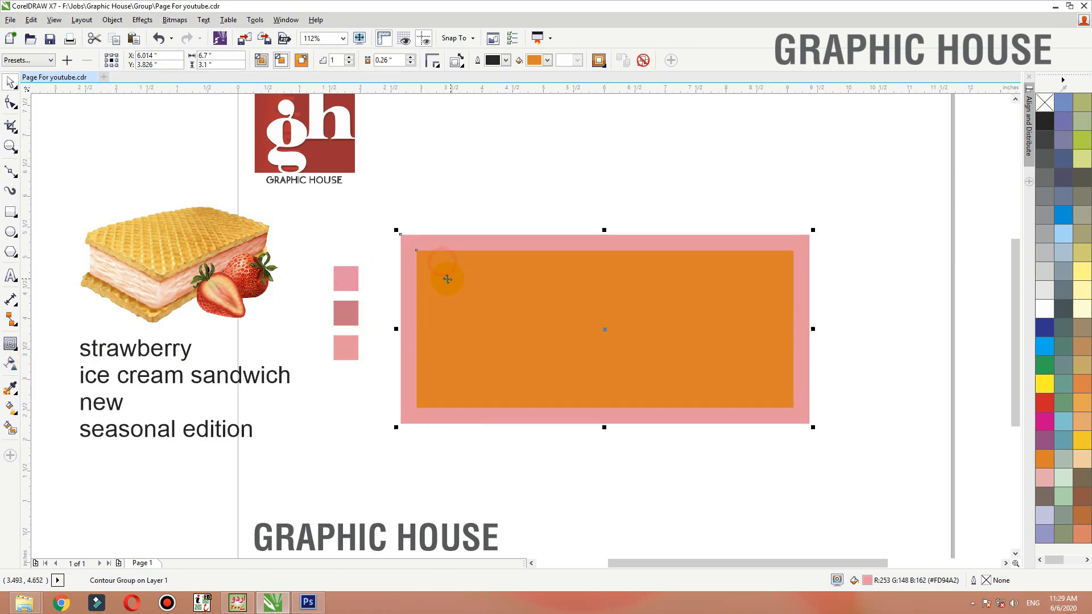
{"action": "key", "text": "ctrl+z"}
{"action": "key", "text": "ctrl+k"}
{"action": "left_click", "coordinate": [414, 451]}
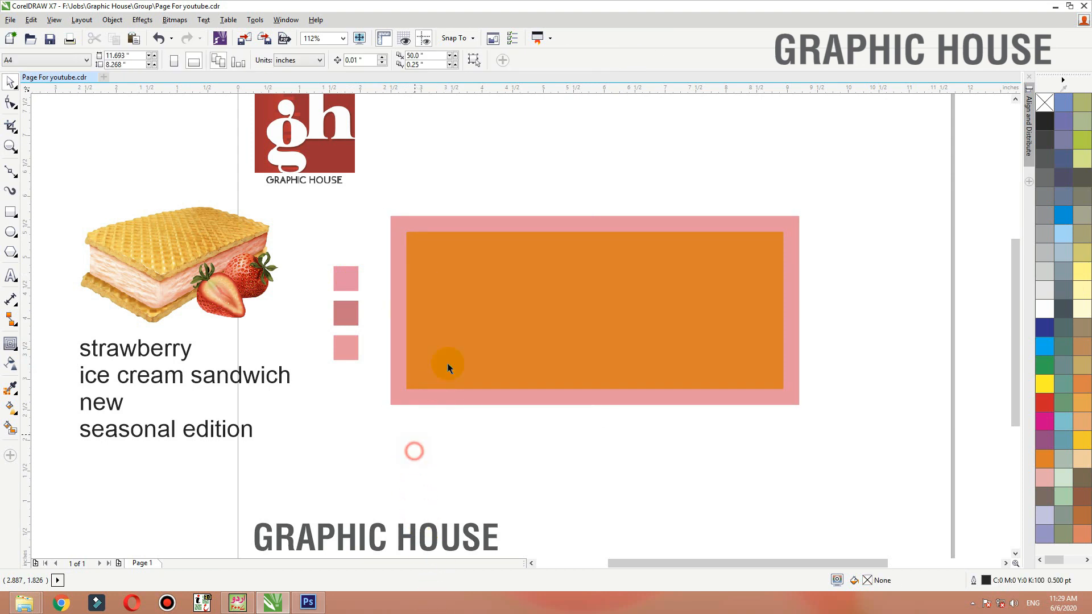
Give the inner contour rectangle a black hairline outline and remove its orange fill.
{"action": "left_click_drag", "start_coordinate": [471, 351], "coordinate": [344, 347]}
{"action": "key", "text": "ctrl+z"}
{"action": "right_click", "coordinate": [1044, 127]}
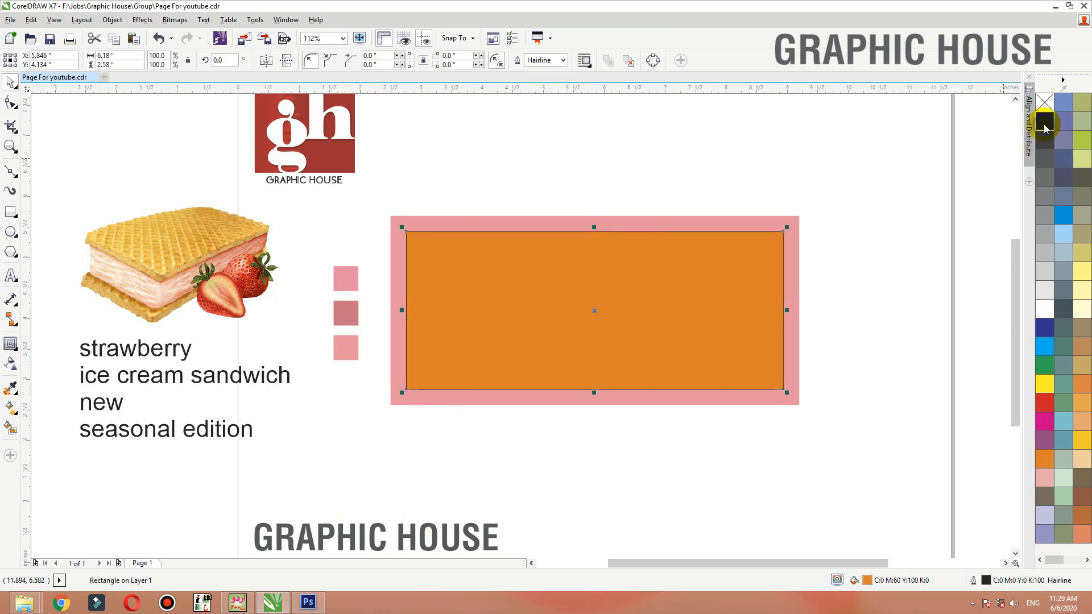
{"action": "left_click", "coordinate": [1049, 106]}
{"action": "left_click", "coordinate": [885, 232]}
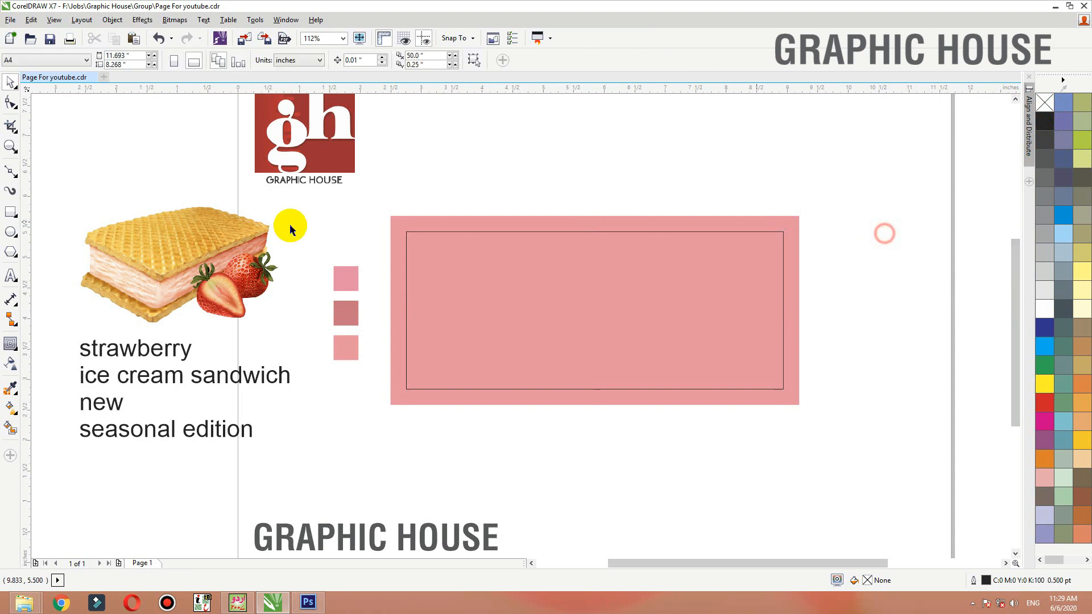
Place the sandwich picture over the right side of the pink card and bring it to the front.
{"action": "left_click", "coordinate": [201, 261]}
{"action": "left_click_drag", "start_coordinate": [200, 260], "coordinate": [726, 312]}
{"action": "key", "text": "shift+Page_Up"}
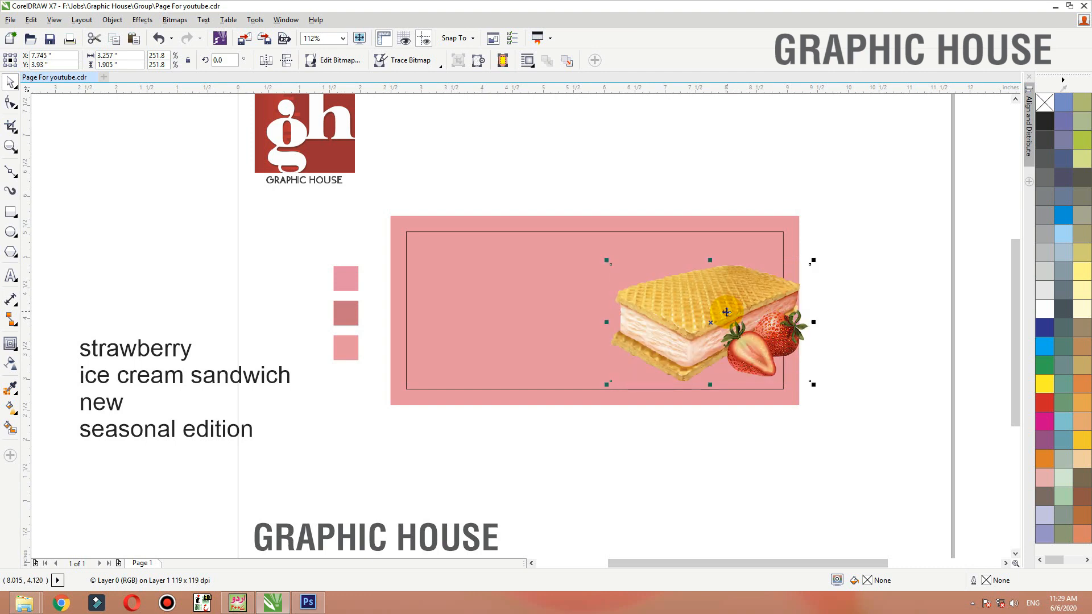
{"action": "left_click", "coordinate": [853, 291]}
{"action": "key", "text": "F3"}
{"action": "key", "text": "F2"}
{"action": "left_click_drag", "start_coordinate": [859, 219], "coordinate": [325, 395]}
Move the three pink colour swatches together off the page, above the text block.
{"action": "left_click", "coordinate": [445, 385]}
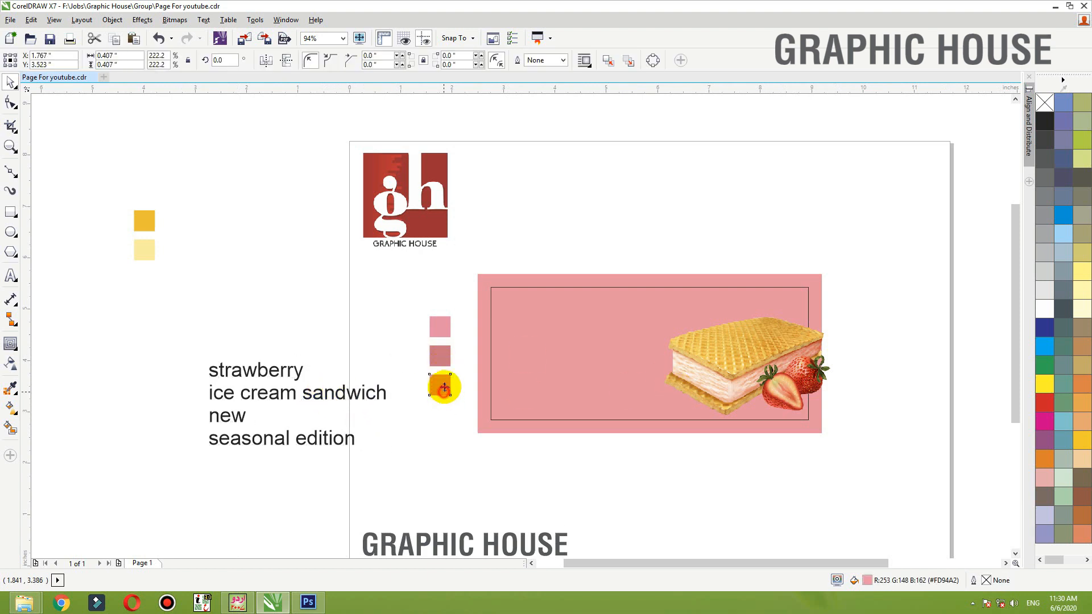
{"action": "left_click", "coordinate": [444, 360], "text": "shift"}
{"action": "left_click", "coordinate": [448, 327], "text": "shift"}
{"action": "left_click_drag", "start_coordinate": [448, 327], "coordinate": [305, 276]}
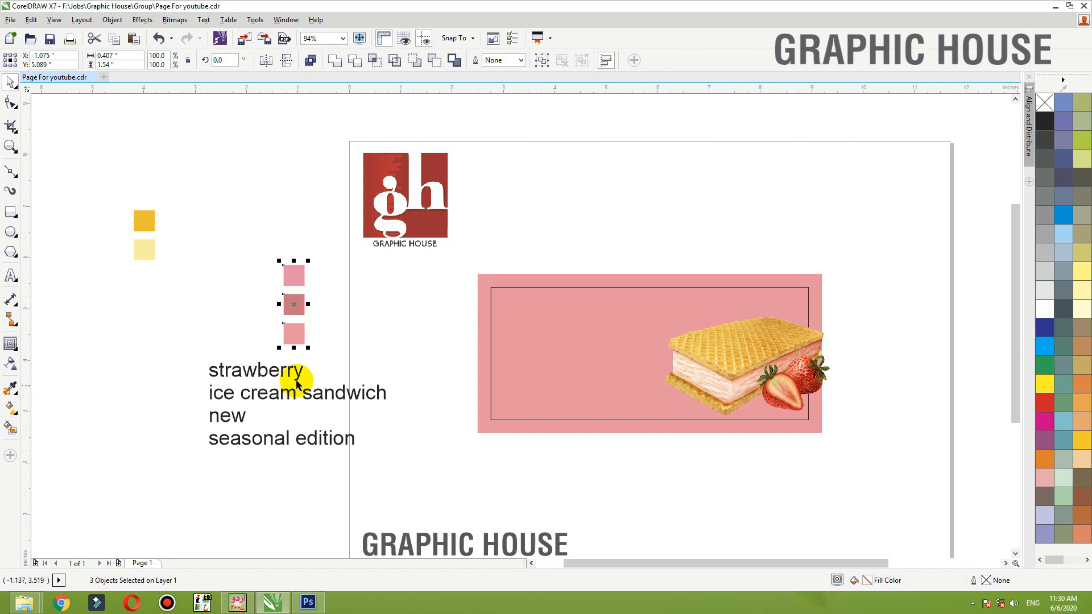
Set the text block's font to Cataneo BT and place it below and left of the pink card.
{"action": "left_click_drag", "start_coordinate": [292, 378], "coordinate": [515, 453]}
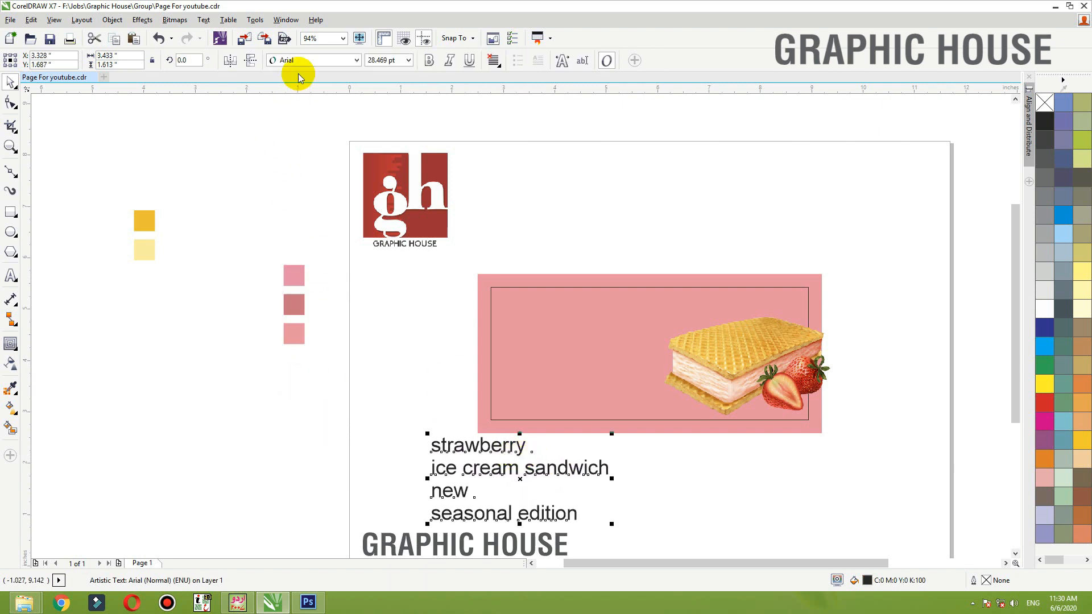
{"action": "left_click", "coordinate": [312, 63]}
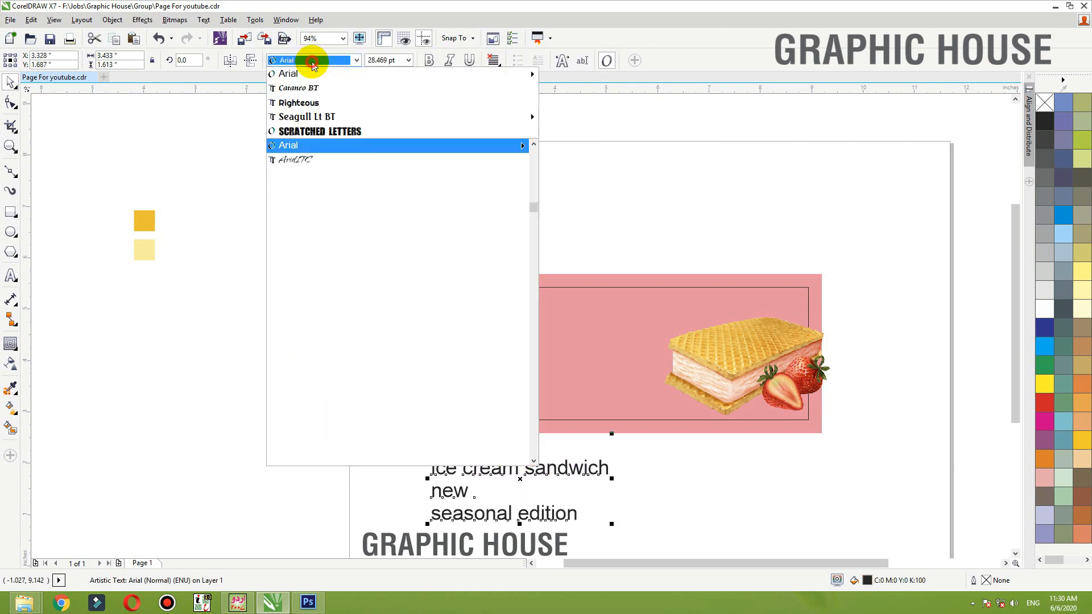
{"action": "left_click", "coordinate": [308, 88]}
{"action": "left_click_drag", "start_coordinate": [483, 447], "coordinate": [337, 407]}
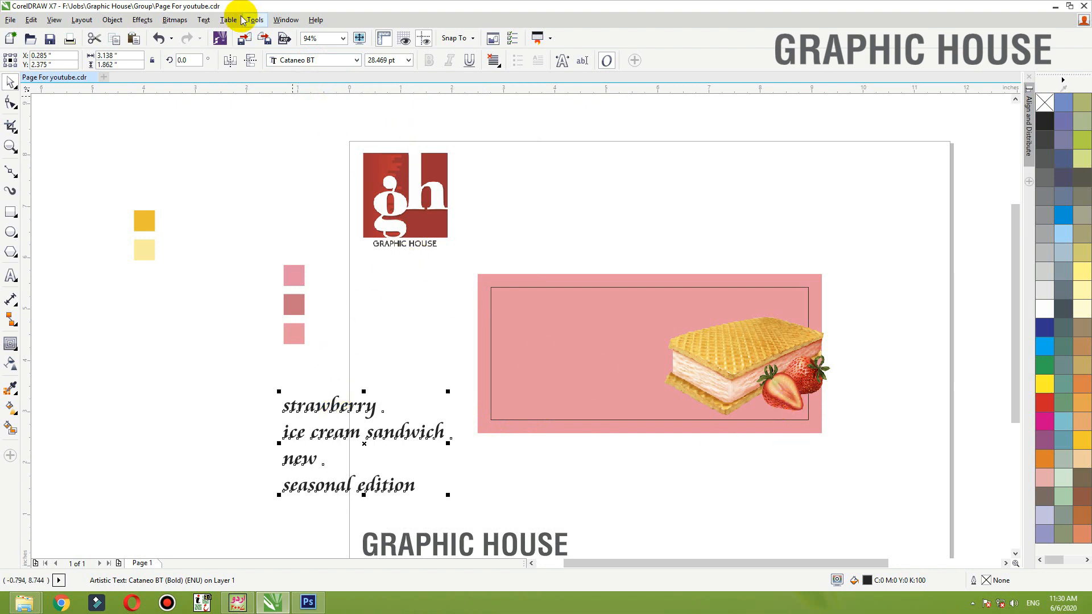
Change the case of the text block to Title Case.
{"action": "left_click", "coordinate": [205, 20]}
{"action": "left_click", "coordinate": [265, 386]}
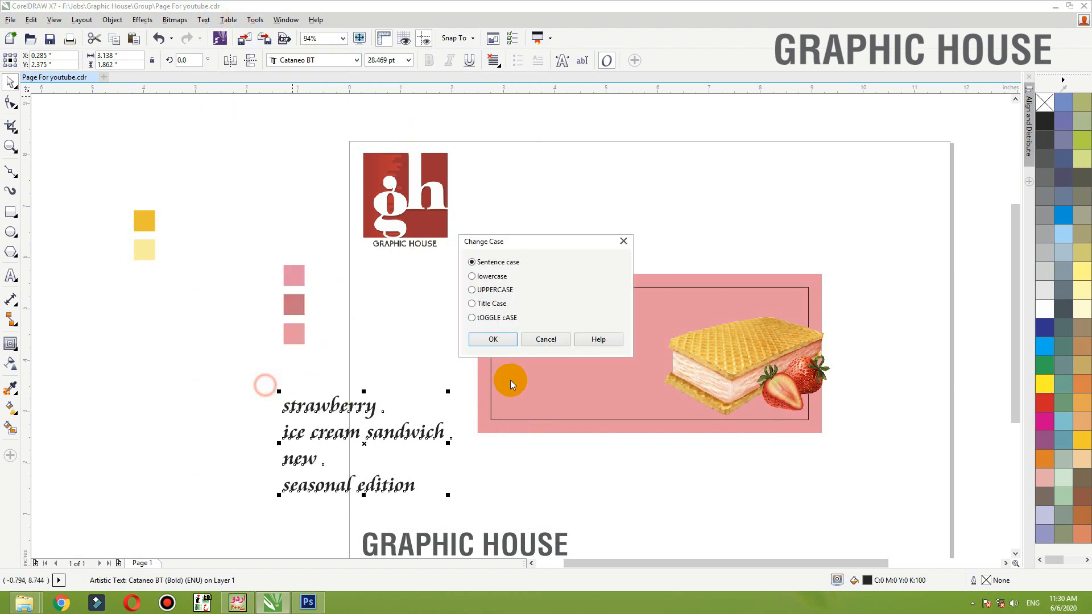
{"action": "left_click", "coordinate": [486, 304]}
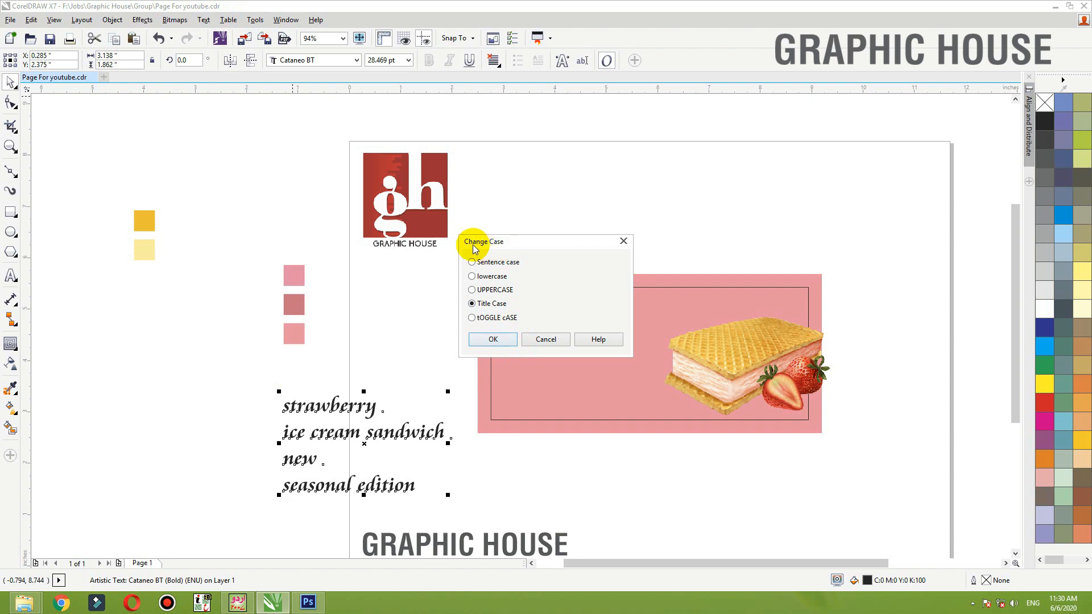
{"action": "left_click", "coordinate": [492, 339]}
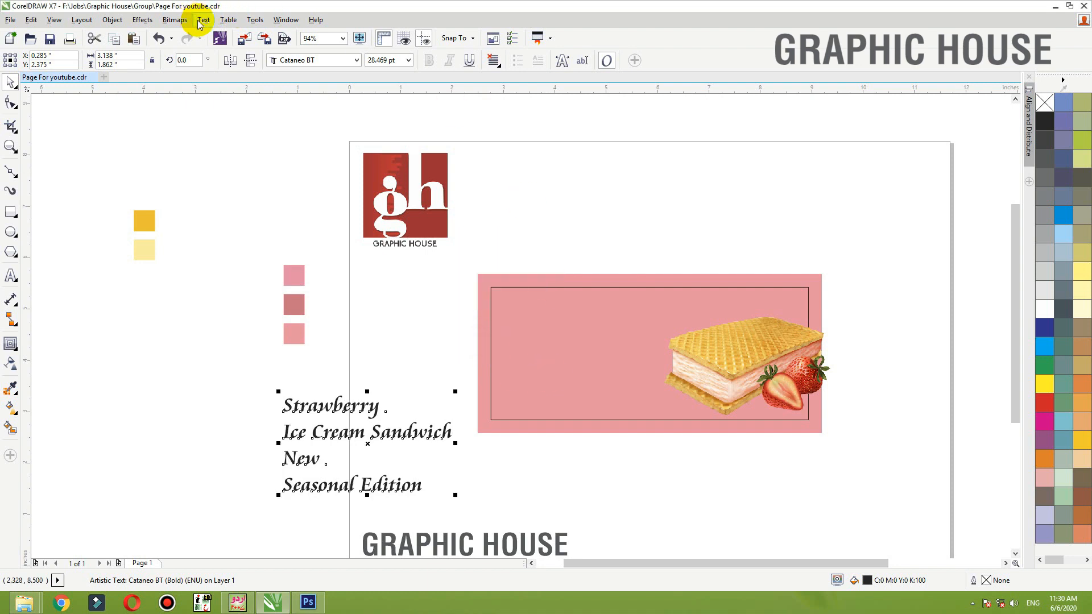
Break the text into separate lines, then centre "Strawberry" with "Ice Cream Sandwich" and place both above the card.
{"action": "key", "text": "ctrl+k"}
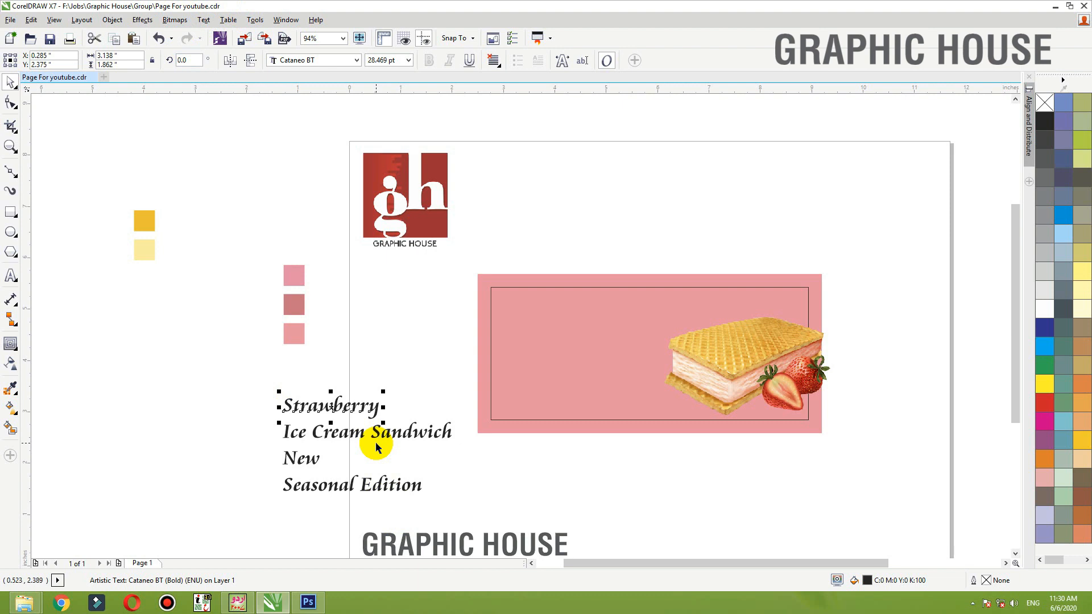
{"action": "left_click_drag", "start_coordinate": [359, 406], "coordinate": [373, 403]}
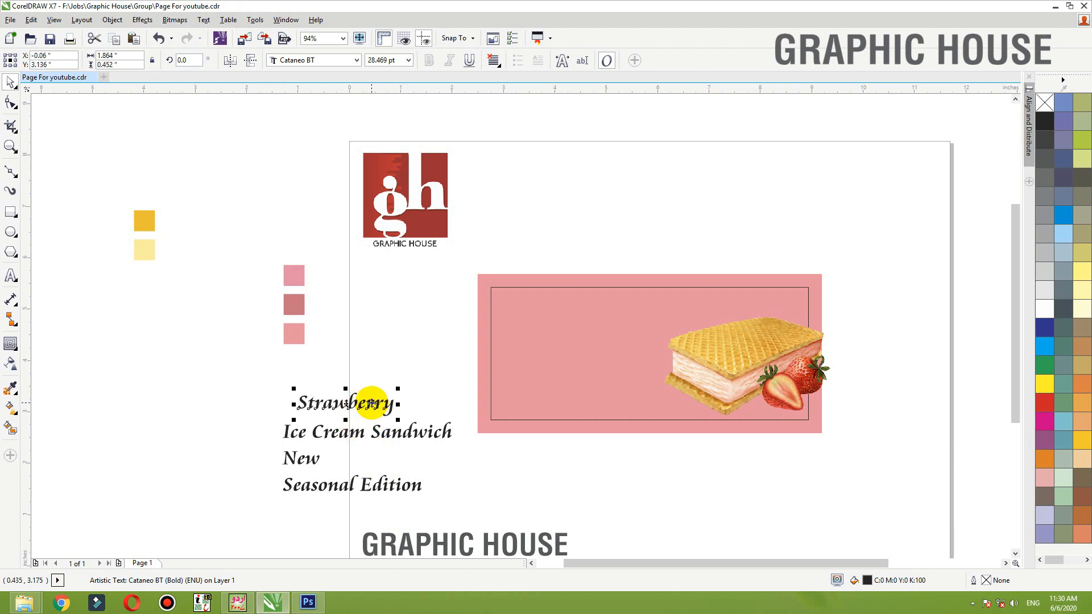
{"action": "left_click", "coordinate": [366, 434], "text": "shift"}
{"action": "key", "text": "c"}
{"action": "left_click_drag", "start_coordinate": [360, 431], "coordinate": [604, 242]}
Place "New" and "Seasonal Edition" below the card and centre them with each other.
{"action": "left_click_drag", "start_coordinate": [212, 439], "coordinate": [720, 485]}
{"action": "key", "text": "c"}
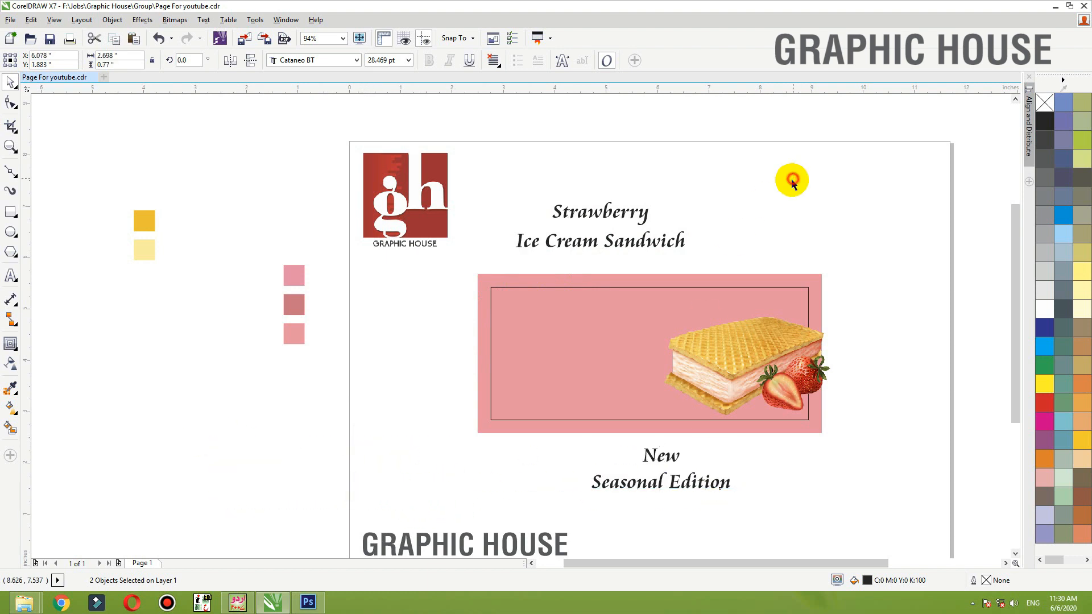
{"action": "left_click", "coordinate": [792, 178]}
Draw a rectangle about 3.47 by 1.32 inches and place it in the empty upper-right area of the page.
{"action": "left_click_drag", "start_coordinate": [786, 194], "coordinate": [380, 387]}
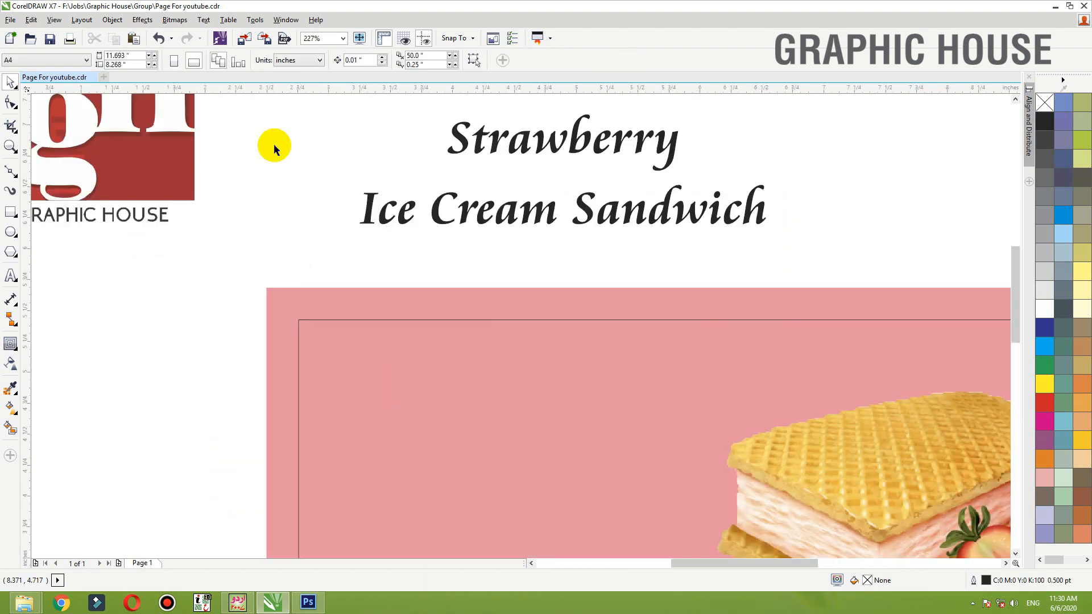
{"action": "left_click", "coordinate": [12, 216]}
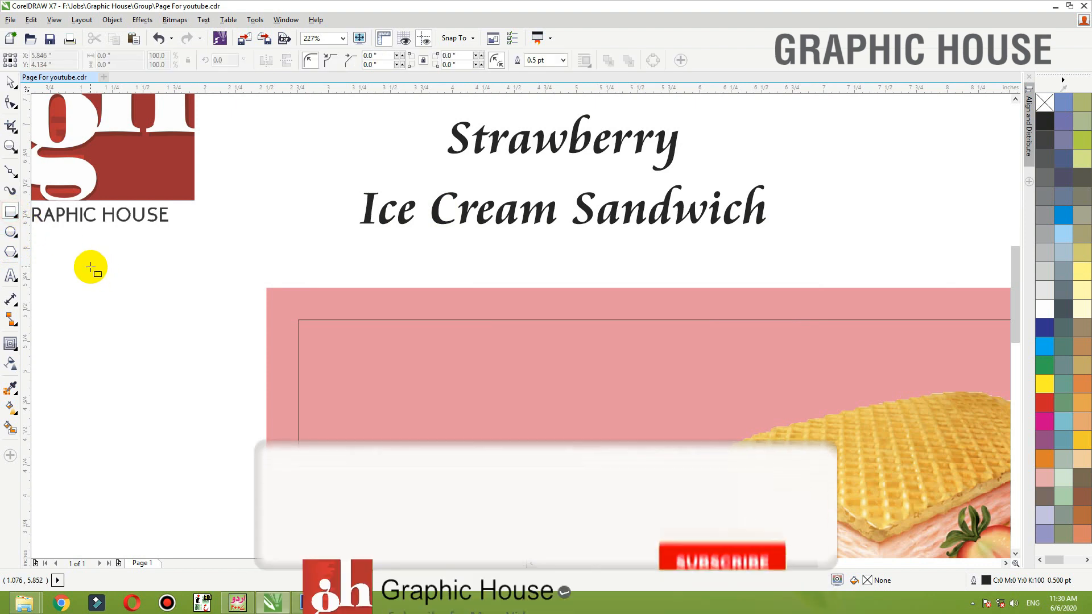
{"action": "mouse_move", "coordinate": [81, 258]}
{"action": "left_mouse_down"}
{"action": "mouse_move", "coordinate": [424, 417]}
{"action": "mouse_move", "coordinate": [510, 421]}
{"action": "left_mouse_up"}
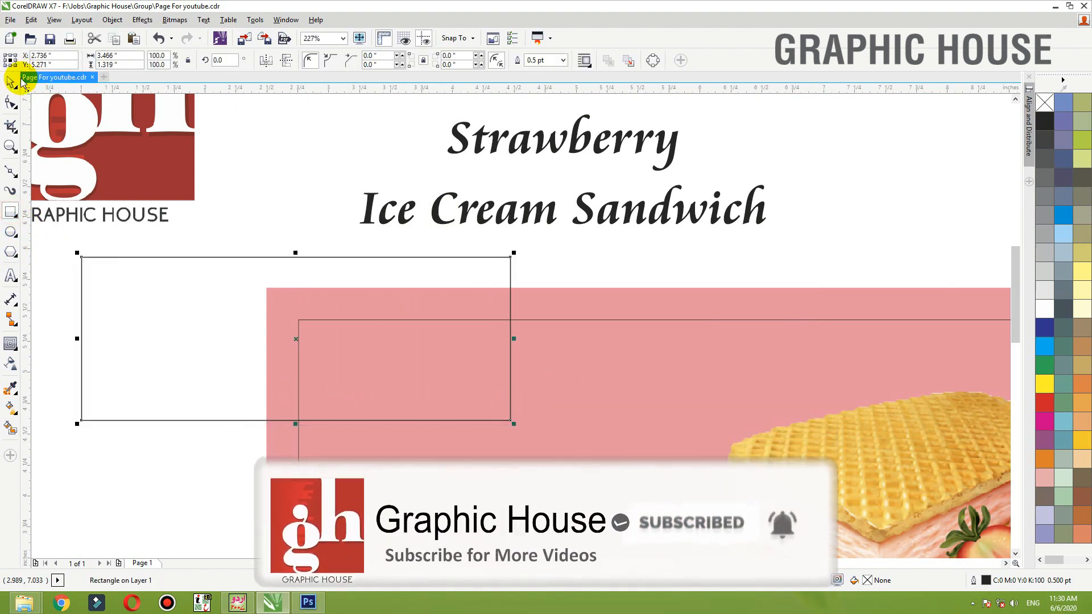
{"action": "left_click", "coordinate": [10, 81]}
{"action": "scroll", "coordinate": [483, 290], "scroll_direction": "down", "scroll_amount": 2}
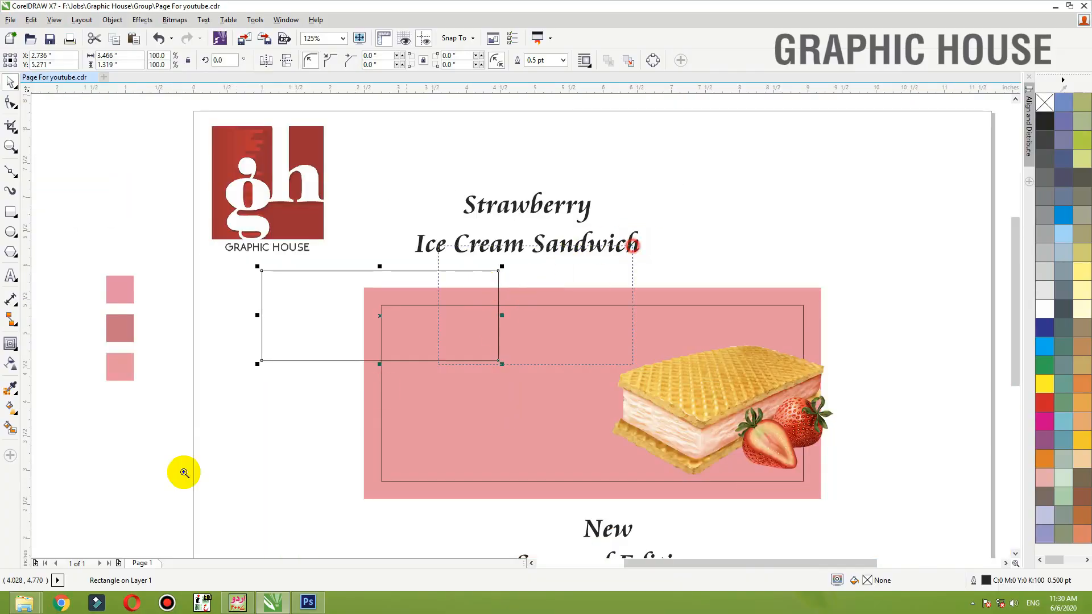
{"action": "scroll", "coordinate": [142, 444], "scroll_direction": "up", "scroll_amount": 2}
{"action": "left_click_drag", "start_coordinate": [399, 324], "coordinate": [205, 453]}
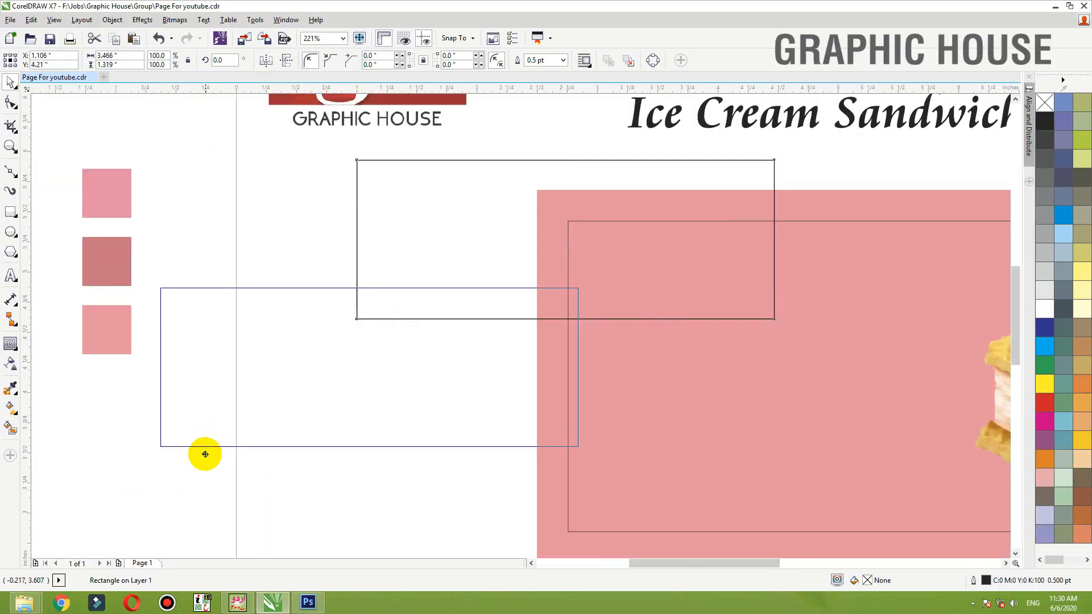
{"action": "scroll", "coordinate": [205, 454], "scroll_direction": "down", "scroll_amount": 3}
{"action": "left_click_drag", "start_coordinate": [548, 311], "coordinate": [629, 284]}
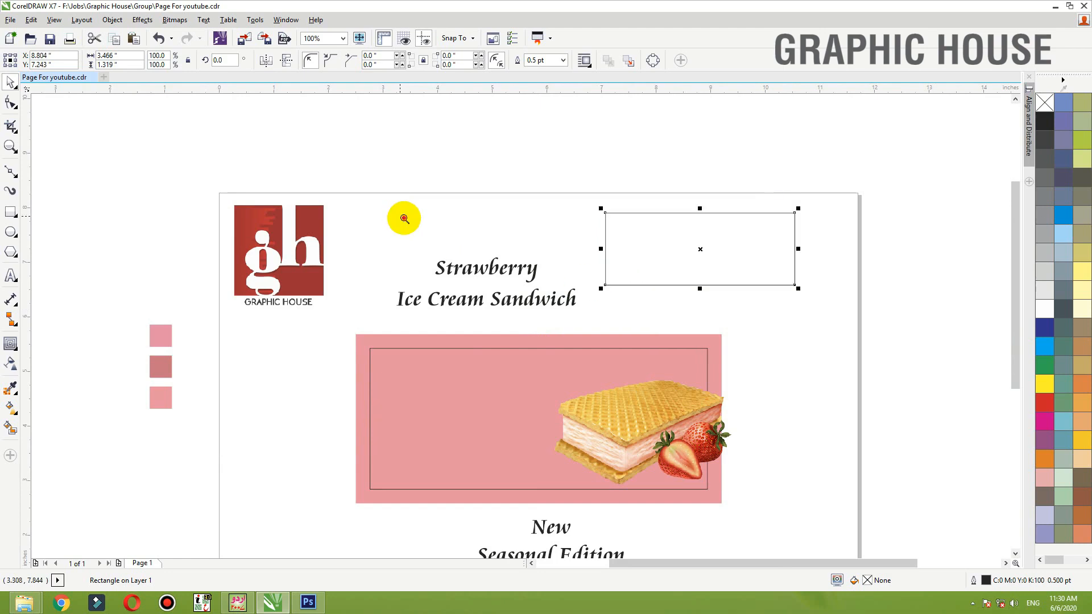
Convert the new rectangle to curves and delete its lower-left node to make a triangle.
{"action": "scroll", "coordinate": [581, 325], "scroll_direction": "up", "scroll_amount": 2}
{"action": "left_click", "coordinate": [582, 326]}
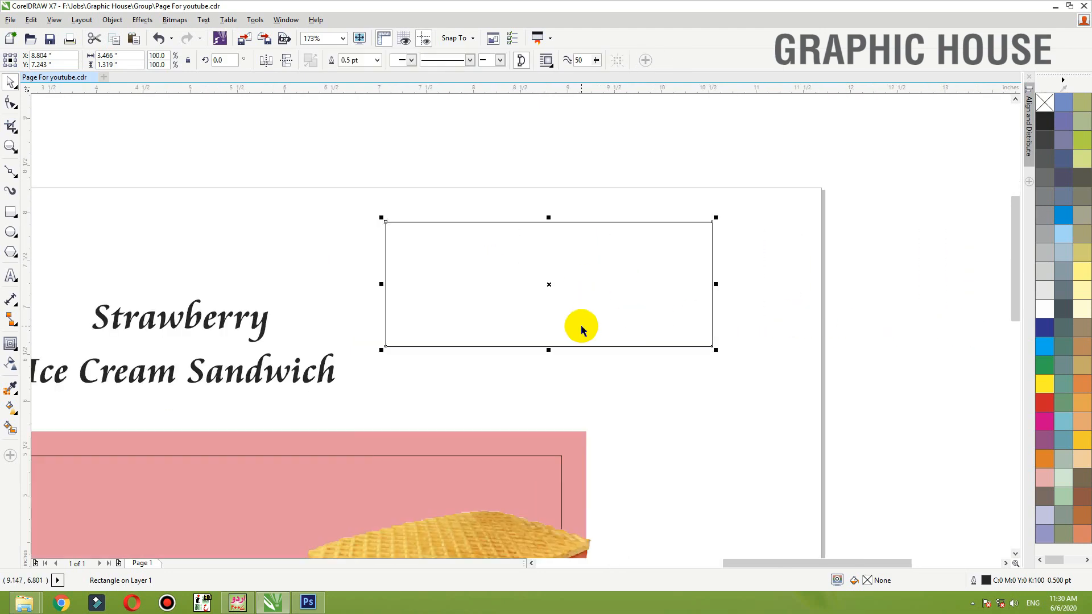
{"action": "key", "text": "ctrl+q"}
{"action": "left_click", "coordinate": [12, 106]}
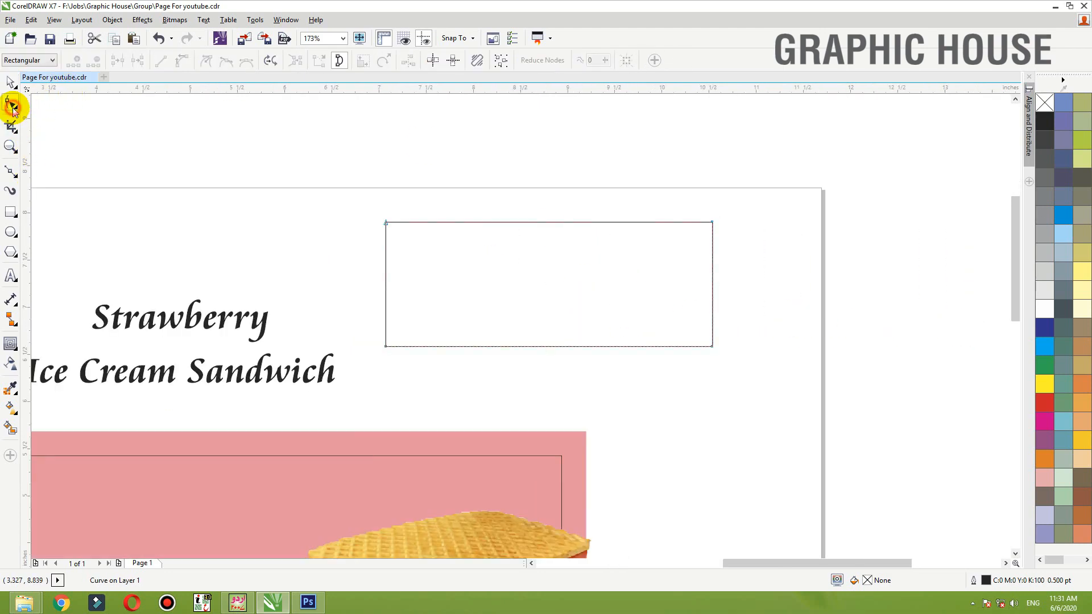
{"action": "key", "text": "Delete"}
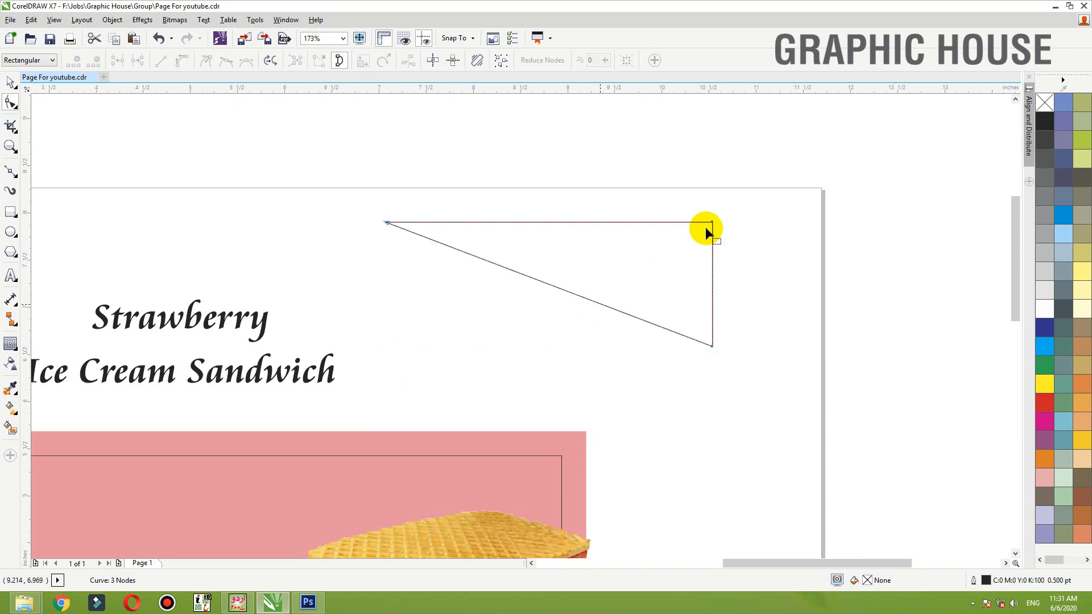
Delete the triangle's upper-right node, then convert the remaining segments to curves and bow them outward into a two-node leaf.
{"action": "key", "text": "Delete"}
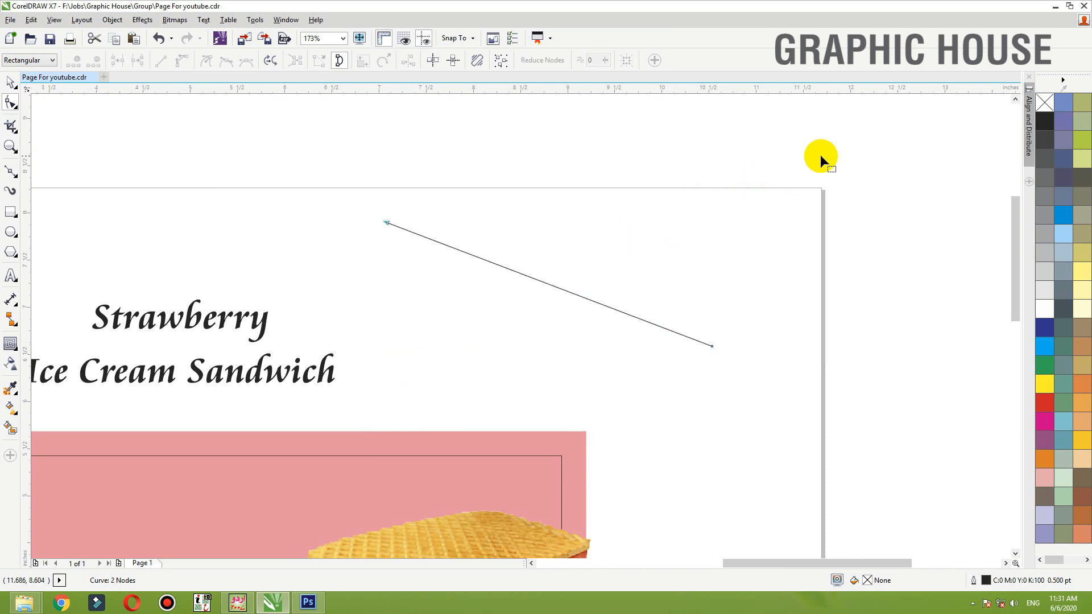
{"action": "left_click_drag", "start_coordinate": [899, 119], "coordinate": [268, 436]}
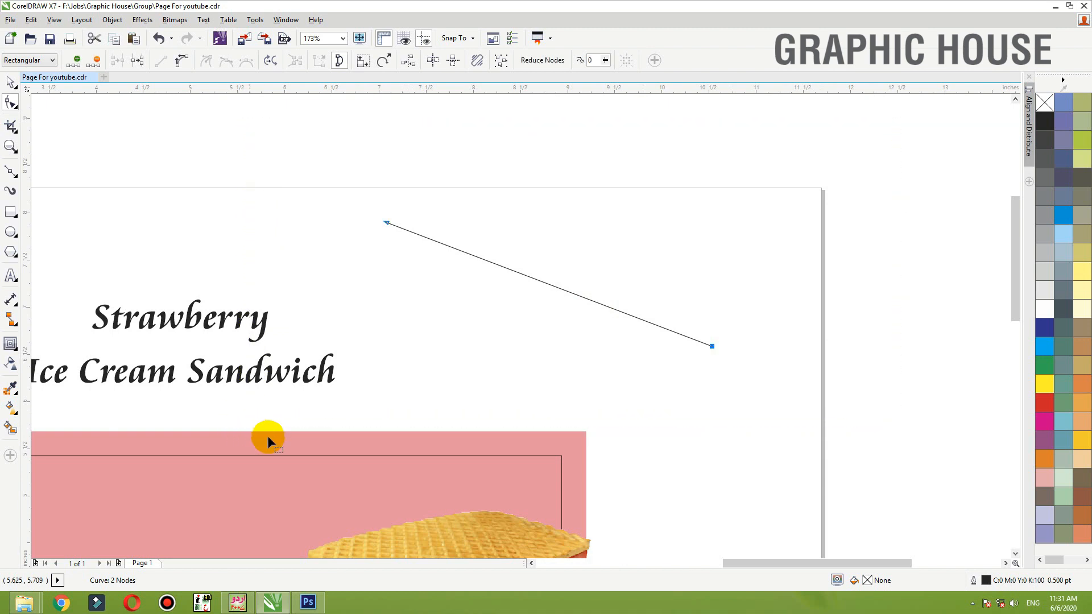
{"action": "left_click", "coordinate": [179, 69]}
{"action": "left_click_drag", "start_coordinate": [523, 277], "coordinate": [481, 349]}
{"action": "left_click_drag", "start_coordinate": [568, 293], "coordinate": [679, 242]}
{"action": "key", "text": "ctrl+z"}
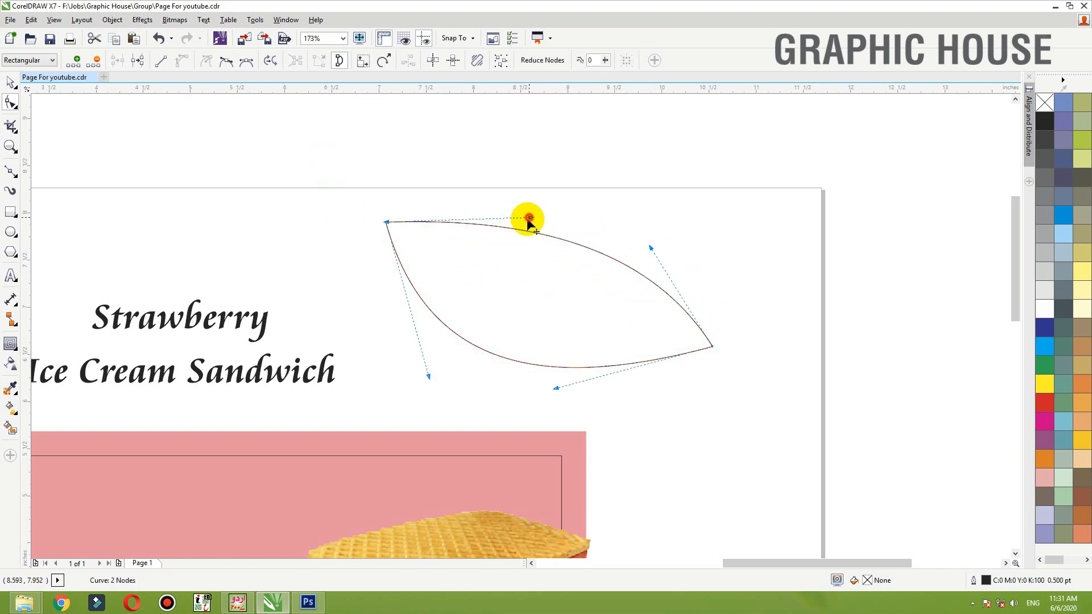
Adjust the node handles to give the leaf's upper edge an S-curve, making the shape about 3.47 by 1.54 inches.
{"action": "left_click_drag", "start_coordinate": [529, 219], "coordinate": [496, 278]}
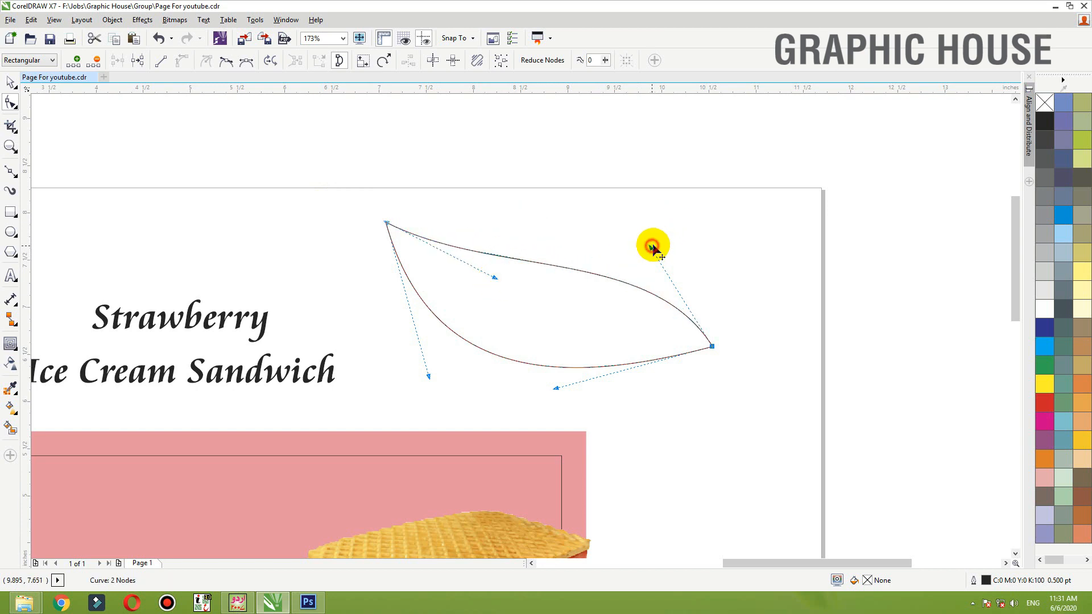
{"action": "left_click_drag", "start_coordinate": [653, 248], "coordinate": [686, 188]}
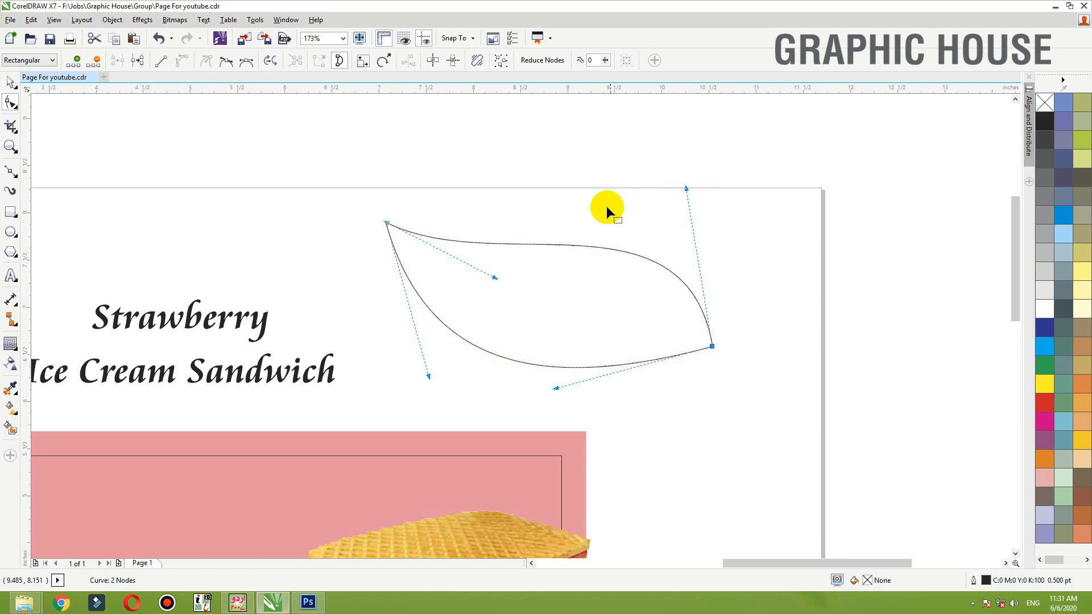
{"action": "left_click", "coordinate": [492, 276]}
{"action": "left_click_drag", "start_coordinate": [451, 188], "coordinate": [390, 237]}
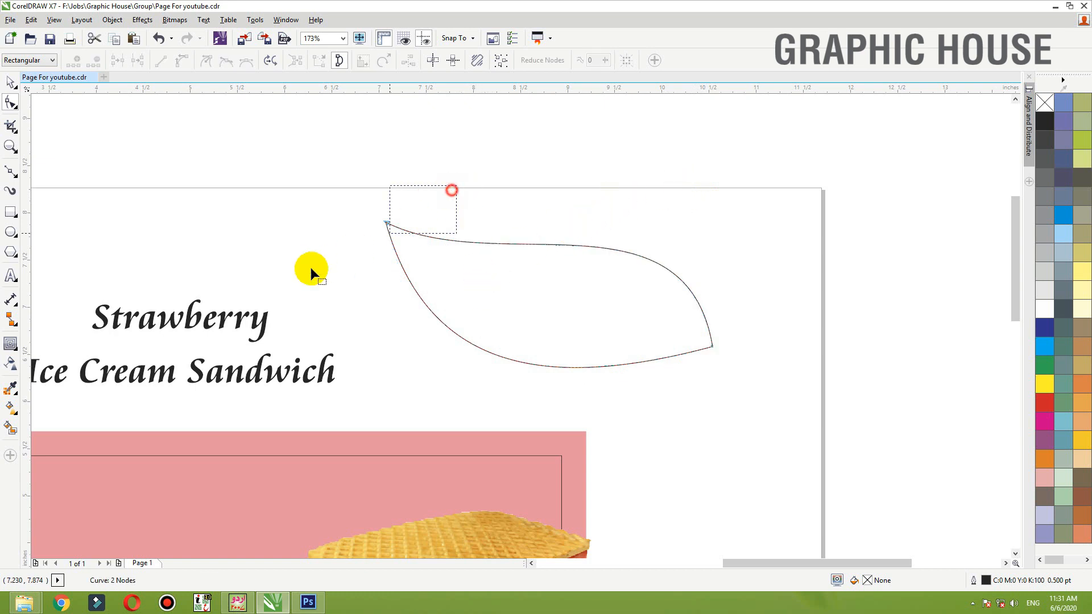
{"action": "left_click_drag", "start_coordinate": [494, 279], "coordinate": [470, 295]}
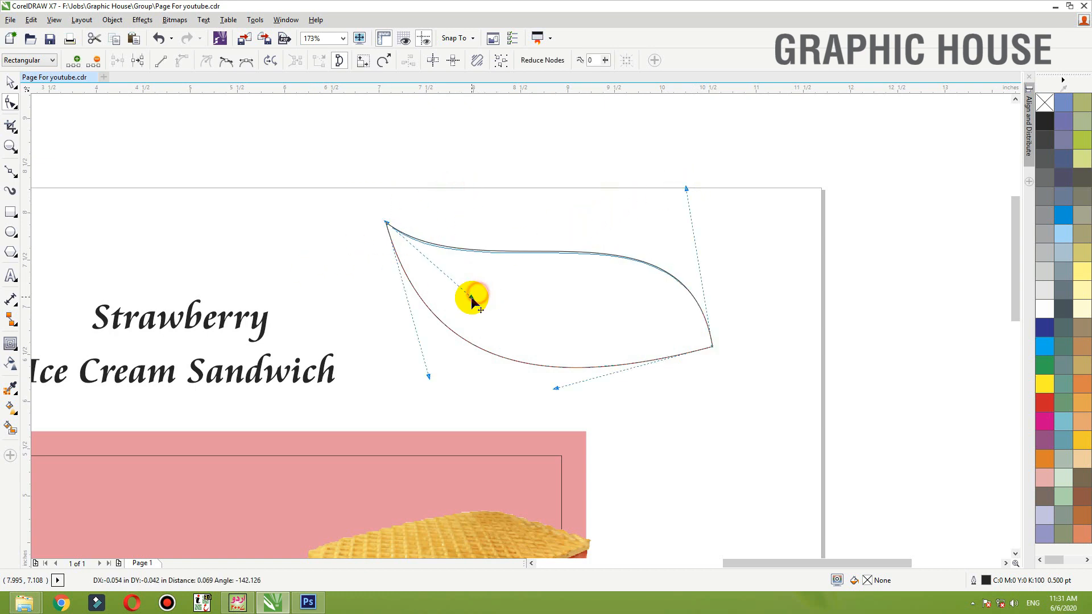
{"action": "key", "text": "space"}
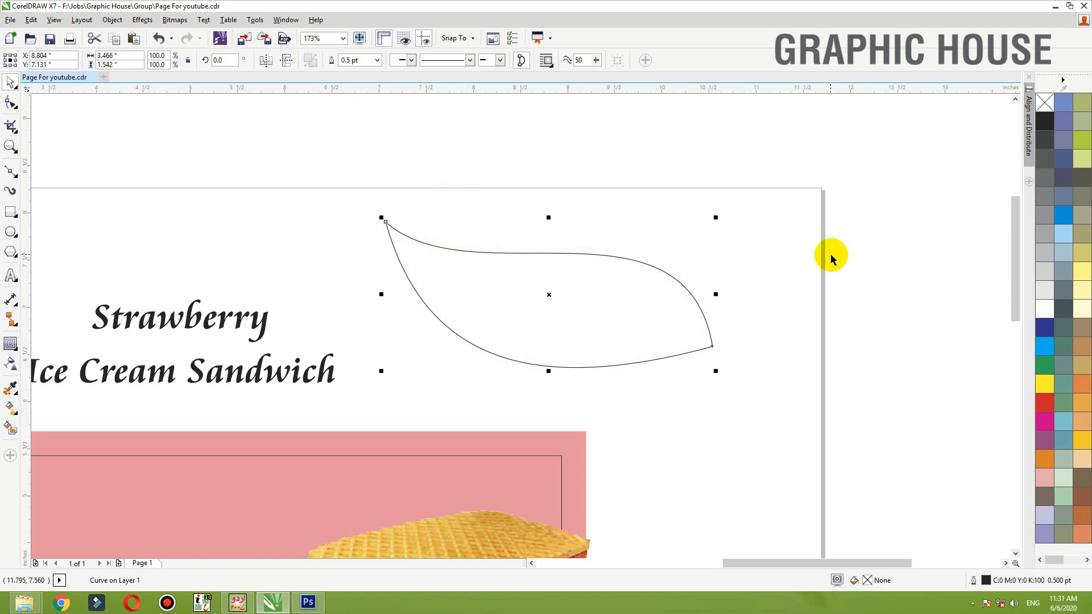
Fill the leaf with the darker pink of the middle swatch beside the page (#E07682), with no outline.
{"action": "scroll", "coordinate": [829, 251], "scroll_direction": "down", "scroll_amount": 2}
{"action": "scroll", "coordinate": [243, 426], "scroll_direction": "up", "scroll_amount": 1}
{"action": "left_click", "coordinate": [11, 388]}
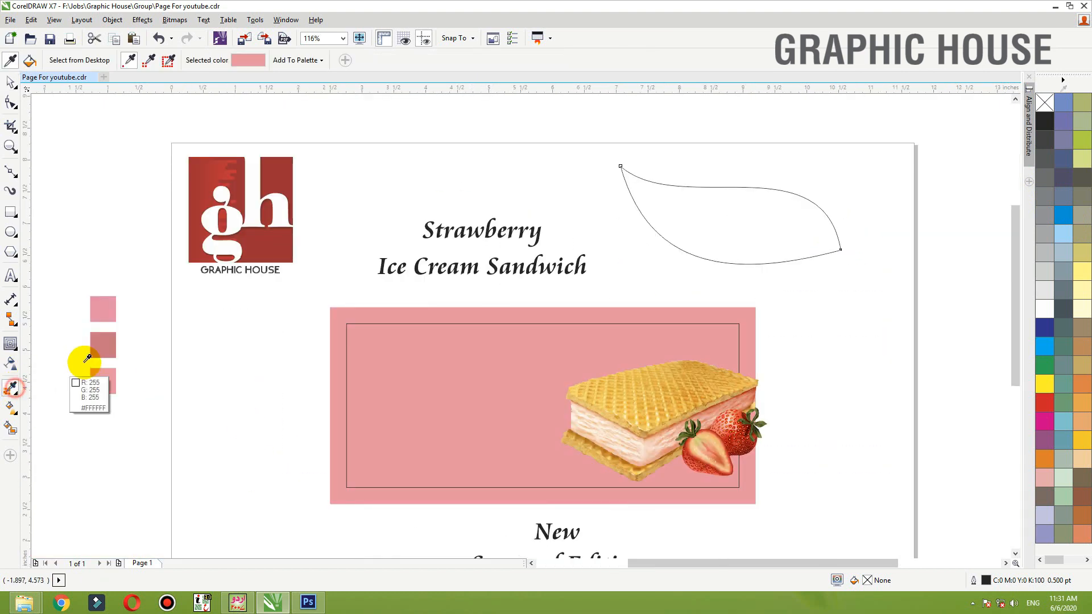
{"action": "left_click", "coordinate": [303, 356]}
{"action": "left_click", "coordinate": [731, 253]}
{"action": "key", "text": "space"}
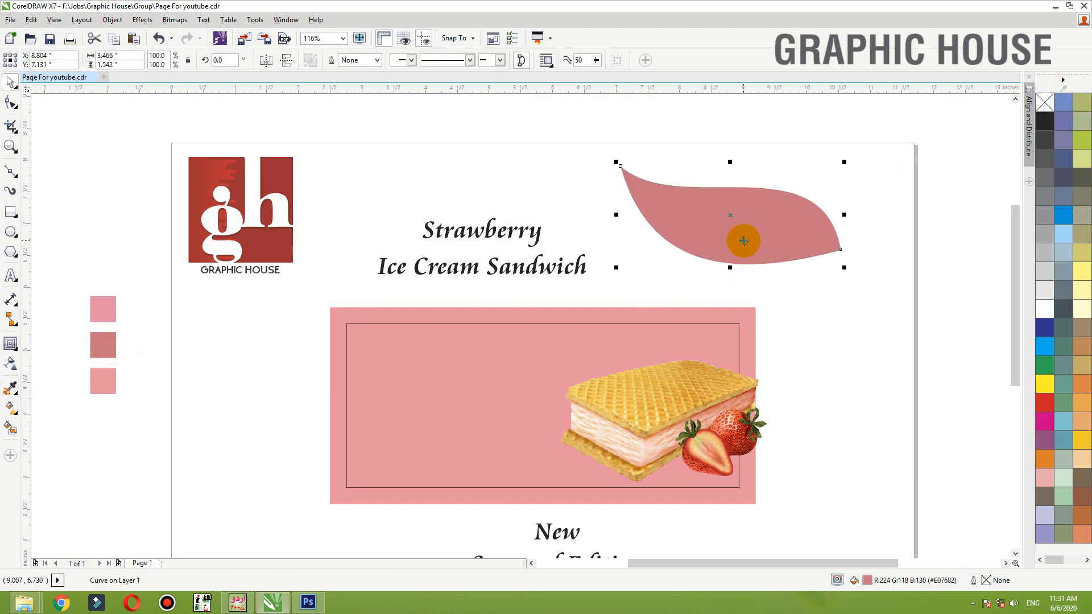
Mirror the leaf vertically so its long tip points to the lower left, and place it above the card's right side.
{"action": "left_click", "coordinate": [284, 61]}
{"action": "left_click", "coordinate": [266, 60]}
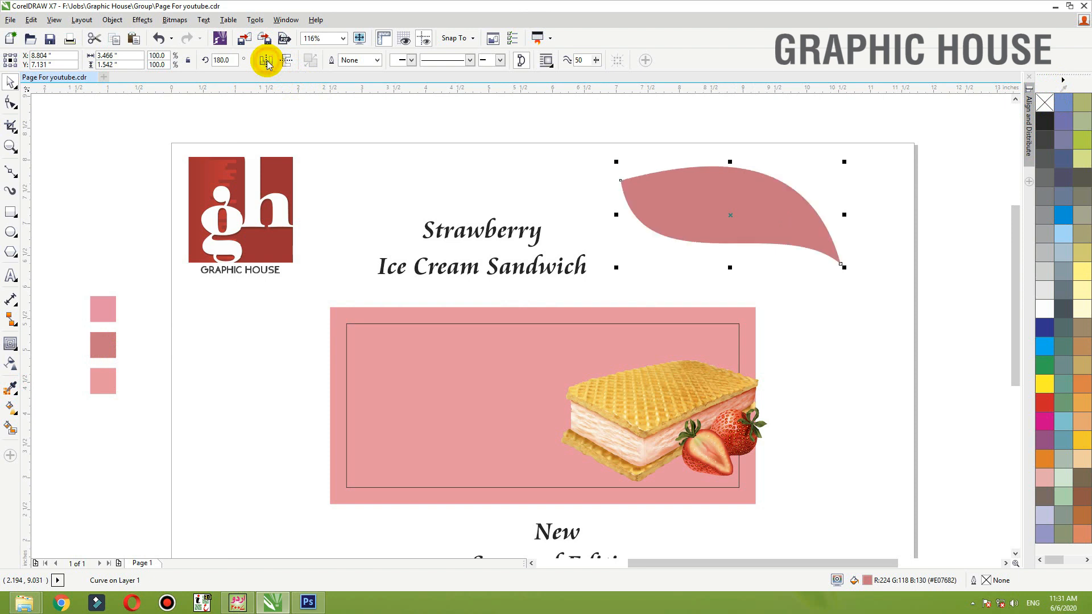
{"action": "left_click", "coordinate": [266, 61]}
{"action": "left_click_drag", "start_coordinate": [732, 232], "coordinate": [460, 373]}
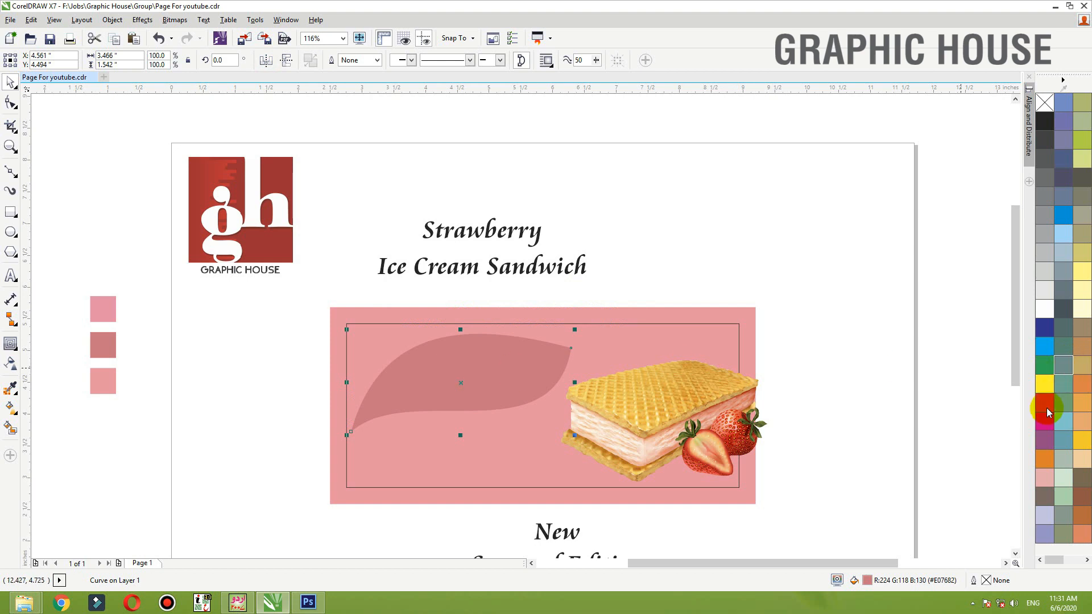
{"action": "left_click_drag", "start_coordinate": [517, 366], "coordinate": [751, 223]}
Enlarge the "Strawberry" text from its centre to about 61 pt, about 3.99 inches wide.
{"action": "left_click", "coordinate": [532, 234]}
{"action": "left_click_drag", "start_coordinate": [333, 169], "coordinate": [776, 326]}
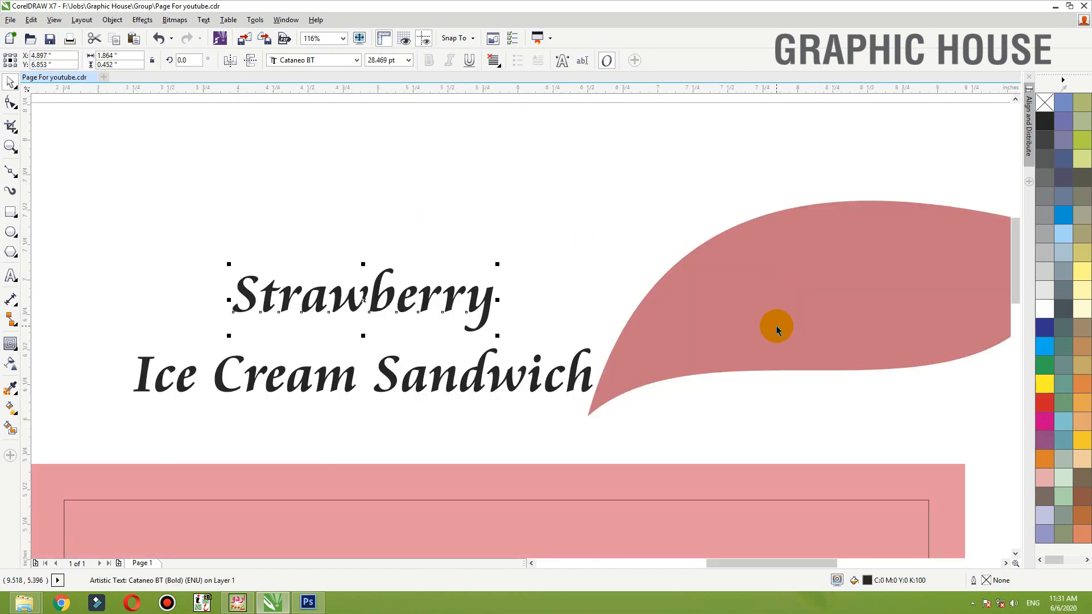
{"action": "key", "text": "Escape"}
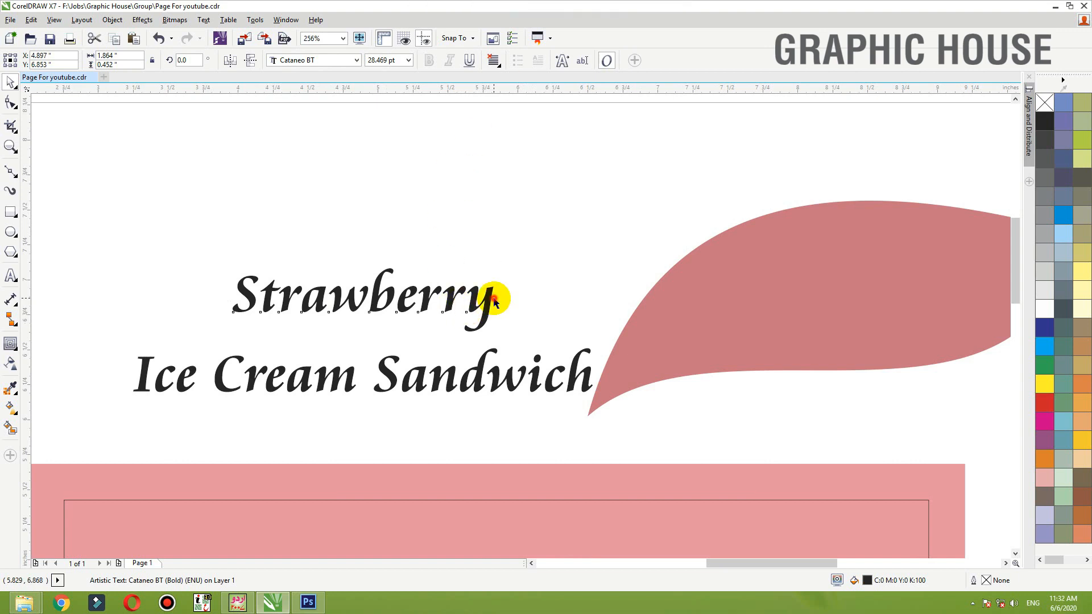
{"action": "left_click", "coordinate": [492, 297]}
{"action": "left_click_drag", "start_coordinate": [496, 265], "coordinate": [643, 205]}
{"action": "scroll", "coordinate": [522, 310], "scroll_direction": "down", "scroll_amount": 3}
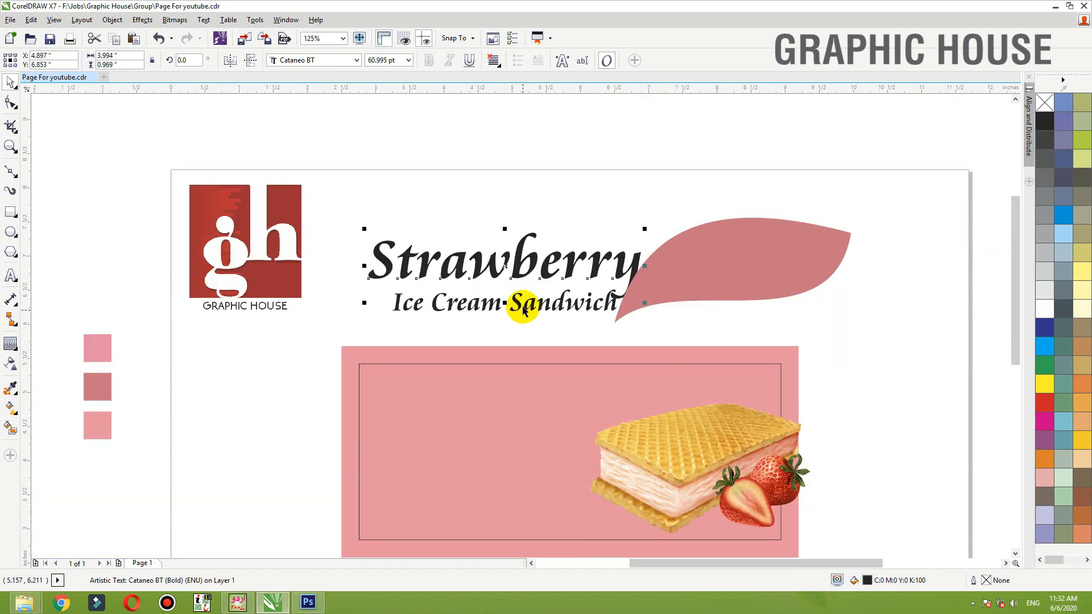
Place "Strawberry" and "Ice Cream Sandwich" close together at the page's upper edge and group them.
{"action": "left_click_drag", "start_coordinate": [510, 307], "coordinate": [580, 231]}
{"action": "left_click", "coordinate": [566, 301], "text": "shift"}
{"action": "scroll", "coordinate": [566, 302], "scroll_direction": "down", "scroll_amount": 1}
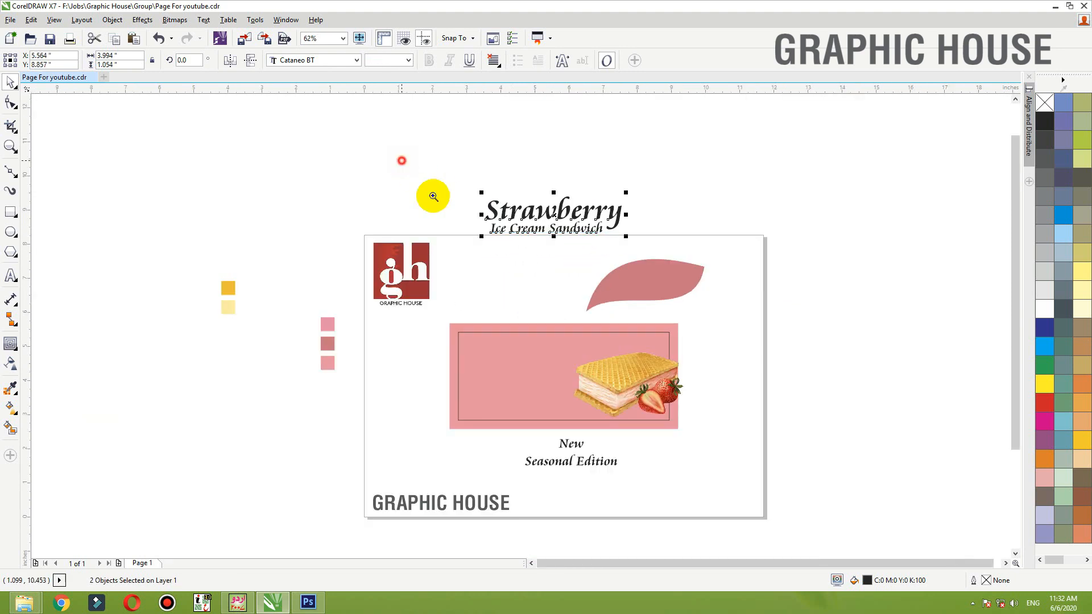
{"action": "left_click_drag", "start_coordinate": [433, 196], "coordinate": [740, 344]}
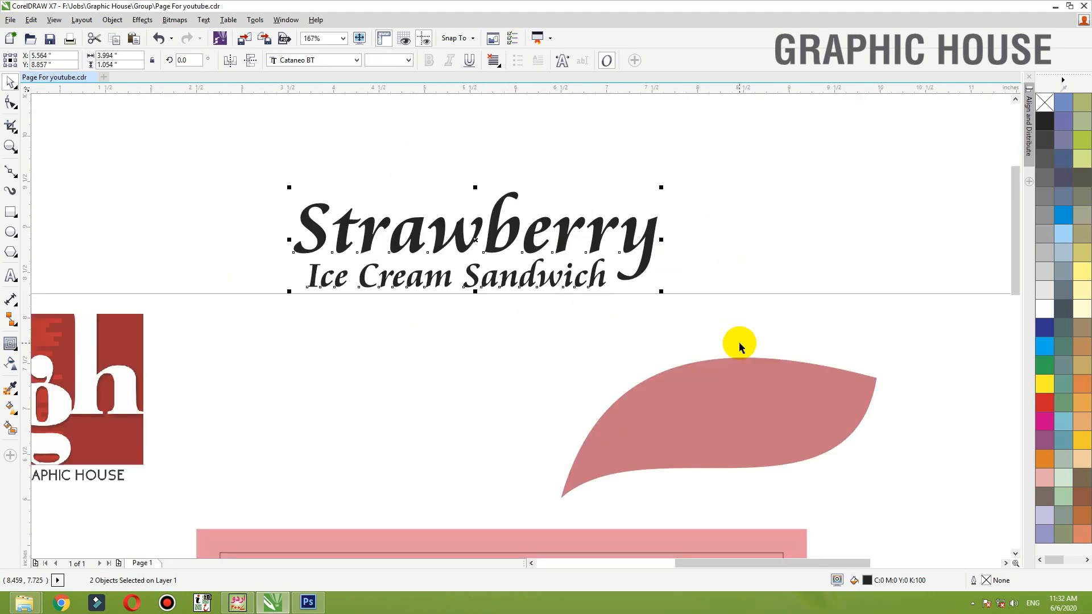
{"action": "key", "text": "ctrl+g"}
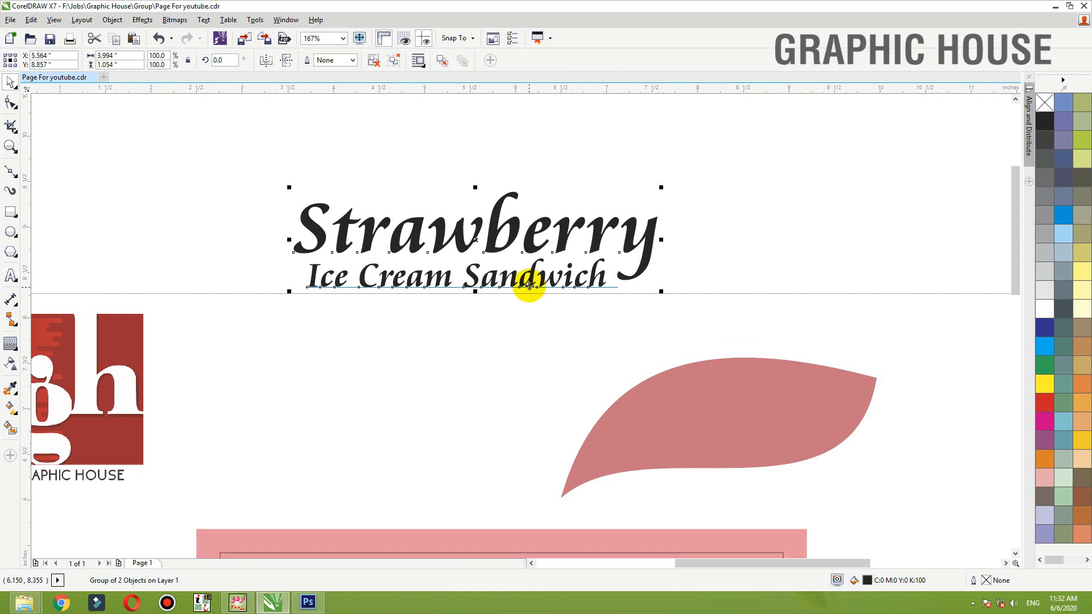
Fill the text group with the leaf's pink (#E07682) and shift the group slightly down.
{"action": "left_click", "coordinate": [10, 388]}
{"action": "left_click", "coordinate": [671, 386]}
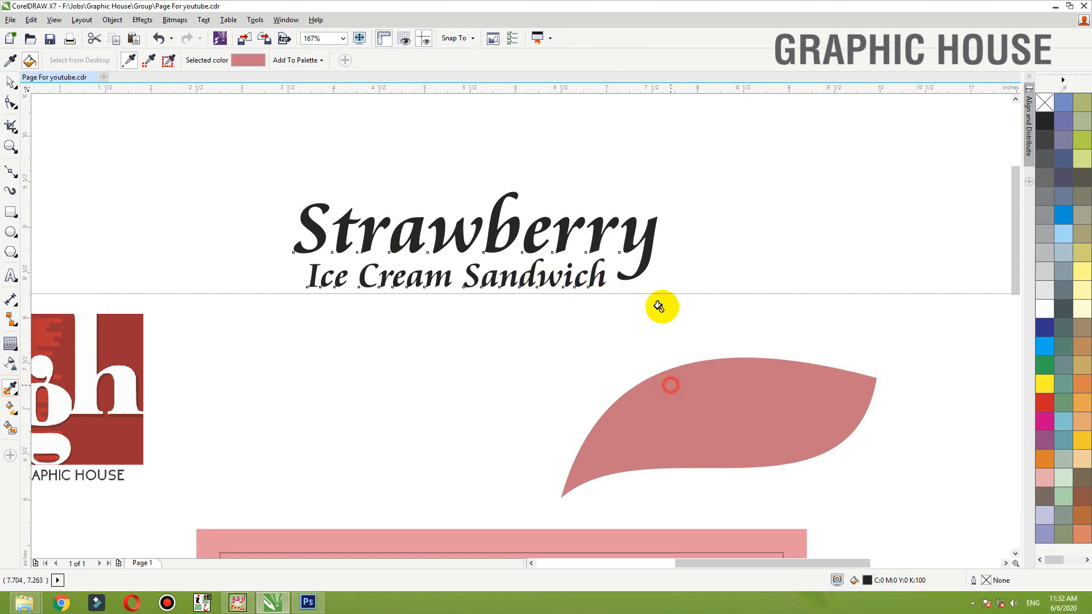
{"action": "left_click", "coordinate": [652, 239]}
{"action": "left_click", "coordinate": [599, 276]}
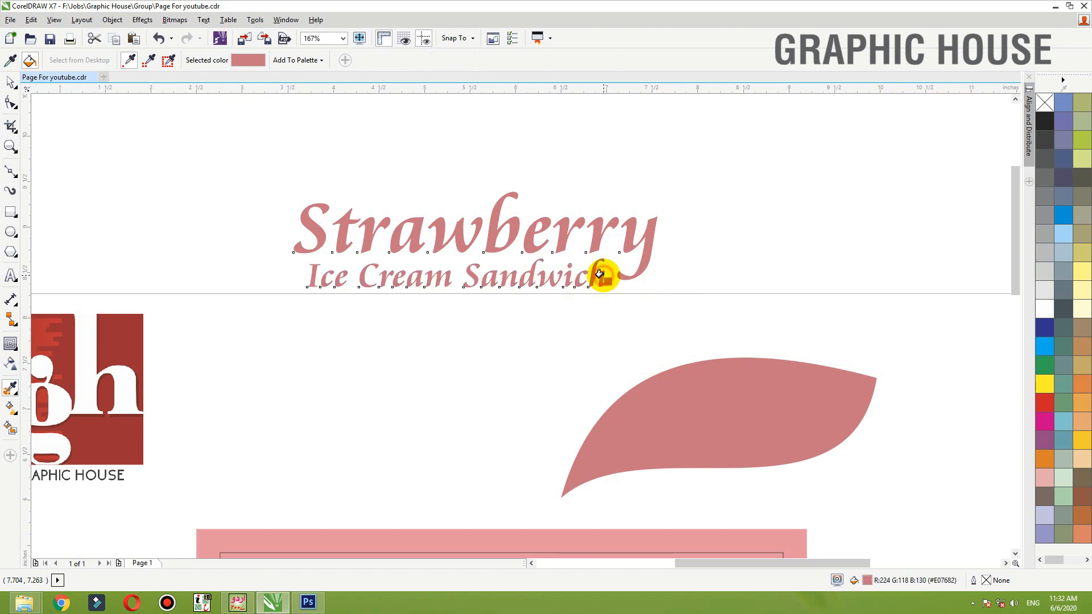
{"action": "key", "text": "space"}
{"action": "left_click_drag", "start_coordinate": [599, 275], "coordinate": [607, 307]}
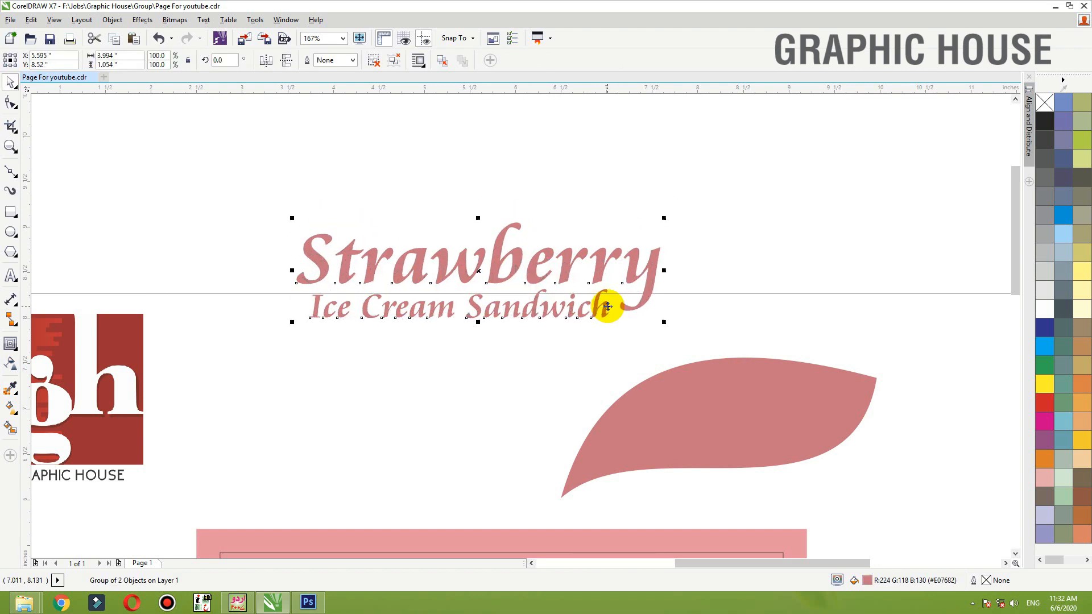
Give the text group a 3 pt outline with rounded corners, set behind the fill.
{"action": "key", "text": "F12"}
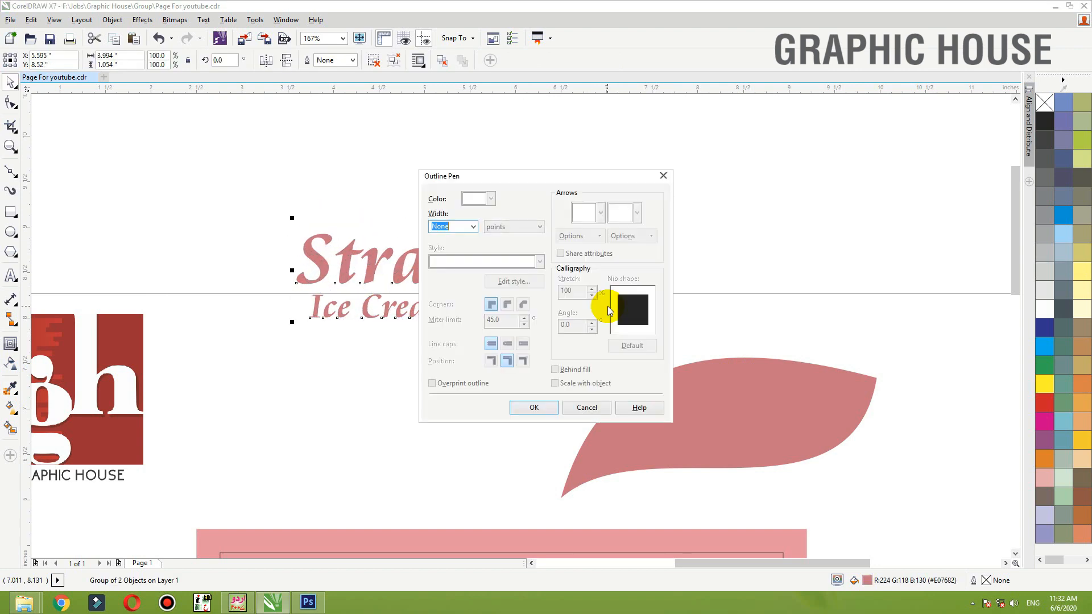
{"action": "type", "text": "3"}
{"action": "key", "text": "Return"}
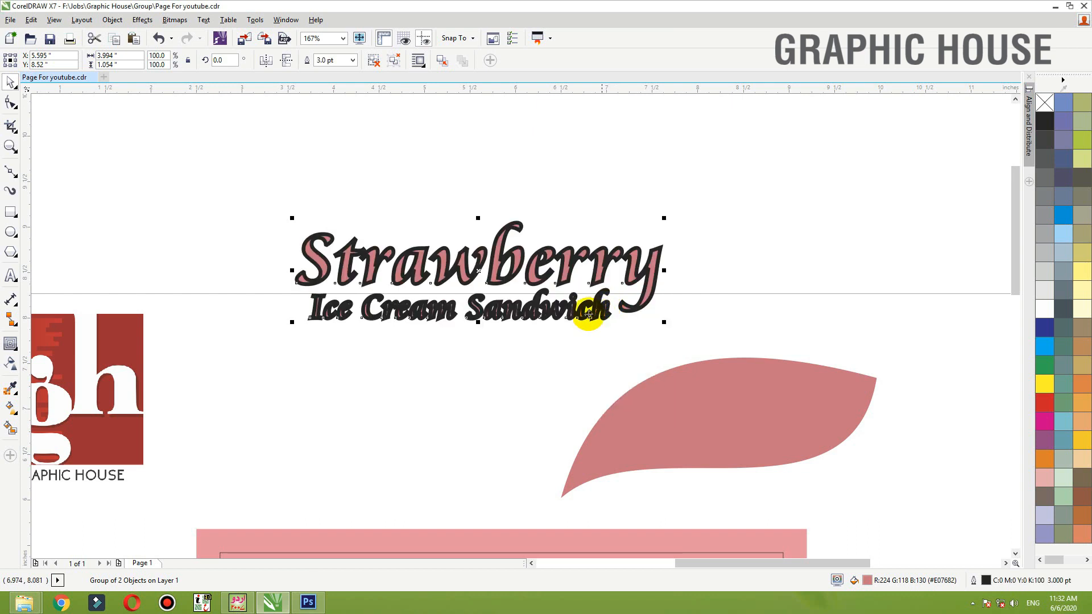
{"action": "key", "text": "F12"}
{"action": "left_click", "coordinate": [507, 307]}
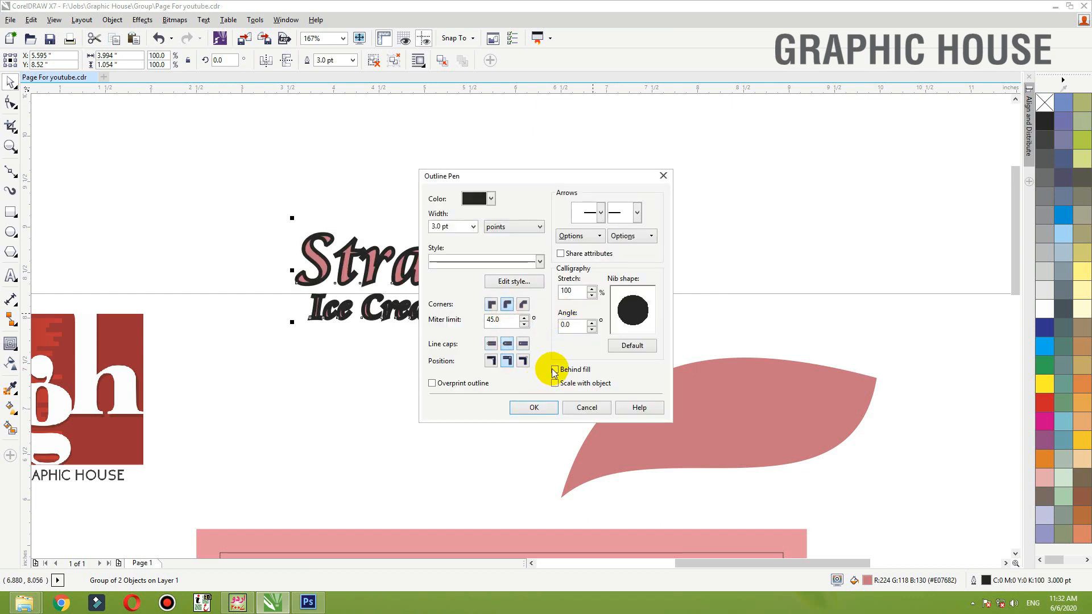
{"action": "left_click", "coordinate": [545, 406]}
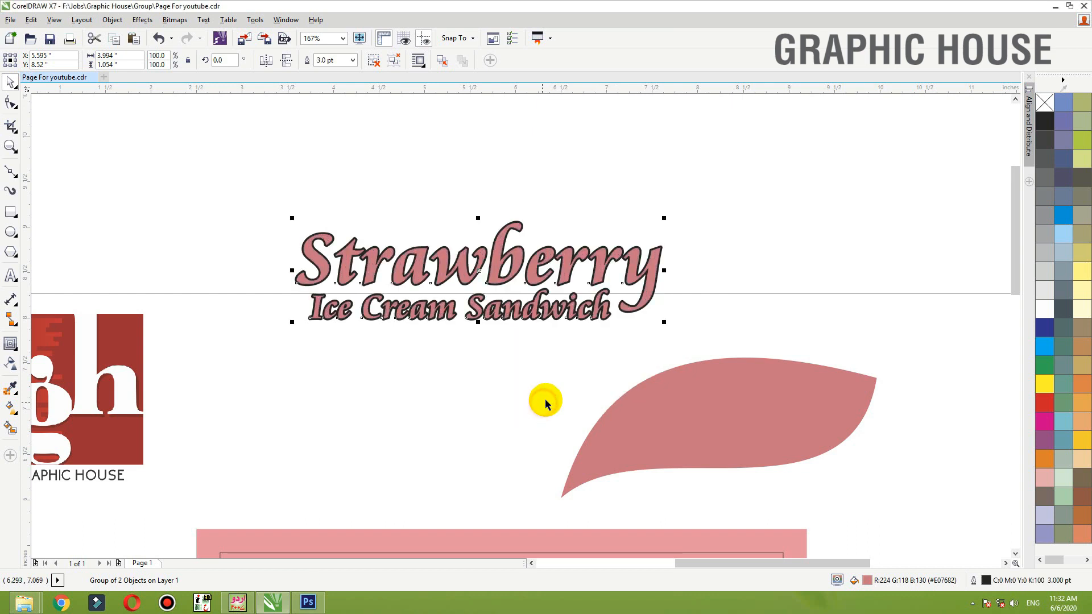
Apply the sampled leaf pink (#E07682) to the text group's outline.
{"action": "left_click", "coordinate": [11, 389]}
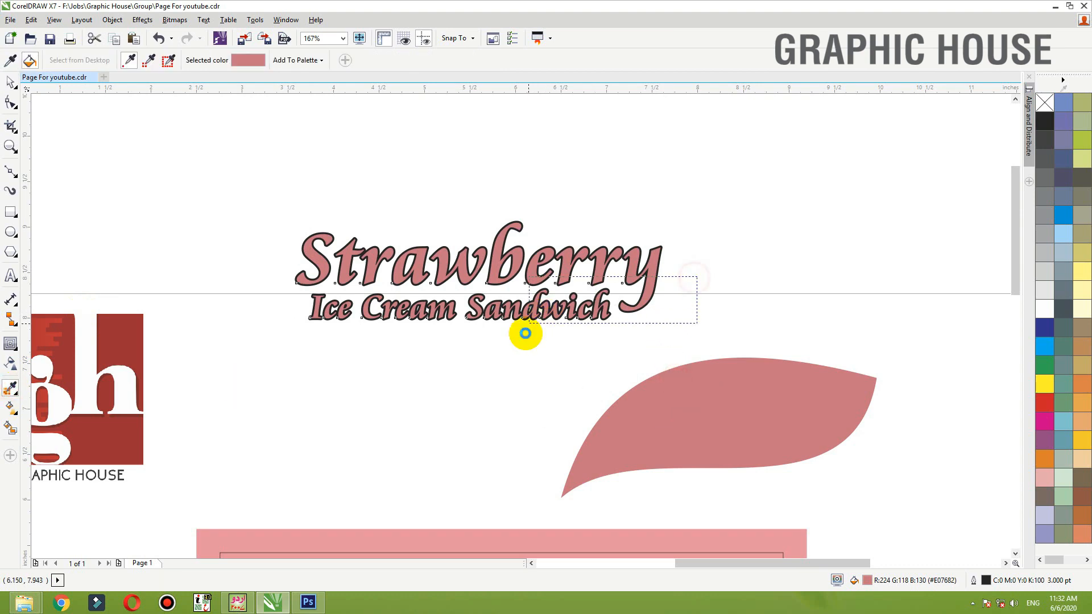
{"action": "scroll", "coordinate": [566, 326], "scroll_direction": "up", "scroll_amount": 5}
{"action": "left_click", "coordinate": [566, 326]}
{"action": "left_click", "coordinate": [498, 280]}
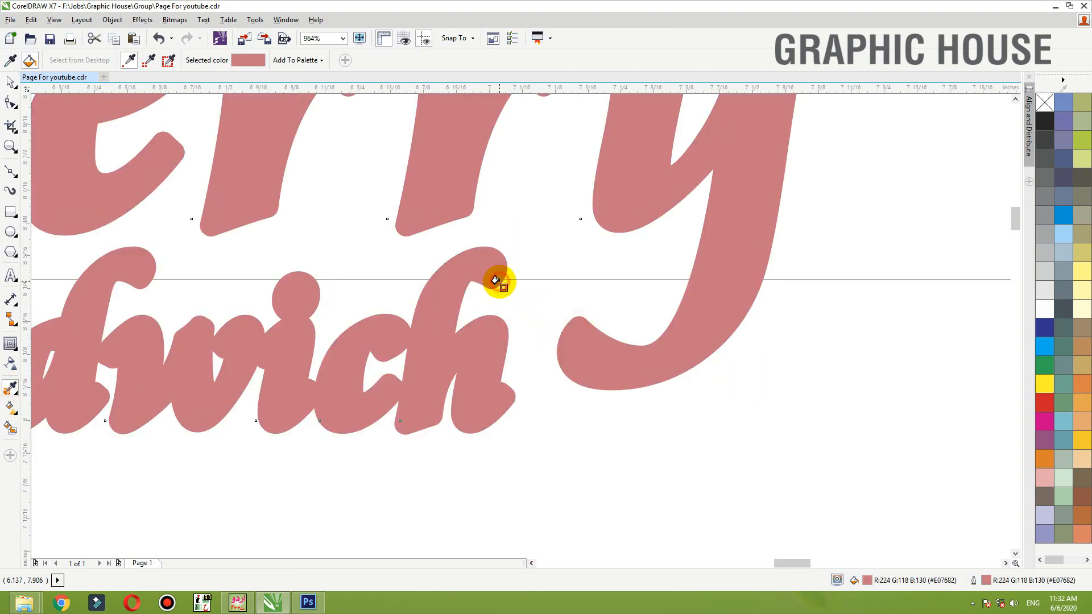
{"action": "scroll", "coordinate": [579, 316], "scroll_direction": "down", "scroll_amount": 2}
{"action": "key", "text": "space"}
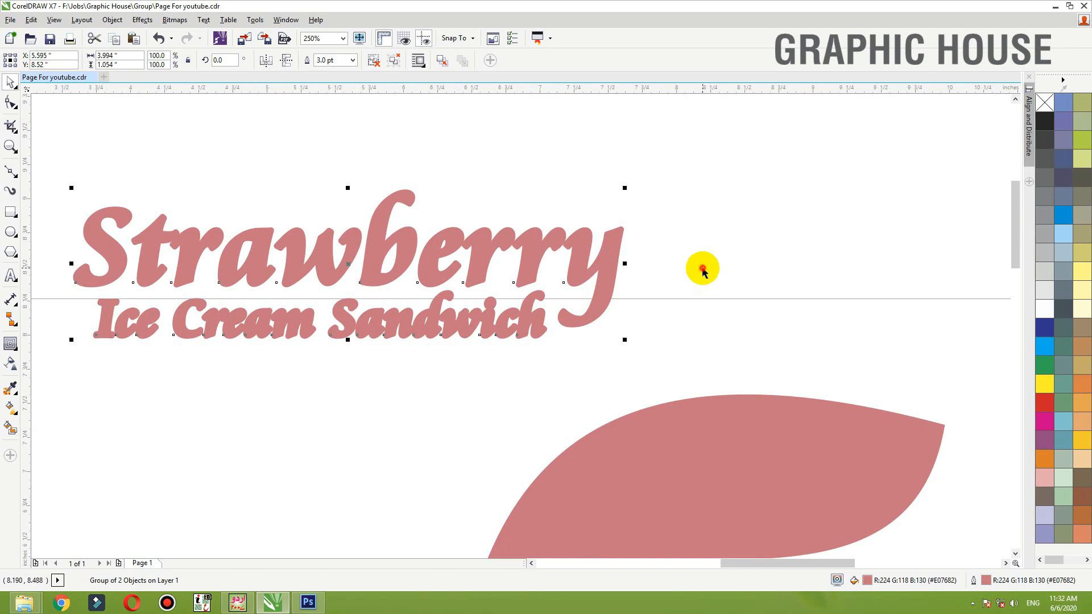
Offset a copy of the text group slightly up and left, filling its "Ice Cream Sandwich" white and its "Strawberry" golden yellow (M20 Y100).
{"action": "left_click", "coordinate": [703, 268]}
{"action": "left_click", "coordinate": [433, 313]}
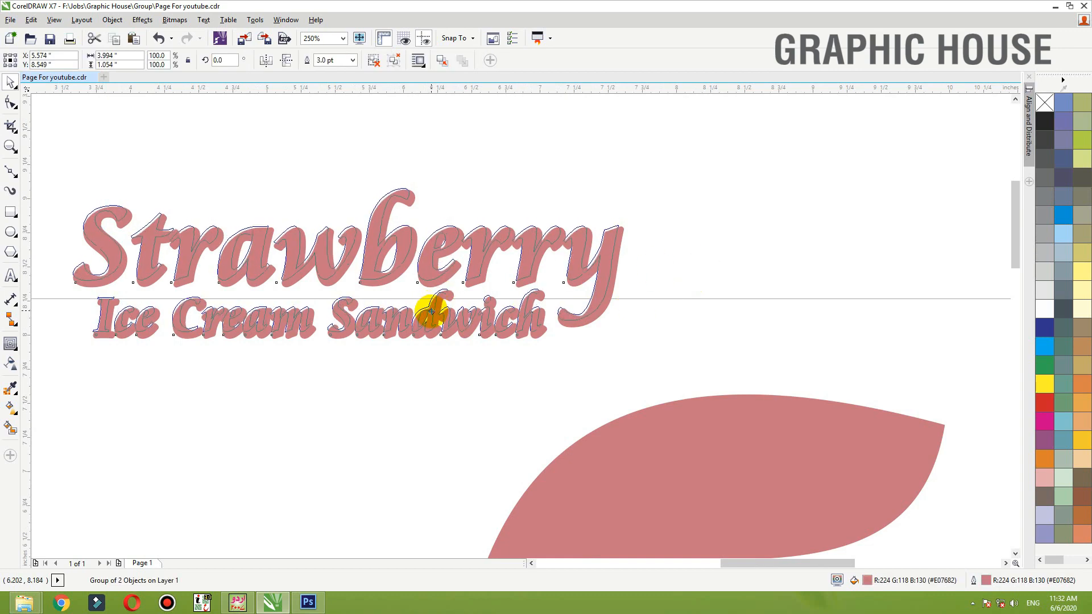
{"action": "left_click", "coordinate": [1045, 309]}
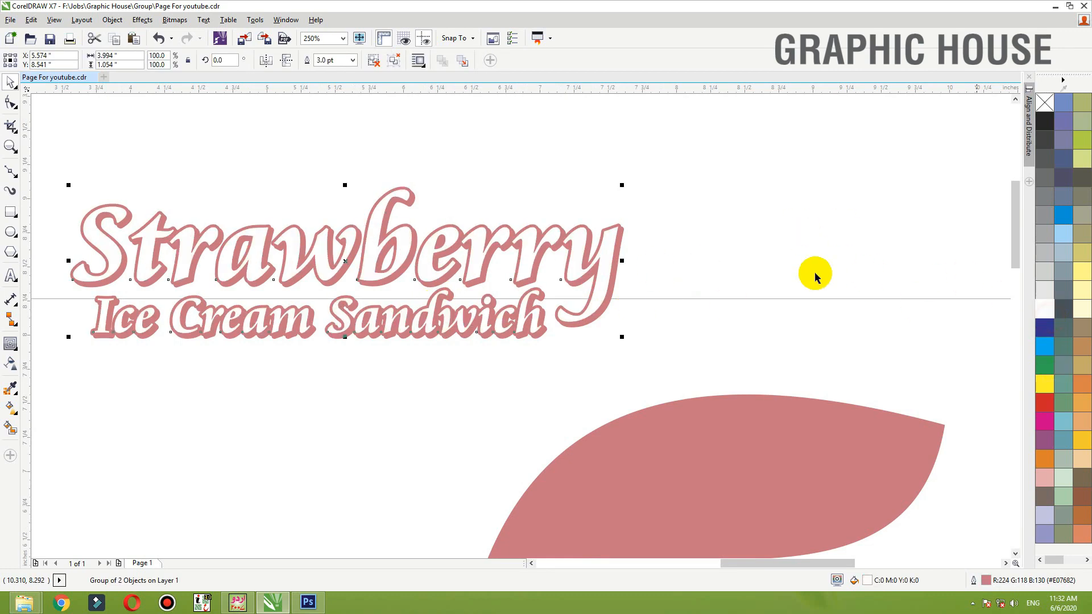
{"action": "left_click", "coordinate": [796, 273]}
{"action": "left_click", "coordinate": [579, 270], "text": "ctrl"}
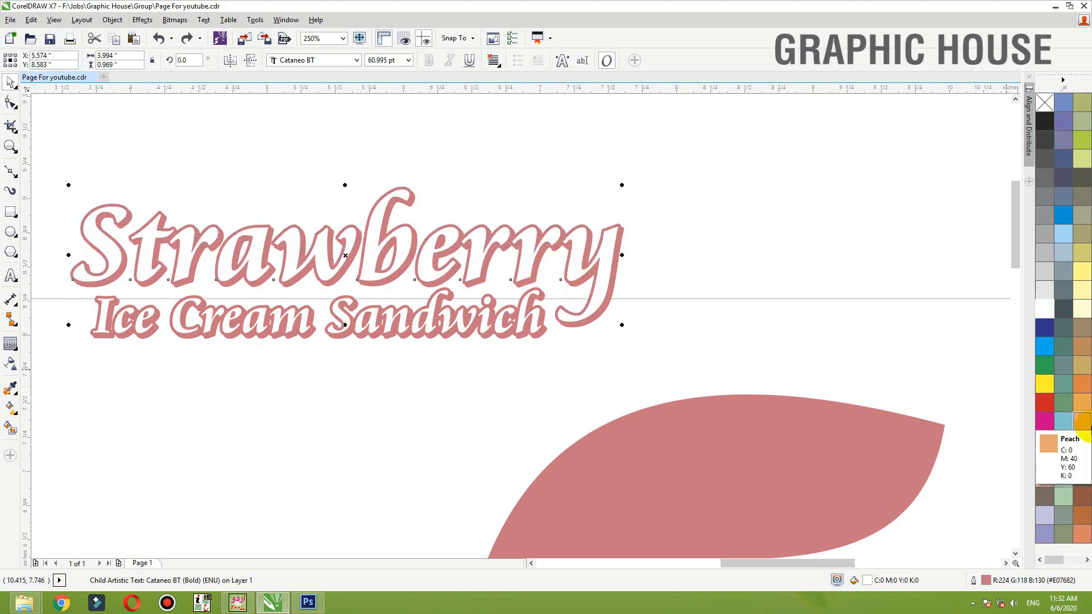
{"action": "left_click", "coordinate": [1080, 443]}
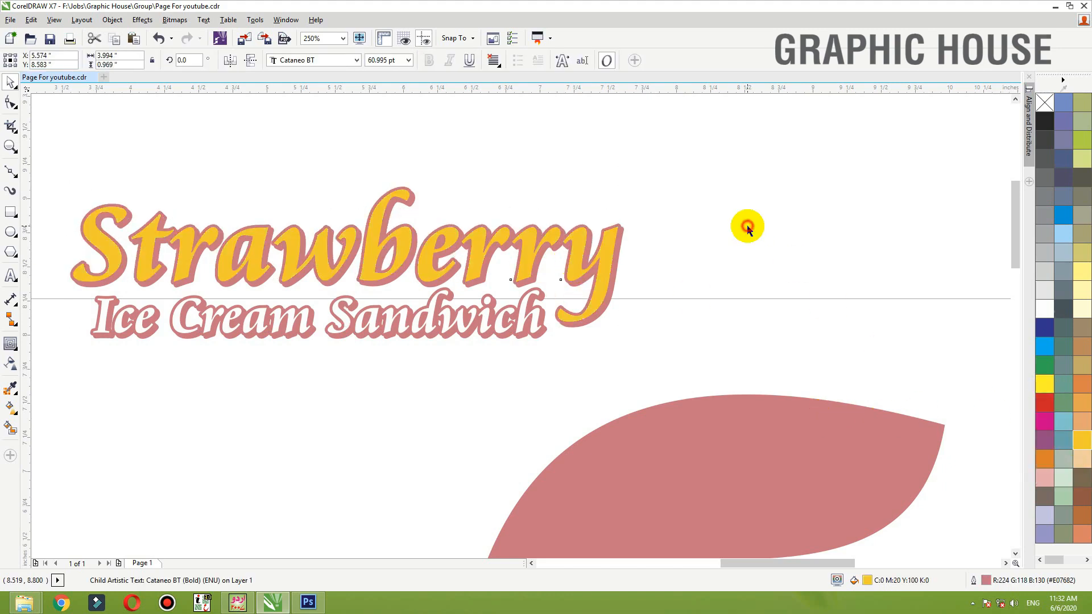
Select both layered text groups together and place them over the pink leaf.
{"action": "scroll", "coordinate": [666, 192], "scroll_direction": "down", "scroll_amount": 2}
{"action": "left_click_drag", "start_coordinate": [675, 188], "coordinate": [313, 348]}
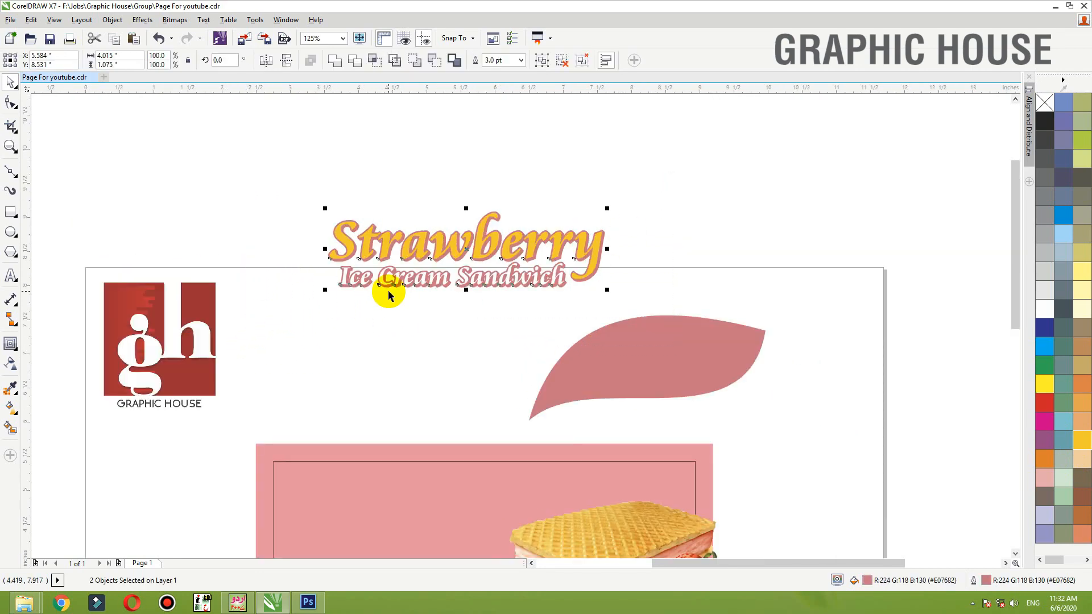
{"action": "left_click_drag", "start_coordinate": [447, 276], "coordinate": [625, 379]}
{"action": "scroll", "coordinate": [545, 357], "scroll_direction": "up", "scroll_amount": 2}
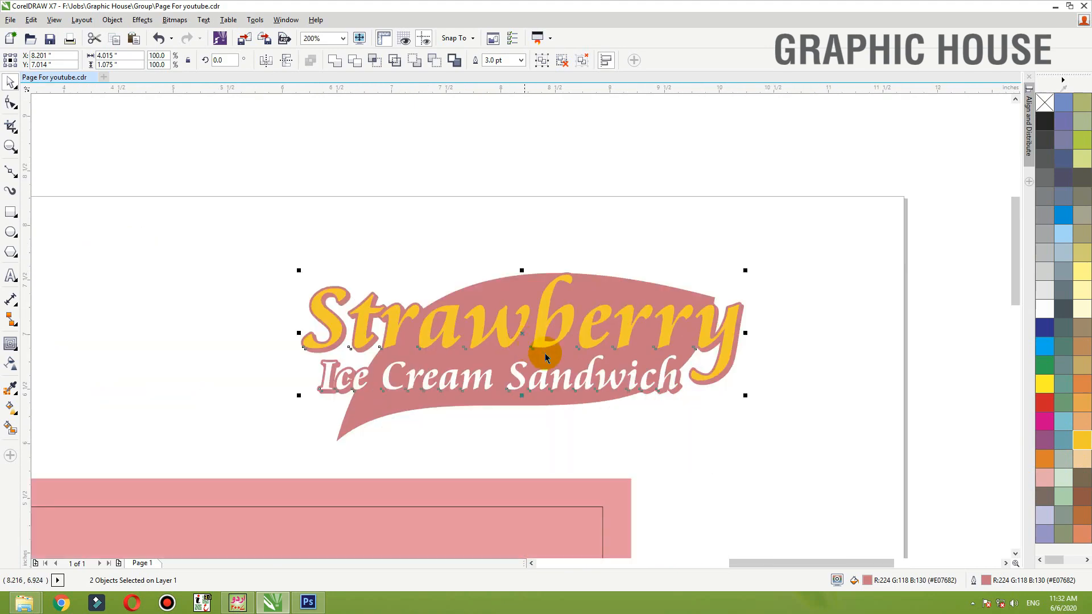
{"action": "left_click", "coordinate": [585, 432]}
Duplicate the leaf to the right of the original and give the copy a black hairline outline with no fill.
{"action": "left_click", "coordinate": [671, 290]}
{"action": "scroll", "coordinate": [643, 287], "scroll_direction": "down", "scroll_amount": 1}
{"action": "left_click_drag", "start_coordinate": [642, 288], "coordinate": [849, 285]}
{"action": "right_click", "coordinate": [849, 284]}
{"action": "right_click", "coordinate": [1045, 121]}
{"action": "left_click", "coordinate": [1045, 103]}
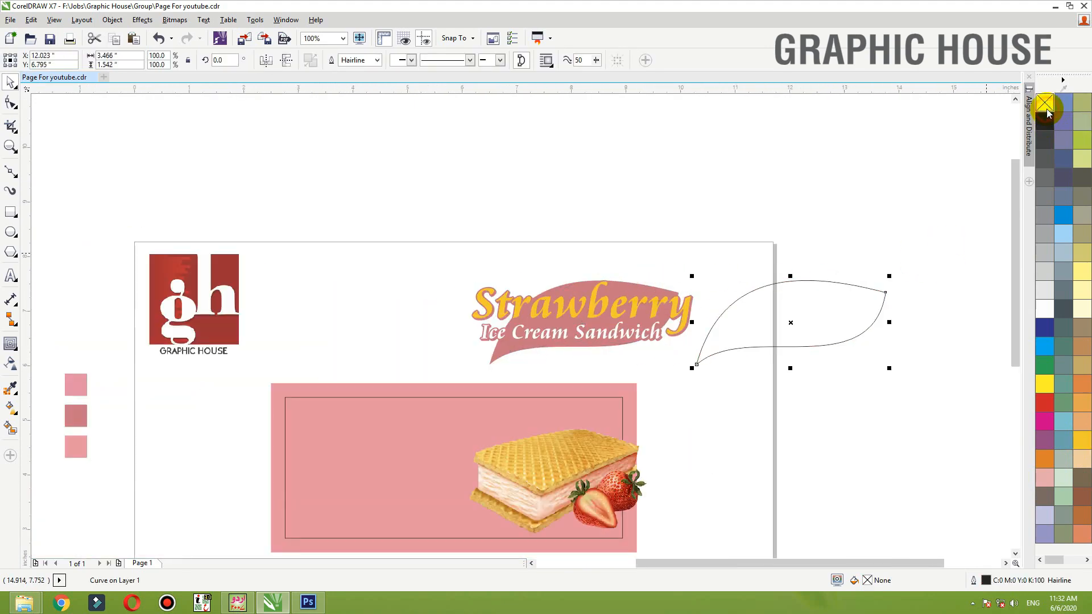
Add a drop shadow to the outlined leaf copy with opacity 88, feathering 30 and Middle feathering direction.
{"action": "left_click", "coordinate": [17, 353]}
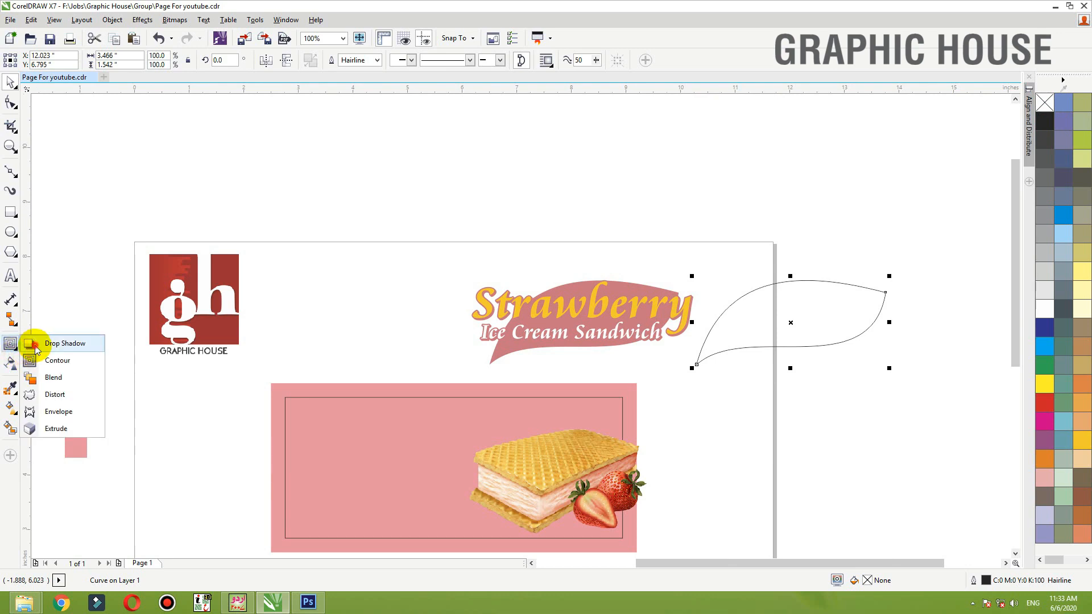
{"action": "left_click", "coordinate": [34, 345]}
{"action": "left_click_drag", "start_coordinate": [751, 302], "coordinate": [767, 356]}
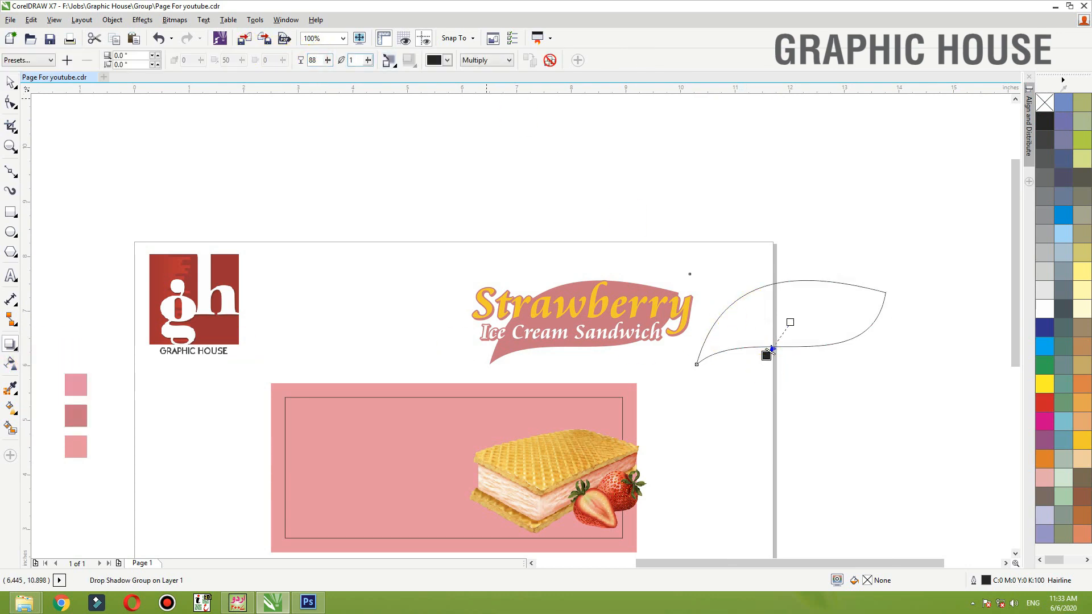
{"action": "left_click", "coordinate": [389, 59]}
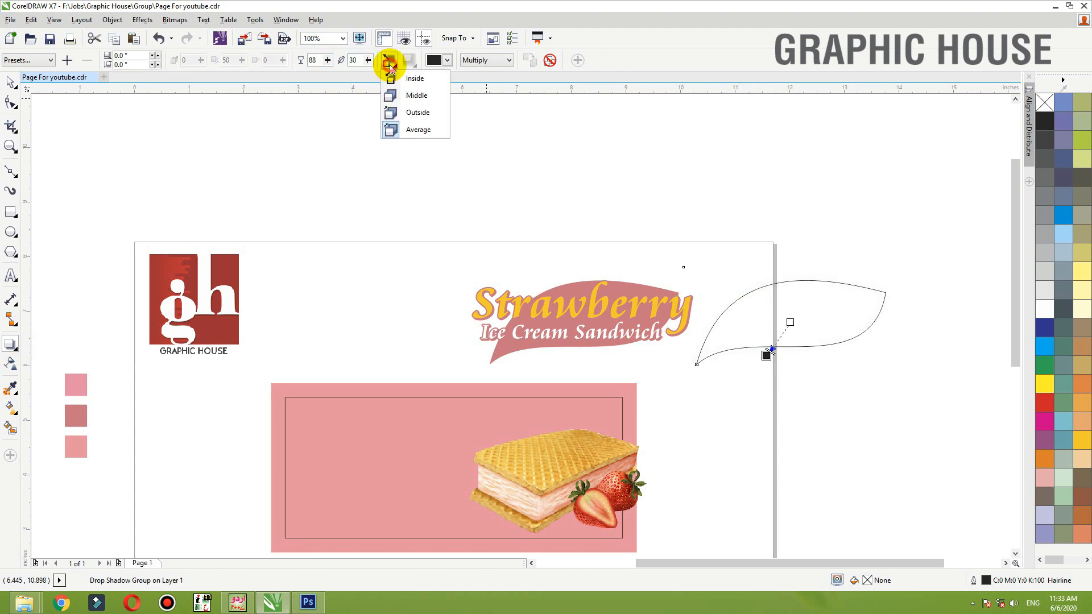
{"action": "left_click", "coordinate": [394, 97]}
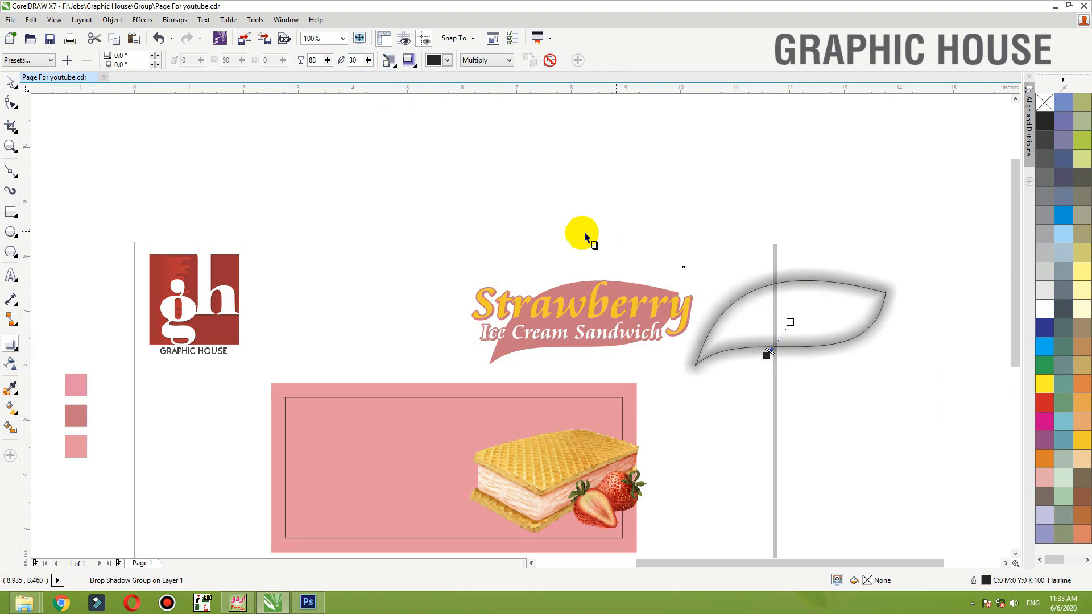
Recolour the leaf outline's drop shadow with the lowest pink swatch beside the page (#FD94A2).
{"action": "left_click", "coordinate": [447, 60]}
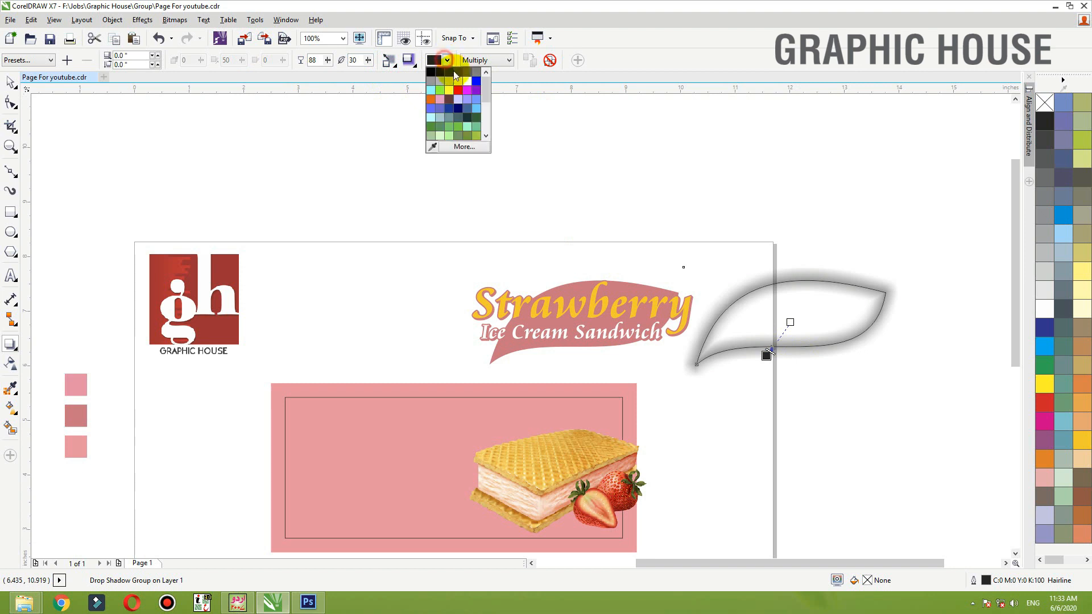
{"action": "left_click", "coordinate": [432, 147]}
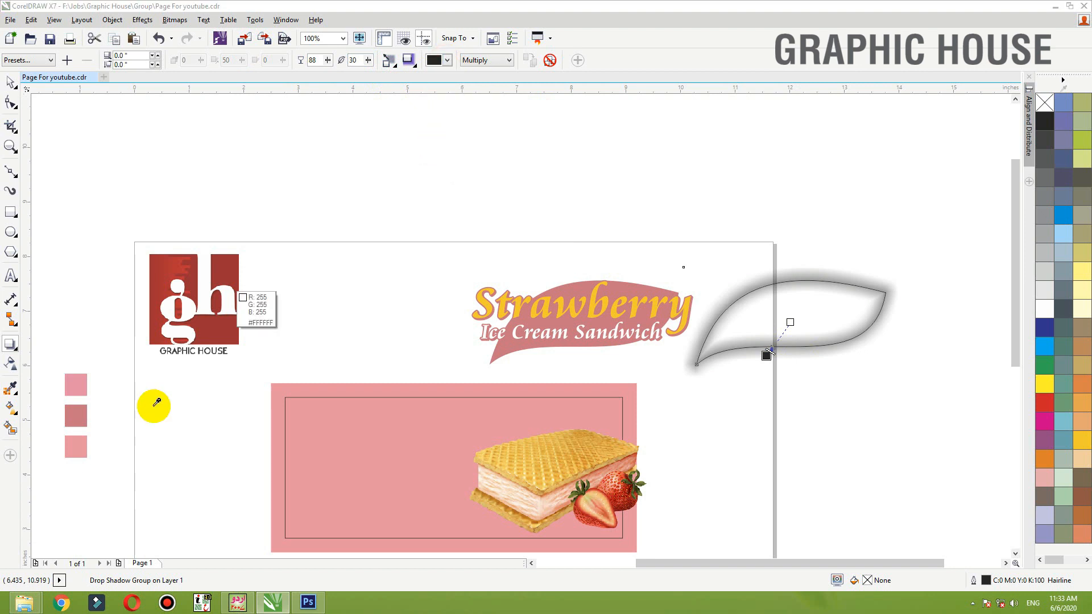
{"action": "left_click", "coordinate": [84, 446]}
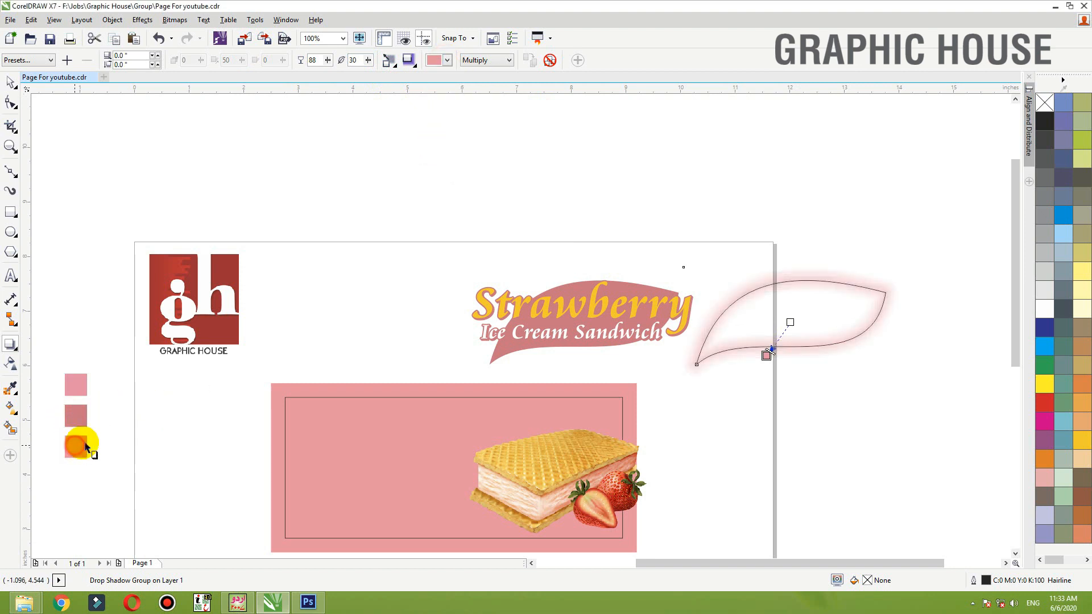
{"action": "left_click", "coordinate": [8, 85]}
Increase the leaf outline's shadow feathering to 50 and set its feathering direction to Outside.
{"action": "key", "text": "z"}
{"action": "left_click", "coordinate": [456, 254]}
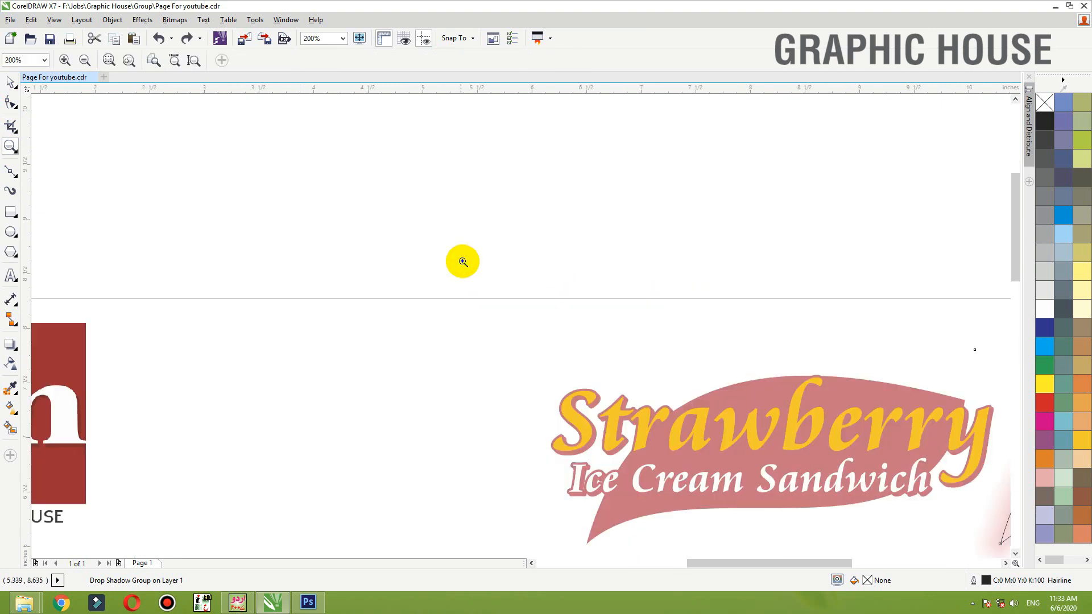
{"action": "right_click", "coordinate": [449, 251]}
{"action": "left_click_drag", "start_coordinate": [441, 237], "coordinate": [763, 395]}
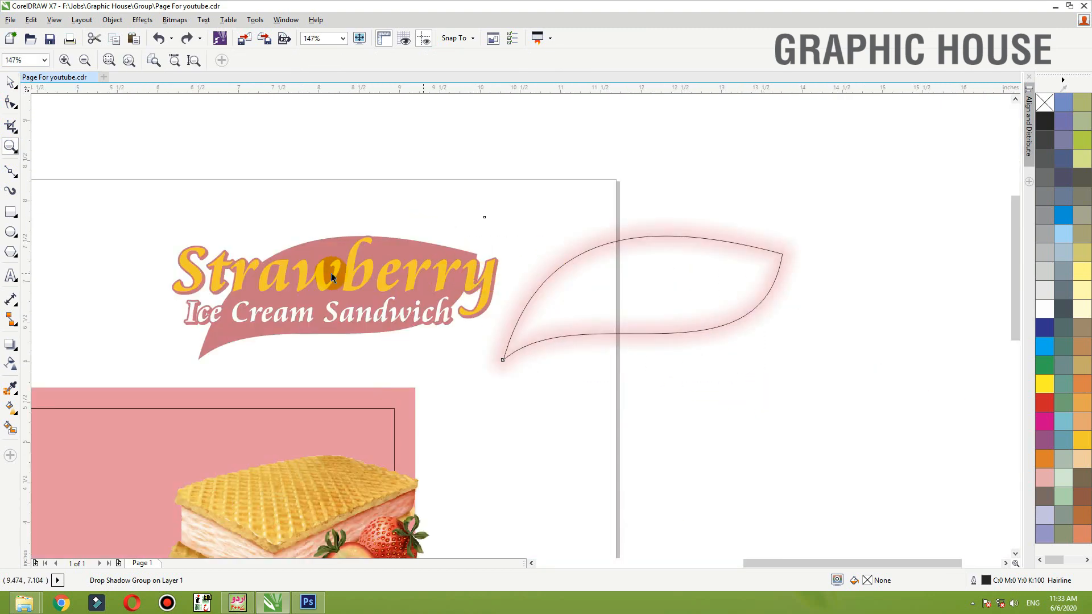
{"action": "key", "text": "space"}
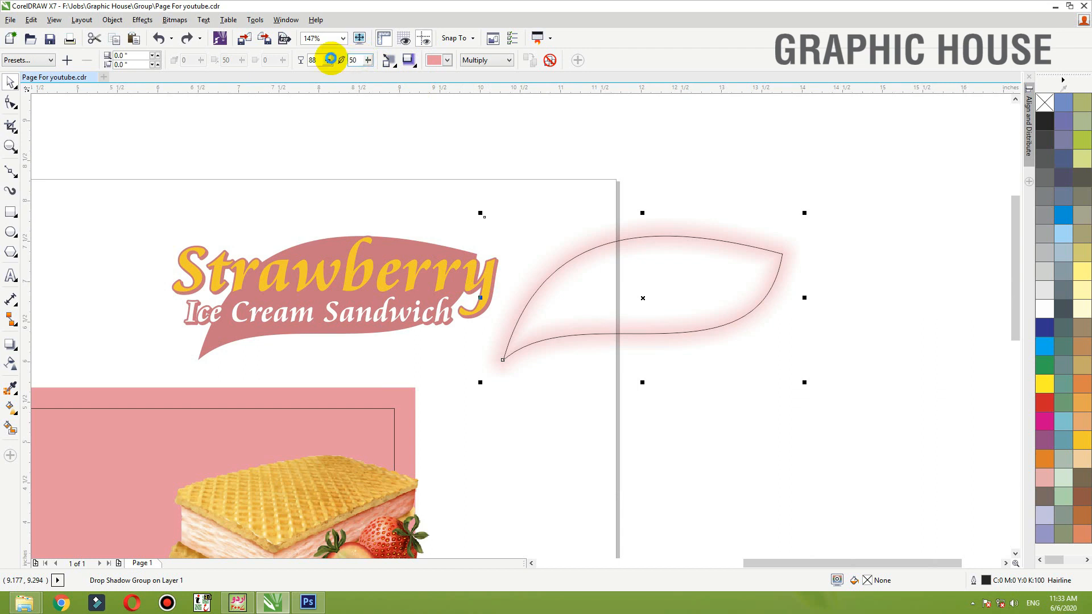
{"action": "left_click", "coordinate": [387, 62]}
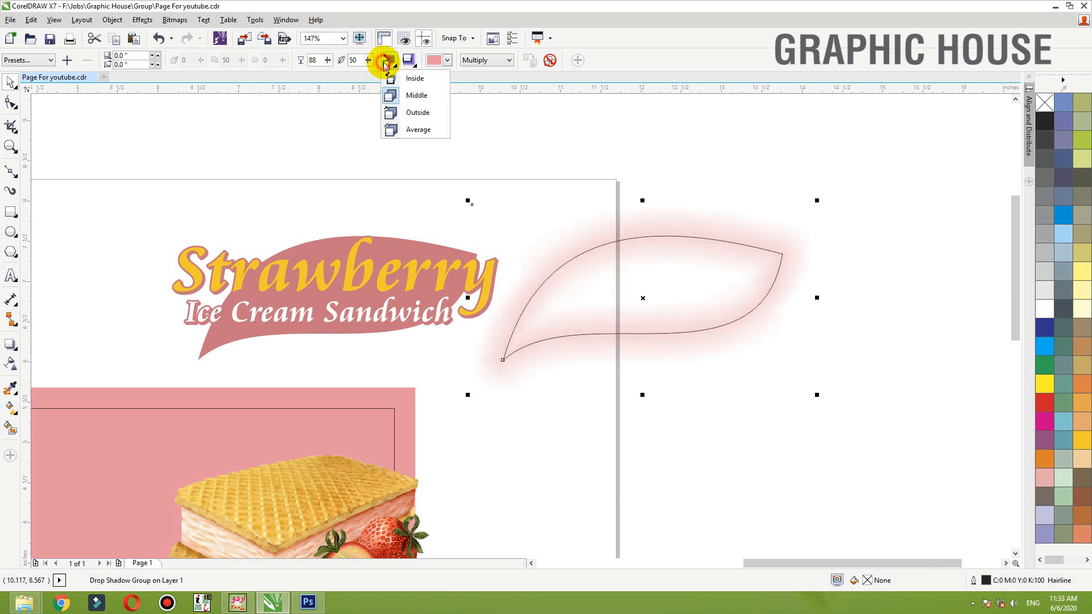
{"action": "left_click", "coordinate": [398, 114]}
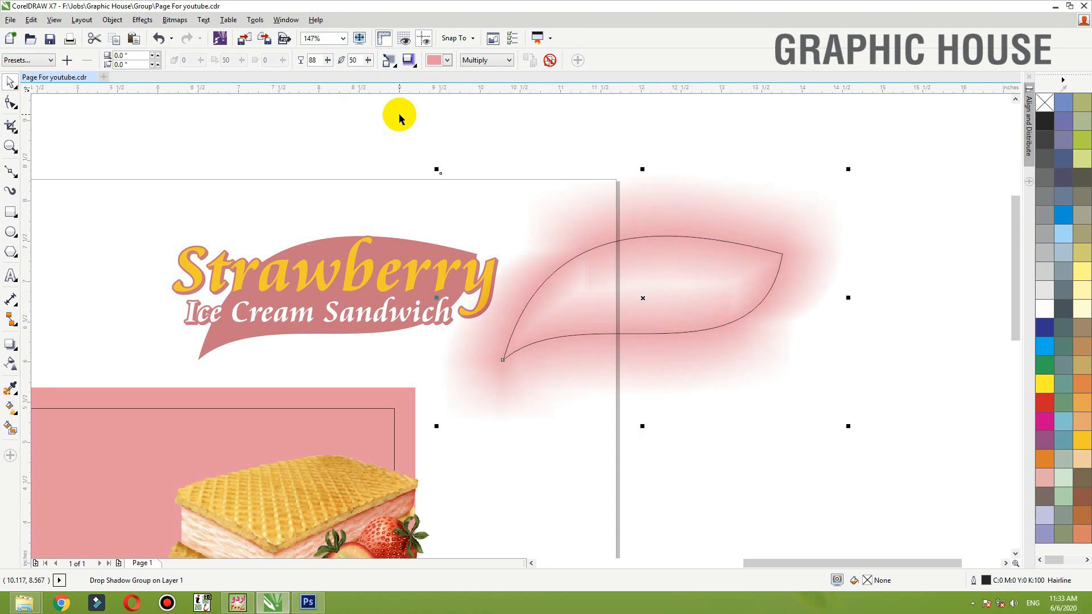
Move the layered title text off the pink leaf into the empty space above it.
{"action": "left_click", "coordinate": [253, 244]}
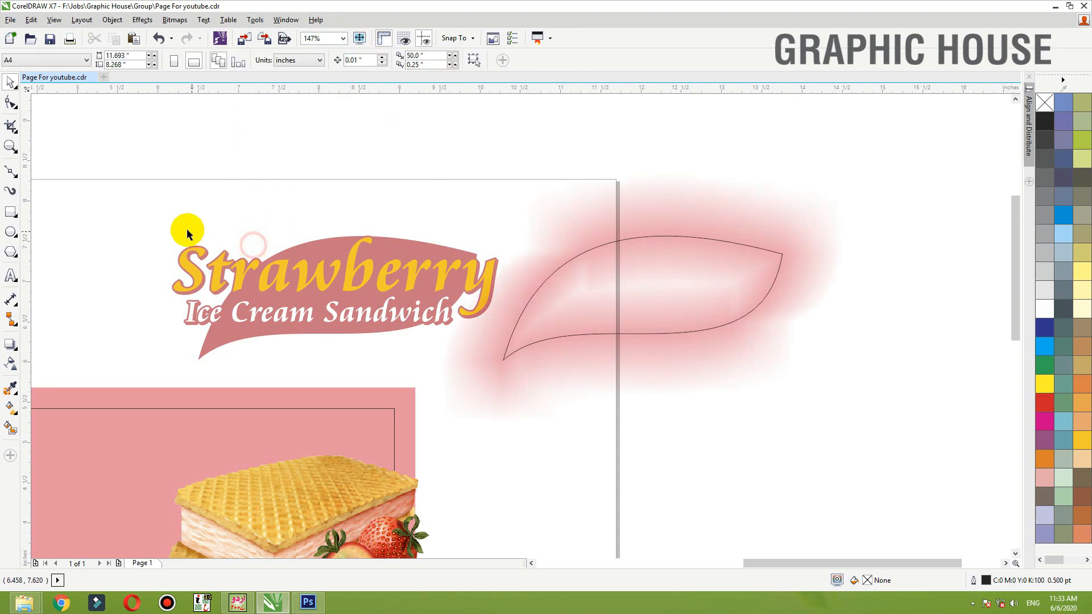
{"action": "left_click_drag", "start_coordinate": [196, 326], "coordinate": [297, 174]}
Break the drop shadow group apart and delete the leaf outline, keeping only the pink shadow.
{"action": "left_click", "coordinate": [607, 272]}
{"action": "left_click_drag", "start_coordinate": [609, 275], "coordinate": [675, 254]}
{"action": "right_click", "coordinate": [622, 267]}
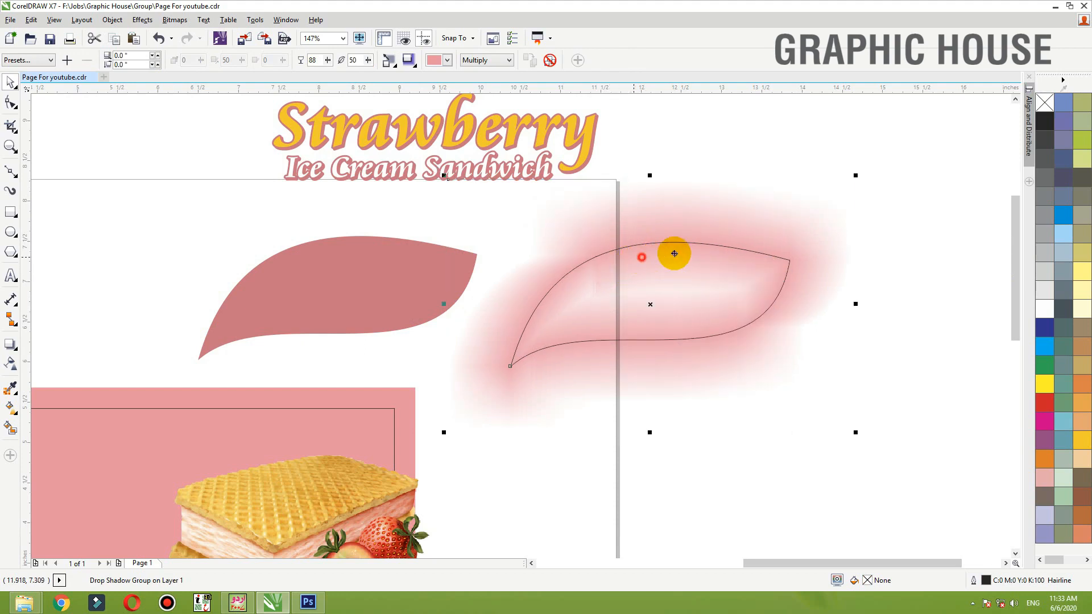
{"action": "key", "text": "ctrl+z"}
{"action": "right_click", "coordinate": [660, 255]}
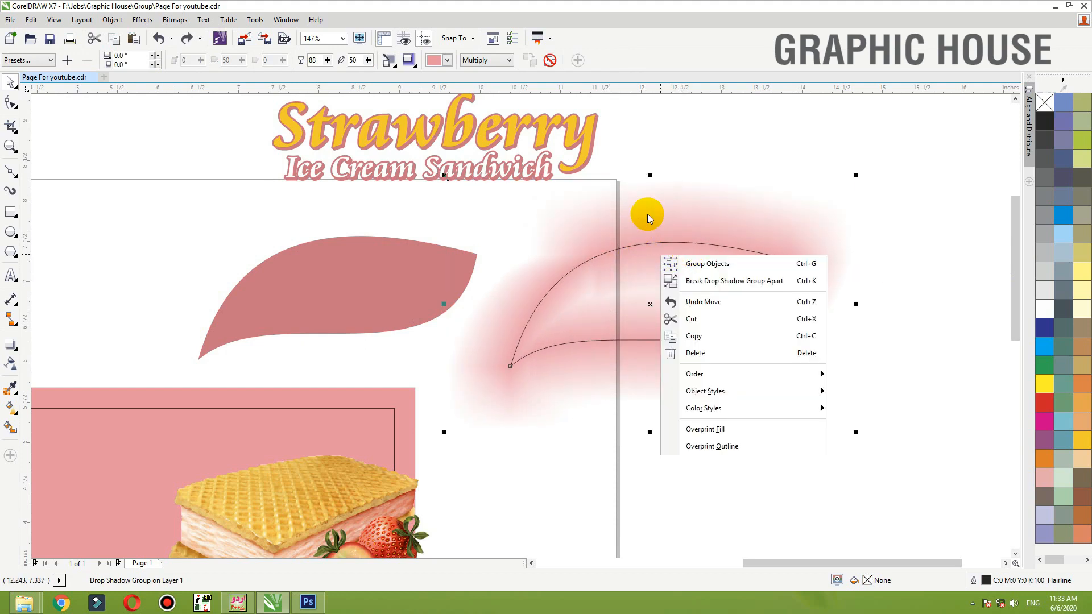
{"action": "left_click", "coordinate": [730, 187]}
{"action": "left_click_drag", "start_coordinate": [673, 292], "coordinate": [879, 283]}
{"action": "key", "text": "ctrl+z"}
{"action": "key", "text": "ctrl+k"}
{"action": "left_click", "coordinate": [758, 466]}
{"action": "key", "text": "ctrl+z"}
{"action": "left_click", "coordinate": [651, 400]}
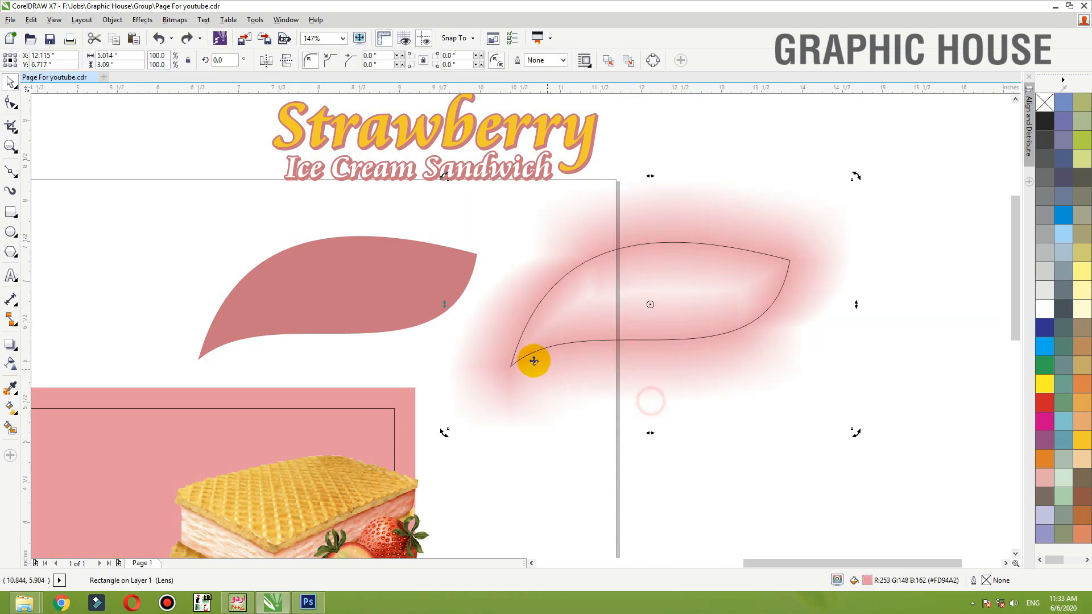
{"action": "left_click", "coordinate": [605, 261]}
PowerClip the separated pink shadow inside the solid pink leaf and check its placement within the frame.
{"action": "right_click", "coordinate": [607, 196]}
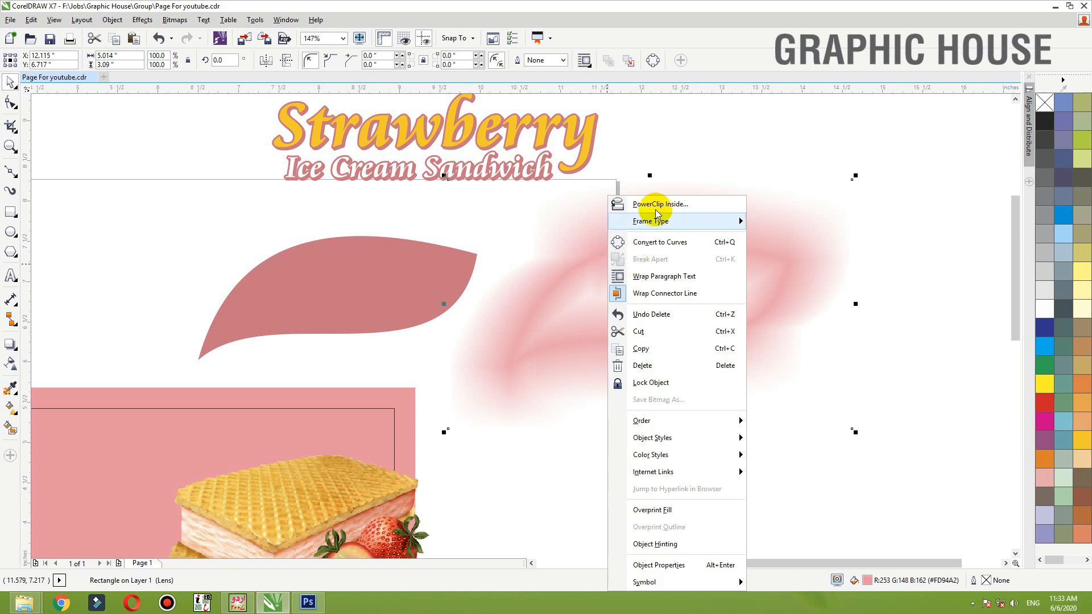
{"action": "left_click", "coordinate": [655, 201]}
{"action": "left_click", "coordinate": [420, 268]}
{"action": "left_click", "coordinate": [424, 264], "text": "ctrl"}
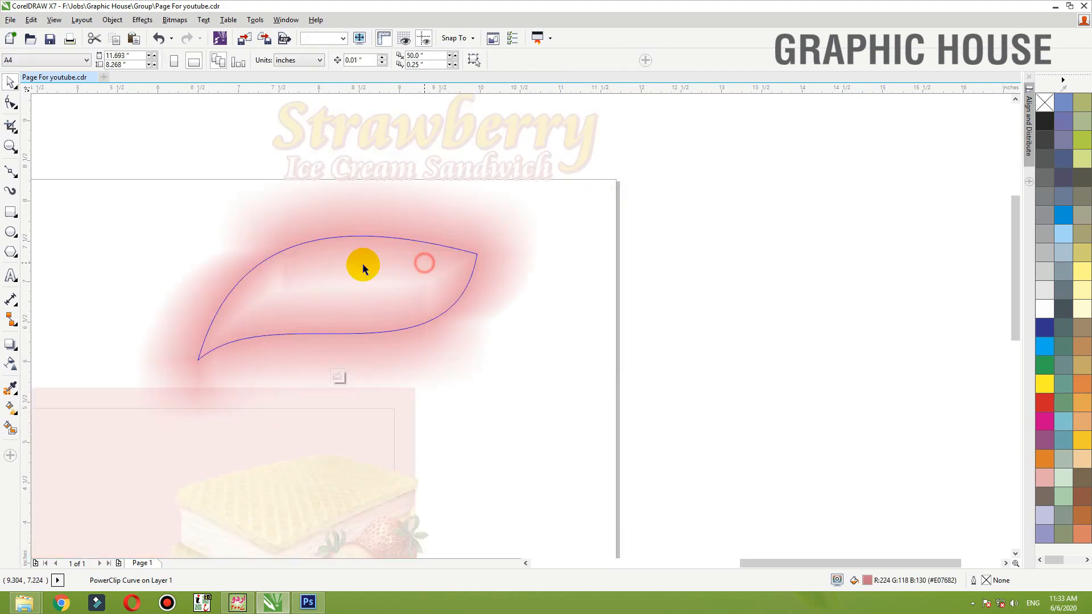
{"action": "left_click", "coordinate": [699, 316], "text": "ctrl"}
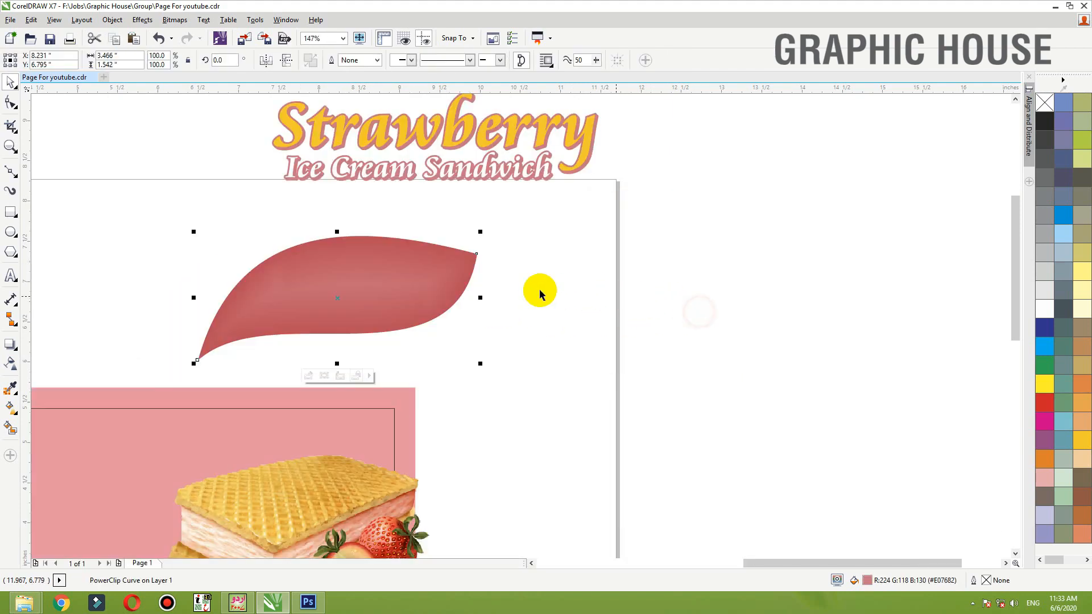
Fill the PowerClip leaf white and place it inside the label's inner border, beside the sandwich picture.
{"action": "left_click", "coordinate": [1047, 307]}
{"action": "left_click", "coordinate": [744, 262]}
{"action": "scroll", "coordinate": [678, 222], "scroll_direction": "down", "scroll_amount": 1}
{"action": "key", "text": "F2"}
{"action": "left_click_drag", "start_coordinate": [678, 219], "coordinate": [436, 373]}
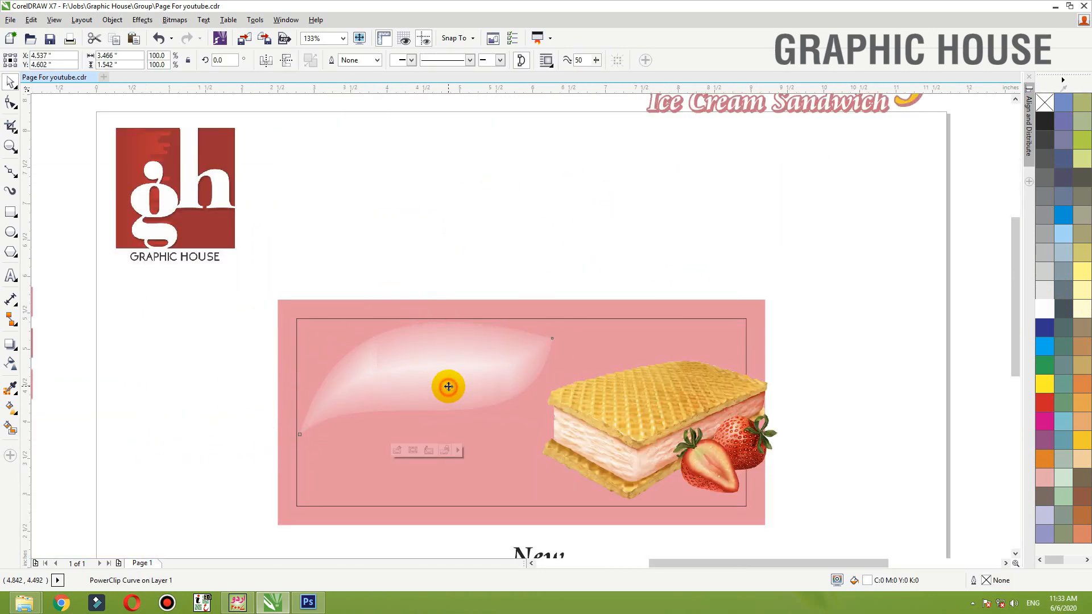
Give the leaf a 3 pt outline in the dark pink sampled from the middle swatch (#E07682).
{"action": "key", "text": "F12"}
{"action": "type", "text": "3"}
{"action": "key", "text": "Return"}
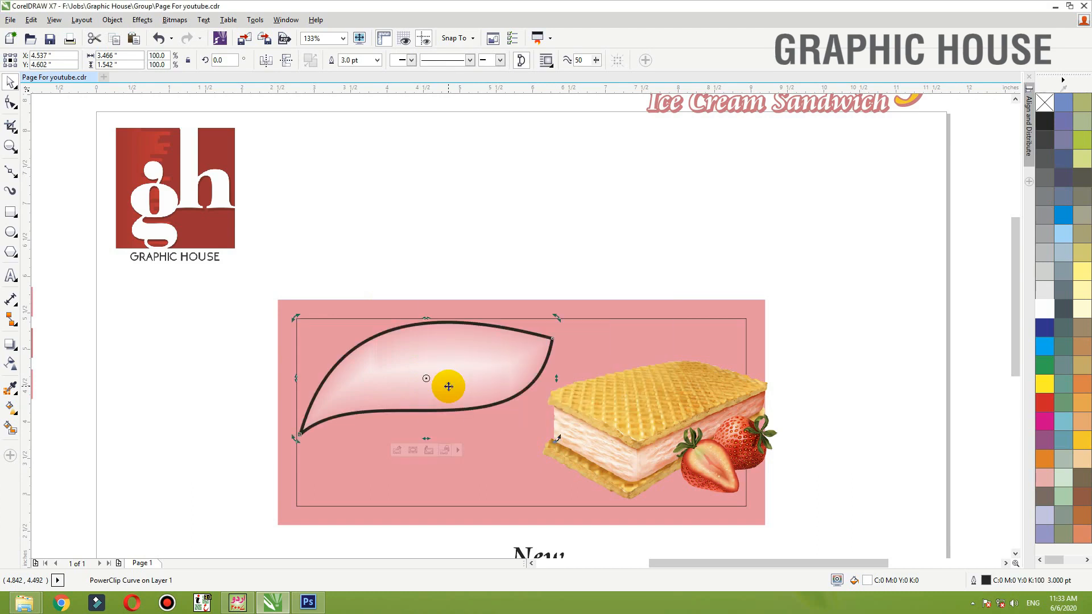
{"action": "scroll", "coordinate": [475, 373], "scroll_direction": "down", "scroll_amount": 1}
{"action": "key", "text": "F2"}
{"action": "left_click_drag", "start_coordinate": [548, 314], "coordinate": [164, 484]}
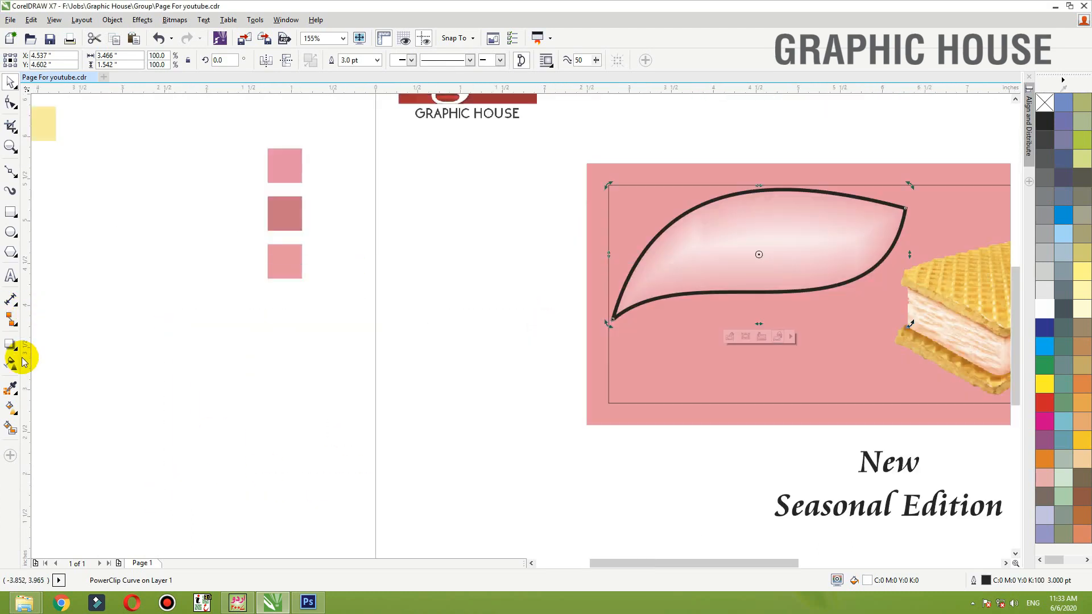
{"action": "left_click", "coordinate": [13, 386]}
{"action": "left_click", "coordinate": [292, 214]}
{"action": "left_click", "coordinate": [716, 199]}
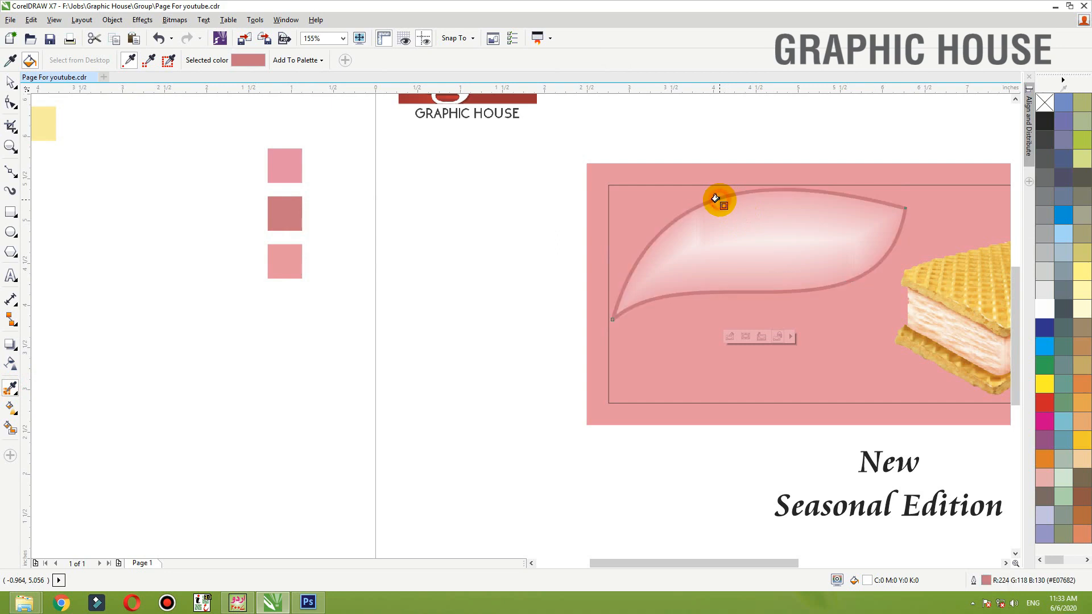
{"action": "key", "text": "space"}
Duplicate the leaf with a small vertical offset and remove the shadow content from the lower copy.
{"action": "mouse_move", "coordinate": [739, 220]}
{"action": "left_mouse_down"}
{"action": "mouse_move", "coordinate": [729, 232]}
{"action": "mouse_move", "coordinate": [739, 232]}
{"action": "left_mouse_up"}
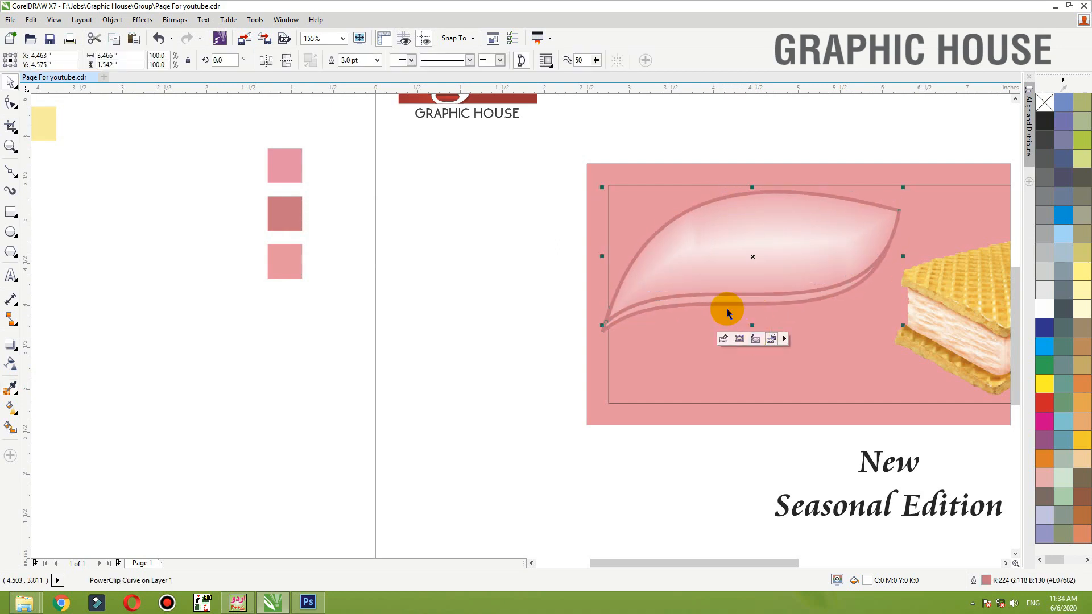
{"action": "left_click", "coordinate": [738, 304]}
{"action": "key", "text": "Delete"}
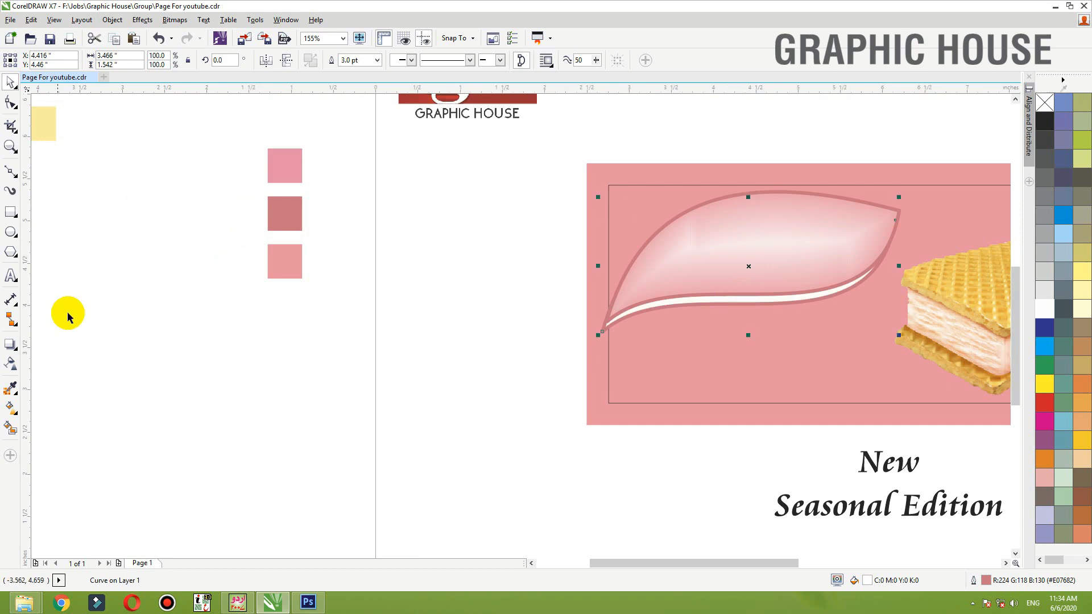
Fill the lower leaf copy with the sampled dark pink (#E07682).
{"action": "left_click", "coordinate": [11, 387]}
{"action": "left_click", "coordinate": [281, 219]}
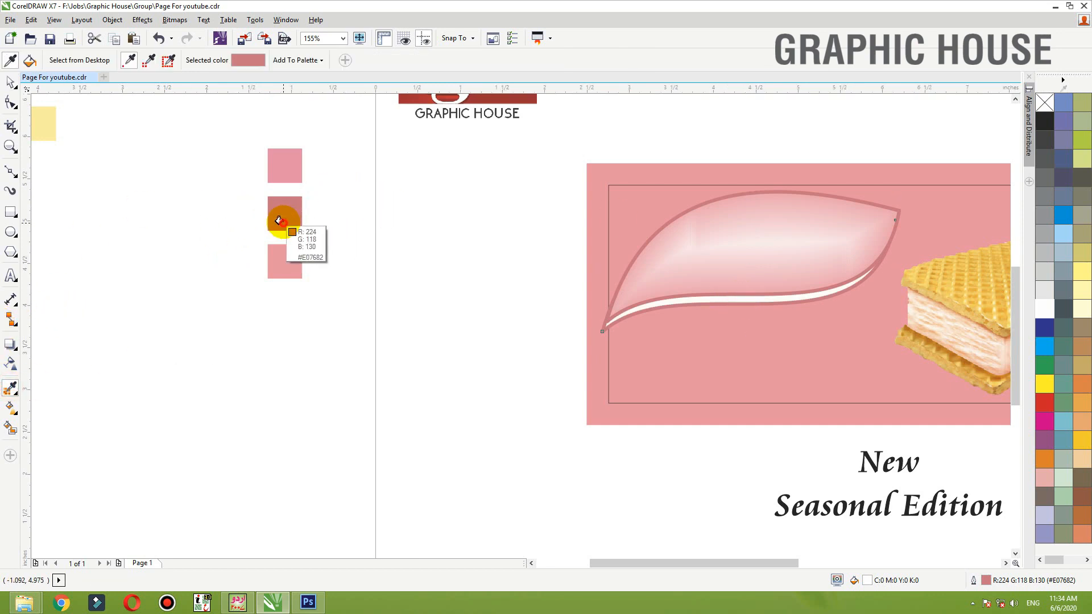
{"action": "left_click", "coordinate": [714, 297]}
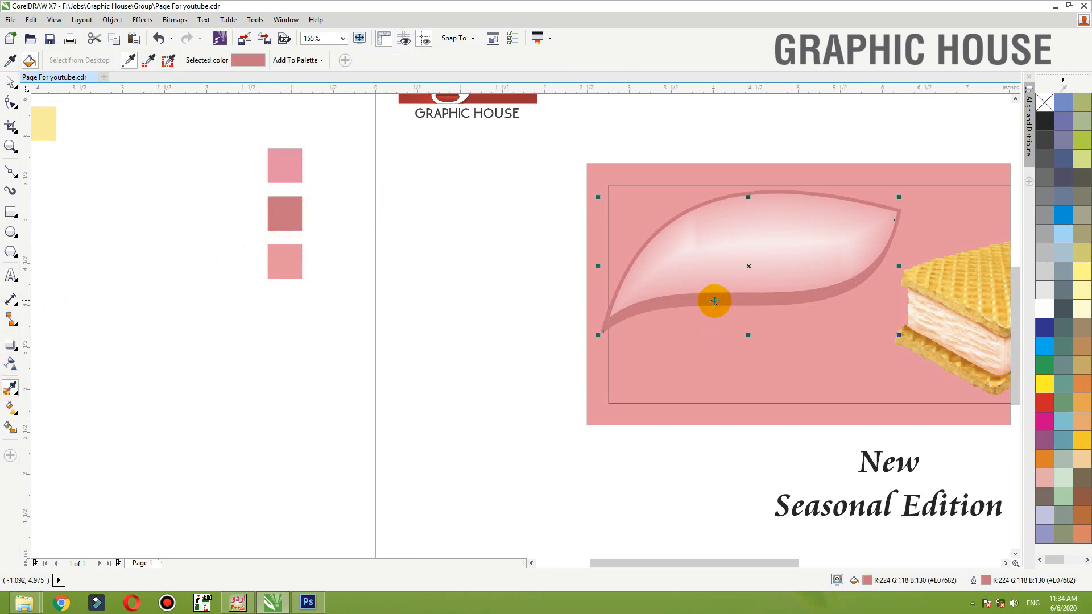
{"action": "key", "text": "space"}
Group the two leaves and add a black drop shadow at 85 degrees with opacity 19 and feathering 15.
{"action": "left_click", "coordinate": [721, 275]}
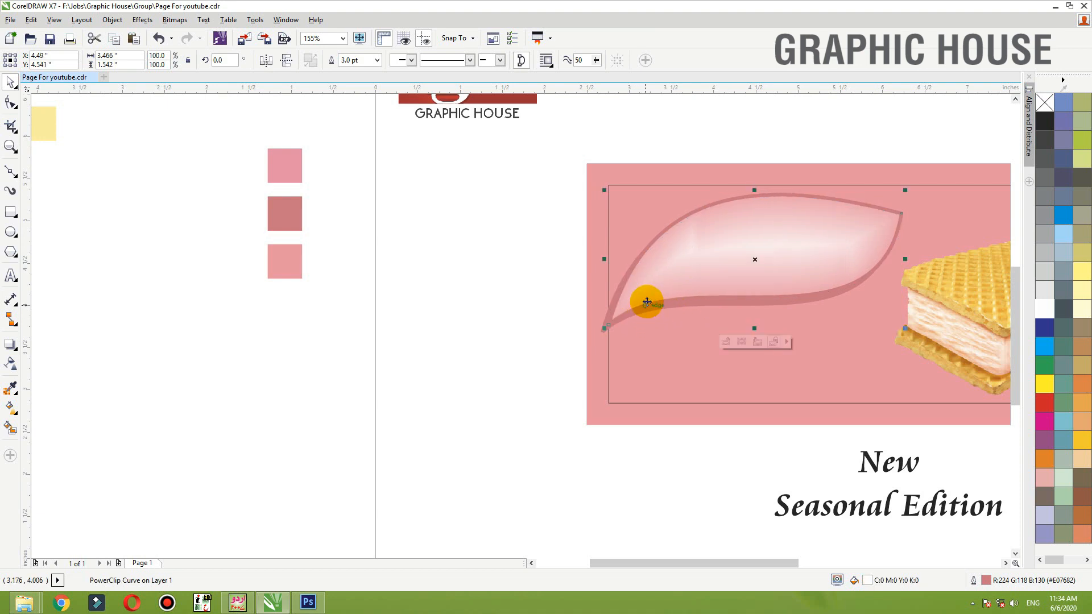
{"action": "left_click_drag", "start_coordinate": [490, 390], "coordinate": [945, 156]}
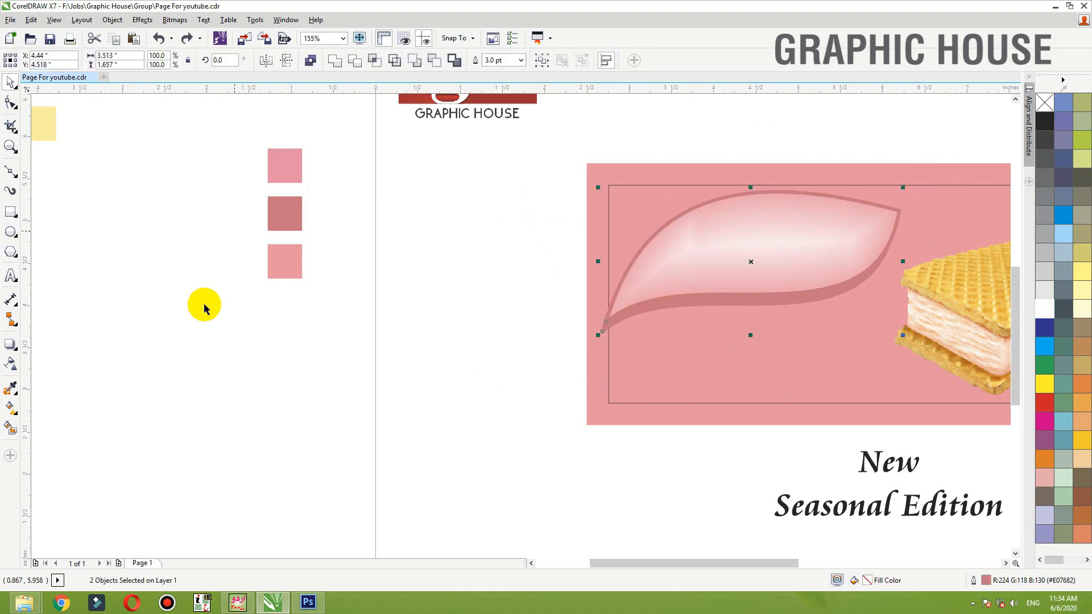
{"action": "left_click", "coordinate": [10, 344]}
{"action": "left_click", "coordinate": [51, 343]}
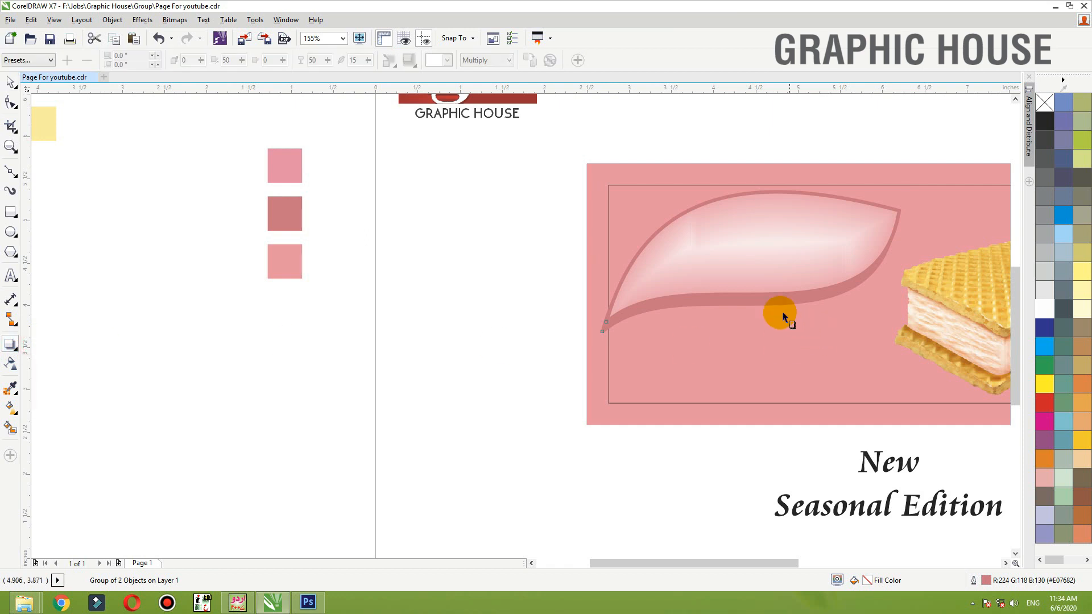
{"action": "left_click_drag", "start_coordinate": [779, 305], "coordinate": [763, 201]}
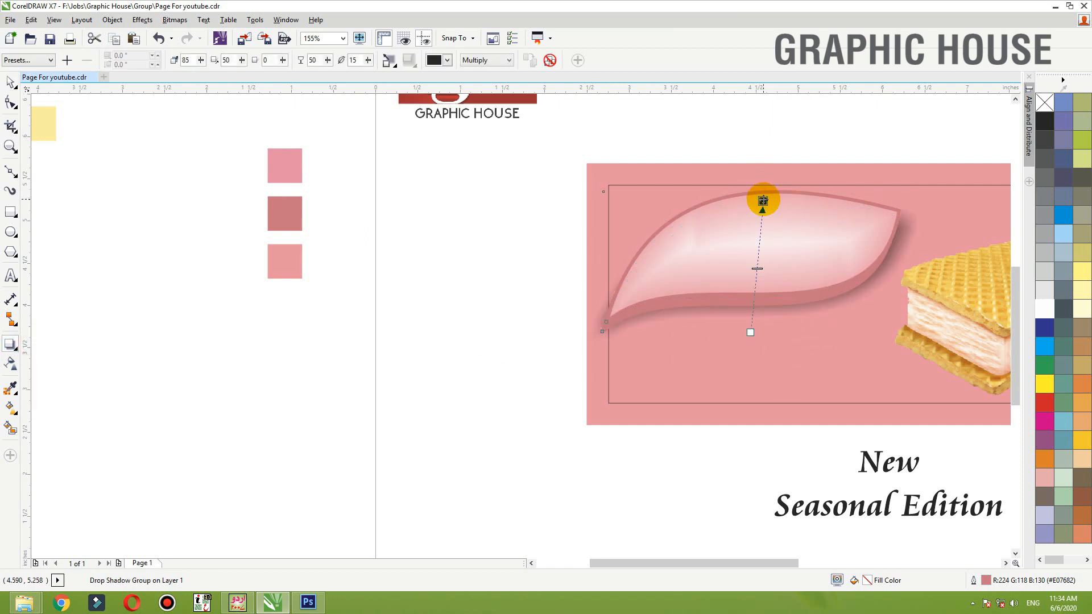
{"action": "left_click", "coordinate": [755, 269]}
{"action": "left_click_drag", "start_coordinate": [751, 293], "coordinate": [756, 306]}
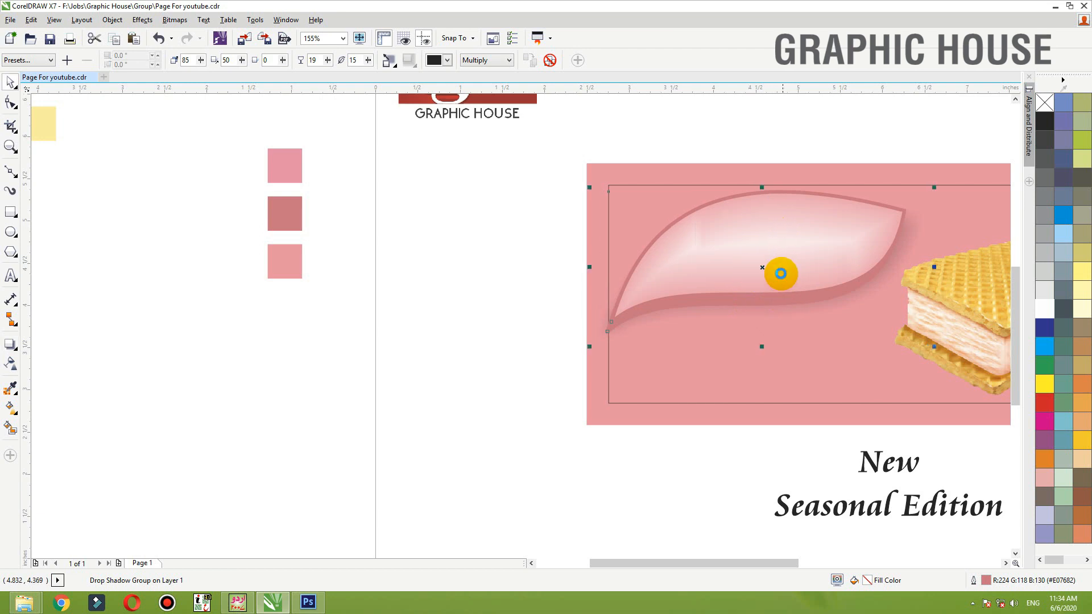
Select the leaf badge with its shadow, shift it slightly, and mirror it horizontally.
{"action": "left_click", "coordinate": [354, 295]}
{"action": "scroll", "coordinate": [346, 350], "scroll_direction": "down", "scroll_amount": 2}
{"action": "key", "text": "F2"}
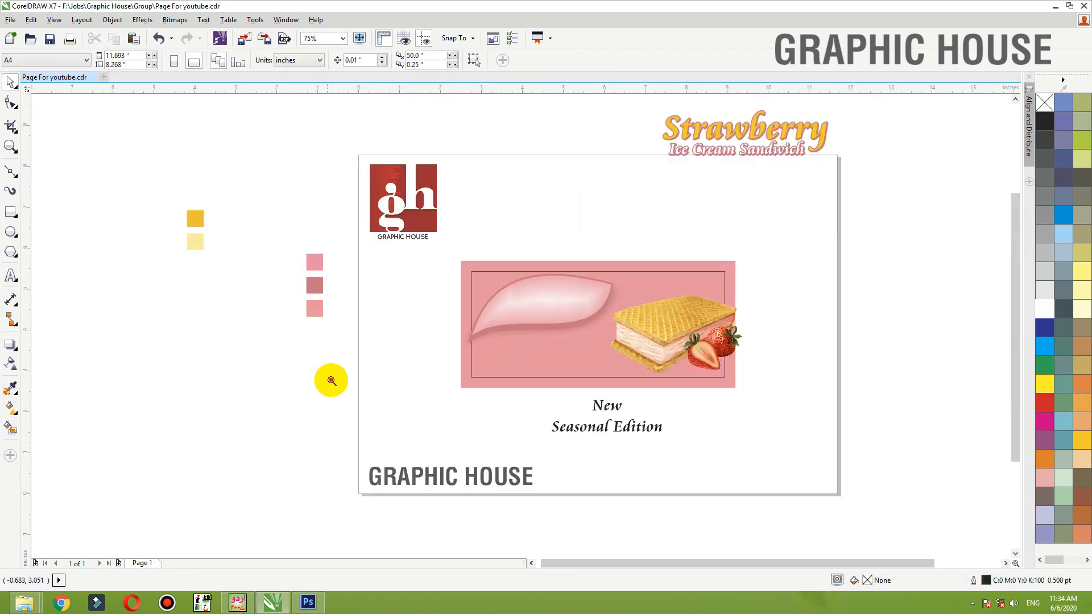
{"action": "left_click_drag", "start_coordinate": [332, 381], "coordinate": [845, 209]}
{"action": "left_click_drag", "start_coordinate": [642, 220], "coordinate": [204, 472]}
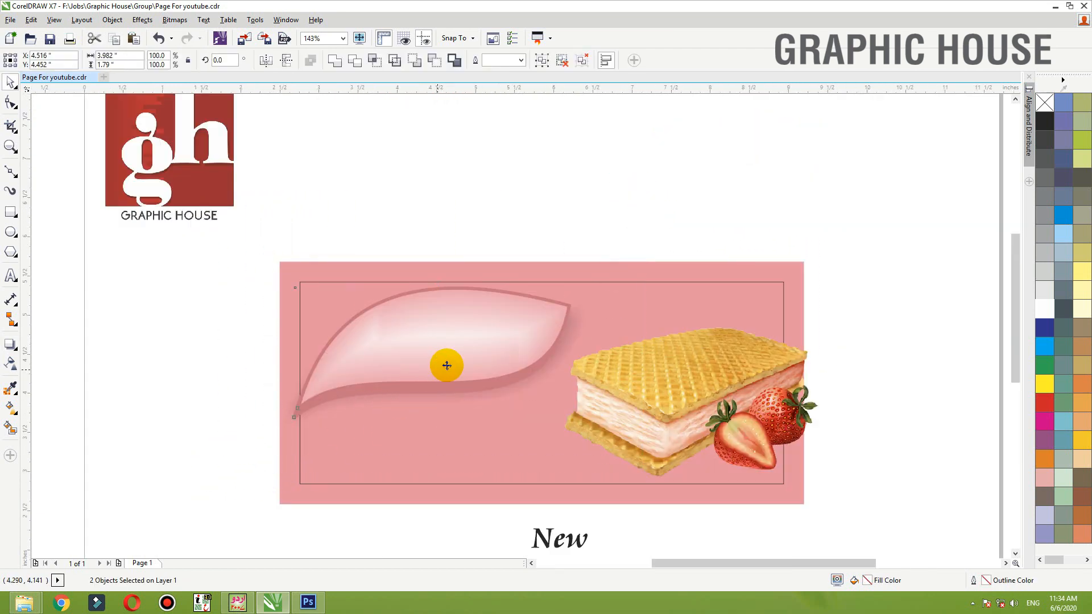
{"action": "mouse_move", "coordinate": [447, 366]}
{"action": "left_mouse_down"}
{"action": "mouse_move", "coordinate": [455, 357]}
{"action": "mouse_move", "coordinate": [426, 369]}
{"action": "left_mouse_up"}
{"action": "left_click", "coordinate": [269, 64]}
Position the sandwich picture so it overlaps the tip of the mirrored leaf badge.
{"action": "left_click", "coordinate": [565, 384]}
{"action": "left_click_drag", "start_coordinate": [624, 390], "coordinate": [657, 412]}
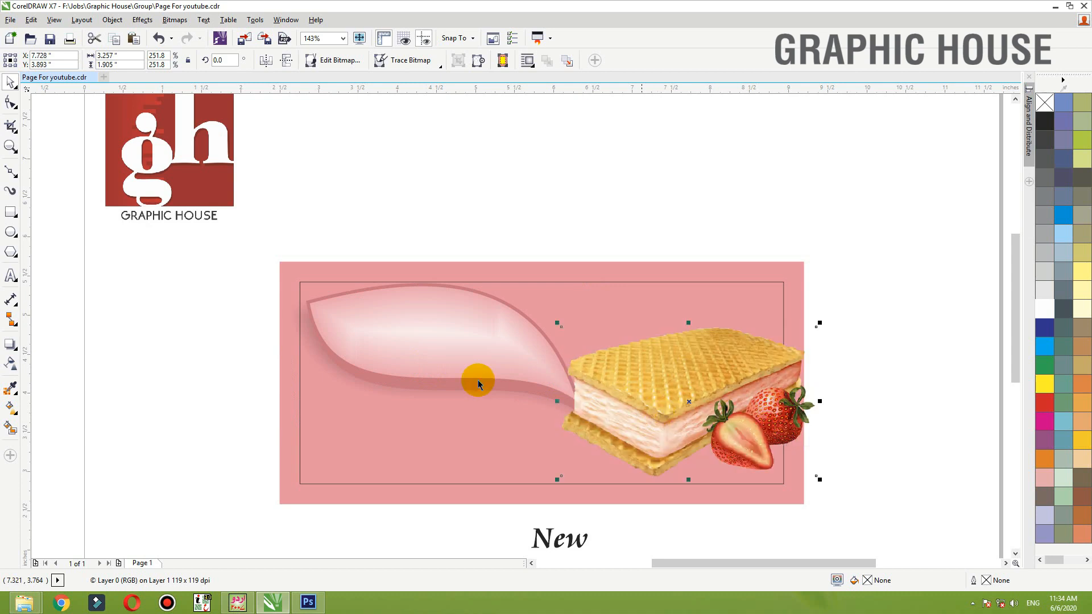
Shift the leaf badge with its shadow slightly right and nudge the sandwich picture slightly left and down over the badge's tip.
{"action": "left_click_drag", "start_coordinate": [260, 216], "coordinate": [626, 455]}
{"action": "left_click", "coordinate": [426, 282], "text": "shift"}
{"action": "left_click_drag", "start_coordinate": [264, 222], "coordinate": [626, 455]}
{"action": "left_click_drag", "start_coordinate": [402, 331], "coordinate": [421, 332]}
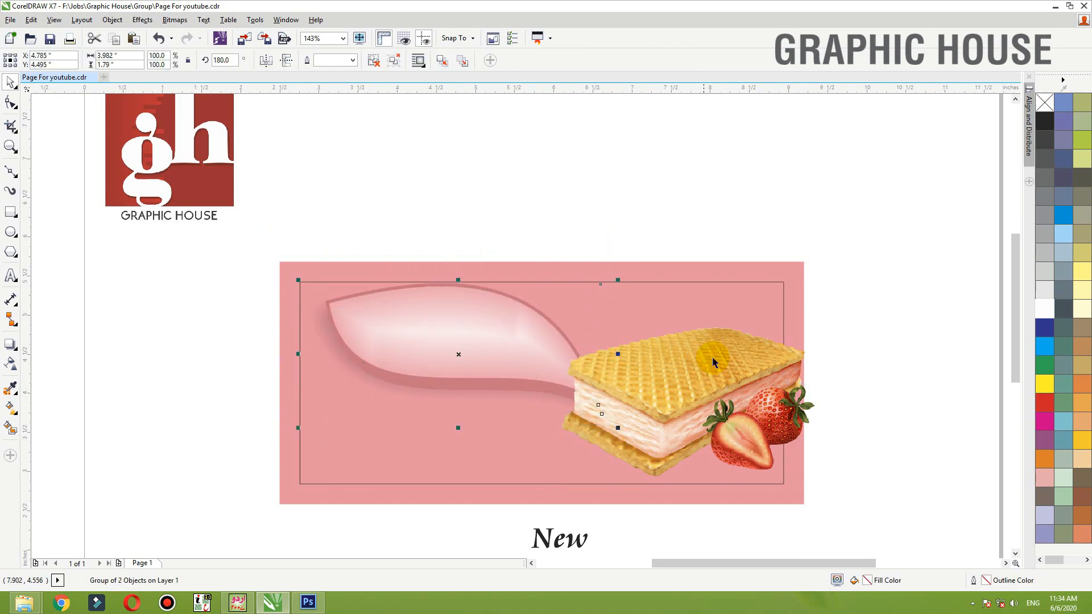
{"action": "mouse_move", "coordinate": [714, 362]}
{"action": "left_mouse_down"}
{"action": "mouse_move", "coordinate": [711, 384]}
{"action": "mouse_move", "coordinate": [696, 370]}
{"action": "left_mouse_up"}
{"action": "left_click", "coordinate": [728, 228]}
Place the "Strawberry Ice Cream Sandwich" title over the leaf badge, scale it to about 3.09 in wide, and center it on the badge.
{"action": "scroll", "coordinate": [539, 393], "scroll_direction": "down", "scroll_amount": 2}
{"action": "left_click_drag", "start_coordinate": [799, 191], "coordinate": [343, 436]}
{"action": "key", "text": "space"}
{"action": "left_click_drag", "start_coordinate": [729, 190], "coordinate": [410, 459]}
{"action": "scroll", "coordinate": [407, 461], "scroll_direction": "up", "scroll_amount": 1}
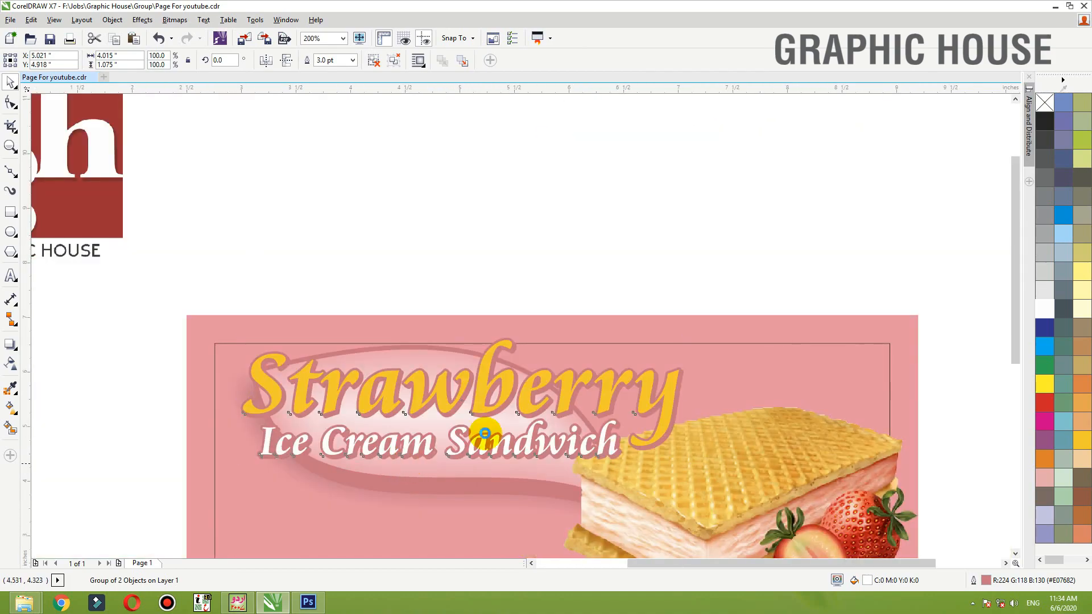
{"action": "scroll", "coordinate": [485, 434], "scroll_direction": "down", "scroll_amount": 2}
{"action": "scroll", "coordinate": [545, 340], "scroll_direction": "up", "scroll_amount": 1}
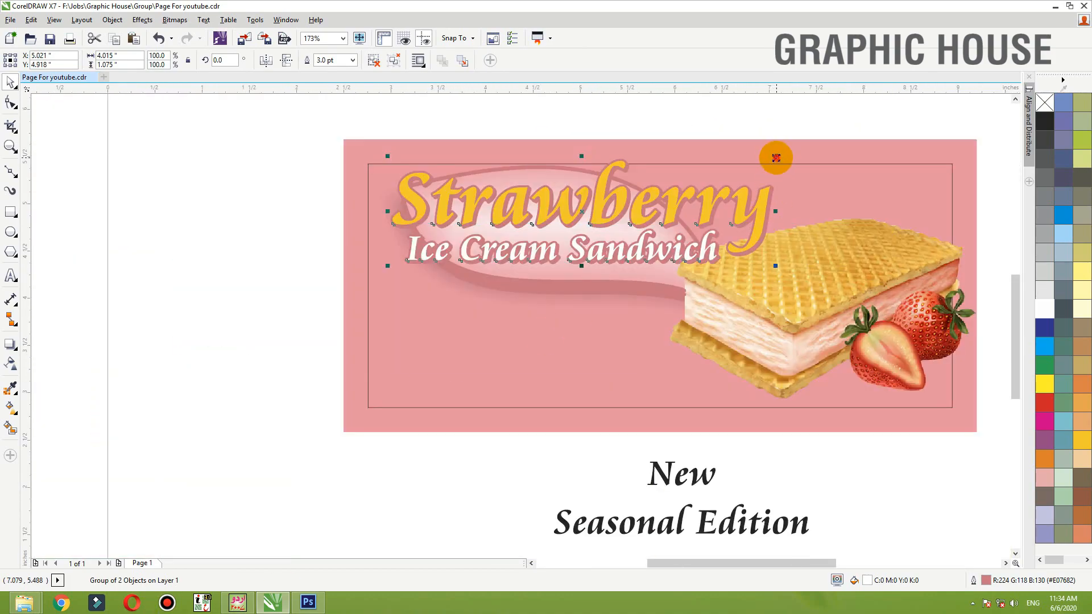
{"action": "left_click_drag", "start_coordinate": [776, 157], "coordinate": [686, 182]}
{"action": "left_click", "coordinate": [557, 227]}
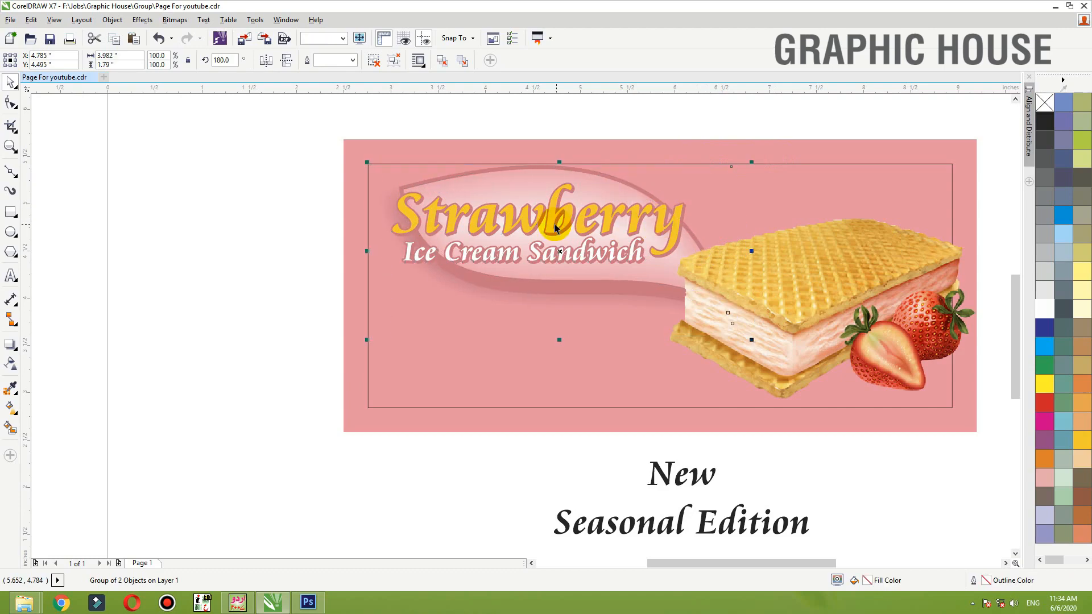
{"action": "left_click_drag", "start_coordinate": [556, 227], "coordinate": [578, 229]}
{"action": "scroll", "coordinate": [112, 190], "scroll_direction": "up", "scroll_amount": 2}
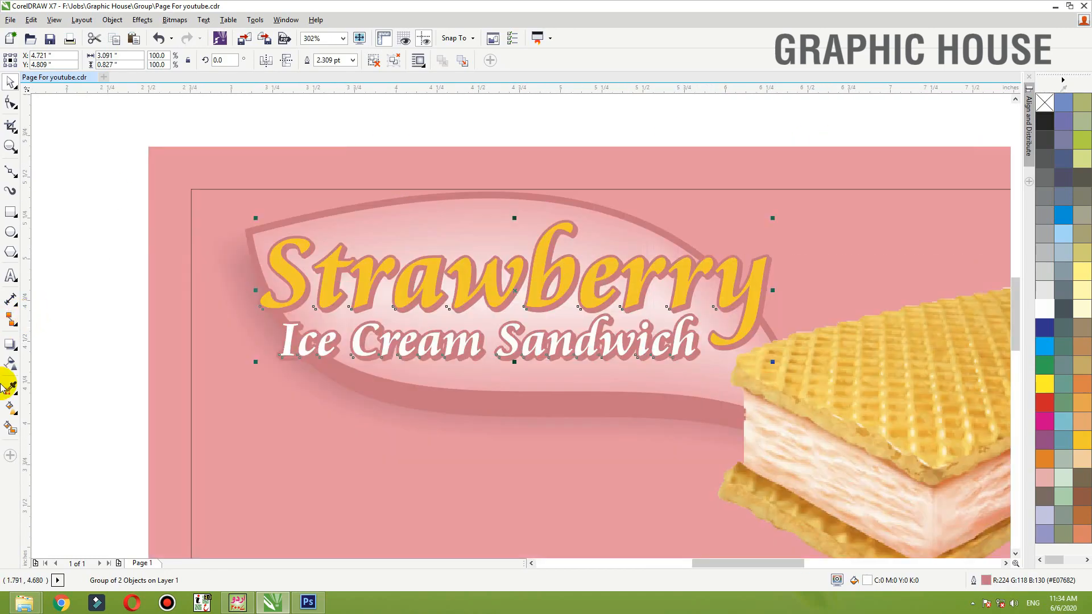
Add a black drop shadow to the title group with opacity 88 and feathering 5.
{"action": "left_click", "coordinate": [19, 354]}
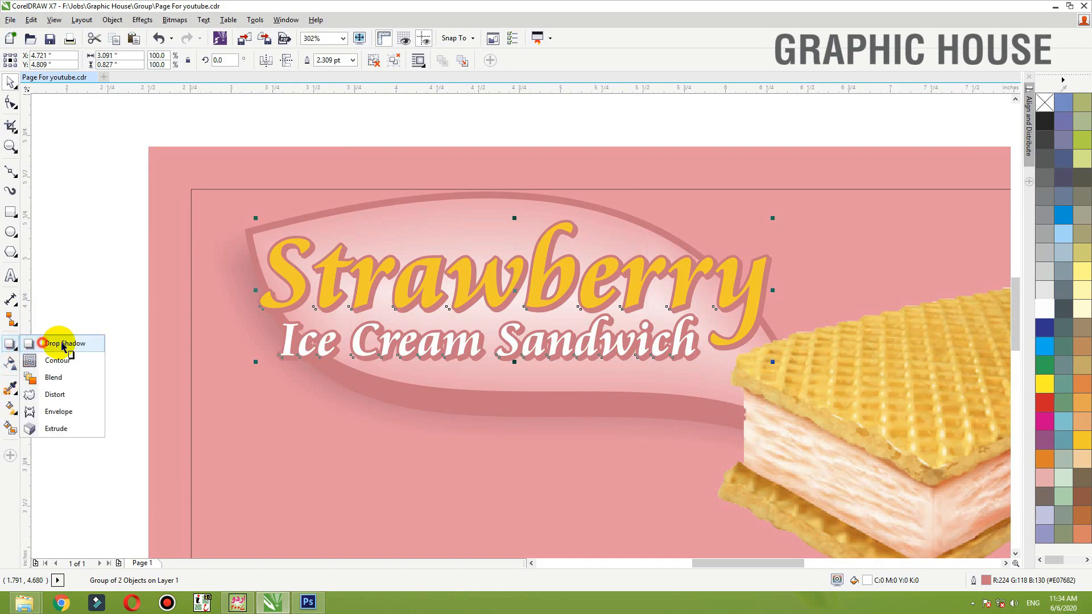
{"action": "left_click", "coordinate": [60, 346]}
{"action": "left_click_drag", "start_coordinate": [514, 291], "coordinate": [533, 332]}
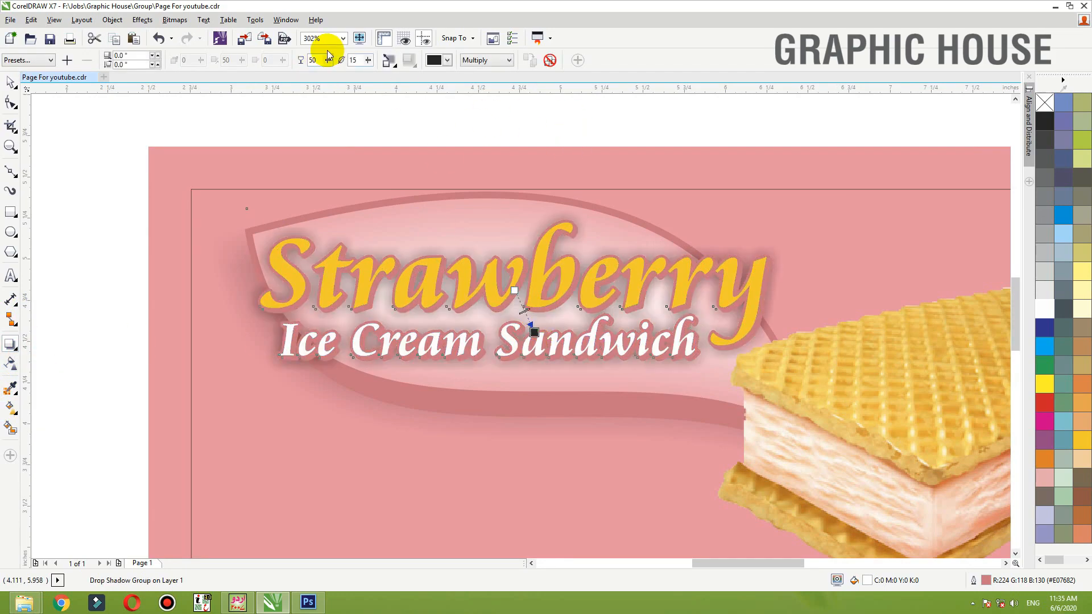
{"action": "type", "text": "8"}
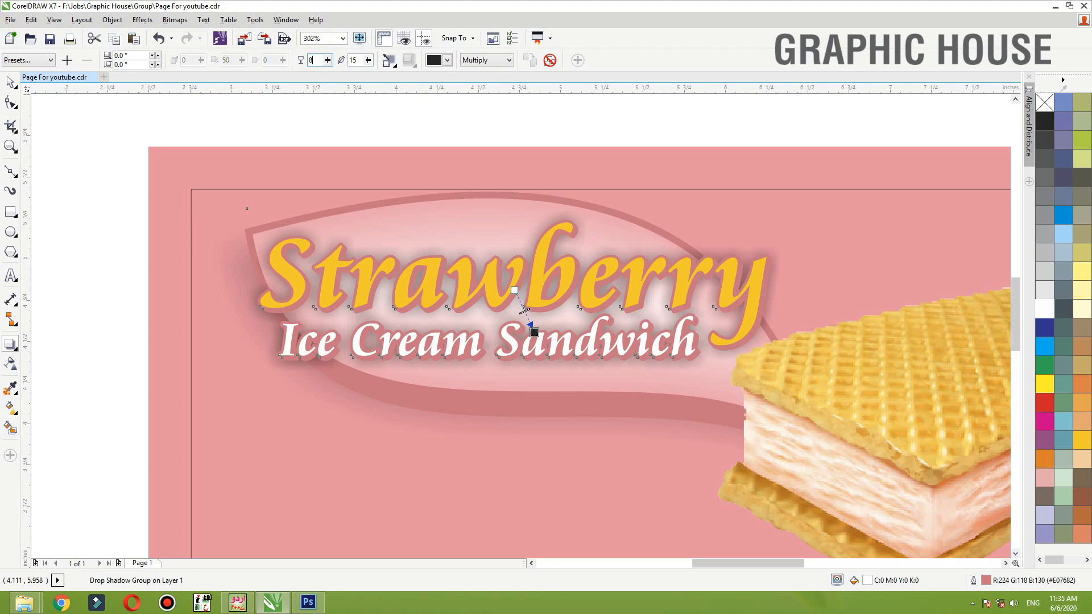
{"action": "type", "text": "8"}
{"action": "key", "text": "Tab"}
{"action": "type", "text": "5"}
{"action": "key", "text": "Return"}
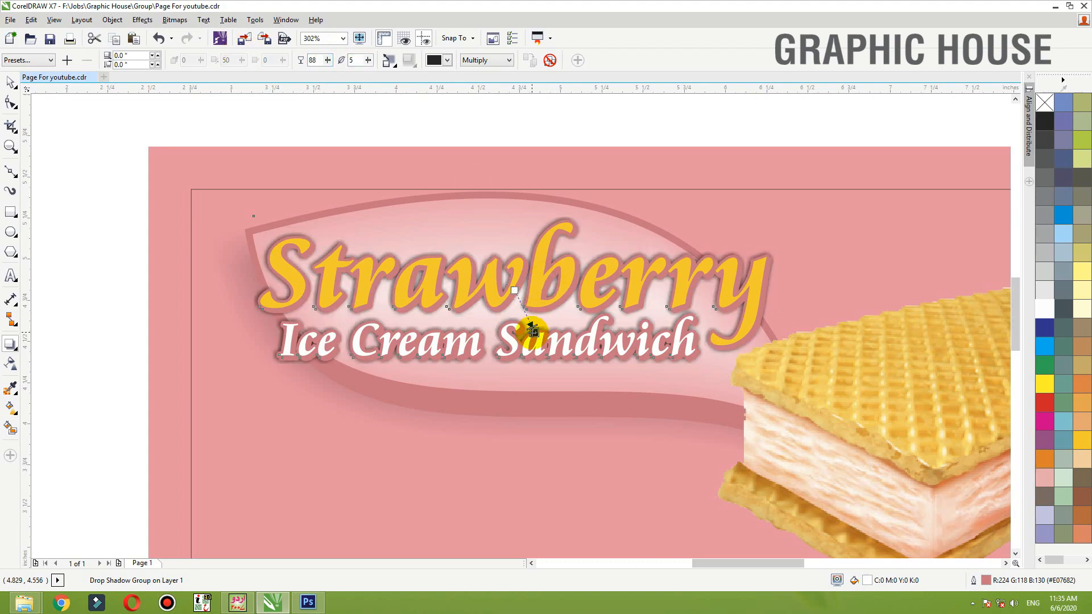
Offset the title's drop shadow slightly downward and to the left, and lower its opacity to 23.
{"action": "left_click_drag", "start_coordinate": [533, 328], "coordinate": [495, 370]}
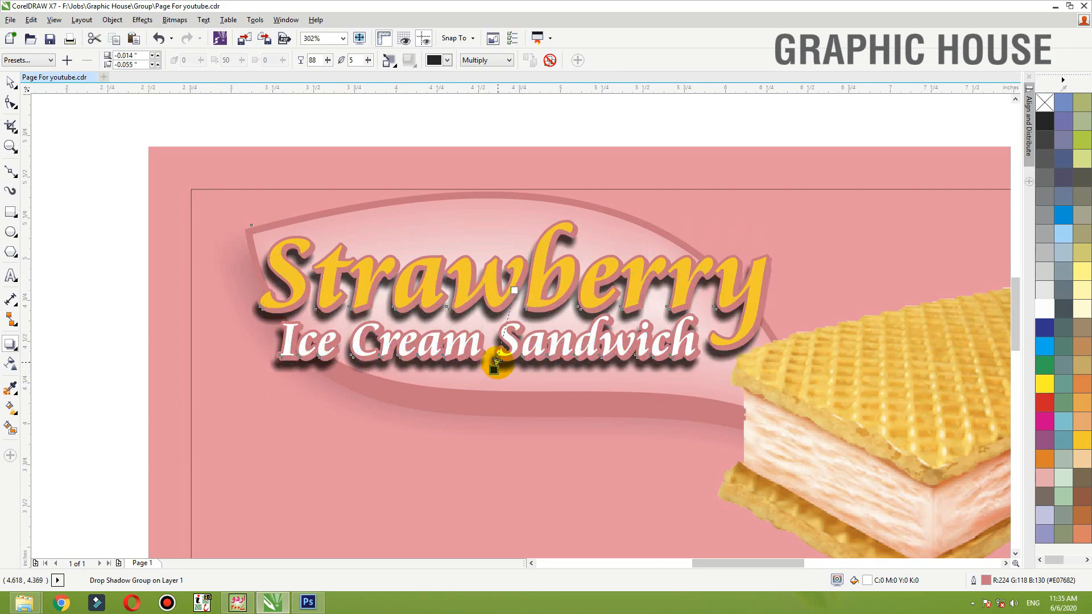
{"action": "left_click_drag", "start_coordinate": [507, 331], "coordinate": [511, 309]}
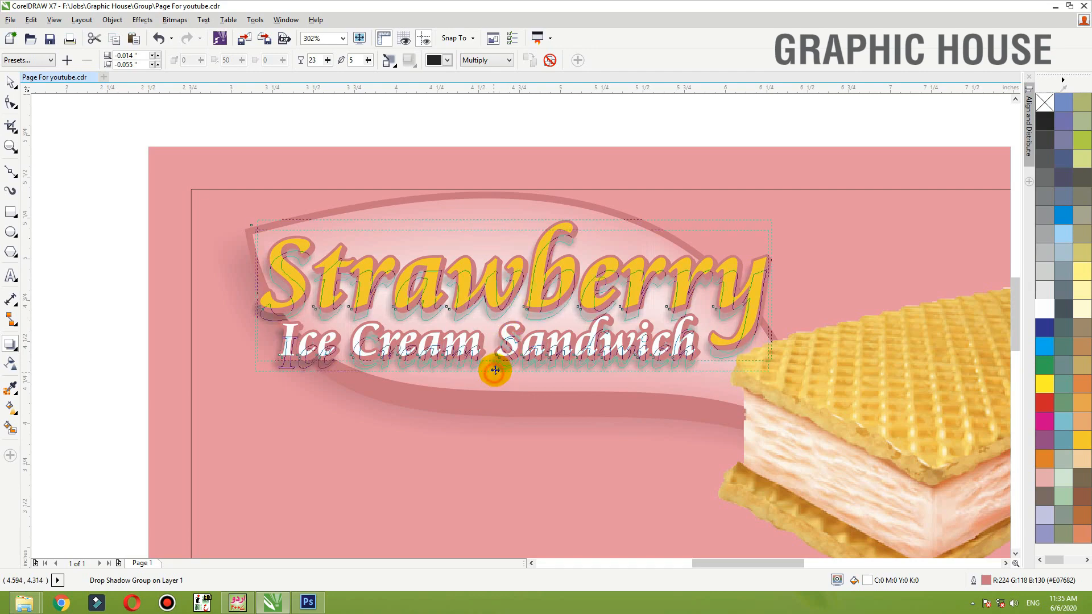
{"action": "left_click_drag", "start_coordinate": [494, 371], "coordinate": [496, 367]}
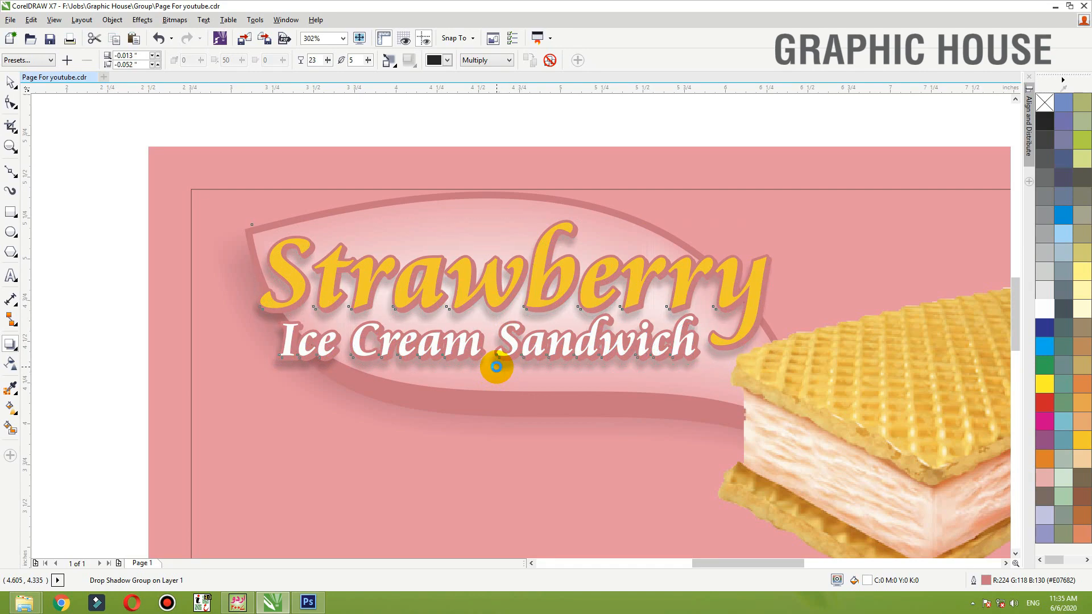
Examine how the shadowed title sits within the whole label layout.
{"action": "scroll", "coordinate": [482, 268], "scroll_direction": "down", "scroll_amount": 2}
{"action": "left_click", "coordinate": [633, 183]}
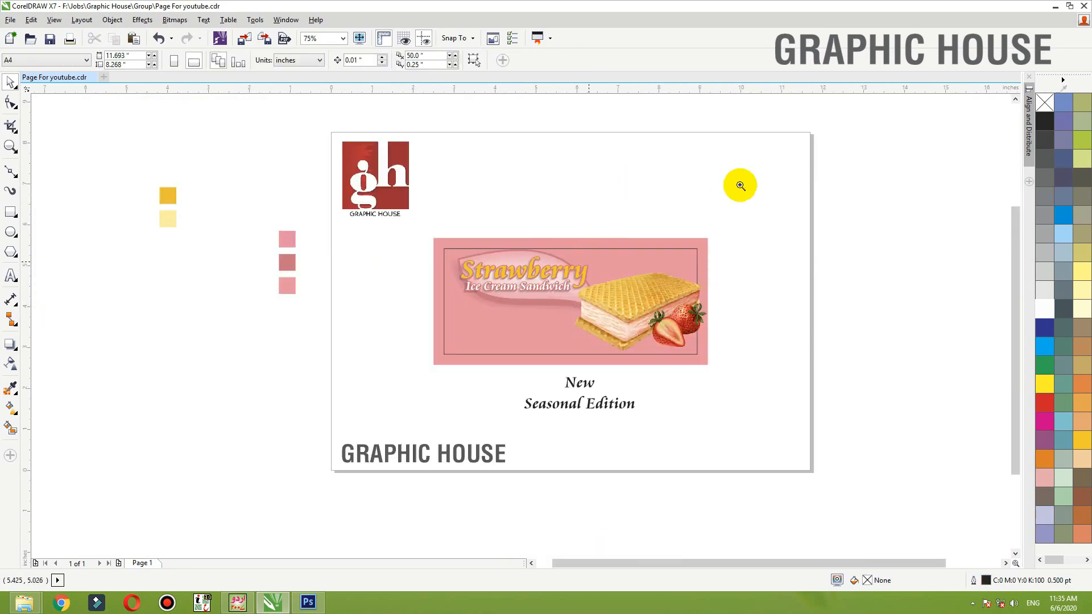
{"action": "key", "text": "F2"}
{"action": "left_click_drag", "start_coordinate": [747, 194], "coordinate": [337, 420]}
{"action": "left_click", "coordinate": [522, 280]}
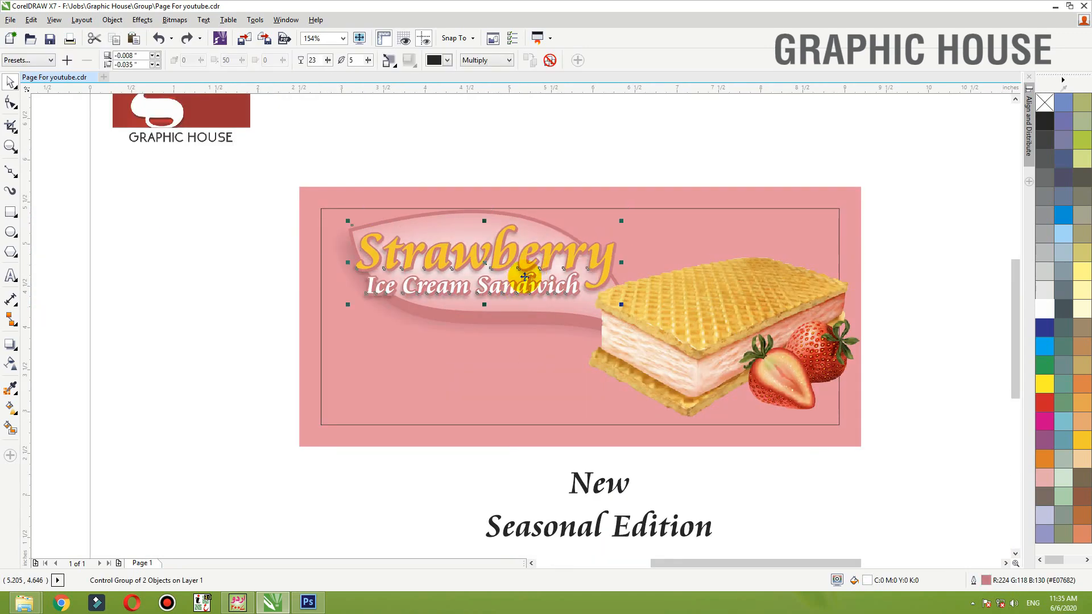
{"action": "left_click", "coordinate": [569, 171]}
{"action": "left_click", "coordinate": [561, 202]}
{"action": "scroll", "coordinate": [546, 217], "scroll_direction": "down", "scroll_amount": 1}
{"action": "left_click", "coordinate": [440, 402]}
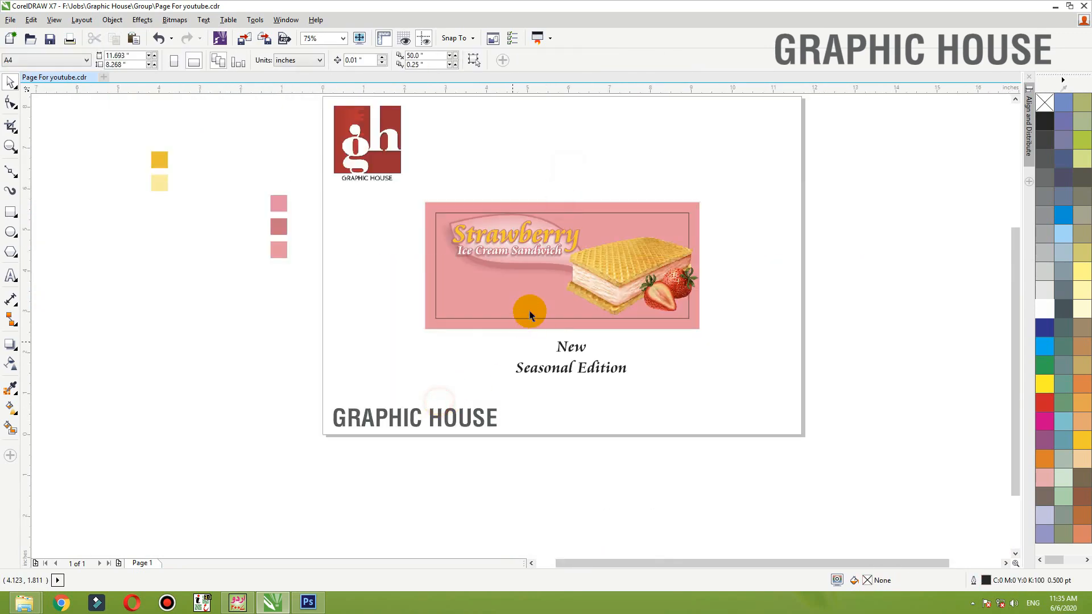
{"action": "left_click_drag", "start_coordinate": [347, 220], "coordinate": [720, 378]}
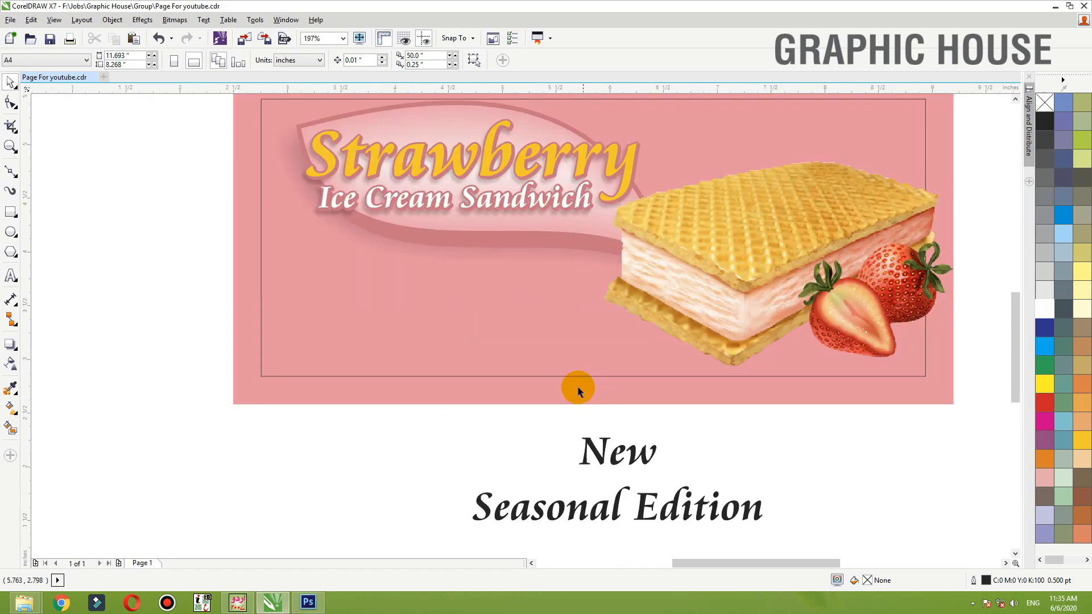
Draw a rectangle about 1.59 by 0.59 in at the label's upper right edge, fill it red, and remove its outline.
{"action": "left_click", "coordinate": [600, 461]}
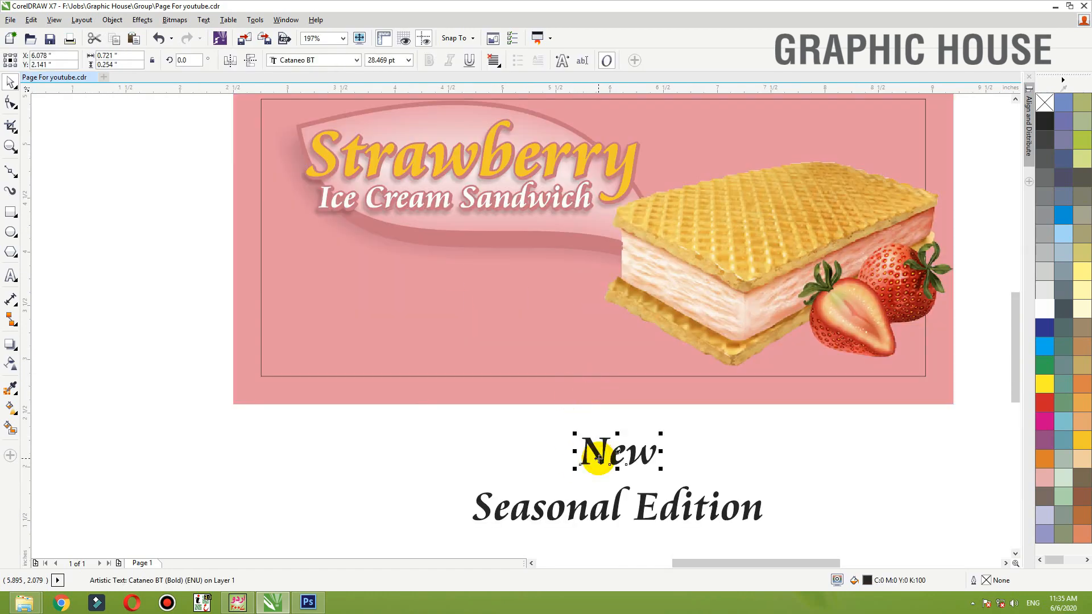
{"action": "scroll", "coordinate": [617, 451], "scroll_direction": "down", "scroll_amount": 2}
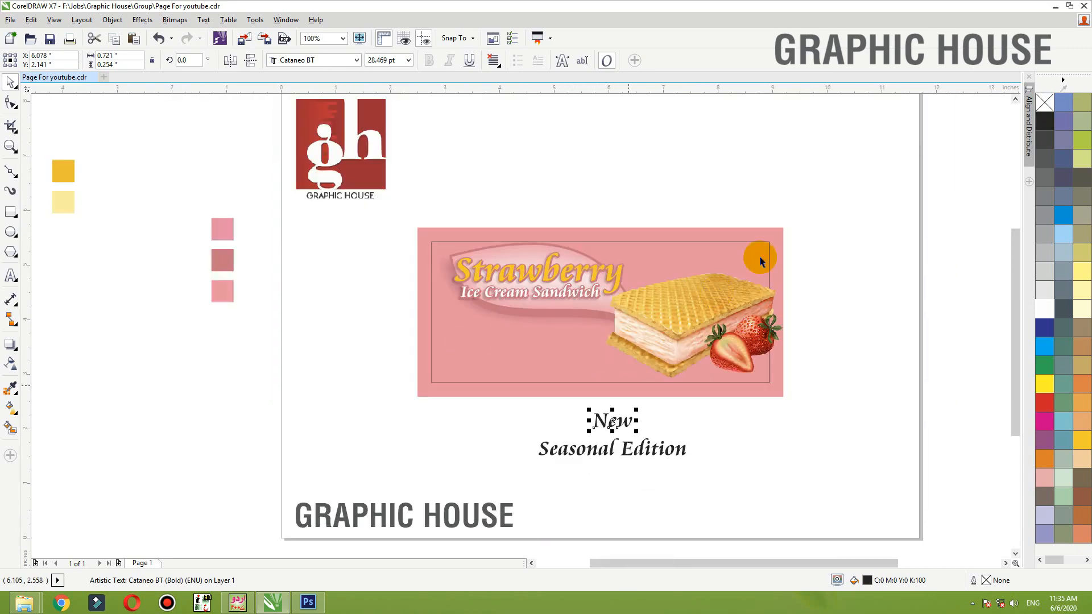
{"action": "left_click_drag", "start_coordinate": [885, 203], "coordinate": [457, 436]}
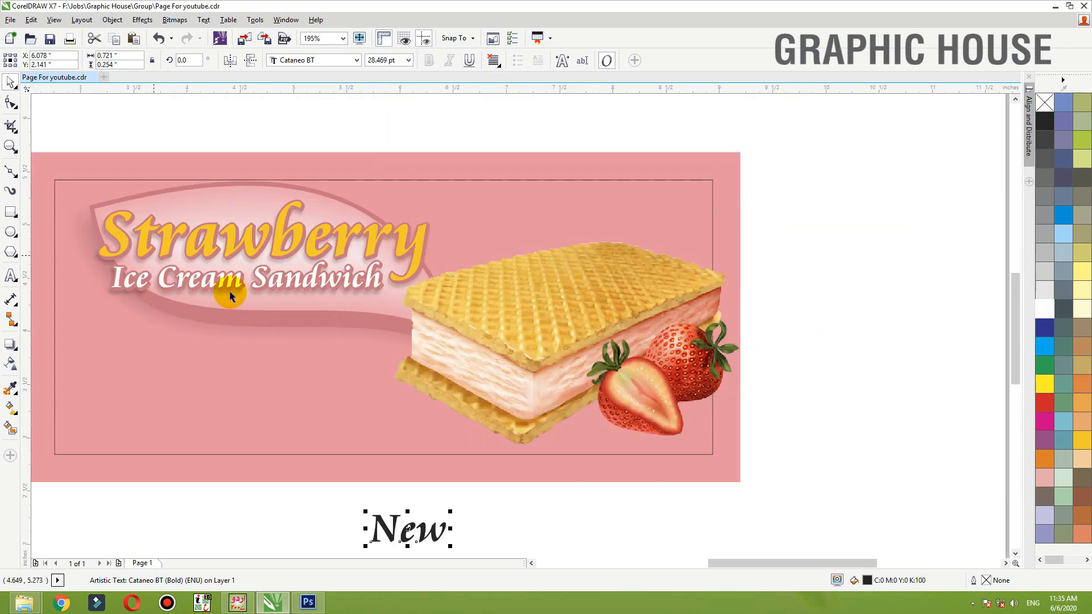
{"action": "left_click", "coordinate": [18, 212]}
{"action": "left_click_drag", "start_coordinate": [740, 200], "coordinate": [571, 262]}
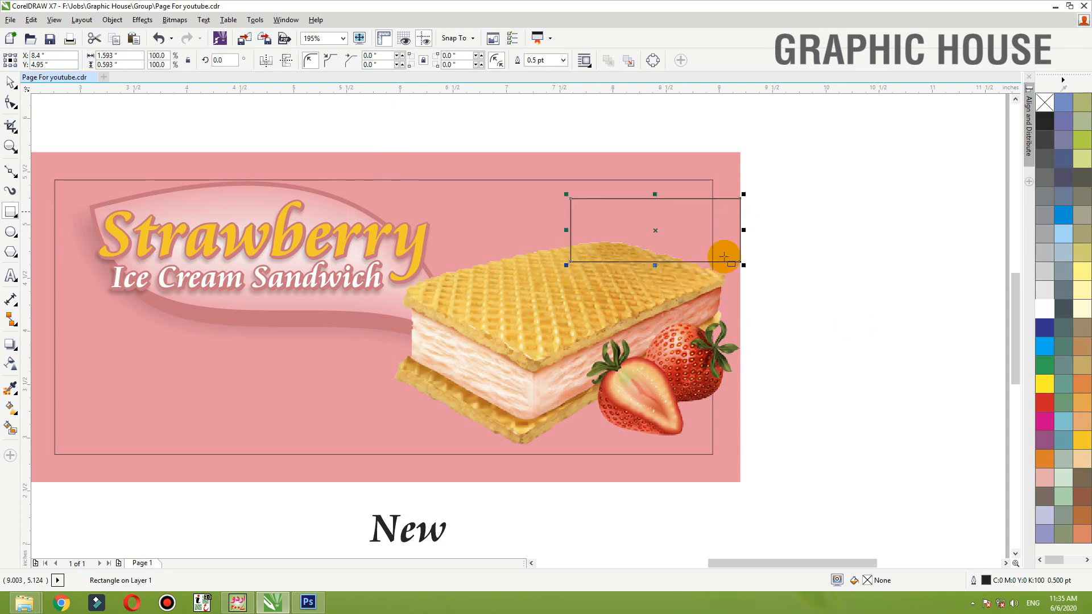
{"action": "left_click", "coordinate": [1063, 404]}
{"action": "right_click", "coordinate": [1047, 104]}
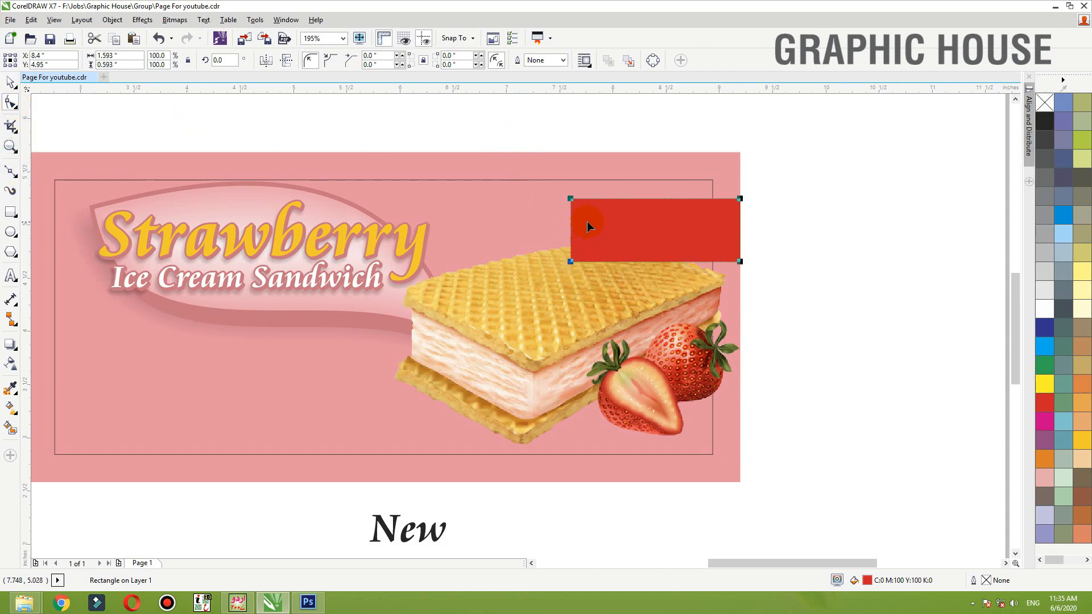
Convert the red rectangle to curves and bend its left edge inward.
{"action": "left_click", "coordinate": [654, 60]}
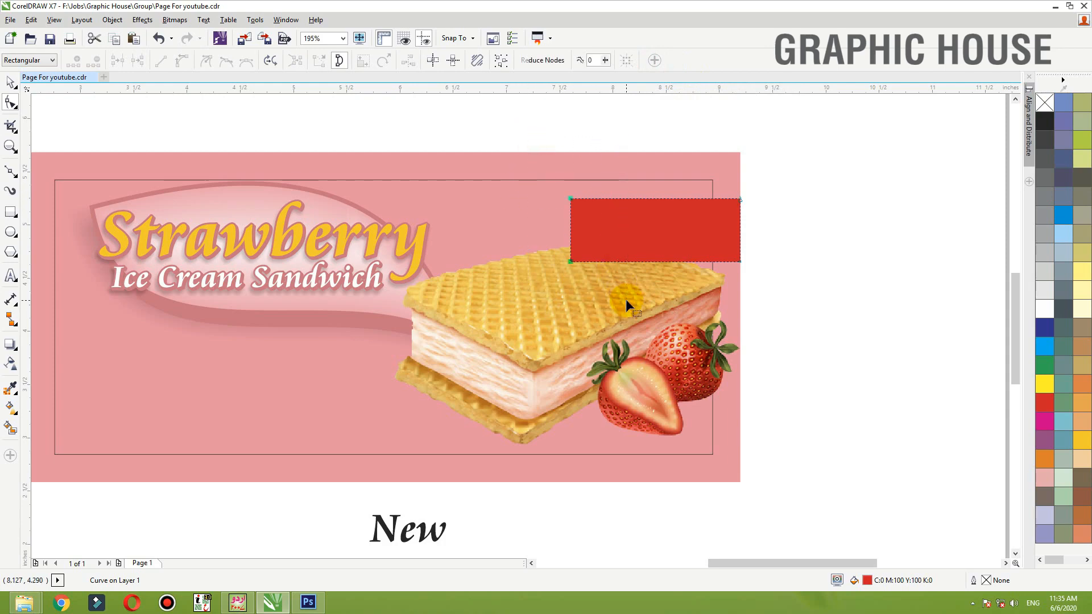
{"action": "key", "text": "ctrl+a"}
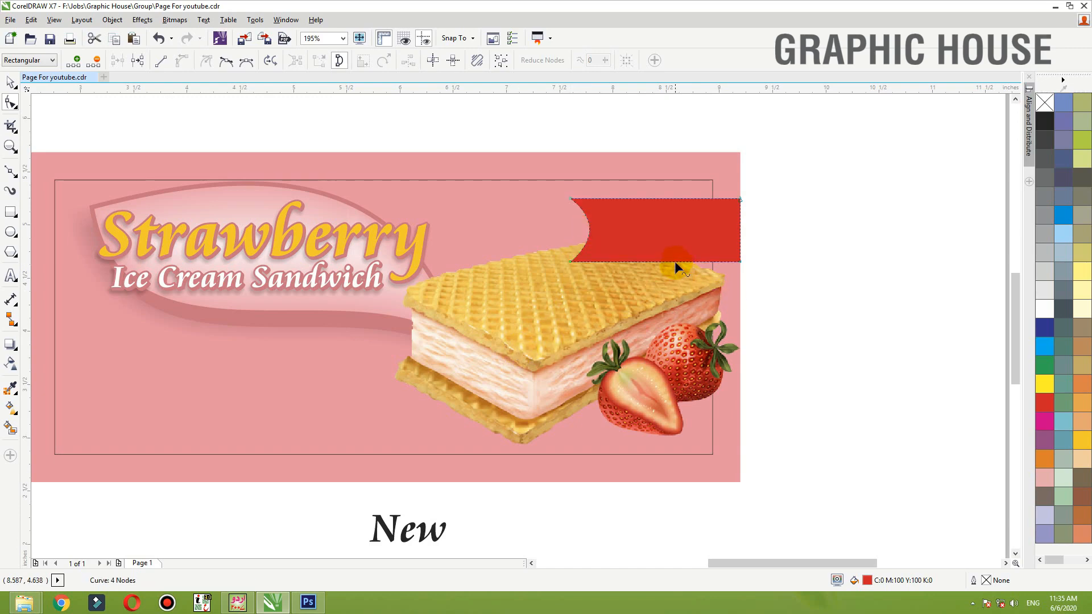
{"action": "left_click_drag", "start_coordinate": [675, 262], "coordinate": [675, 254]}
{"action": "left_click", "coordinate": [866, 134]}
{"action": "key", "text": "ctrl+z"}
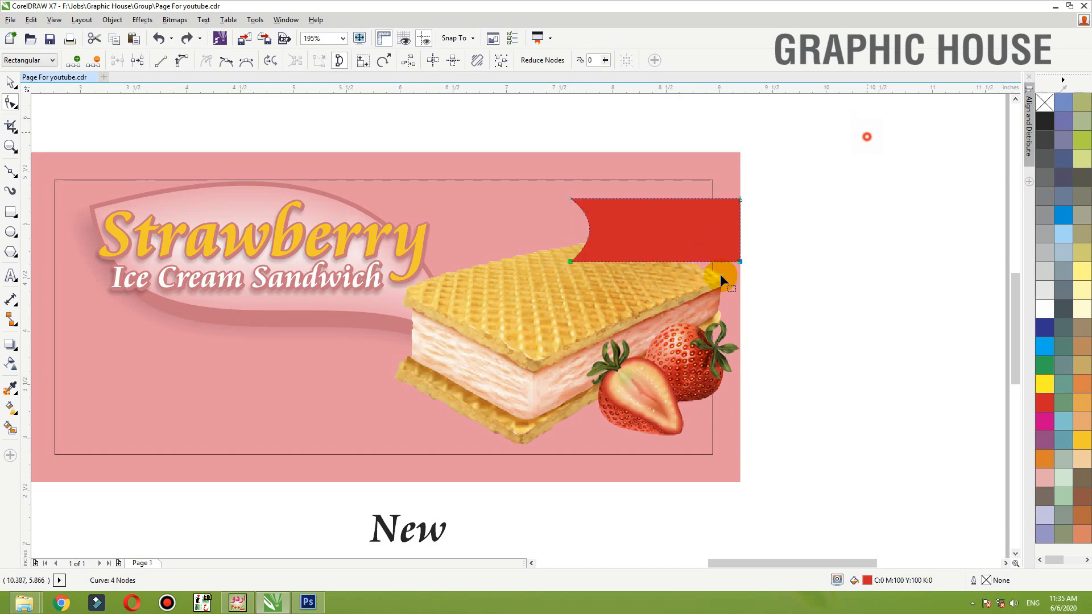
Convert the red banner's straight segments to curves, arch its lower and upper edges upward, and adjust its lower-left corner.
{"action": "key", "text": "ctrl+a"}
{"action": "left_click", "coordinate": [176, 64]}
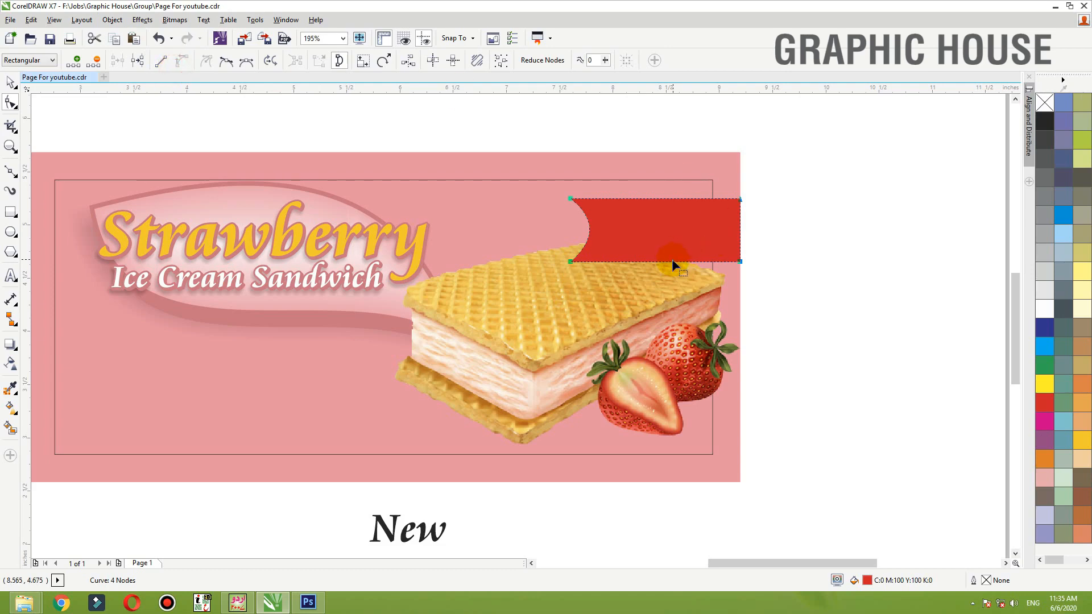
{"action": "left_click_drag", "start_coordinate": [667, 253], "coordinate": [664, 240]}
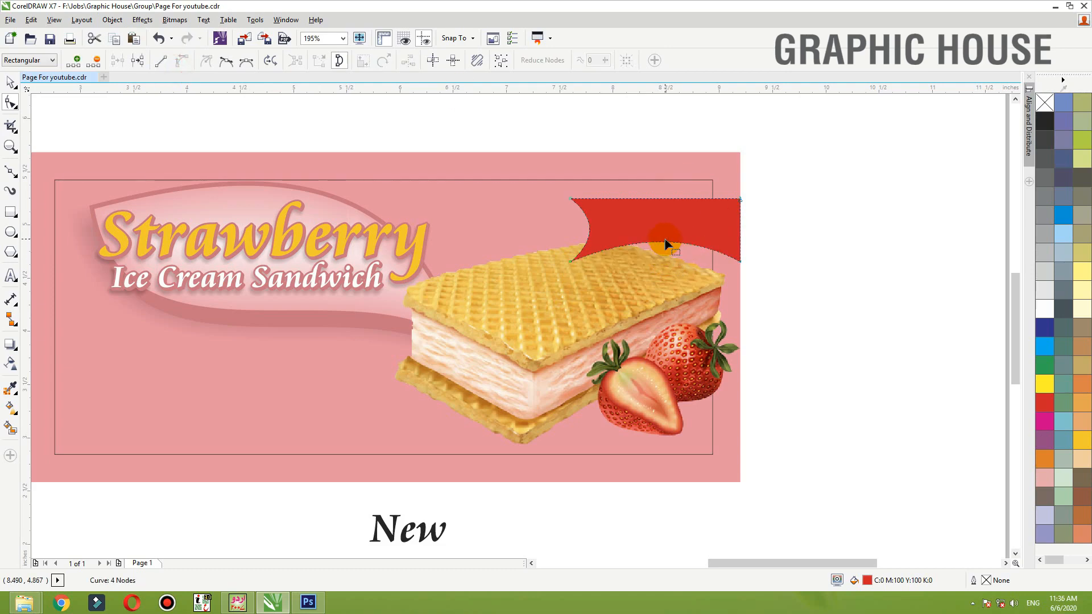
{"action": "left_click_drag", "start_coordinate": [653, 199], "coordinate": [652, 184]}
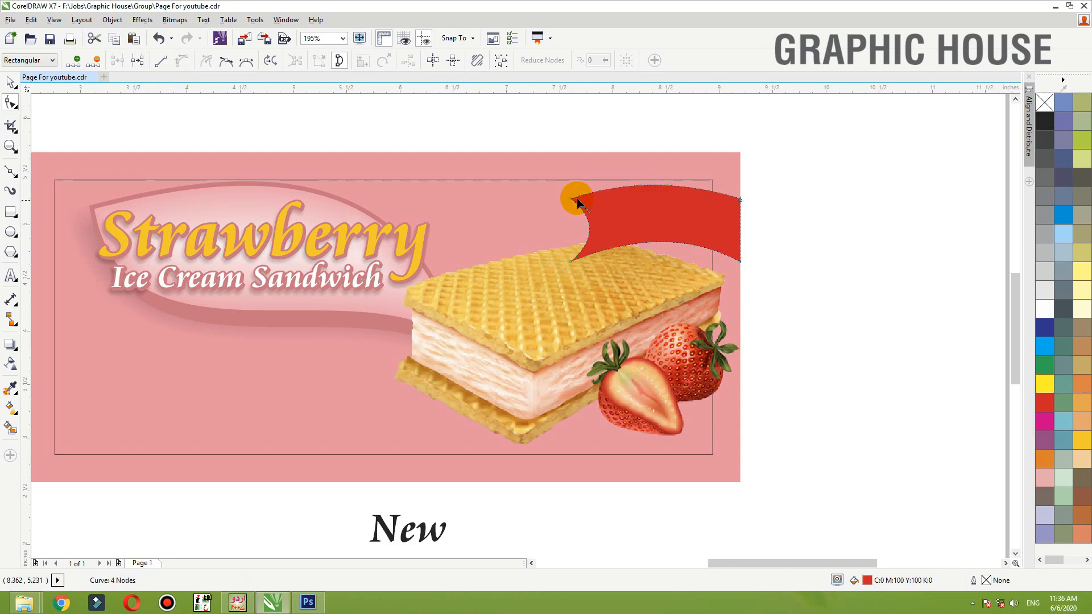
{"action": "mouse_move", "coordinate": [581, 243]}
{"action": "left_mouse_down"}
{"action": "mouse_move", "coordinate": [569, 249]}
{"action": "mouse_move", "coordinate": [591, 256]}
{"action": "mouse_move", "coordinate": [570, 258]}
{"action": "left_mouse_up"}
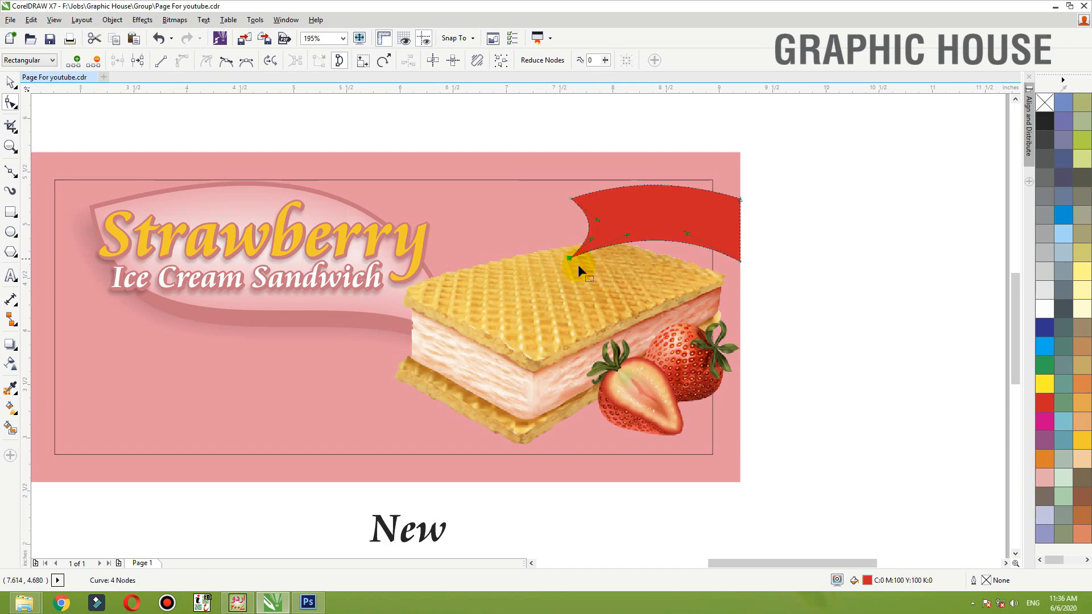
Scale the red banner down to about 1.39 in wide and nudge it slightly downward.
{"action": "key", "text": "space"}
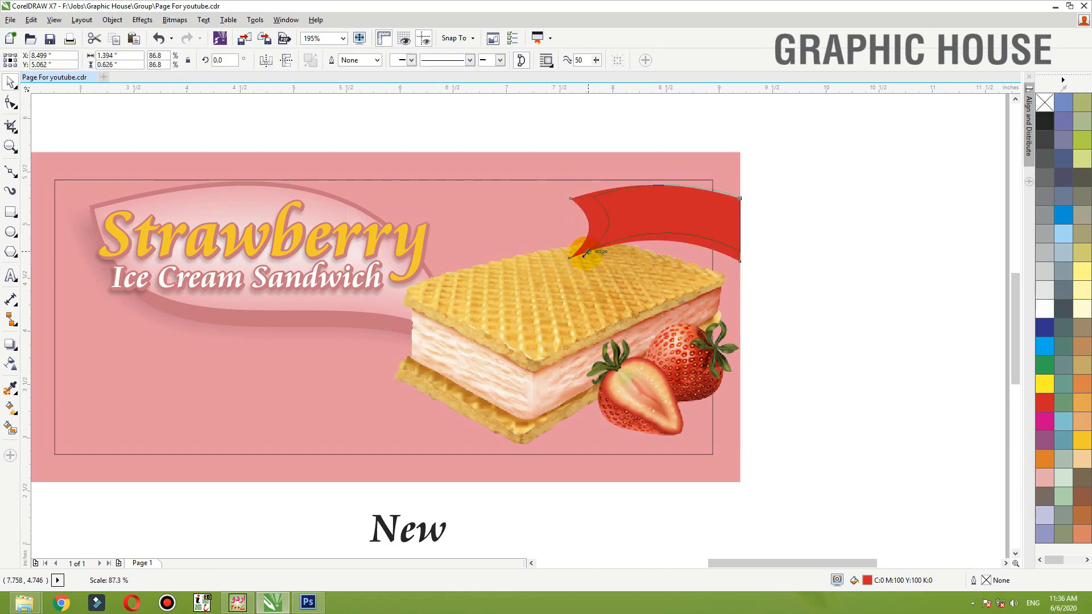
{"action": "left_click_drag", "start_coordinate": [586, 253], "coordinate": [588, 254]}
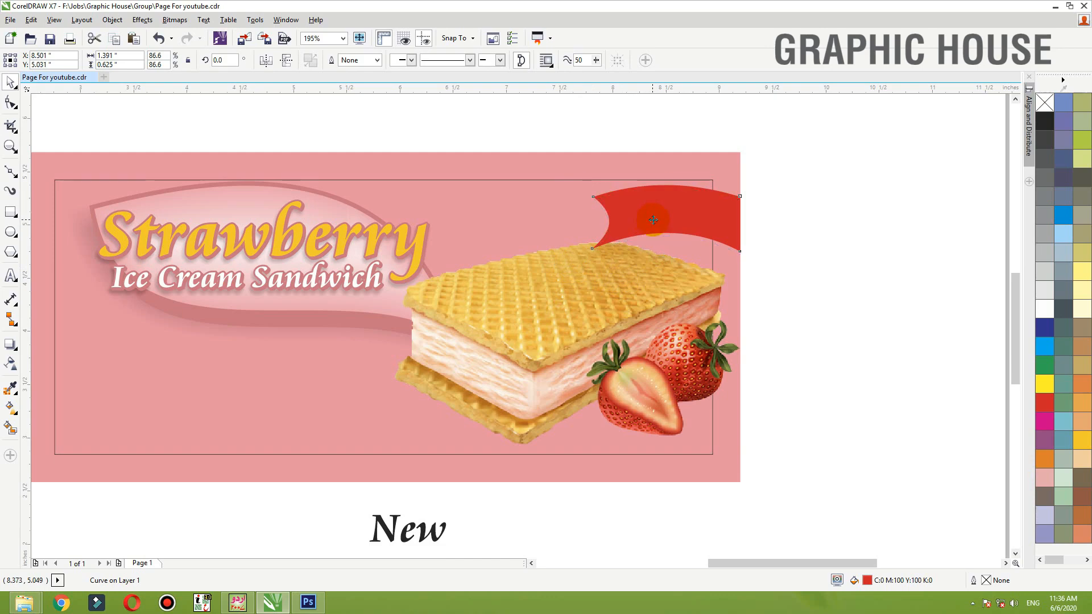
{"action": "key", "text": "Down"}
{"action": "key", "text": "Down"}
{"action": "key", "text": "Down"}
{"action": "left_click", "coordinate": [673, 221]}
Flatten the arch of the red banner's lower and upper edges slightly.
{"action": "key", "text": "space"}
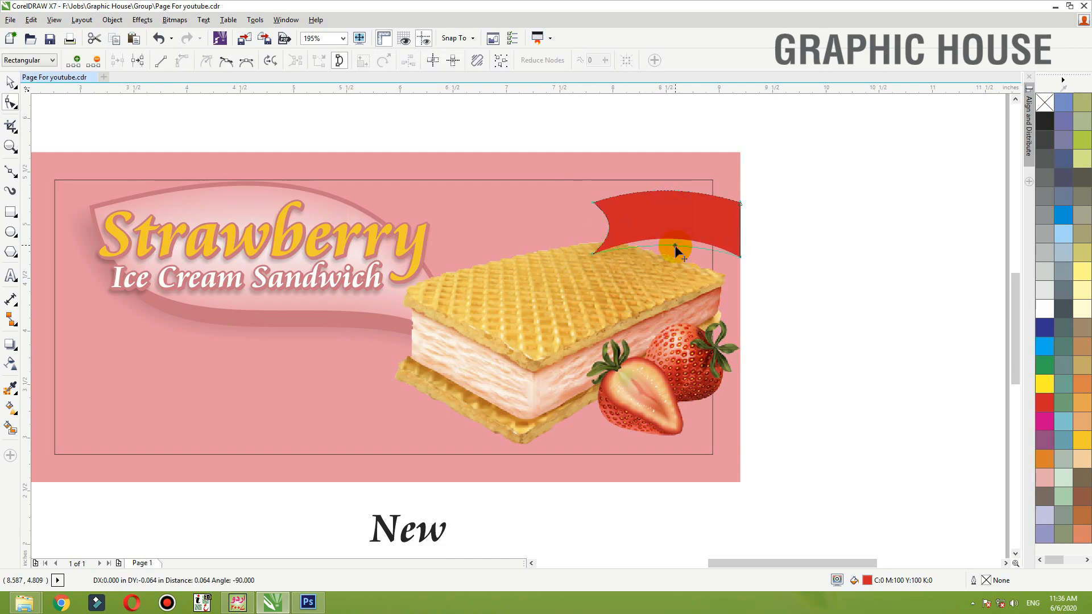
{"action": "left_click_drag", "start_coordinate": [676, 247], "coordinate": [677, 247]}
{"action": "left_click_drag", "start_coordinate": [675, 190], "coordinate": [676, 197]}
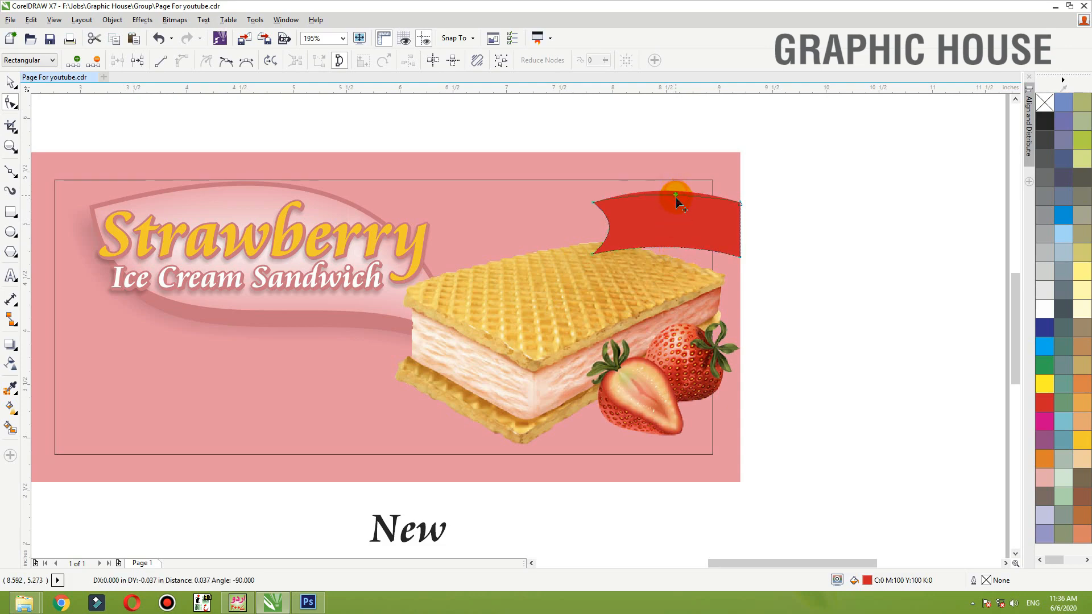
Skew the red banner vertically so its left end tilts down over the sandwich.
{"action": "key", "text": "space"}
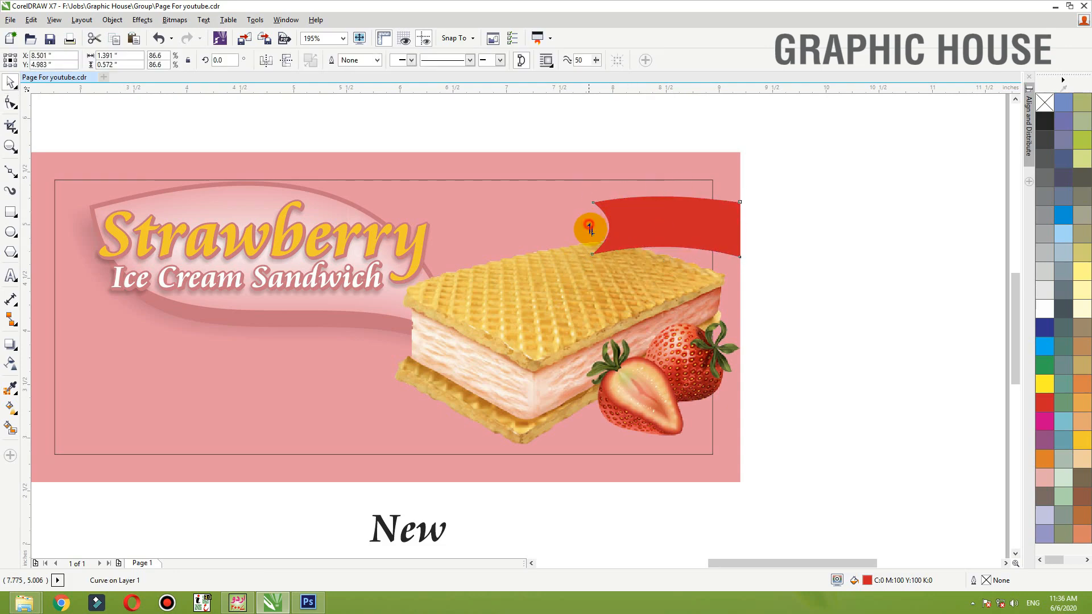
{"action": "left_click_drag", "start_coordinate": [592, 241], "coordinate": [590, 244]}
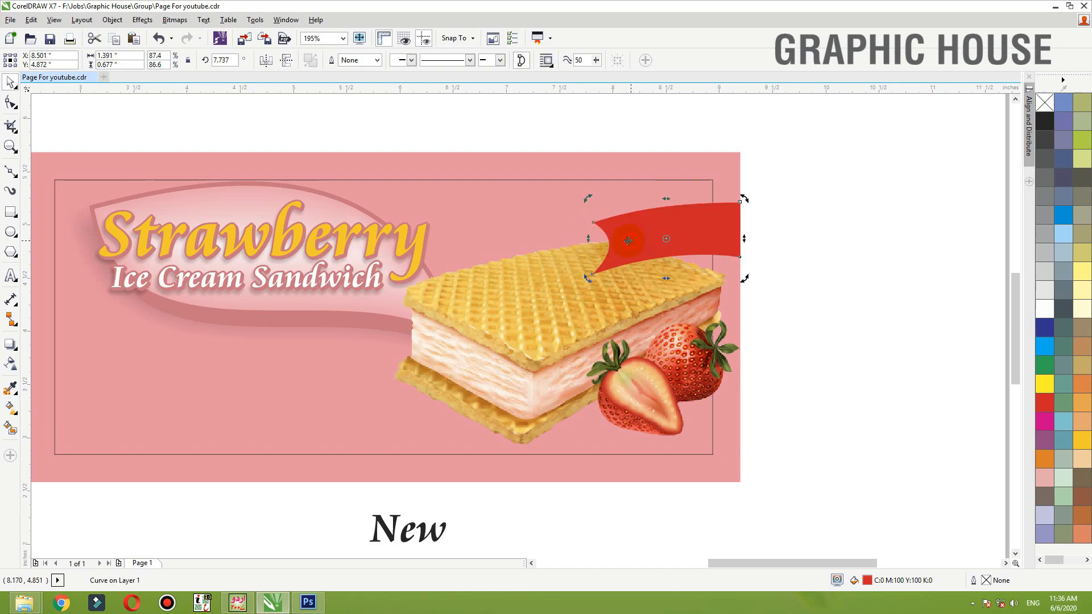
{"action": "left_click", "coordinate": [620, 286]}
{"action": "left_click", "coordinate": [766, 269]}
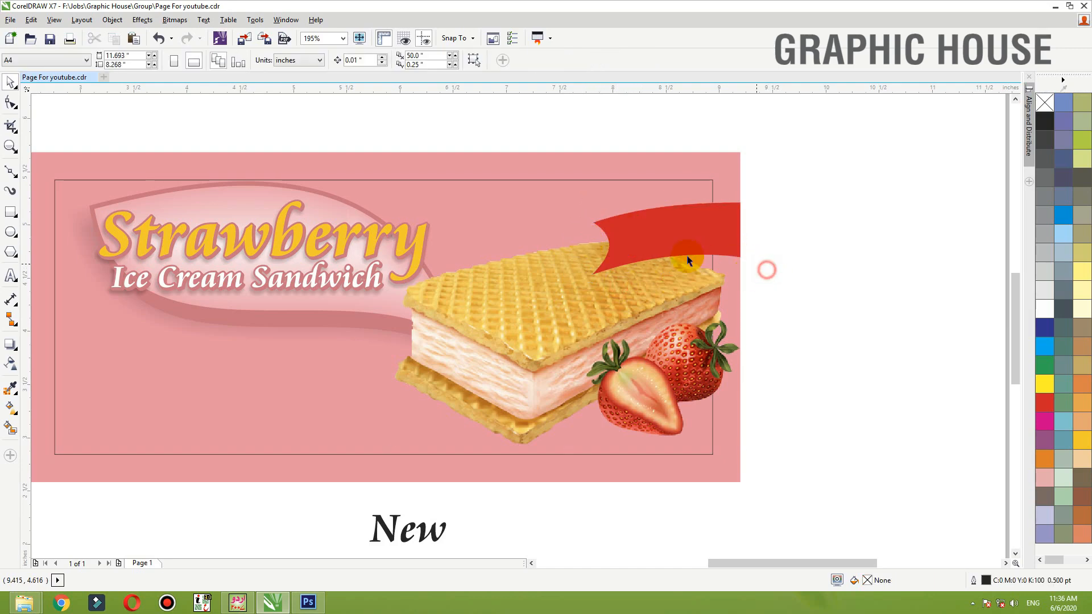
Move the "New" text from below the label onto the red banner.
{"action": "scroll", "coordinate": [687, 256], "scroll_direction": "down", "scroll_amount": 3}
{"action": "key", "text": "F2"}
{"action": "left_click_drag", "start_coordinate": [805, 185], "coordinate": [194, 478]}
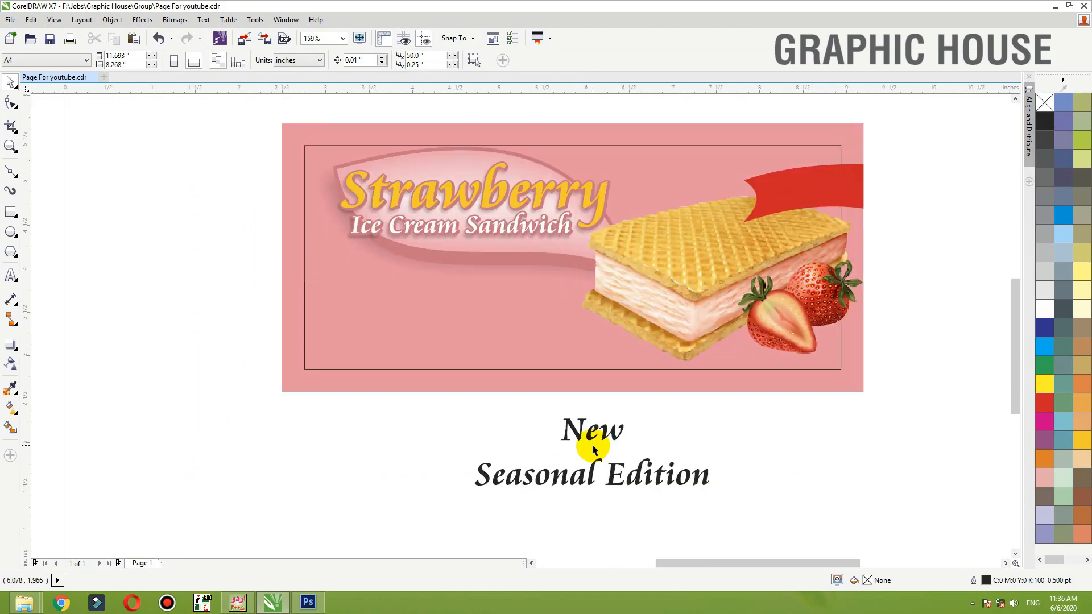
{"action": "left_click", "coordinate": [604, 432]}
{"action": "left_click_drag", "start_coordinate": [748, 339], "coordinate": [798, 198]}
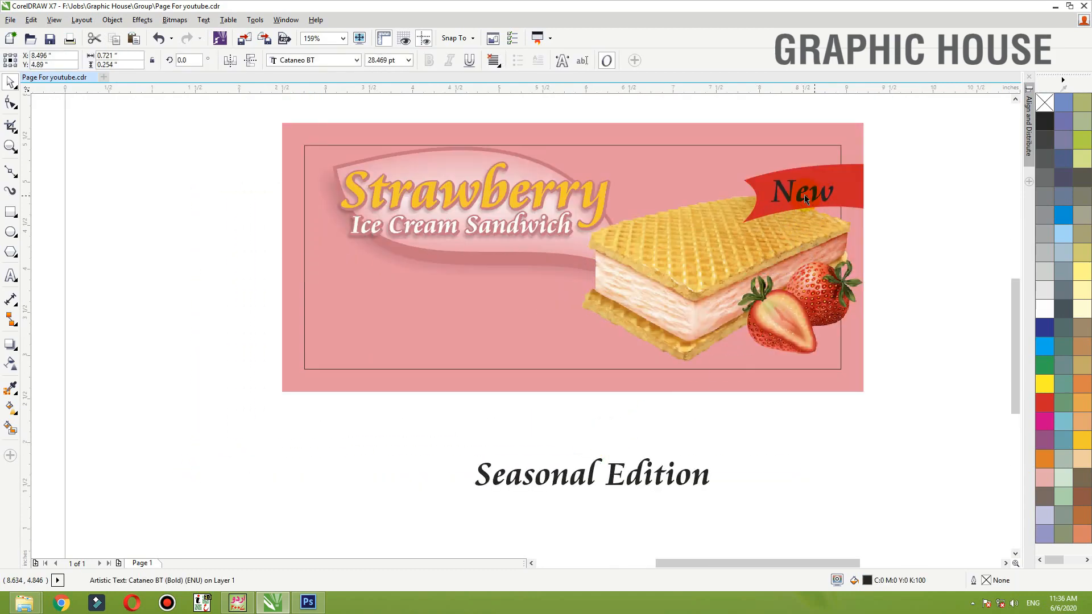
Bring the "New" text to the front and fill it with white.
{"action": "key", "text": "F2"}
{"action": "left_click_drag", "start_coordinate": [724, 163], "coordinate": [913, 270]}
{"action": "key", "text": "shift+Page_Up"}
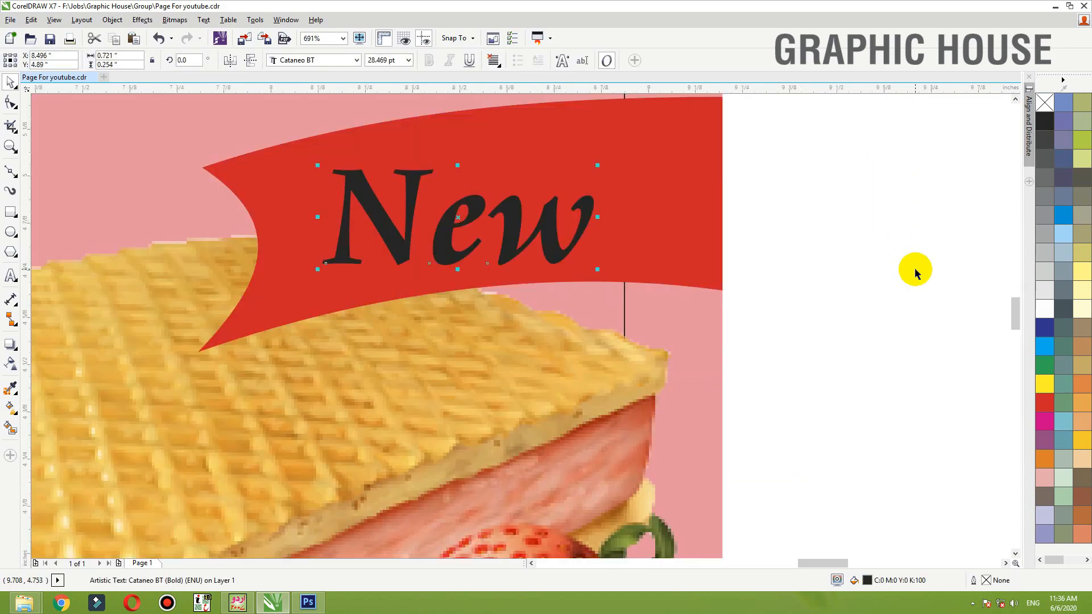
{"action": "scroll", "coordinate": [914, 273], "scroll_direction": "down", "scroll_amount": 3}
{"action": "left_click", "coordinate": [1044, 309]}
Tilt the "New" text about 6.9 degrees, shrink it to about 23.4 pt, and stretch the red banner leftward to about 1.58 in wide.
{"action": "left_click", "coordinate": [755, 250]}
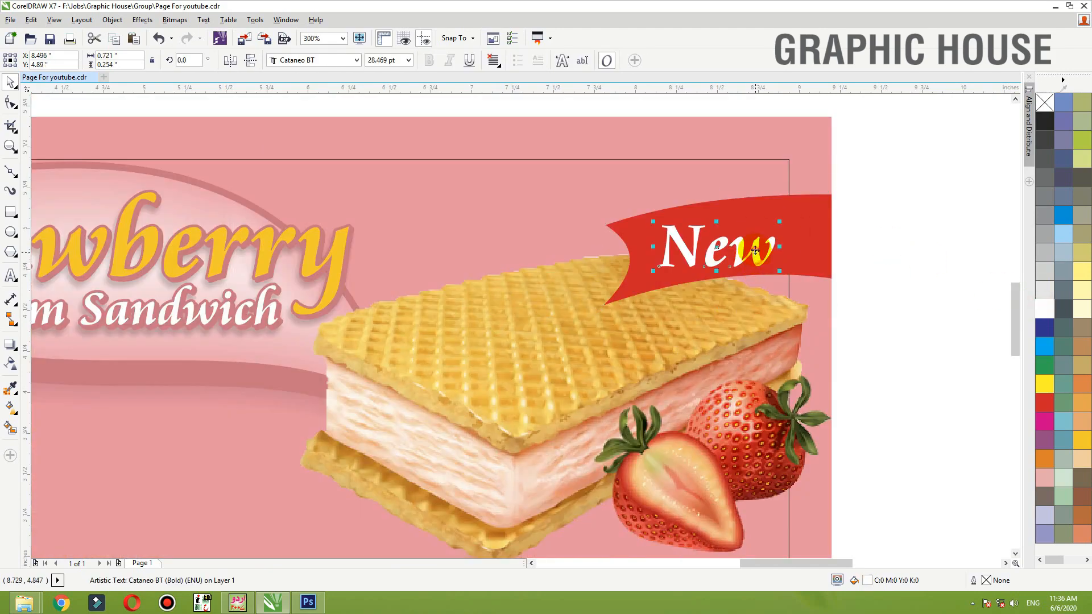
{"action": "left_click_drag", "start_coordinate": [779, 217], "coordinate": [779, 211]}
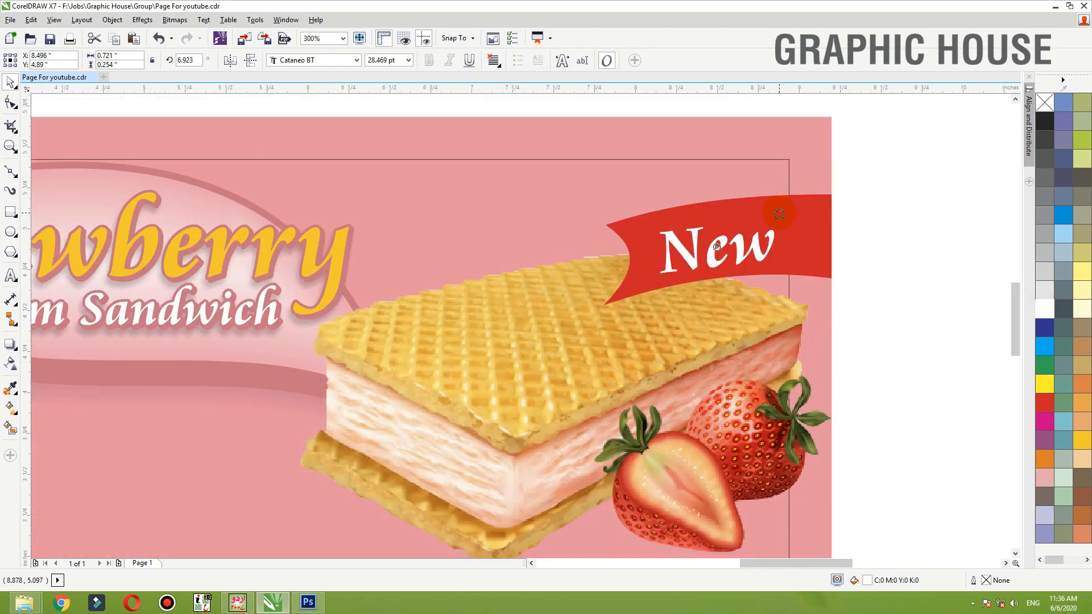
{"action": "mouse_move", "coordinate": [738, 246]}
{"action": "left_mouse_down"}
{"action": "mouse_move", "coordinate": [765, 218]}
{"action": "mouse_move", "coordinate": [725, 243]}
{"action": "left_mouse_up"}
{"action": "left_click", "coordinate": [603, 260]}
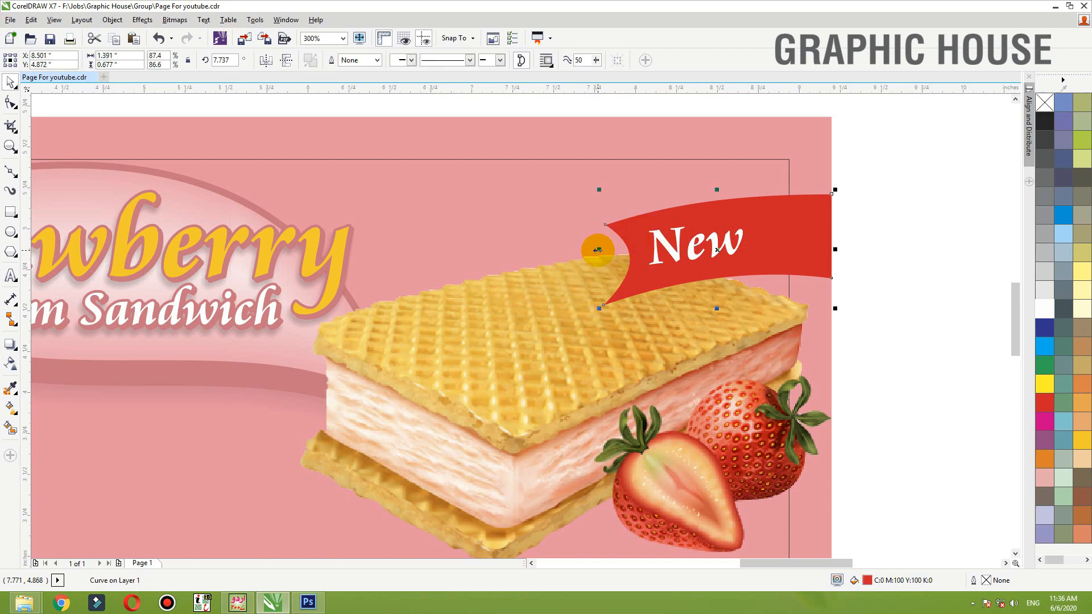
{"action": "left_click_drag", "start_coordinate": [597, 249], "coordinate": [566, 252]}
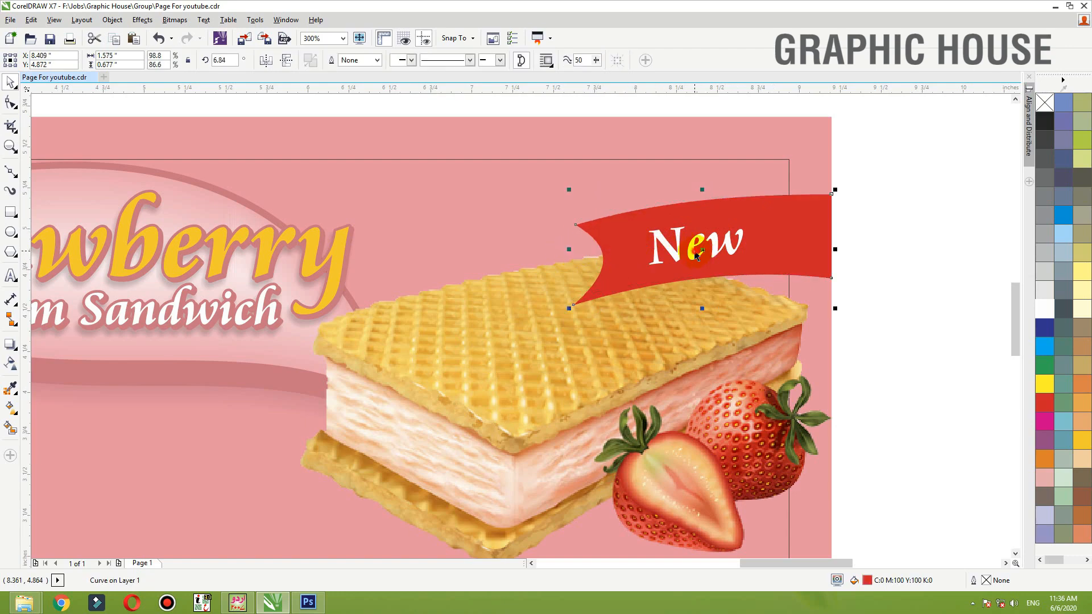
Shift the "New" text left with its tilt at about 8.1 degrees, and move the sandwich picture slightly left.
{"action": "left_click_drag", "start_coordinate": [697, 256], "coordinate": [676, 250]}
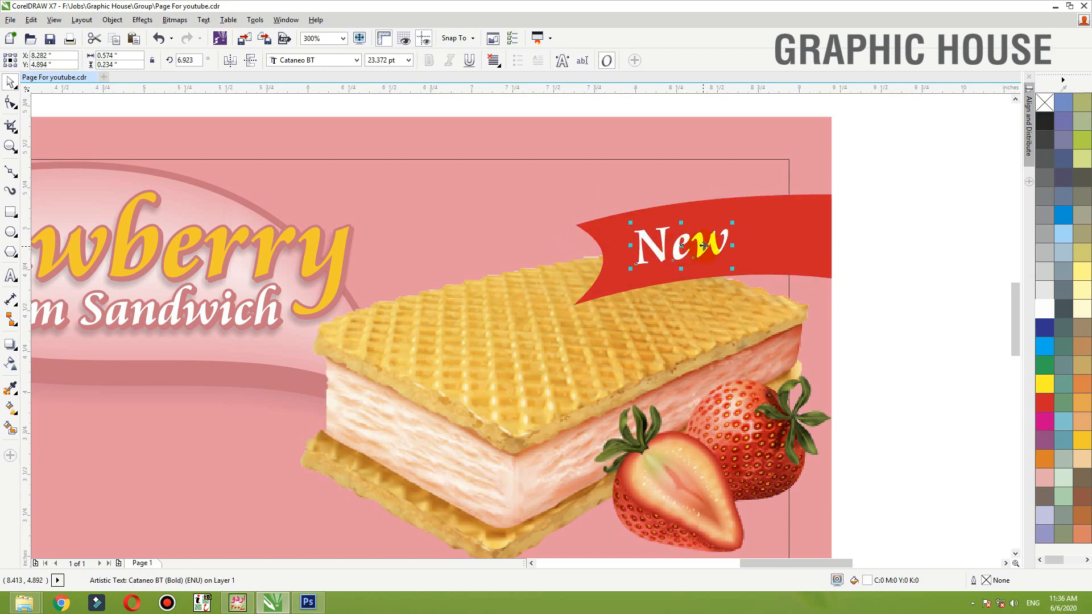
{"action": "left_click_drag", "start_coordinate": [732, 222], "coordinate": [730, 223]}
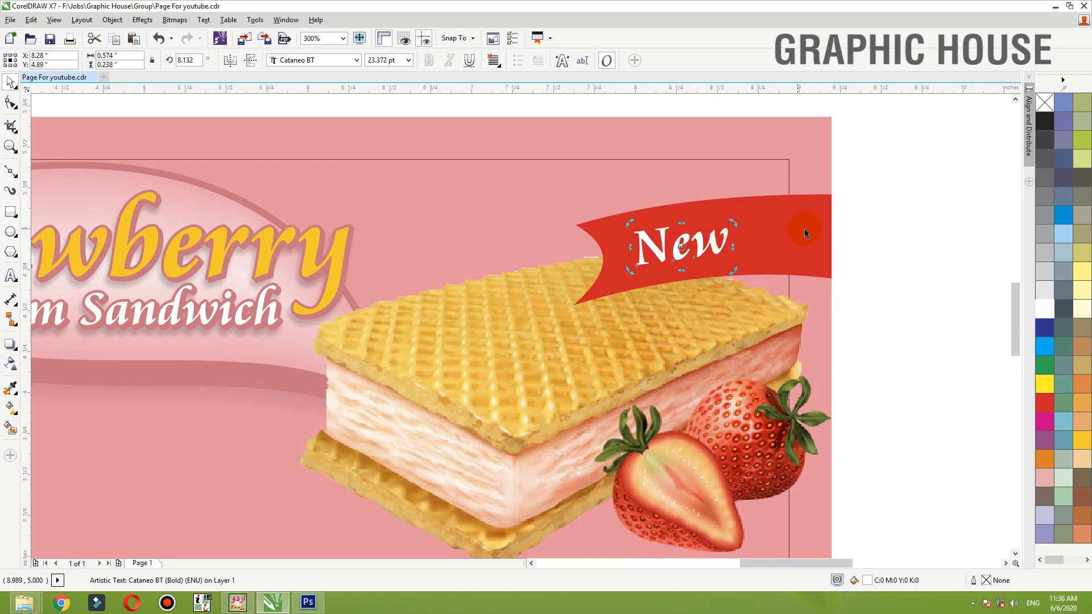
{"action": "left_click_drag", "start_coordinate": [700, 322], "coordinate": [693, 322]}
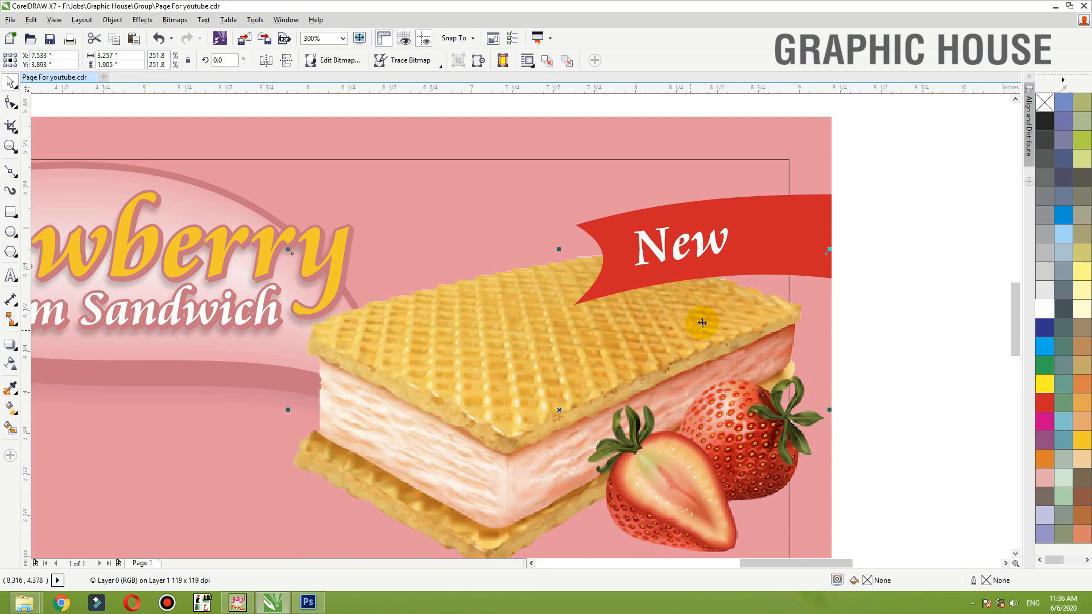
Try a dark blue fill on the red banner and undo the color change.
{"action": "left_click", "coordinate": [702, 254]}
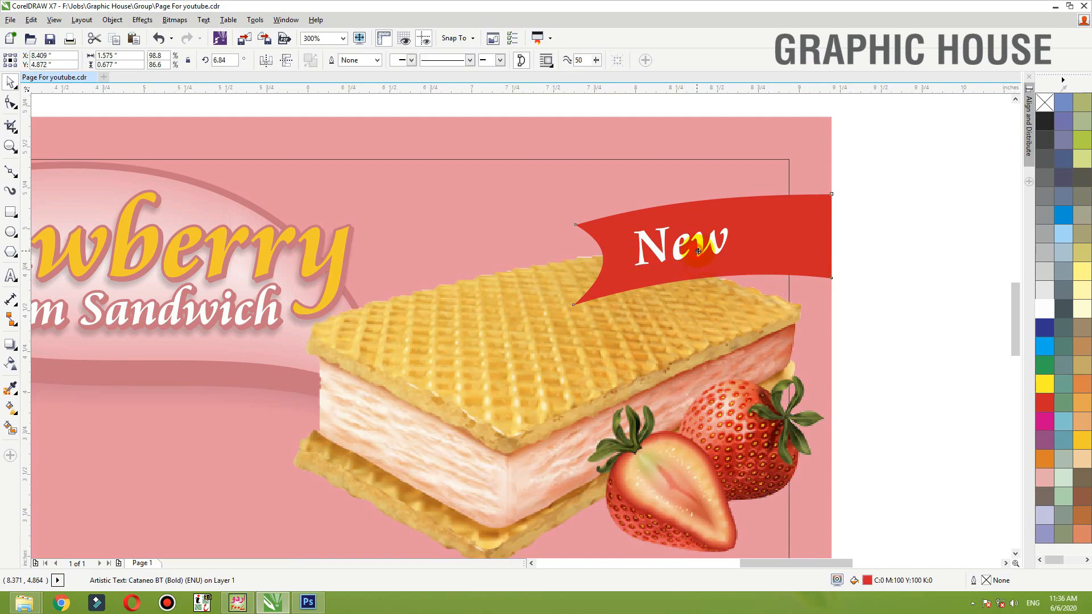
{"action": "left_click", "coordinate": [1043, 330]}
{"action": "left_click", "coordinate": [897, 272]}
{"action": "scroll", "coordinate": [655, 272], "scroll_direction": "down", "scroll_amount": 1}
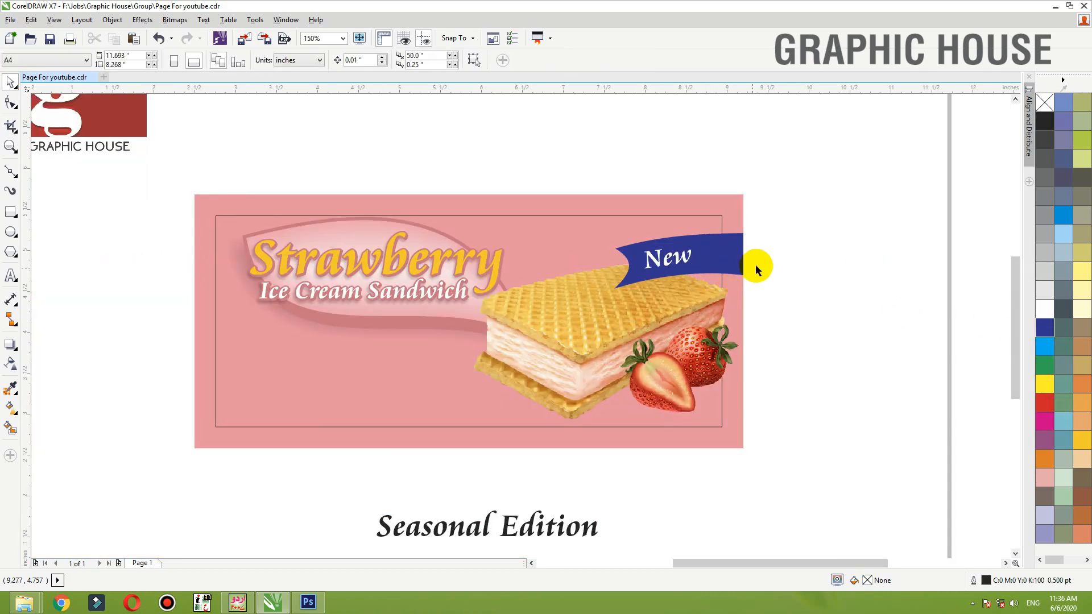
{"action": "key", "text": "ctrl+z"}
Move the "Seasonal Edition" text to the label's lower-left area and break it into two lines.
{"action": "scroll", "coordinate": [763, 251], "scroll_direction": "down", "scroll_amount": 2}
{"action": "scroll", "coordinate": [358, 468], "scroll_direction": "up", "scroll_amount": 1}
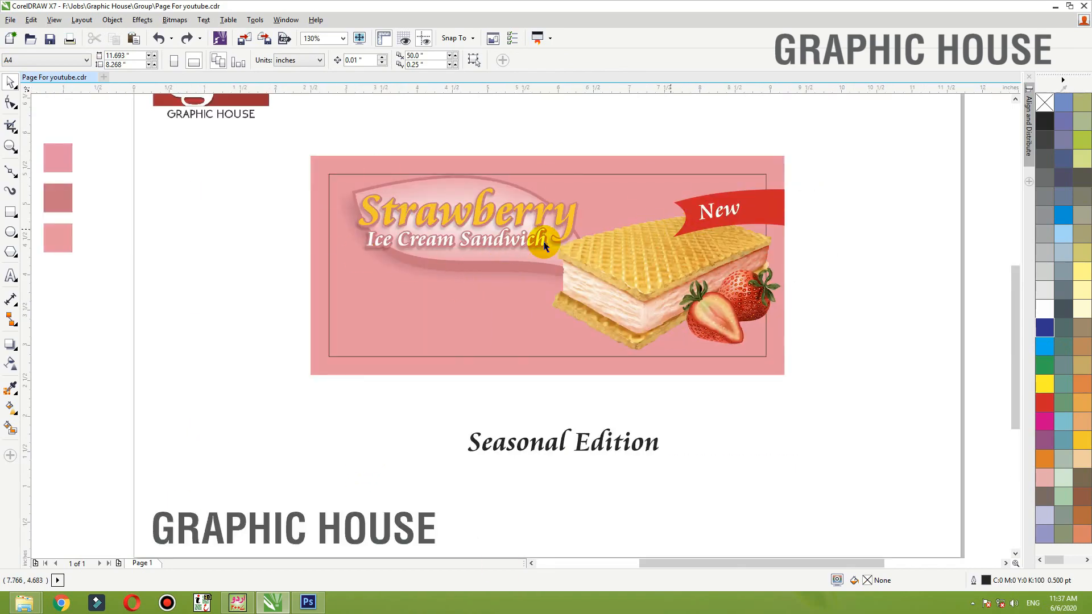
{"action": "left_click_drag", "start_coordinate": [542, 447], "coordinate": [428, 333]}
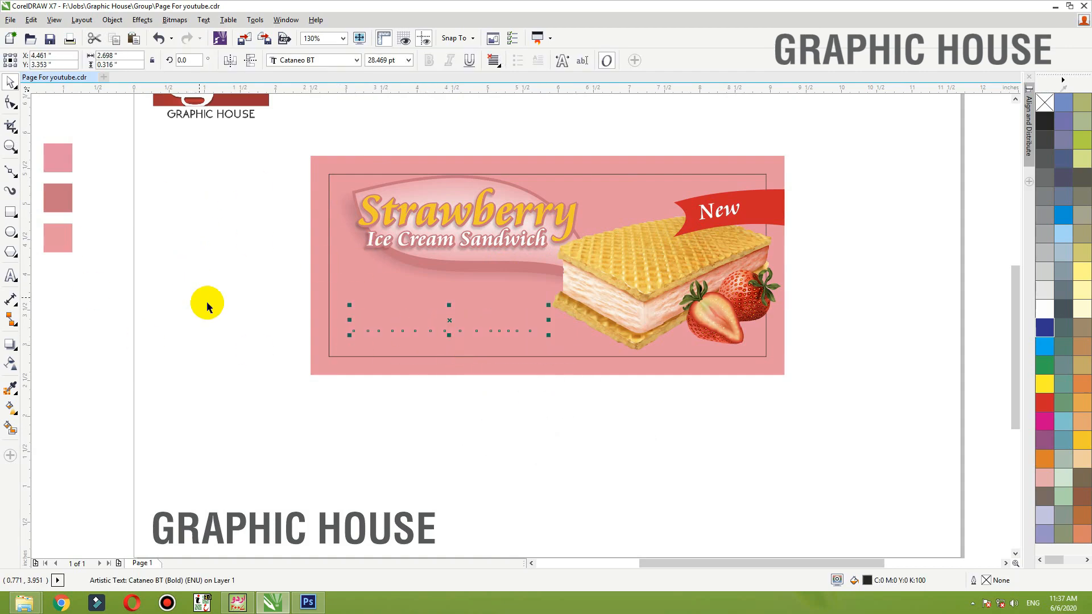
{"action": "left_click", "coordinate": [221, 304]}
{"action": "key", "text": "F2"}
{"action": "left_click_drag", "start_coordinate": [218, 229], "coordinate": [827, 471]}
{"action": "double_click", "coordinate": [422, 277]}
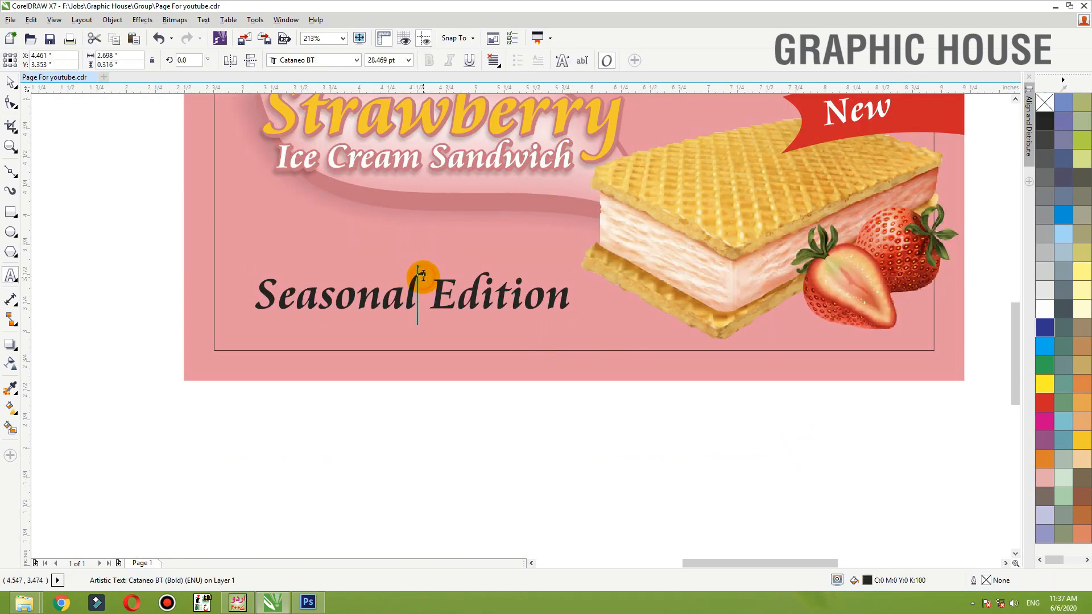
{"action": "key", "text": "Return"}
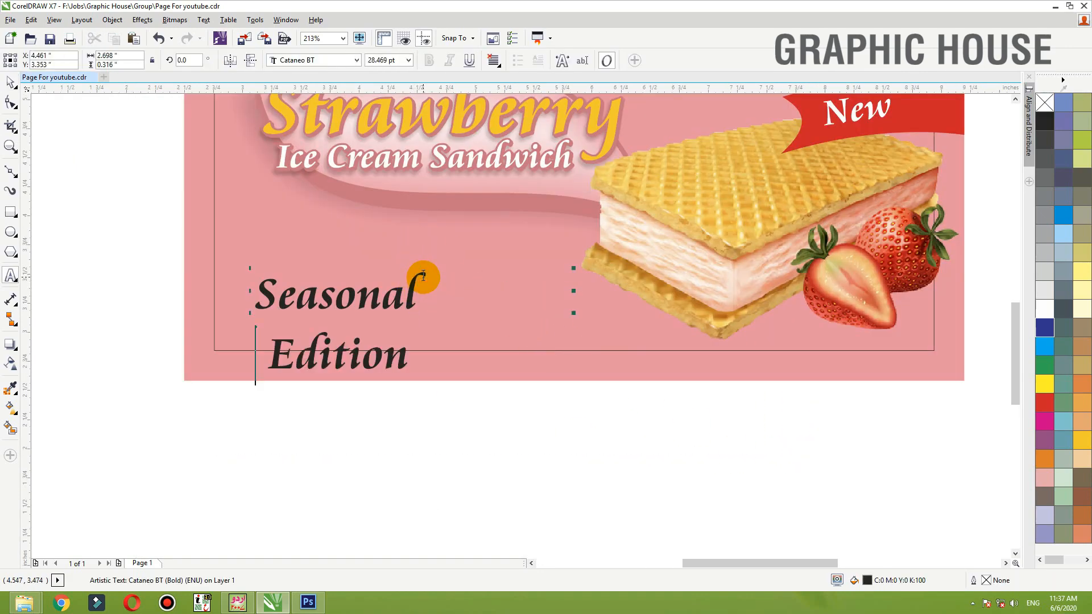
{"action": "left_click", "coordinate": [10, 85]}
{"action": "left_click", "coordinate": [131, 271]}
Draw a circle about 1.06 in across over the "Seasonal Edition" text and give it a white outline.
{"action": "left_click", "coordinate": [12, 231]}
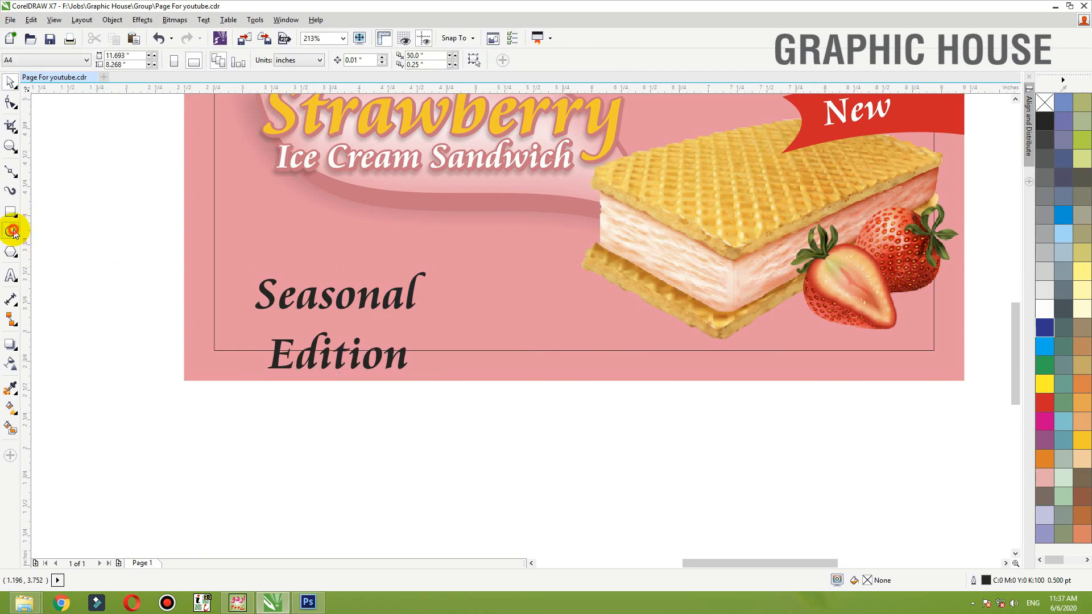
{"action": "left_click_drag", "start_coordinate": [229, 226], "coordinate": [349, 345]}
{"action": "key", "text": "space"}
{"action": "right_click", "coordinate": [1045, 309]}
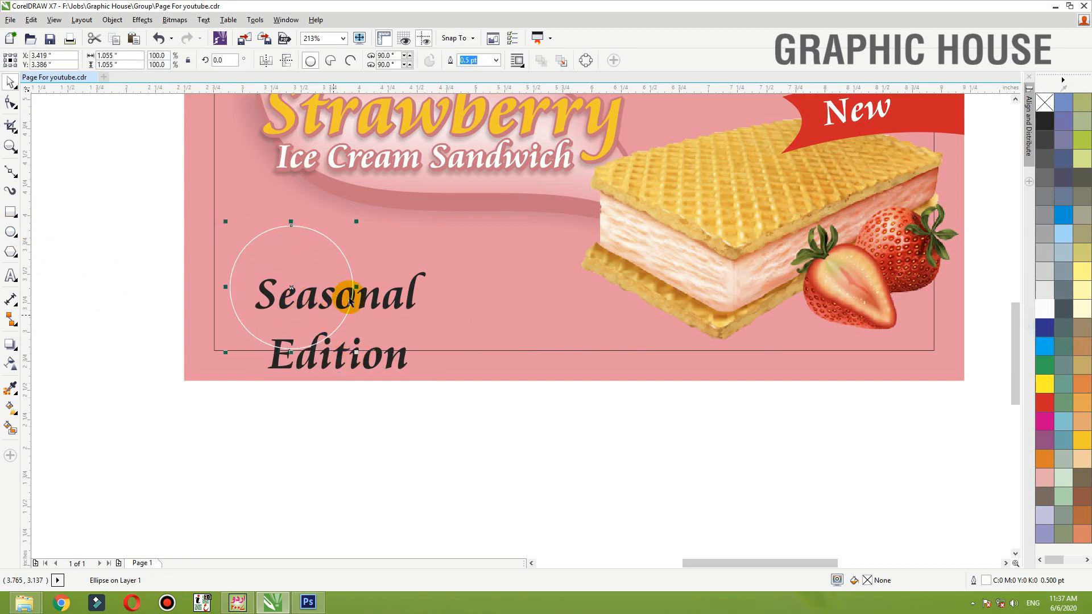
Break "Seasonal" and "Edition" apart into separate text objects and align them on their vertical centerline.
{"action": "left_click", "coordinate": [366, 293]}
{"action": "left_click_drag", "start_coordinate": [488, 444], "coordinate": [259, 252]}
{"action": "key", "text": "c"}
{"action": "left_click", "coordinate": [460, 406]}
Nudge the "Edition" line up about 0.12 in, closer to "Seasonal".
{"action": "left_click_drag", "start_coordinate": [468, 436], "coordinate": [193, 307]}
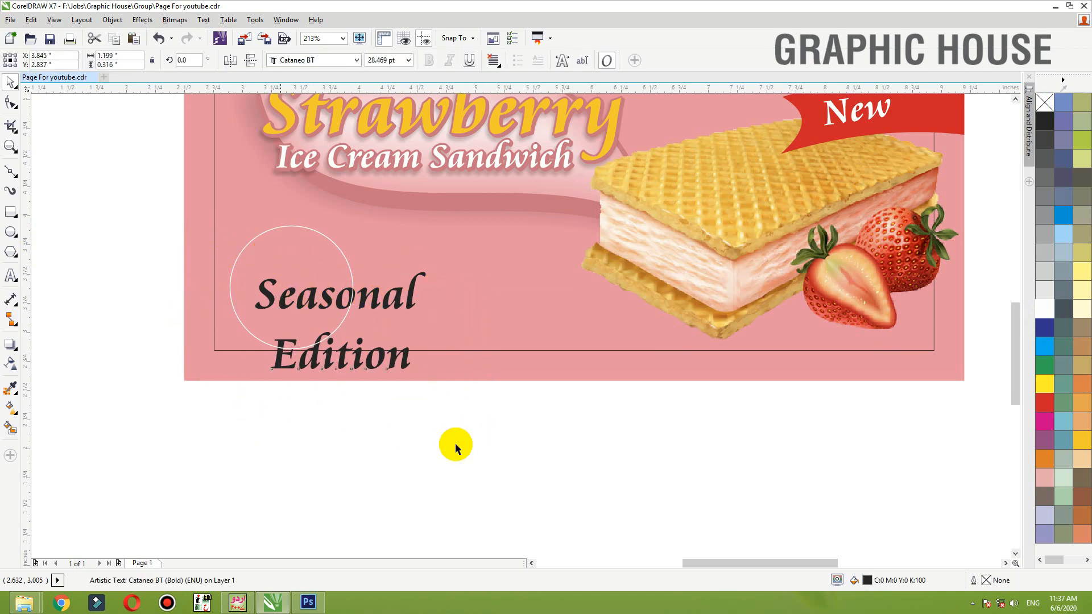
{"action": "key", "text": "Up"}
{"action": "key", "text": "Up"}
{"action": "key", "text": "Up"}
{"action": "key", "text": "Up"}
{"action": "key", "text": "Up"}
{"action": "key", "text": "Up"}
{"action": "key", "text": "Up"}
{"action": "key", "text": "Up"}
{"action": "key", "text": "Up"}
{"action": "key", "text": "Up"}
{"action": "key", "text": "Up"}
{"action": "key", "text": "Up"}
{"action": "key", "text": "Up"}
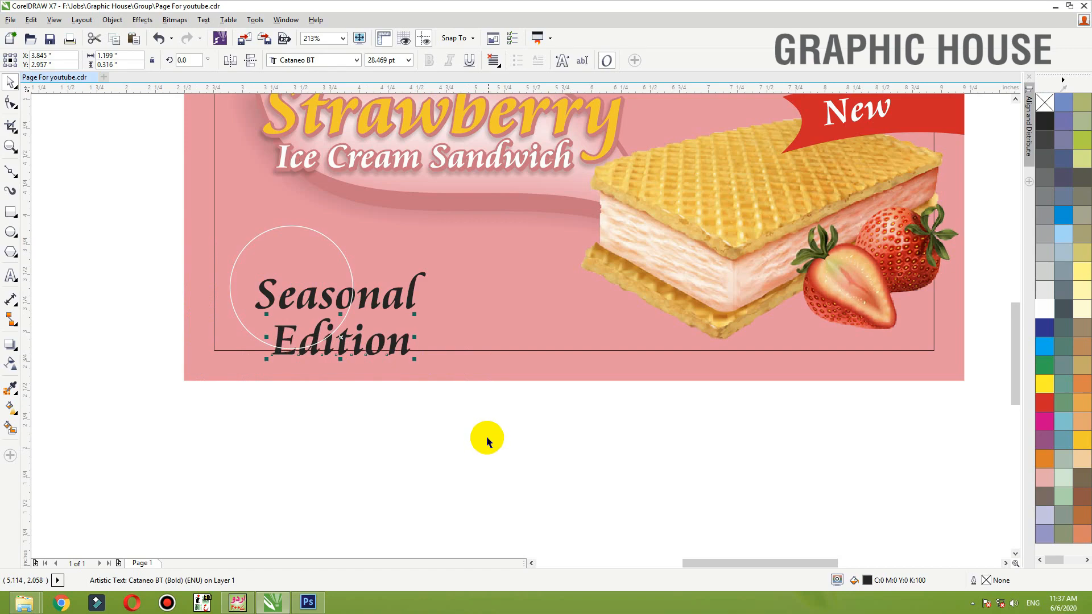
Group the "Seasonal" and "Edition" lines and scale the group down to fit within the circle's width.
{"action": "left_click_drag", "start_coordinate": [489, 437], "coordinate": [178, 245]}
{"action": "key", "text": "ctrl+g"}
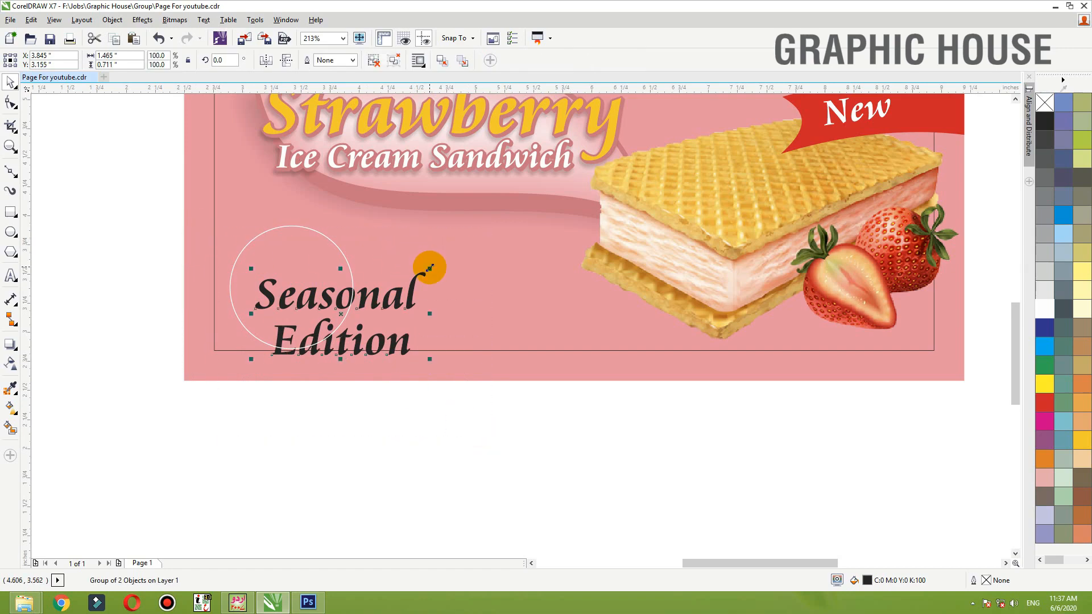
{"action": "left_click_drag", "start_coordinate": [429, 264], "coordinate": [353, 274]}
Center the grouped "Seasonal Edition" text horizontally and vertically inside the circle.
{"action": "left_click", "coordinate": [354, 272], "text": "shift"}
{"action": "key", "text": "c"}
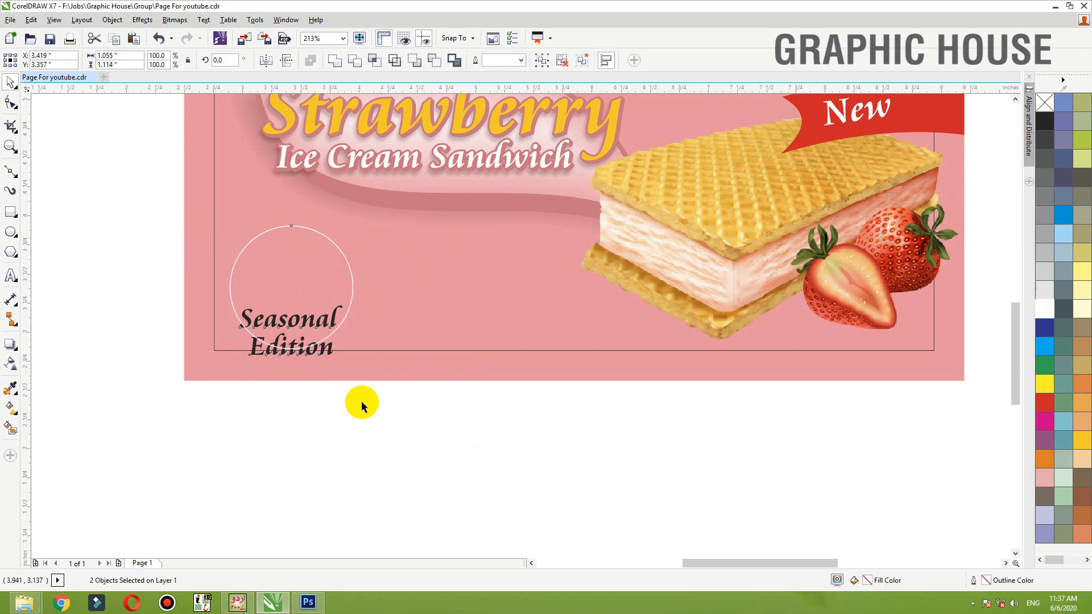
{"action": "key", "text": "e"}
{"action": "left_click", "coordinate": [361, 404]}
Squash the circle vertically into an ellipse about 0.84 in high around the "Seasonal Edition" text.
{"action": "key", "text": "F2"}
{"action": "left_click_drag", "start_coordinate": [107, 193], "coordinate": [609, 317]}
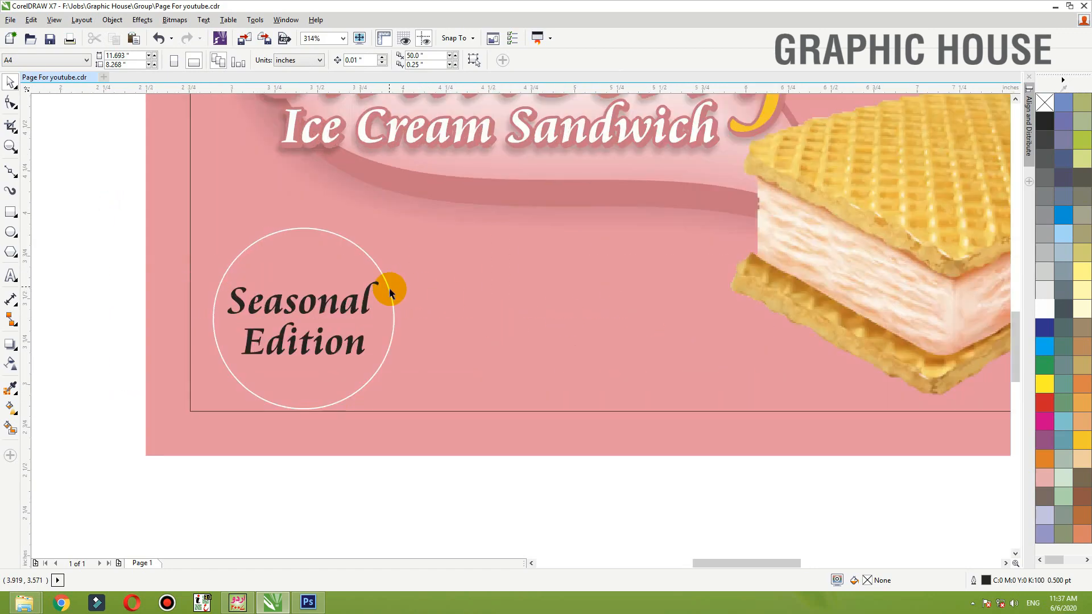
{"action": "left_click", "coordinate": [390, 288]}
{"action": "left_click_drag", "start_coordinate": [307, 230], "coordinate": [308, 246]}
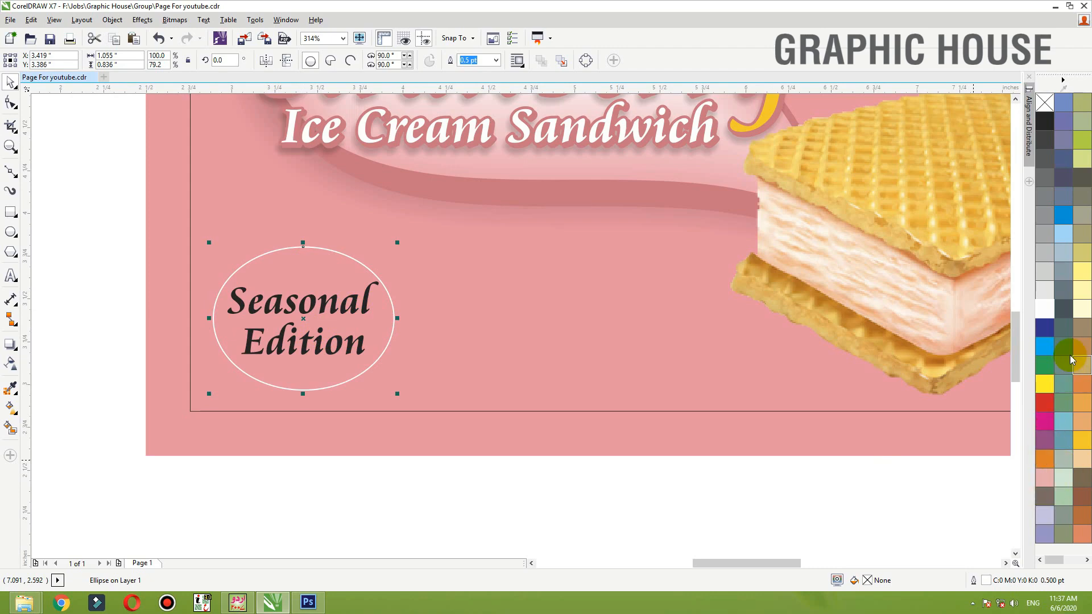
Fill the ellipse with magenta and lighten the fill to C 1, M 71, Y 0, K 0.
{"action": "left_click", "coordinate": [1045, 421]}
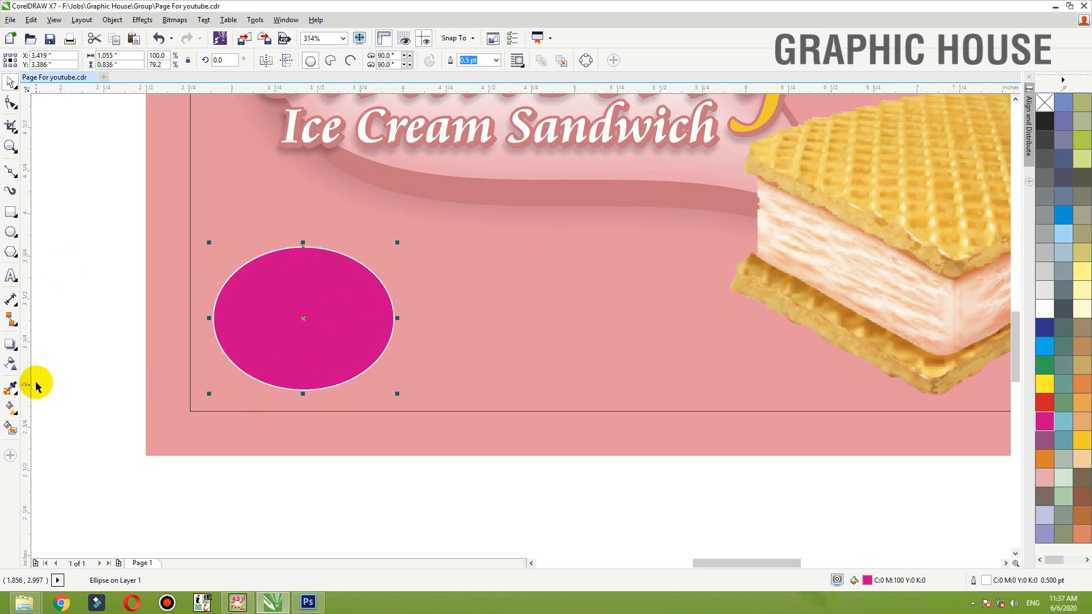
{"action": "left_click", "coordinate": [11, 387]}
{"action": "left_click", "coordinate": [349, 366]}
{"action": "key", "text": "space"}
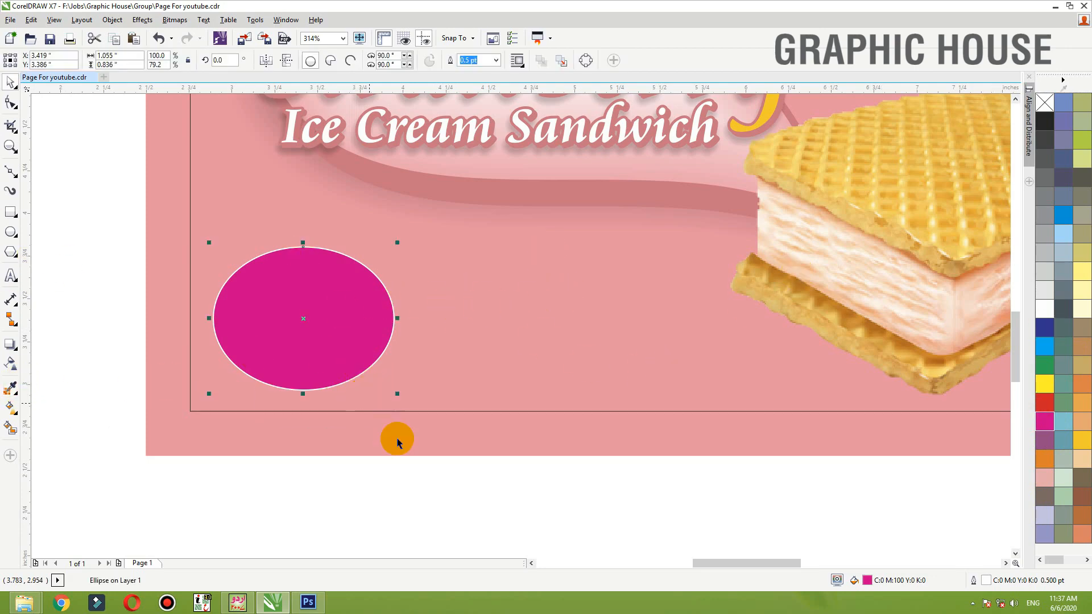
{"action": "double_click", "coordinate": [867, 581]}
{"action": "left_click", "coordinate": [619, 129]}
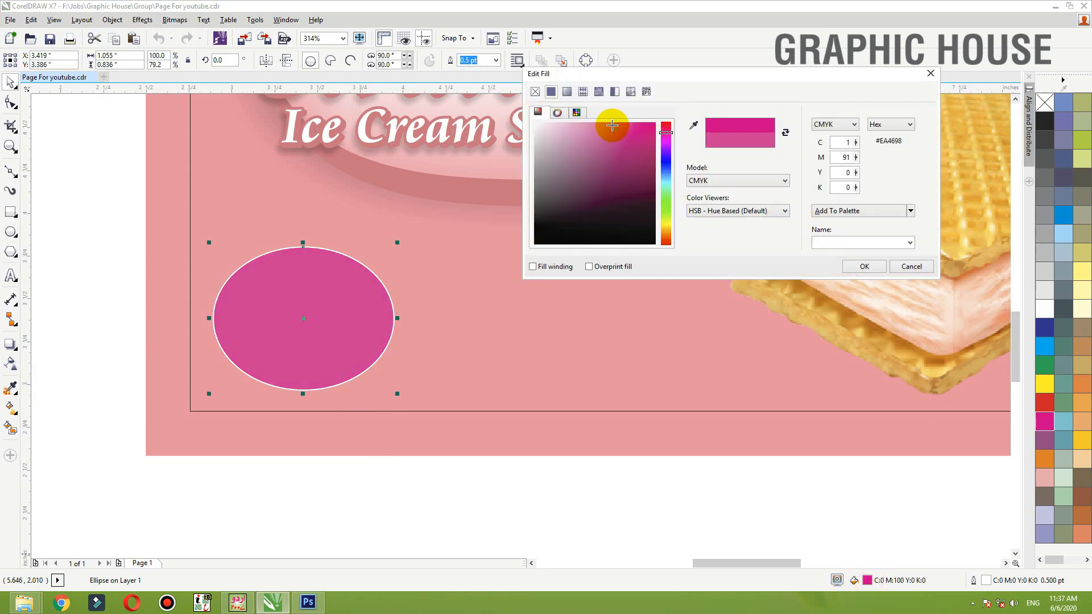
{"action": "left_click_drag", "start_coordinate": [612, 125], "coordinate": [604, 124]}
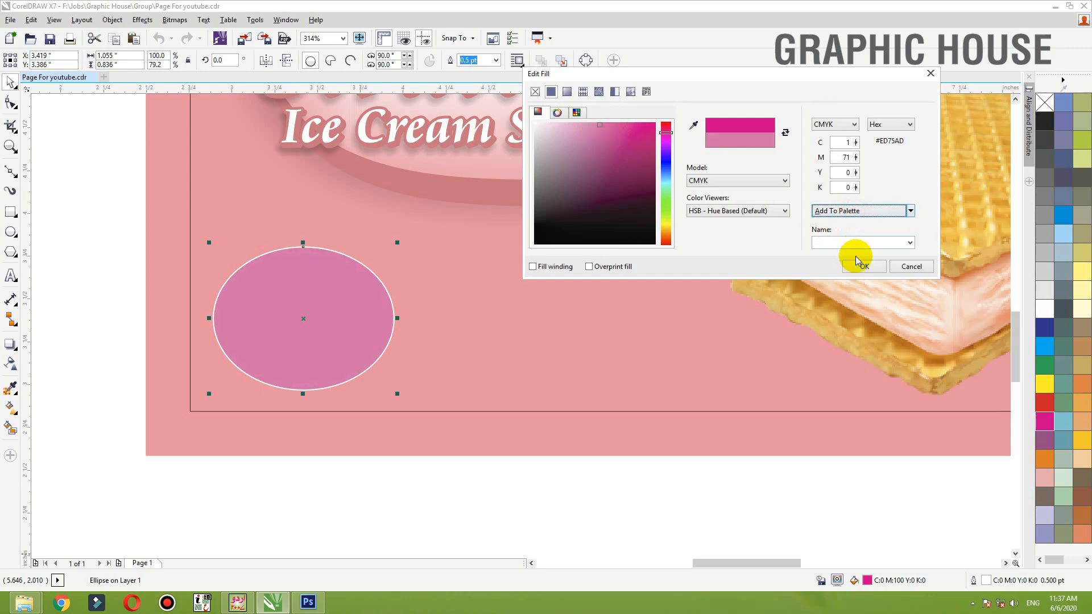
{"action": "left_click", "coordinate": [864, 267]}
Sample the label's pink background color and apply it to the ellipse as its fill.
{"action": "left_click", "coordinate": [10, 303]}
{"action": "left_click", "coordinate": [11, 388]}
{"action": "left_click", "coordinate": [378, 419]}
{"action": "left_click", "coordinate": [291, 320]}
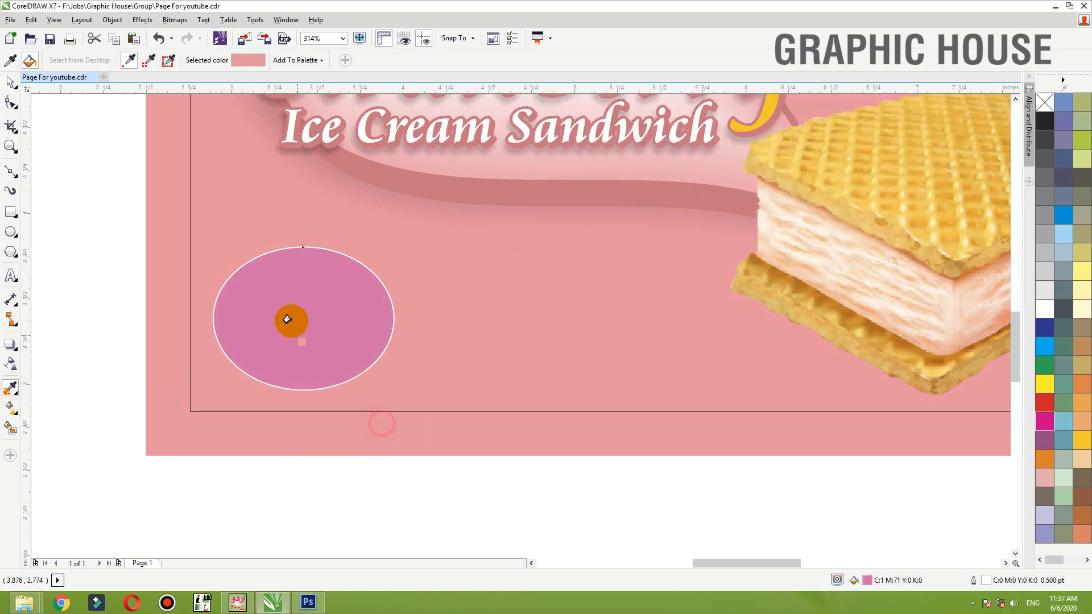
{"action": "key", "text": "space"}
{"action": "left_click", "coordinate": [319, 329]}
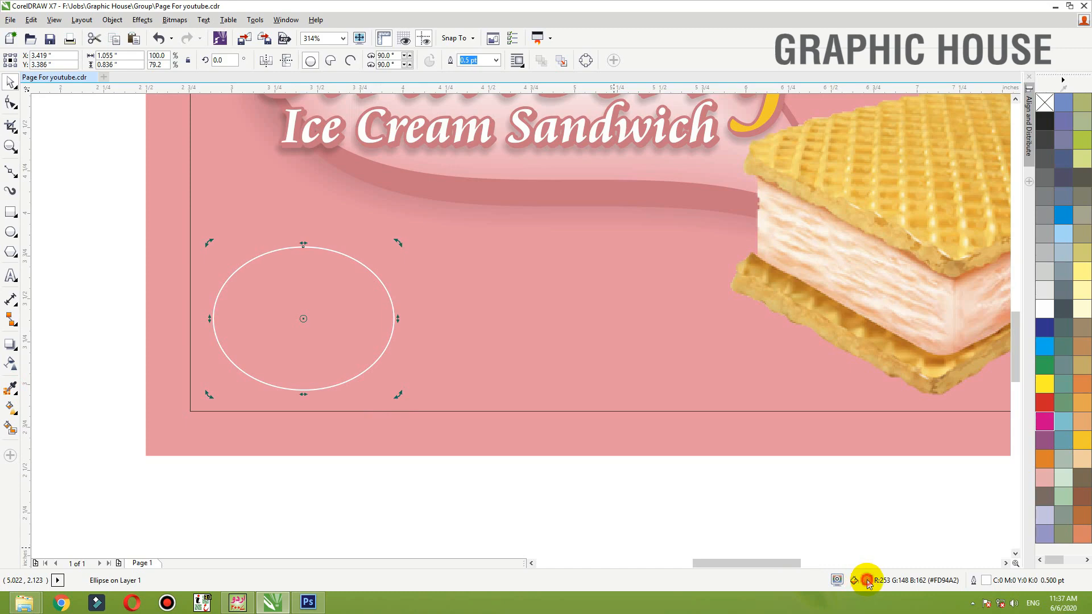
Change the ellipse's fill to a deeper rose red, #E6576A.
{"action": "double_click", "coordinate": [867, 580]}
{"action": "left_click", "coordinate": [584, 135]}
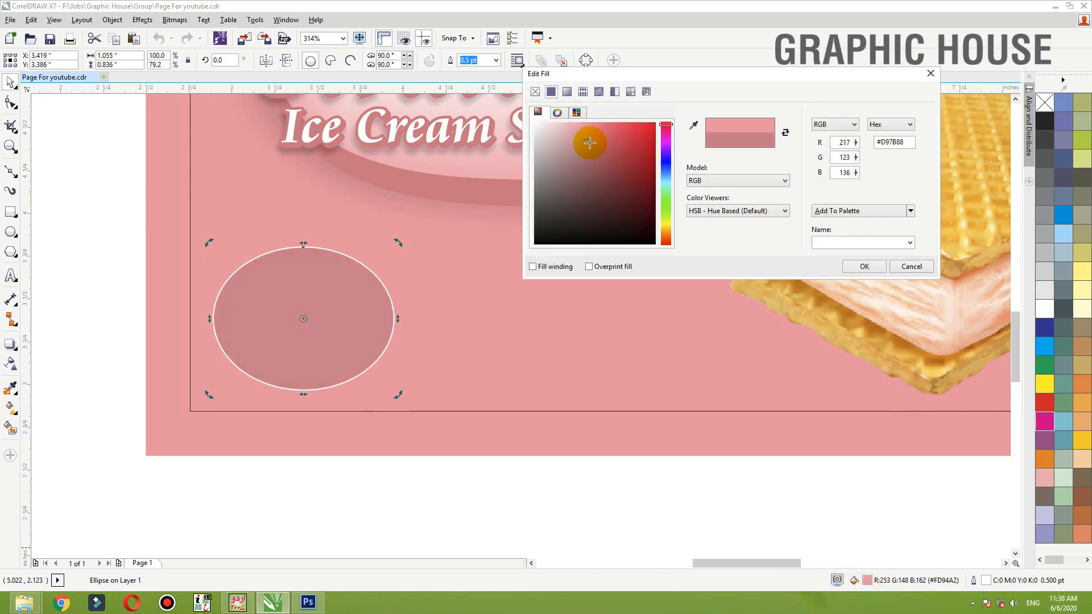
{"action": "left_click", "coordinate": [577, 132]}
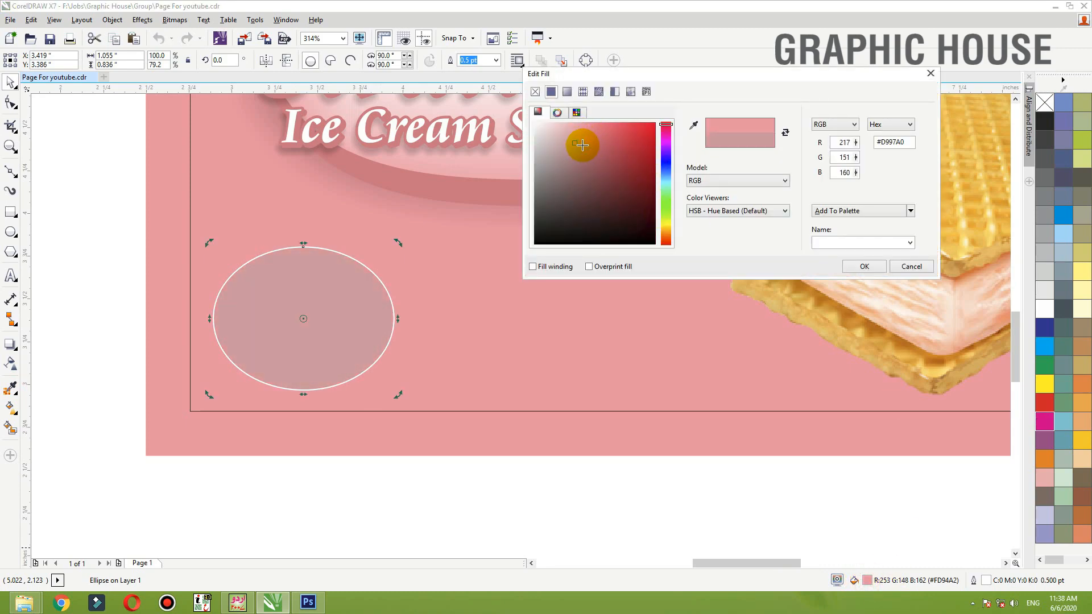
{"action": "left_click", "coordinate": [583, 143]}
{"action": "left_click", "coordinate": [608, 134]}
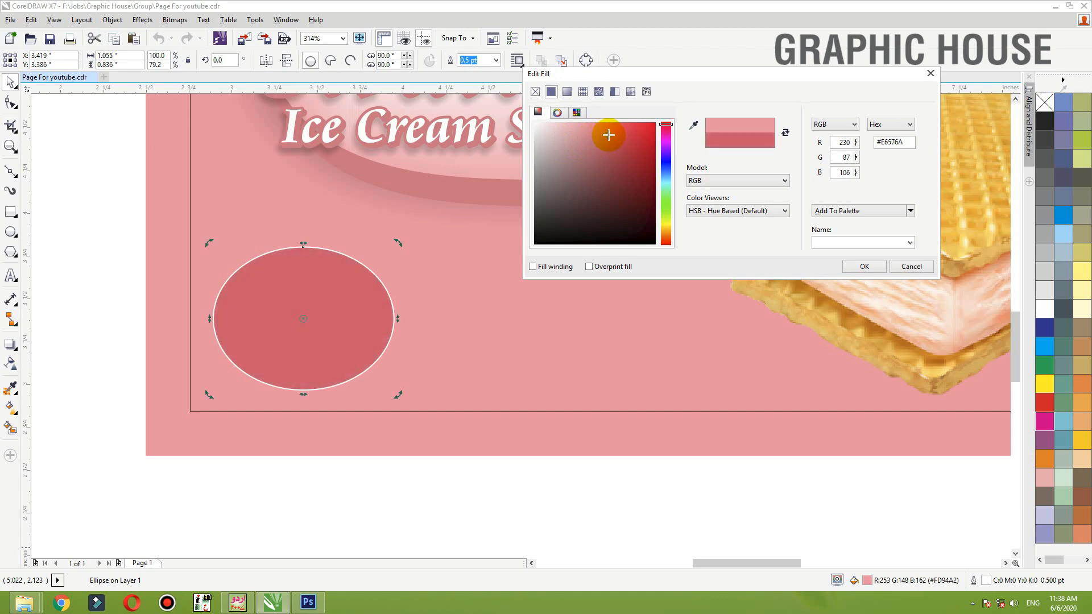
{"action": "left_click", "coordinate": [864, 265]}
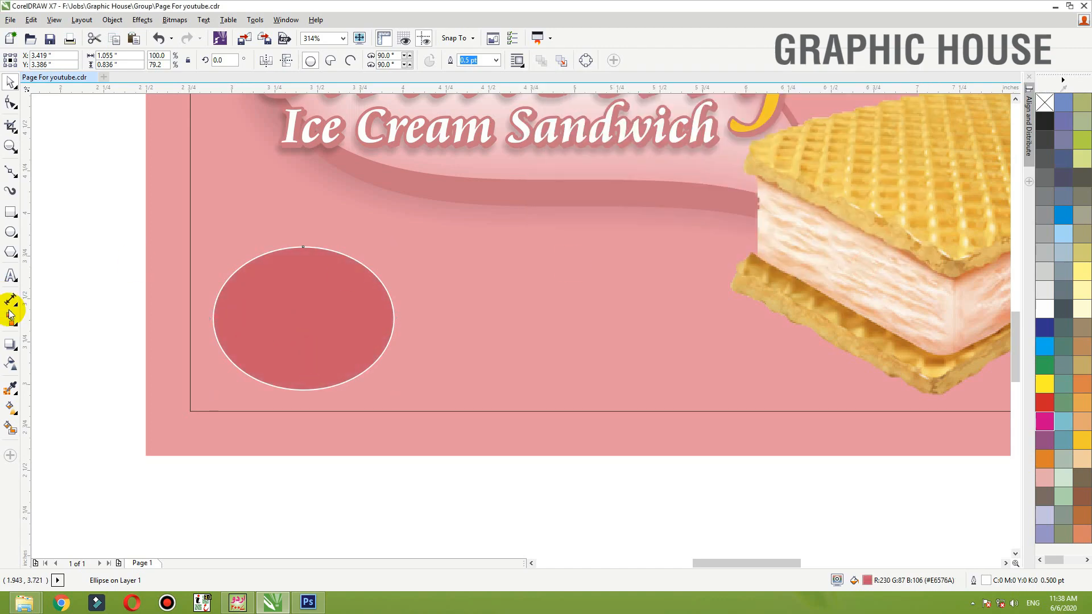
Add a one-step inside contour to the ellipse, offset about 0.054 in.
{"action": "left_click", "coordinate": [23, 355]}
{"action": "left_click", "coordinate": [40, 359]}
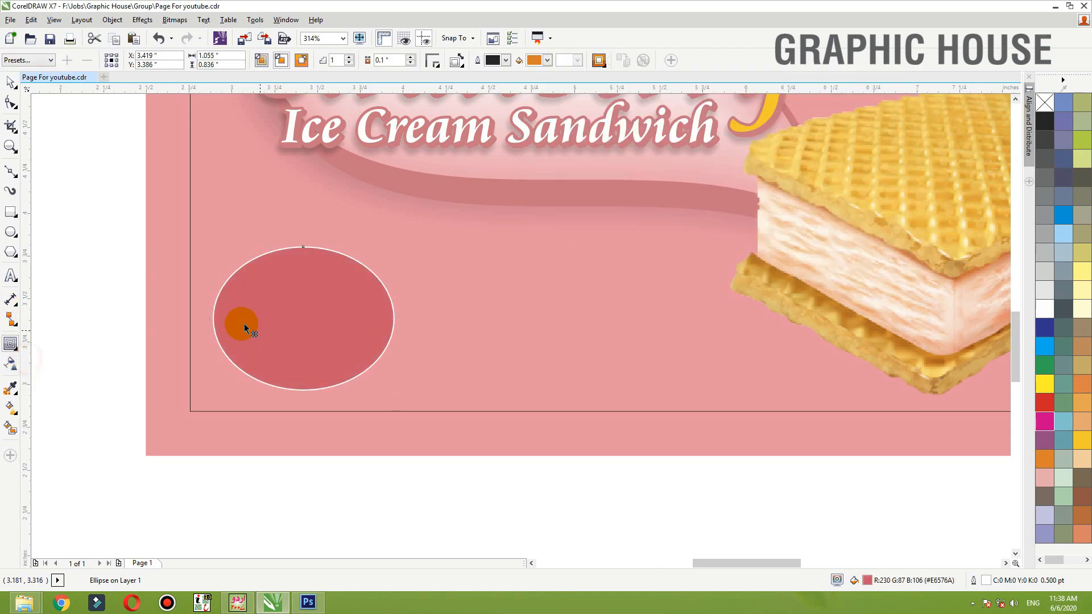
{"action": "left_click_drag", "start_coordinate": [238, 318], "coordinate": [223, 306]}
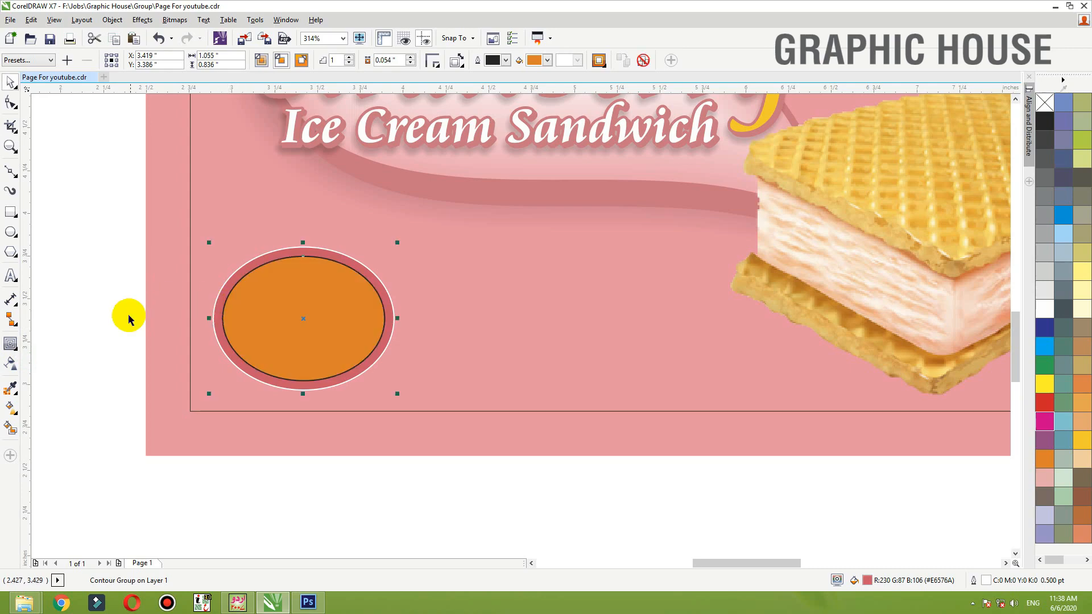
Give the inner ellipse a white outline and no fill, and remove the outer ellipse's outline.
{"action": "left_click", "coordinate": [316, 316]}
{"action": "right_click", "coordinate": [1045, 309]}
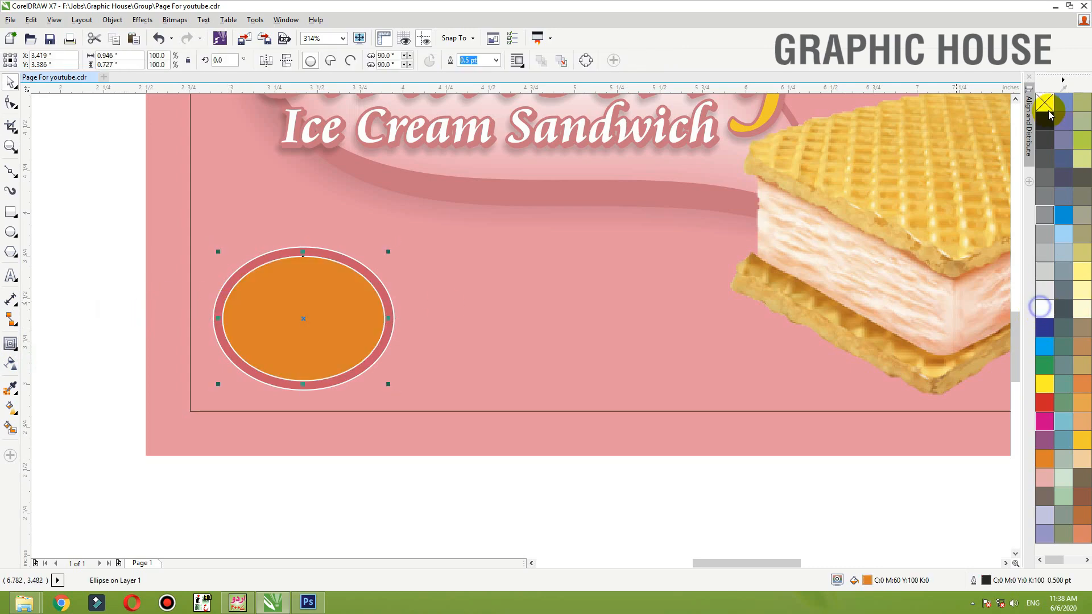
{"action": "left_click", "coordinate": [1045, 102]}
{"action": "left_click", "coordinate": [314, 253]}
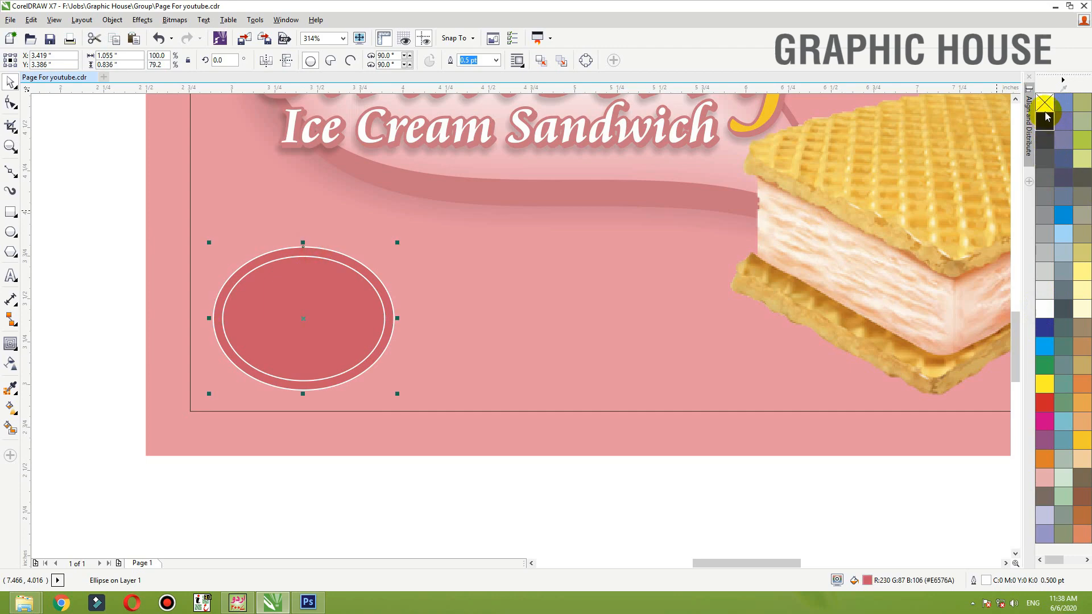
{"action": "left_click", "coordinate": [105, 281]}
Send the ellipses behind the "Seasonal Edition" text, shrink the text to about 0.76 in wide, and fill it pale yellow.
{"action": "left_click_drag", "start_coordinate": [110, 233], "coordinate": [377, 427]}
{"action": "key", "text": "shift+Page_Down"}
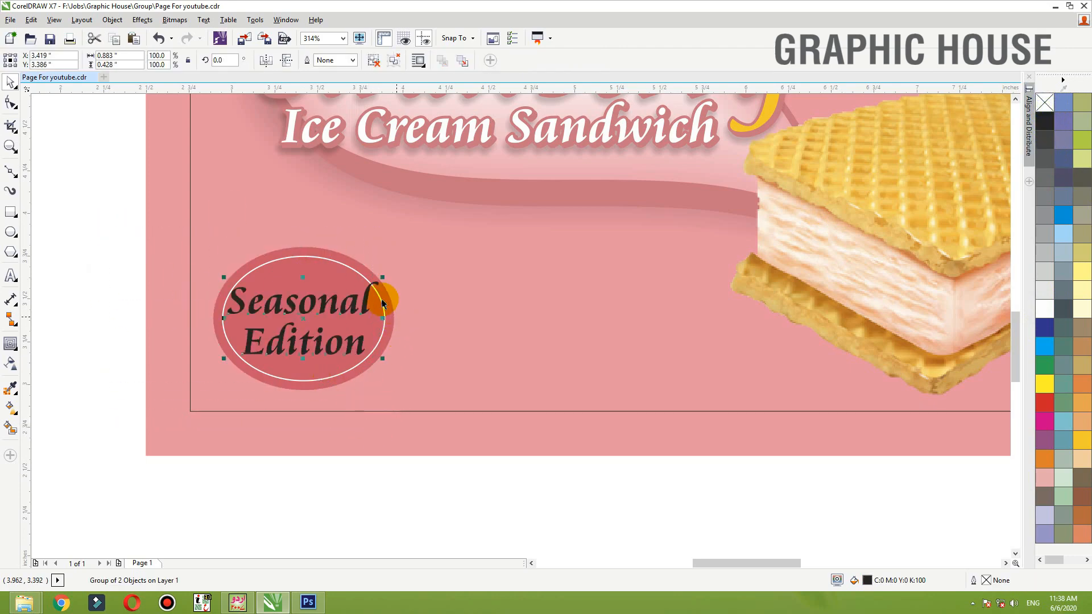
{"action": "left_click_drag", "start_coordinate": [384, 279], "coordinate": [373, 282]}
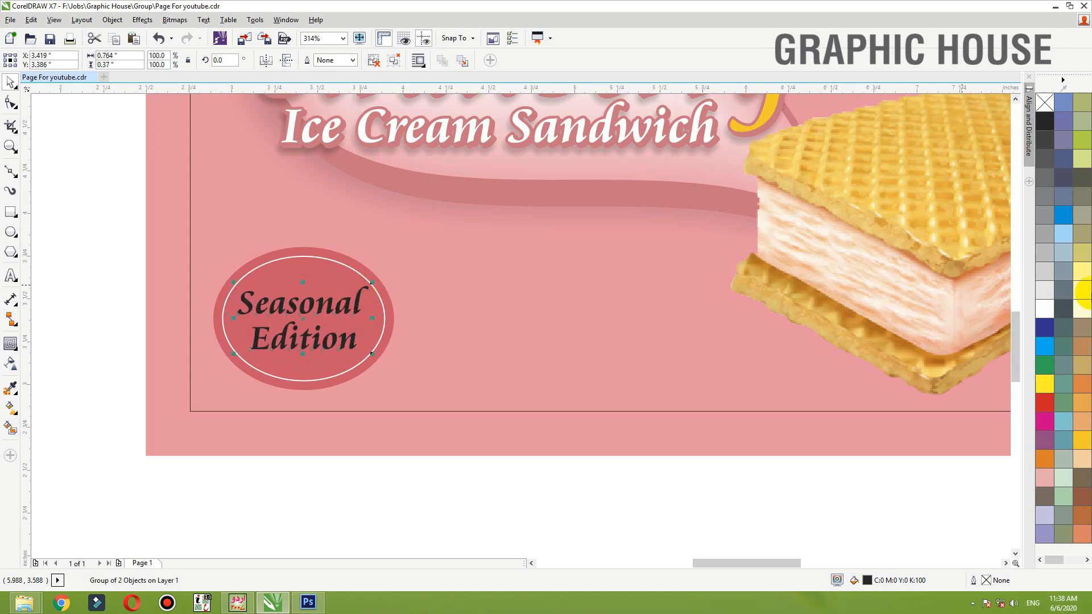
{"action": "left_click", "coordinate": [1083, 288]}
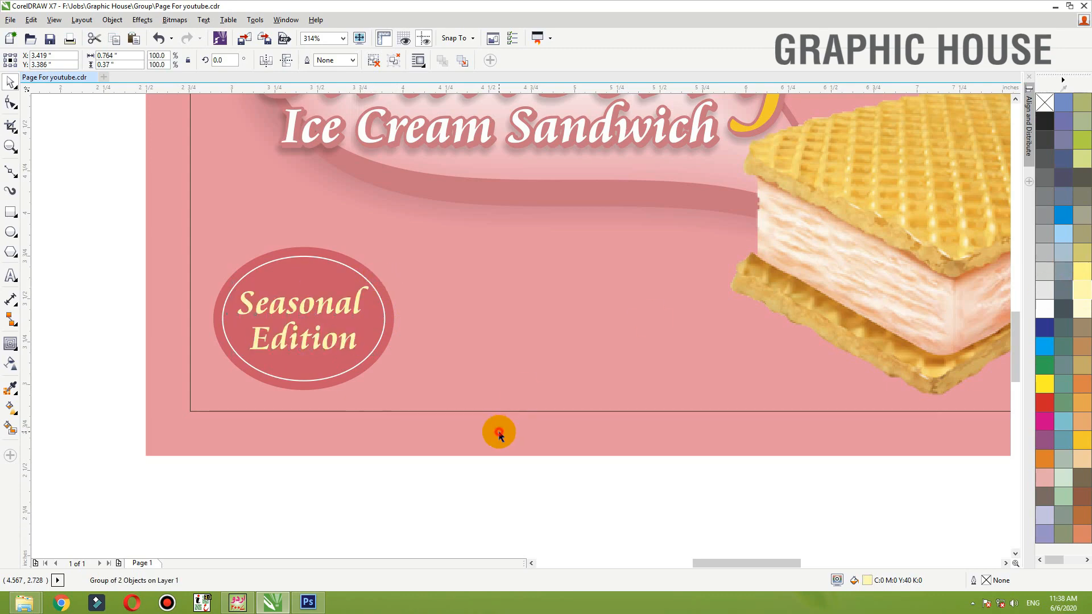
{"action": "left_click", "coordinate": [500, 432]}
{"action": "key", "text": "shift+F2"}
{"action": "left_click", "coordinate": [429, 239]}
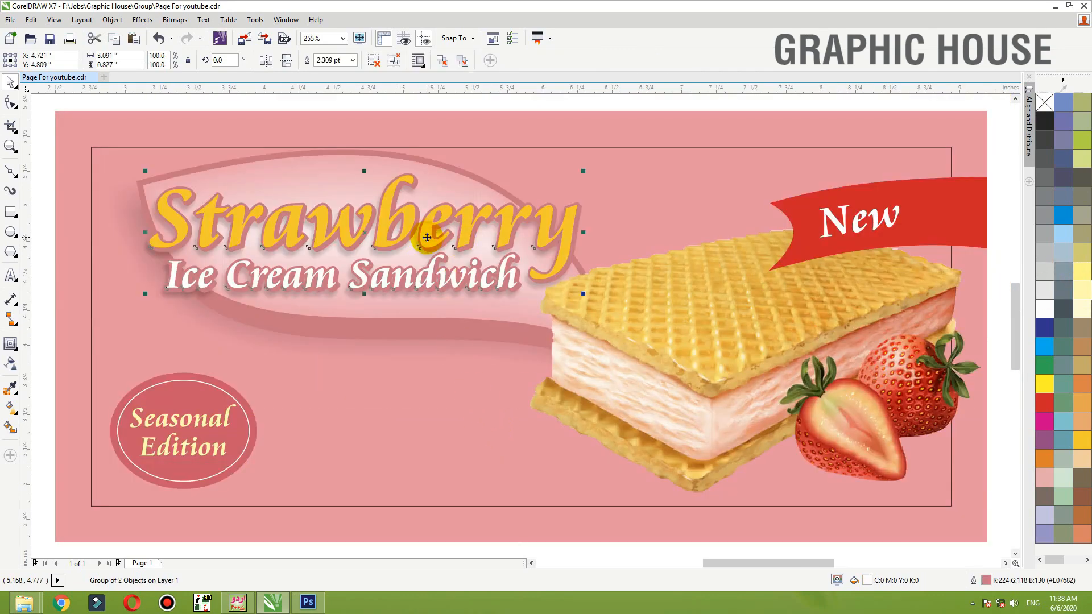
{"action": "scroll", "coordinate": [467, 370], "scroll_direction": "down", "scroll_amount": 2}
{"action": "left_click_drag", "start_coordinate": [241, 216], "coordinate": [826, 504]}
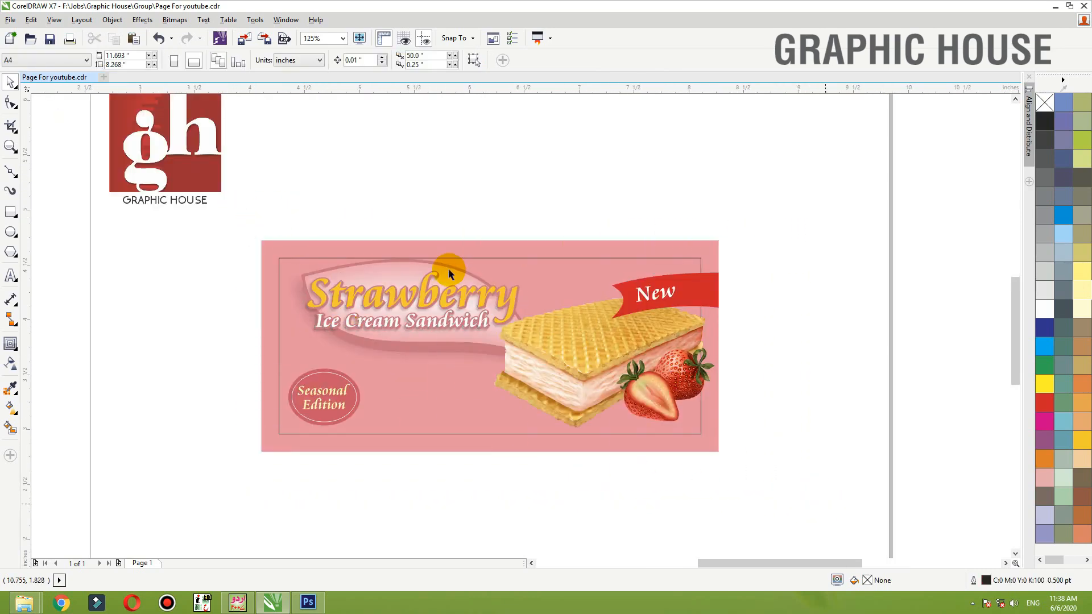
{"action": "key", "text": "ctrl+g"}
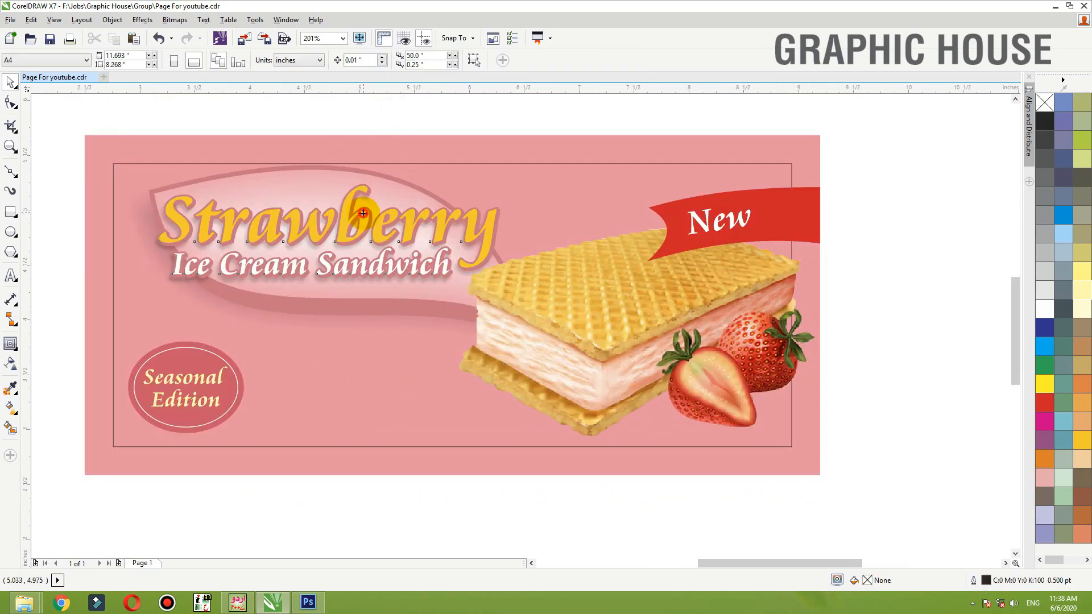
{"action": "left_click", "coordinate": [372, 61]}
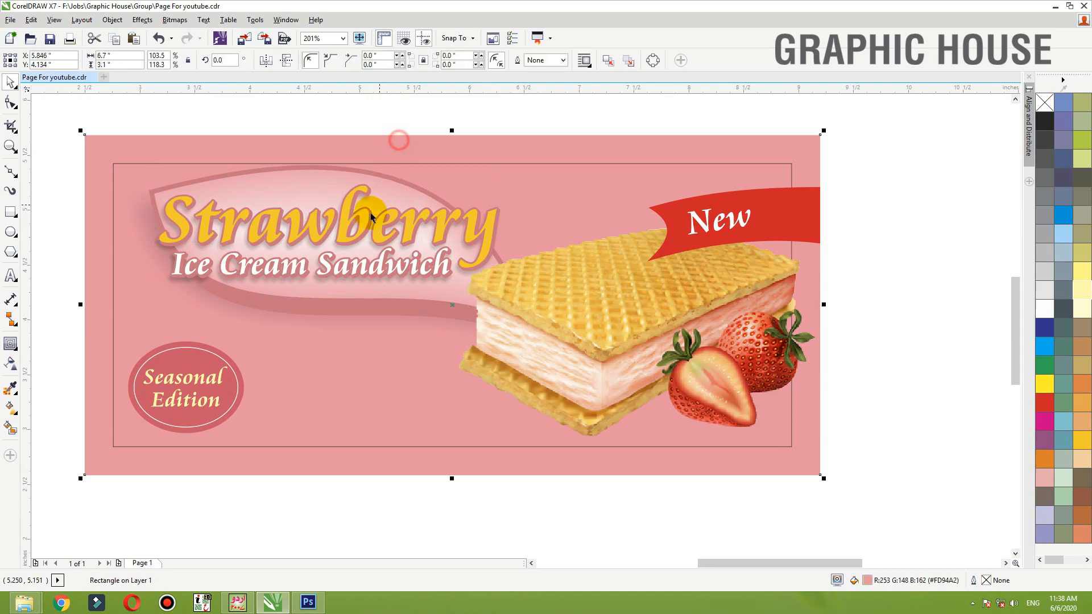
Copy the yellow "Strawberry" title to the blank area below the label.
{"action": "left_click", "coordinate": [370, 216]}
{"action": "scroll", "coordinate": [364, 217], "scroll_direction": "down", "scroll_amount": 2}
{"action": "left_click_drag", "start_coordinate": [364, 216], "coordinate": [503, 422]}
{"action": "right_click", "coordinate": [504, 423]}
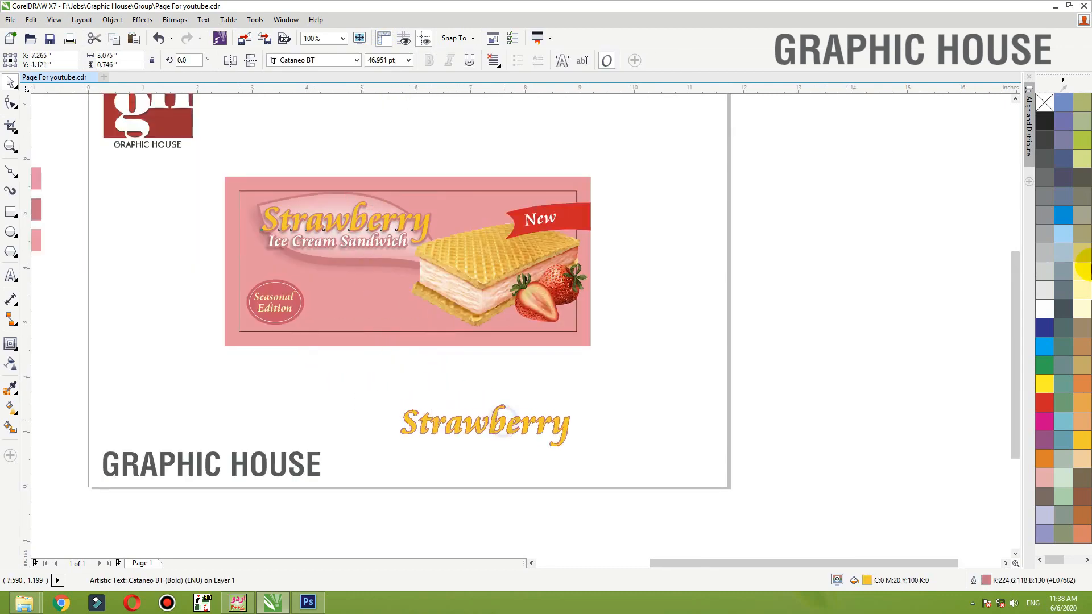
Give the copied "Strawberry" text a black hairline outline and no fill.
{"action": "key", "text": "shift+F2"}
{"action": "right_click", "coordinate": [1044, 103]}
{"action": "right_click", "coordinate": [1045, 122]}
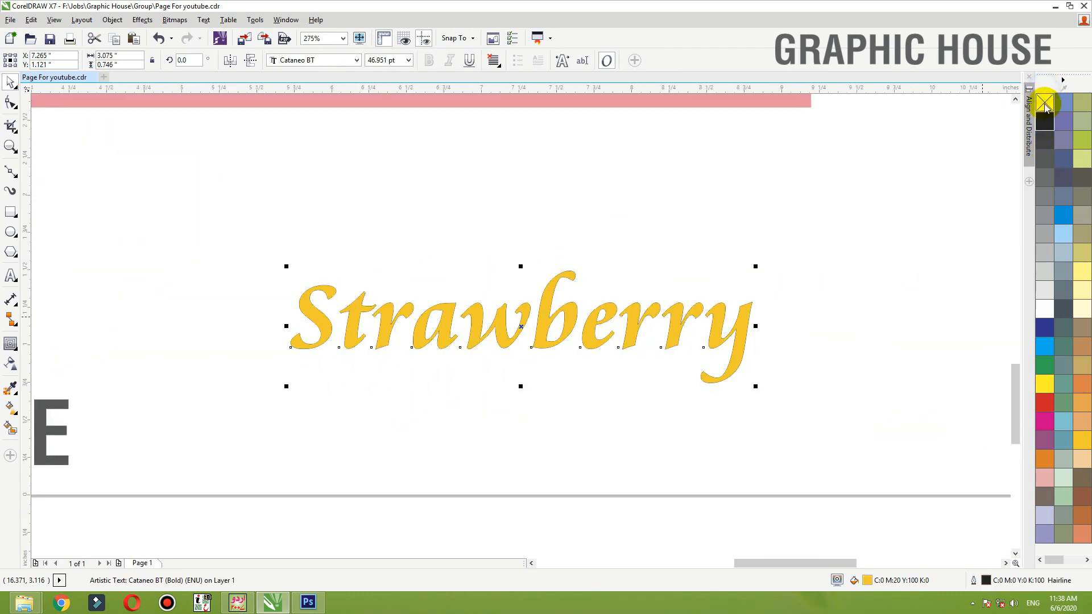
{"action": "left_click", "coordinate": [1044, 103]}
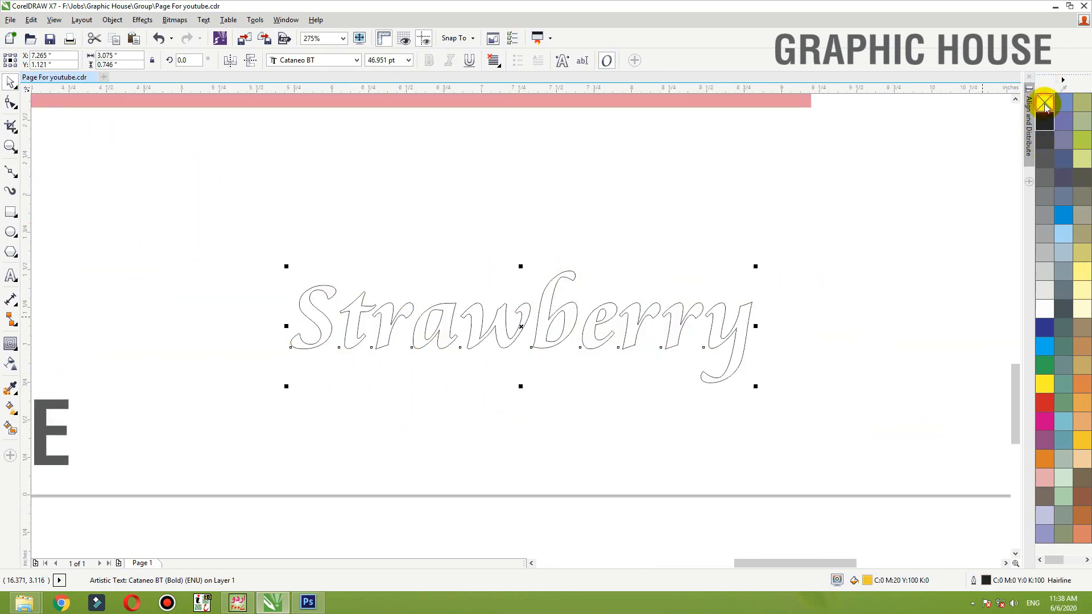
Apply an orange drop shadow to the outlined "Strawberry" copy with opacity 100 and feathering 30.
{"action": "left_click", "coordinate": [18, 348]}
{"action": "left_click", "coordinate": [62, 343]}
{"action": "left_click_drag", "start_coordinate": [521, 326], "coordinate": [529, 364]}
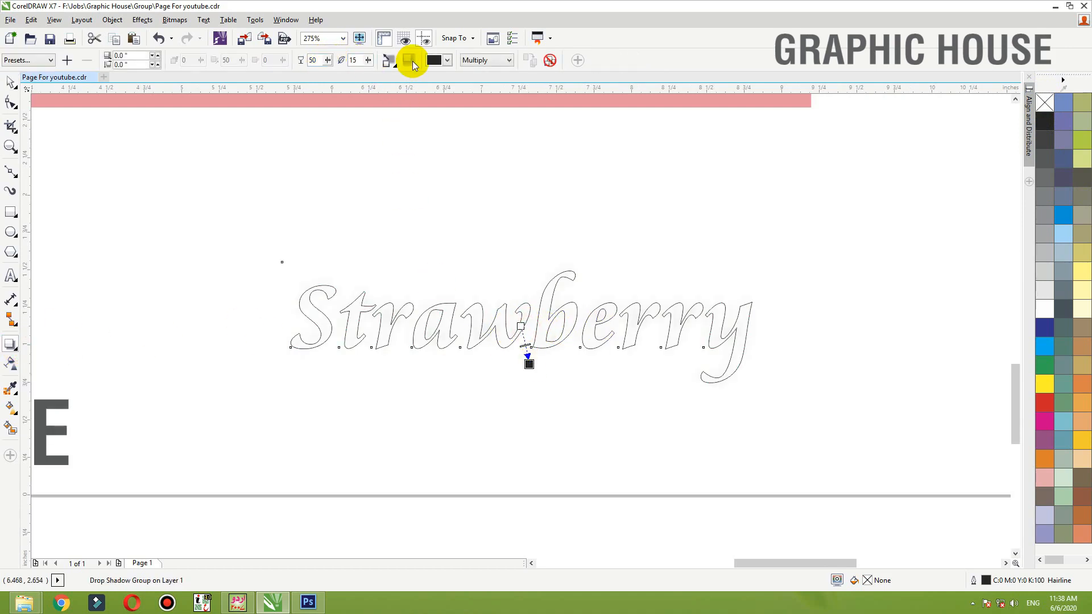
{"action": "left_click", "coordinate": [447, 60]}
{"action": "left_click", "coordinate": [430, 99]}
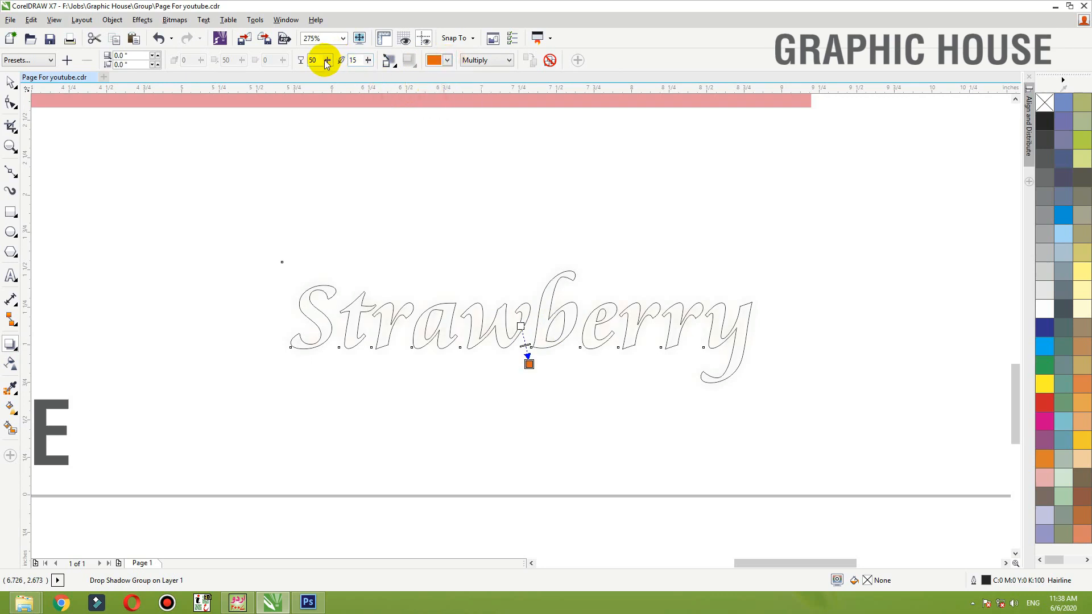
{"action": "left_click_drag", "start_coordinate": [322, 61], "coordinate": [310, 61]}
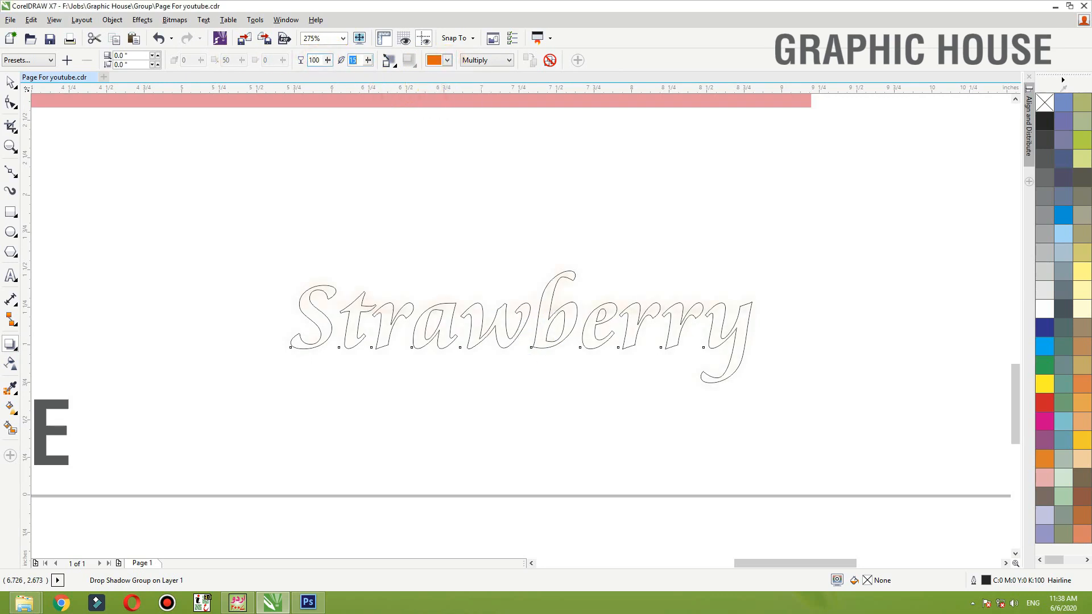
Try the Outside and Middle feathering directions on the orange drop shadow.
{"action": "left_click", "coordinate": [390, 62]}
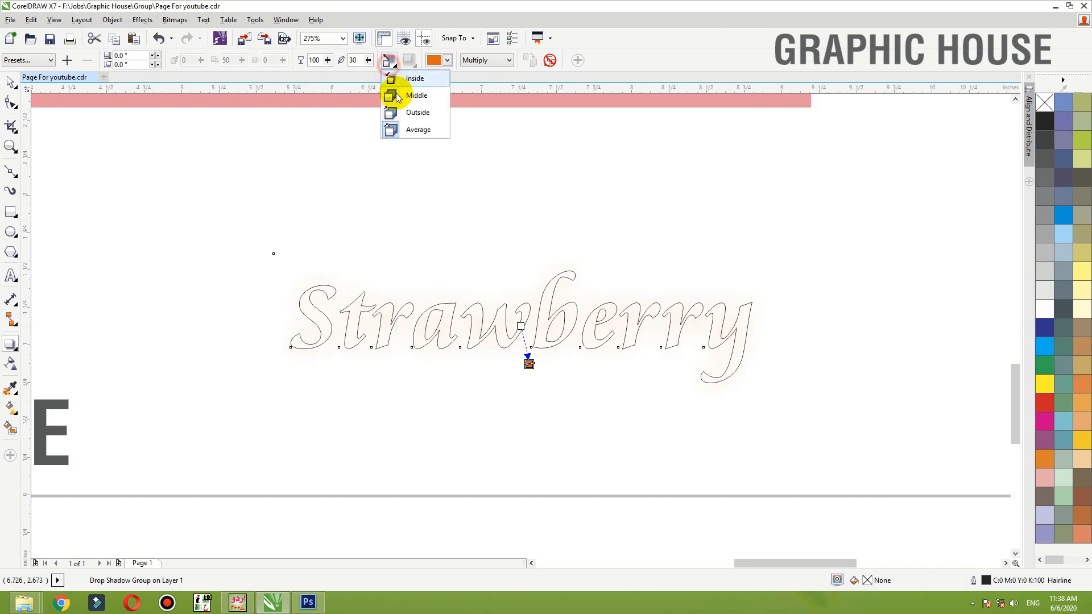
{"action": "left_click", "coordinate": [394, 112]}
{"action": "left_click", "coordinate": [390, 61]}
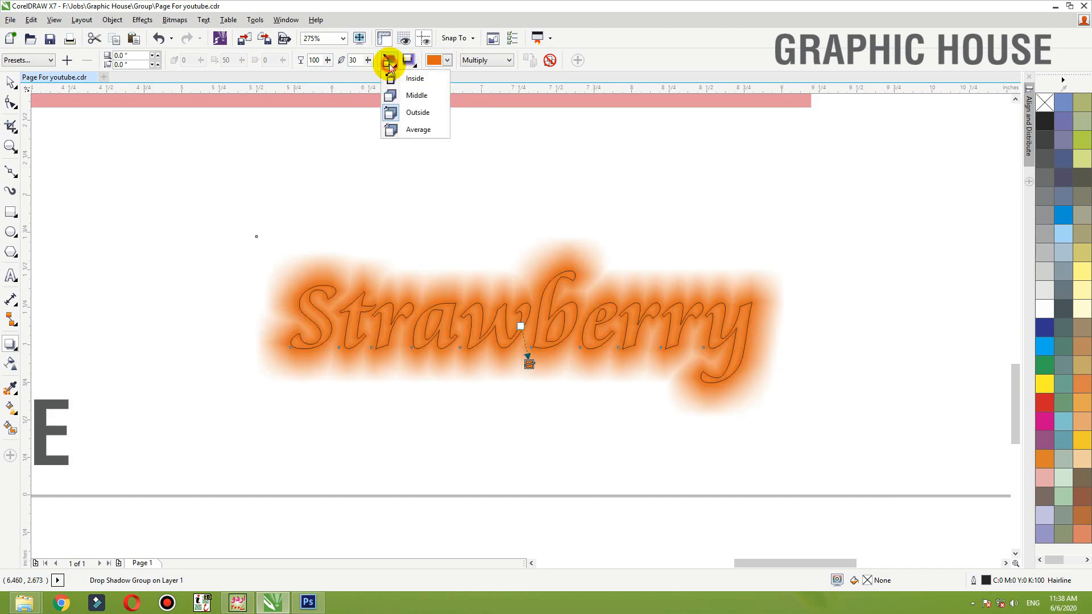
{"action": "left_click", "coordinate": [395, 102]}
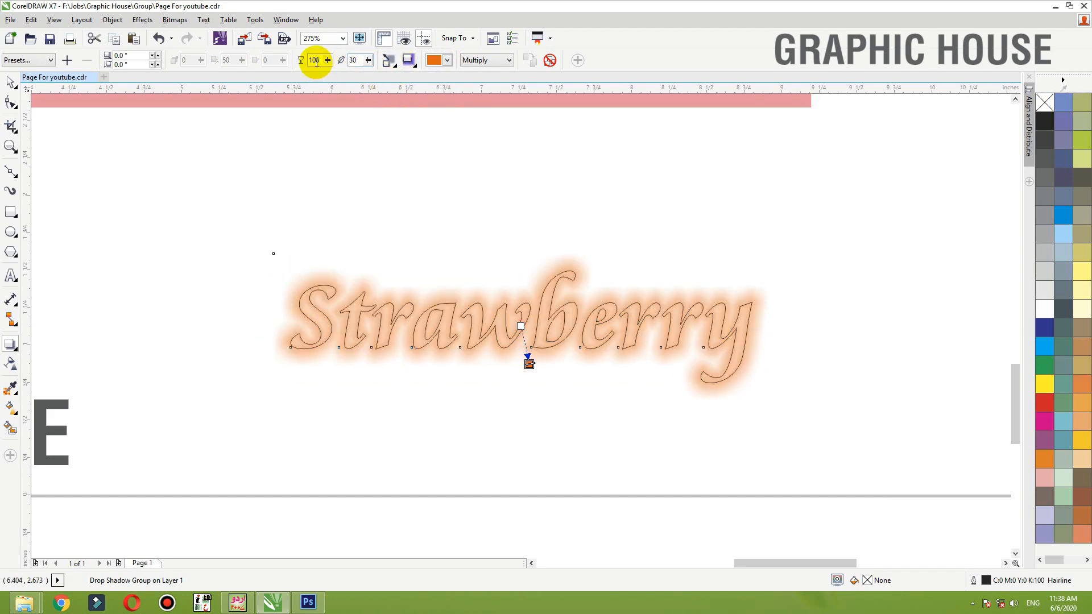
Set the drop shadow's opacity to 55 and its feathering direction to Outside.
{"action": "left_click_drag", "start_coordinate": [320, 61], "coordinate": [214, 45]}
{"action": "type", "text": "55"}
{"action": "key", "text": "Return"}
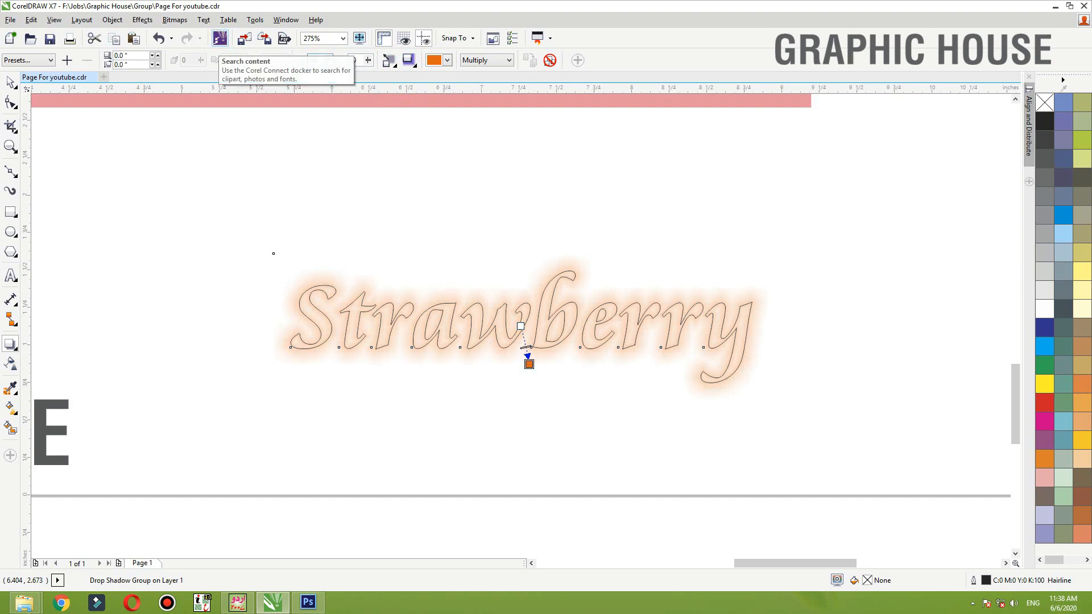
{"action": "left_click", "coordinate": [388, 61]}
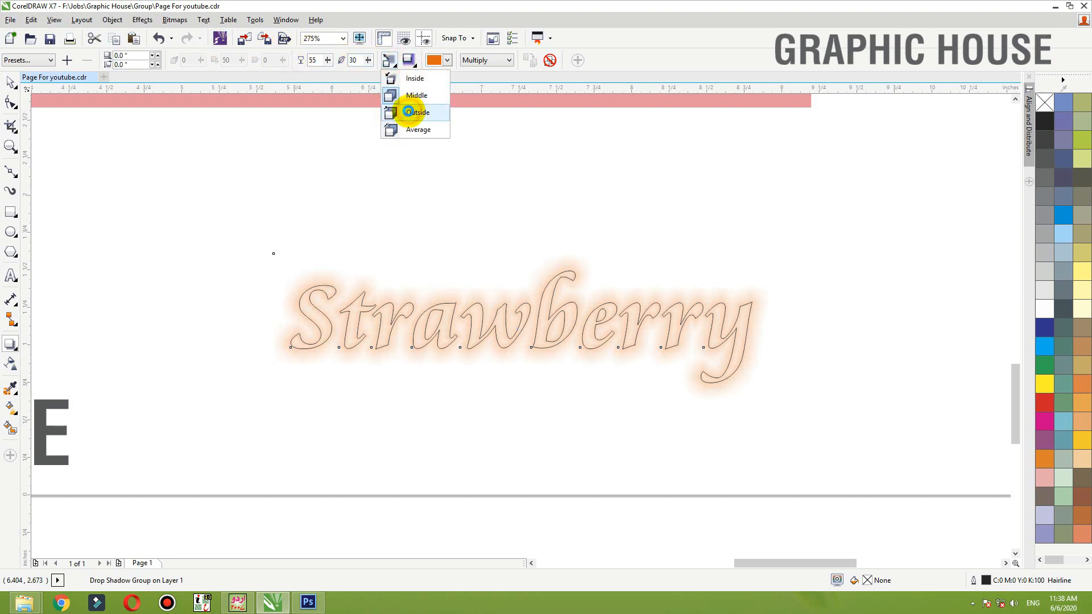
{"action": "left_click", "coordinate": [413, 110]}
Try to PowerClip the outlined copy with its drop shadow inside the label's "Strawberry" title.
{"action": "left_click", "coordinate": [10, 82]}
{"action": "scroll", "coordinate": [619, 453], "scroll_direction": "down", "scroll_amount": 3}
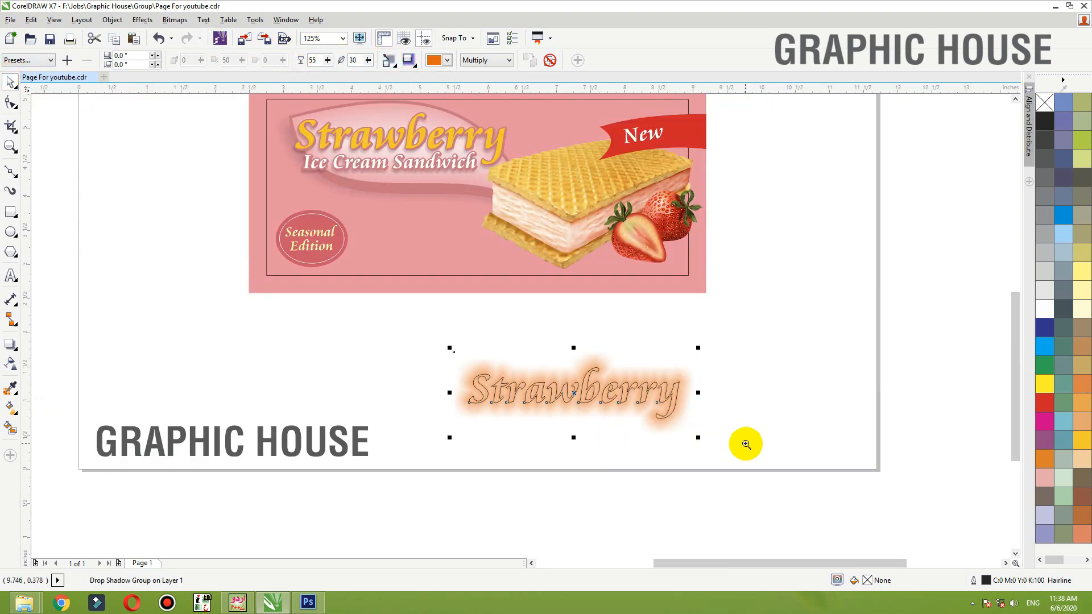
{"action": "left_click_drag", "start_coordinate": [752, 456], "coordinate": [134, 129]}
{"action": "right_click", "coordinate": [607, 452]}
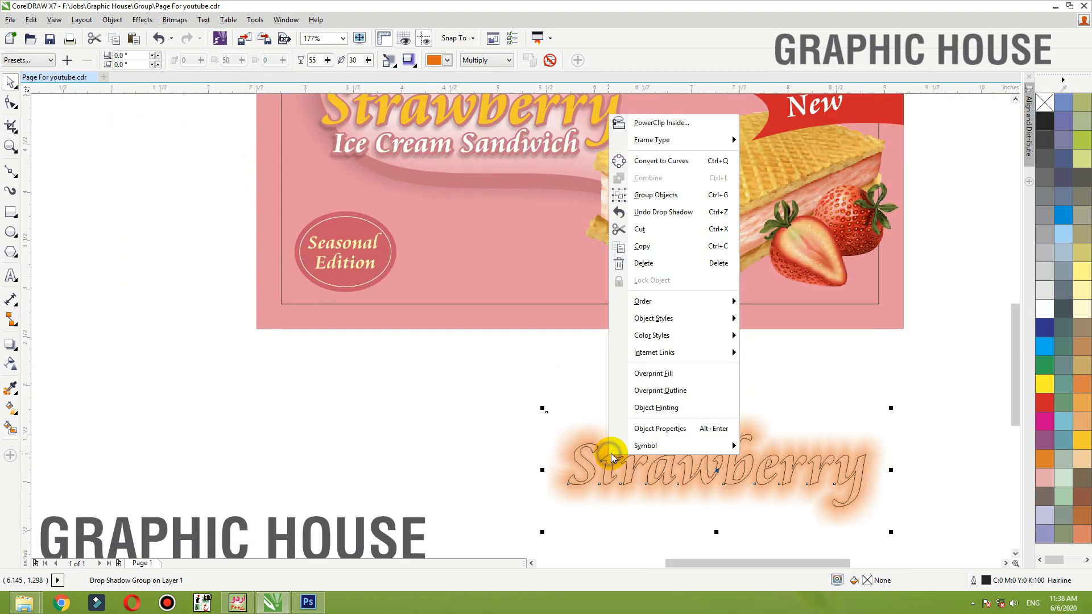
{"action": "left_click", "coordinate": [661, 122]}
{"action": "left_click", "coordinate": [597, 115]}
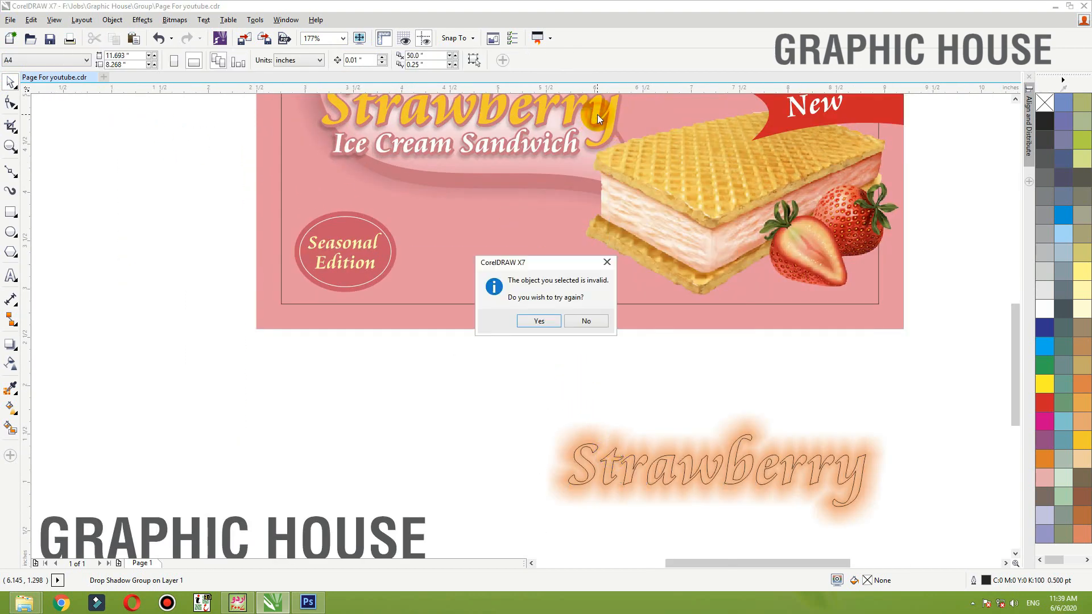
{"action": "left_click", "coordinate": [592, 320]}
{"action": "left_click", "coordinate": [595, 118]}
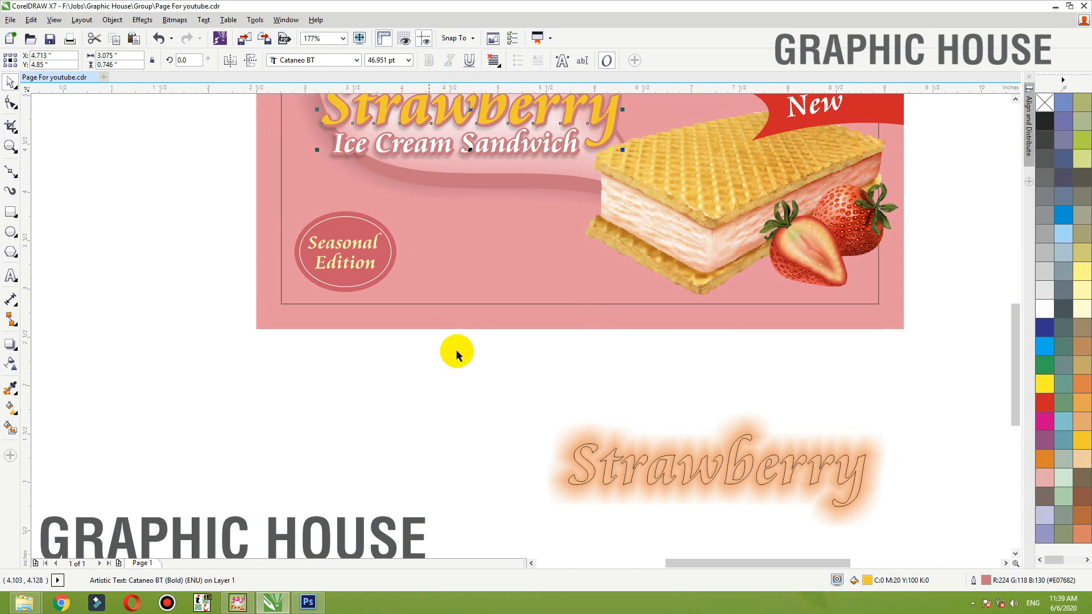
{"action": "scroll", "coordinate": [450, 344], "scroll_direction": "down", "scroll_amount": 2}
{"action": "left_click_drag", "start_coordinate": [489, 202], "coordinate": [451, 164]}
{"action": "key", "text": "ctrl+z"}
Convert the label's "Strawberry" title to curves, and break the orange shadow apart from the outlined copy, separating the two.
{"action": "left_click", "coordinate": [615, 378]}
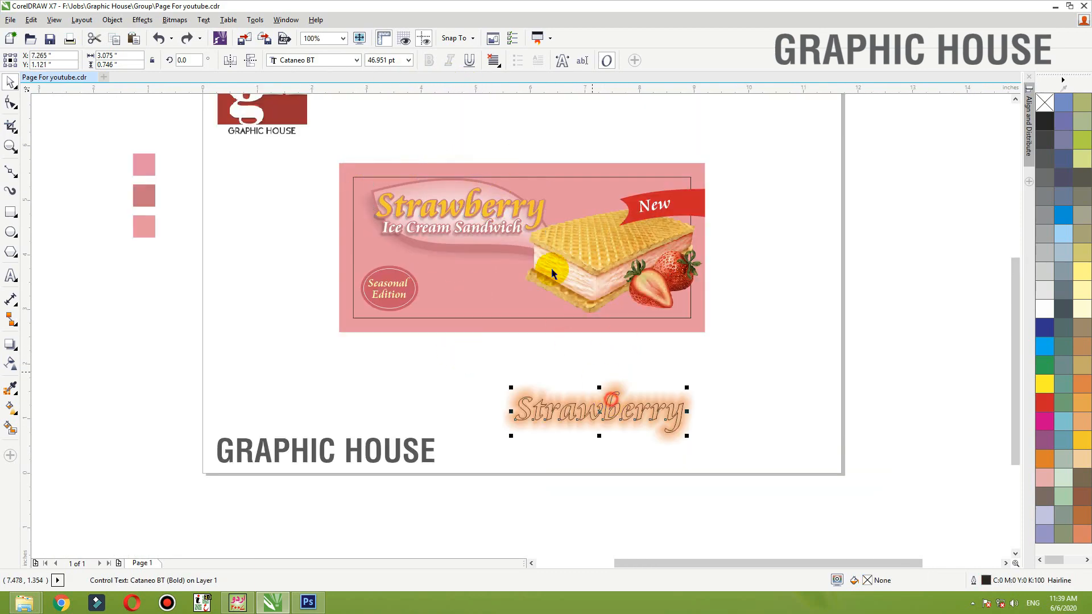
{"action": "right_click", "coordinate": [572, 408]}
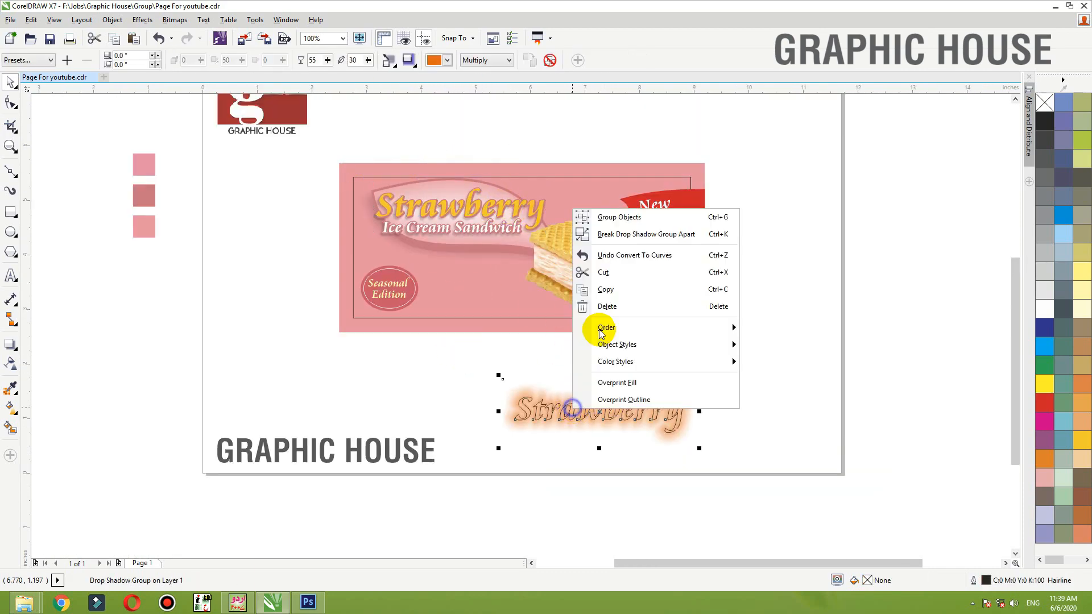
{"action": "left_click", "coordinate": [611, 237]}
{"action": "left_click", "coordinate": [874, 349]}
{"action": "left_click_drag", "start_coordinate": [642, 422], "coordinate": [575, 422]}
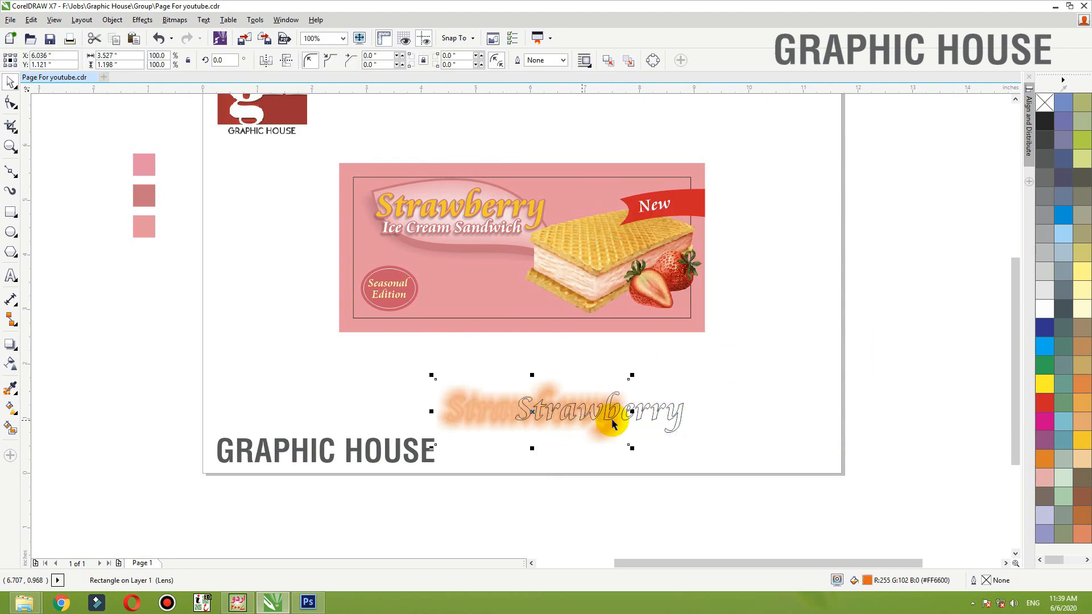
PowerClip the detached orange shadow inside the label's "Strawberry" title.
{"action": "right_click", "coordinate": [484, 414]}
{"action": "left_click", "coordinate": [441, 199]}
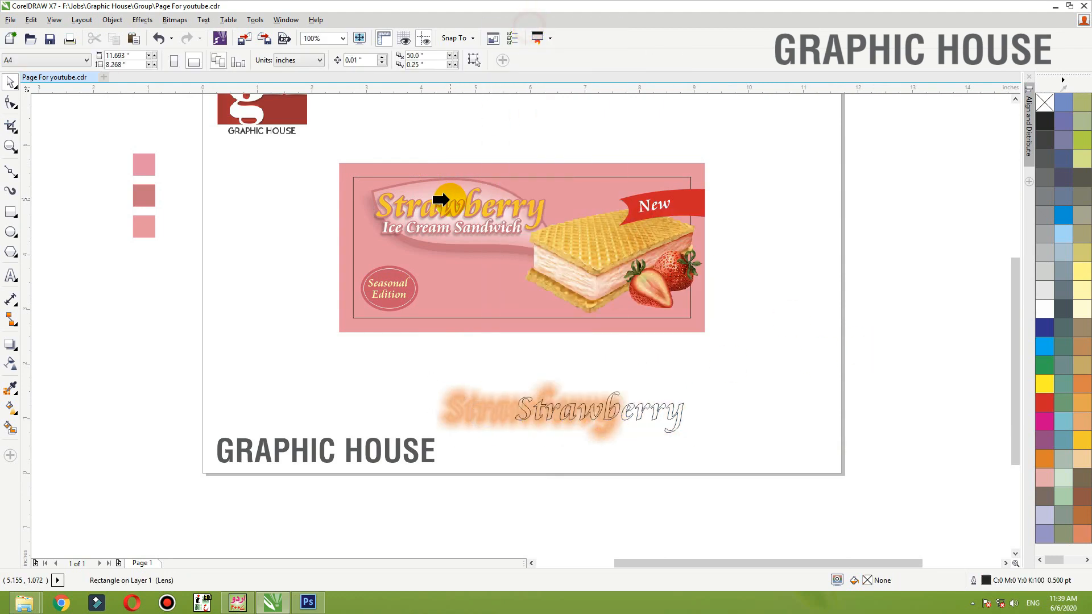
{"action": "scroll", "coordinate": [568, 151], "scroll_direction": "up", "scroll_amount": 3}
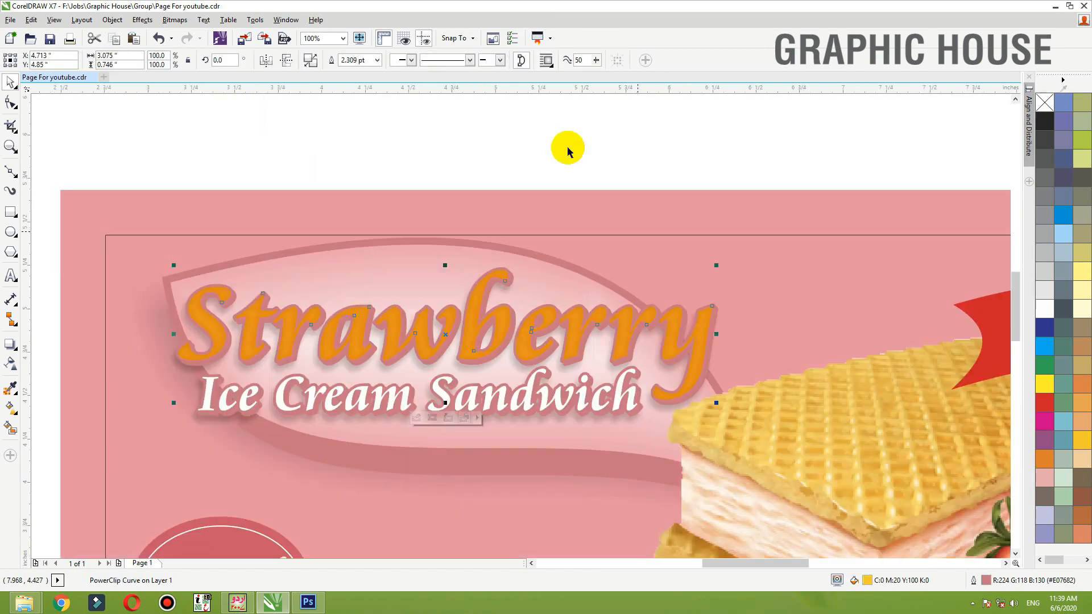
Move the "Strawberry" title up slightly, to about Y 4.885 in, and fill it with yellow C 0, M 0, Y 100, K 0.
{"action": "left_click_drag", "start_coordinate": [581, 326], "coordinate": [583, 319]}
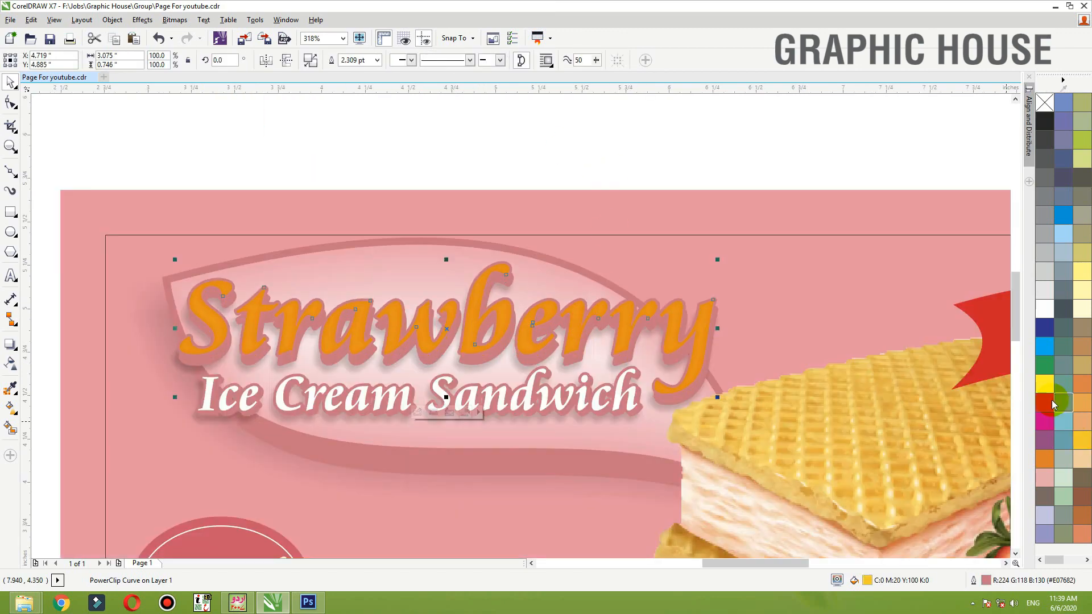
{"action": "left_click", "coordinate": [1046, 384]}
{"action": "left_click", "coordinate": [632, 146]}
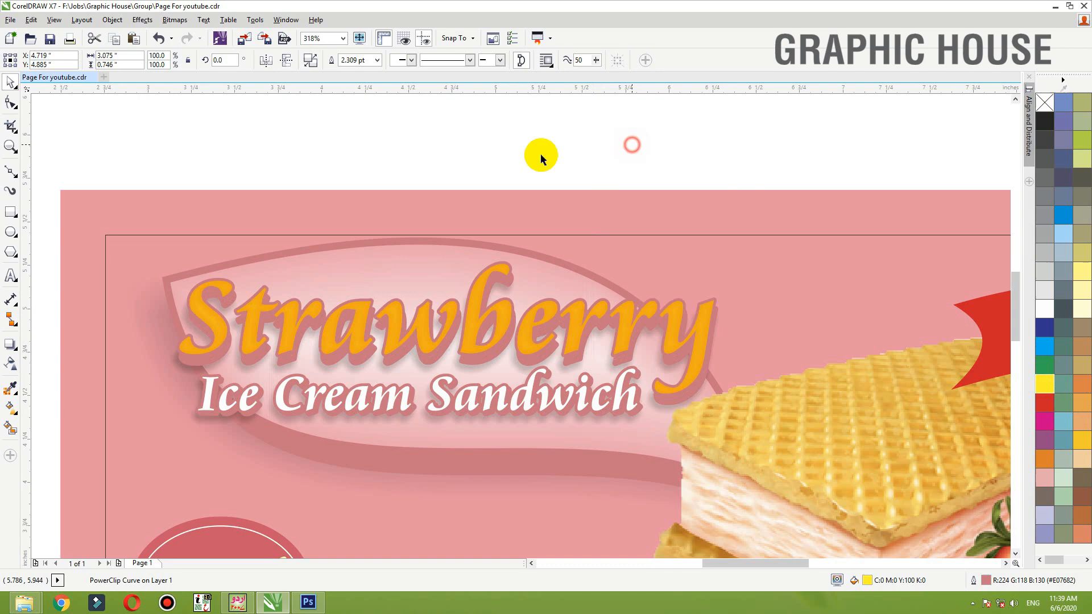
Open the "Strawberry" title's PowerClip contents to inspect the orange shadow, and leave the contents without editing.
{"action": "left_click", "coordinate": [476, 322]}
{"action": "left_click", "coordinate": [475, 321], "text": "ctrl"}
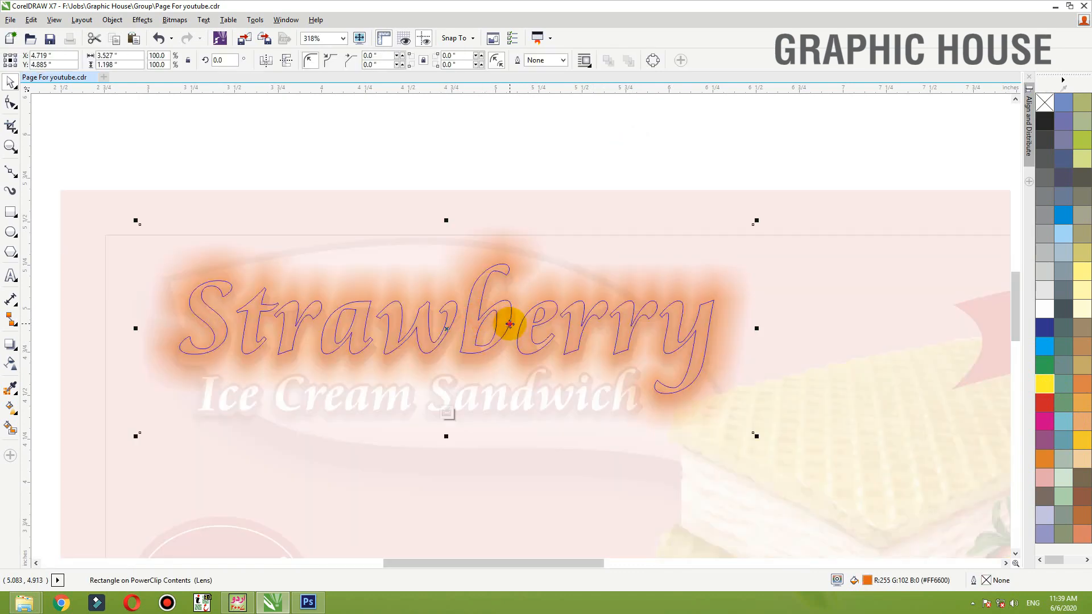
{"action": "left_click", "coordinate": [592, 193], "text": "ctrl"}
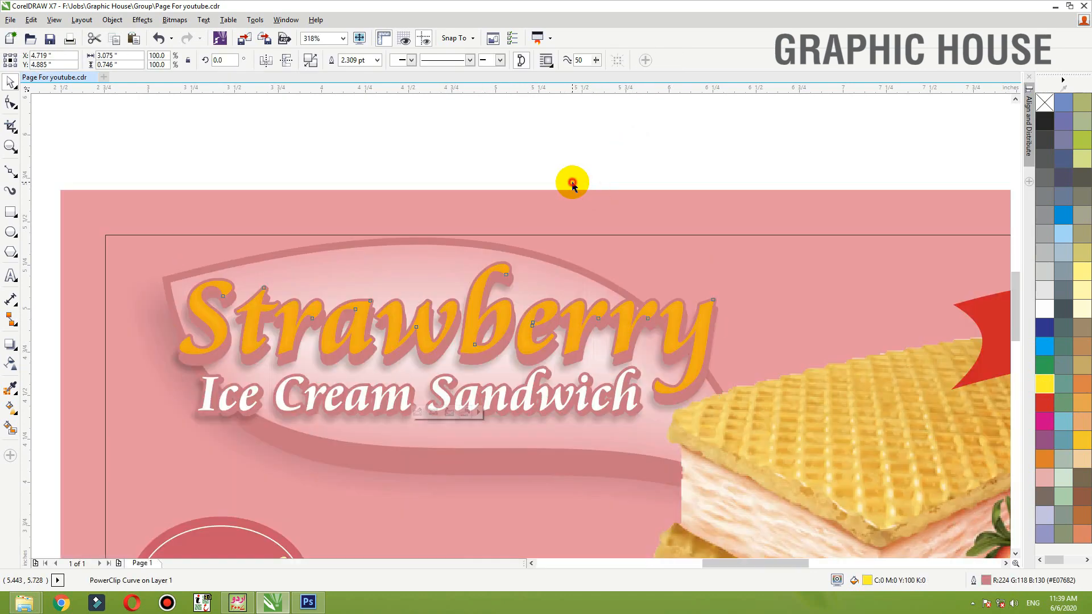
Try a white outline on the label's "Strawberry" title, and undo it.
{"action": "left_click", "coordinate": [489, 344]}
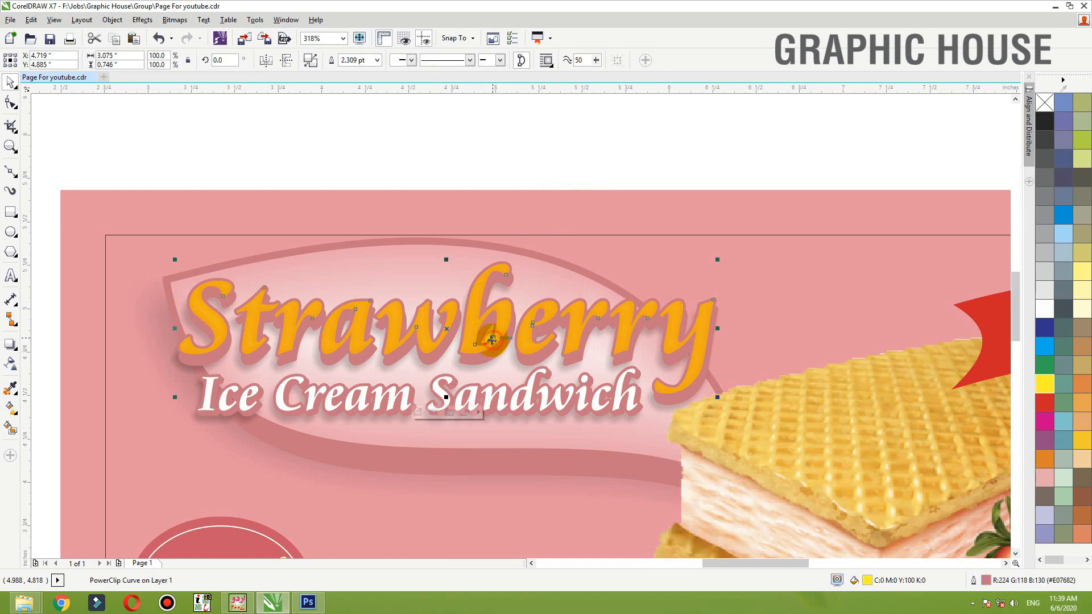
{"action": "right_click", "coordinate": [1042, 310]}
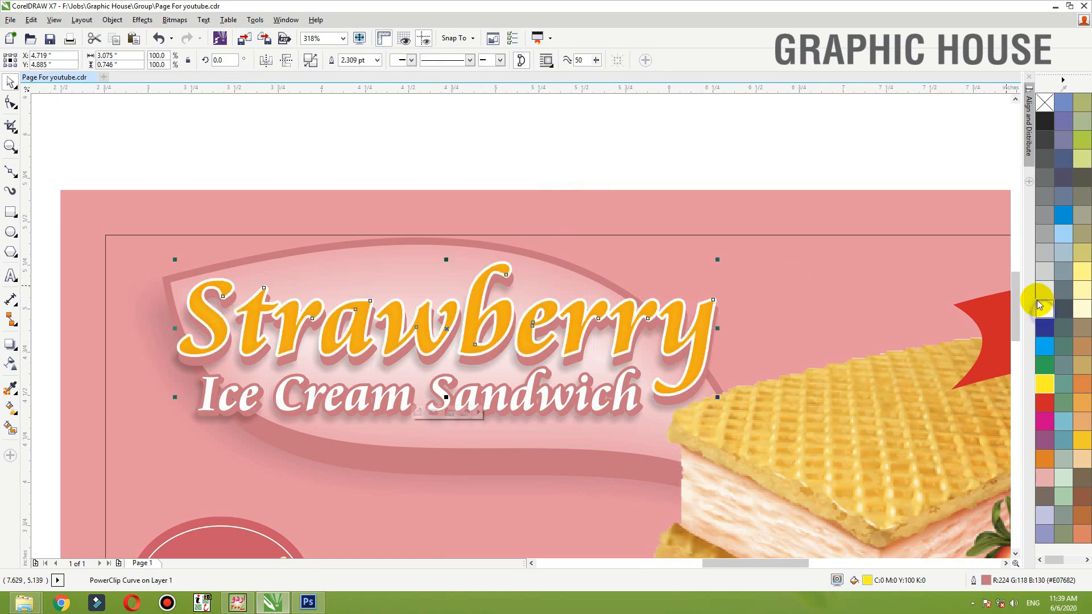
{"action": "left_click", "coordinate": [630, 136]}
{"action": "key", "text": "ctrl+z"}
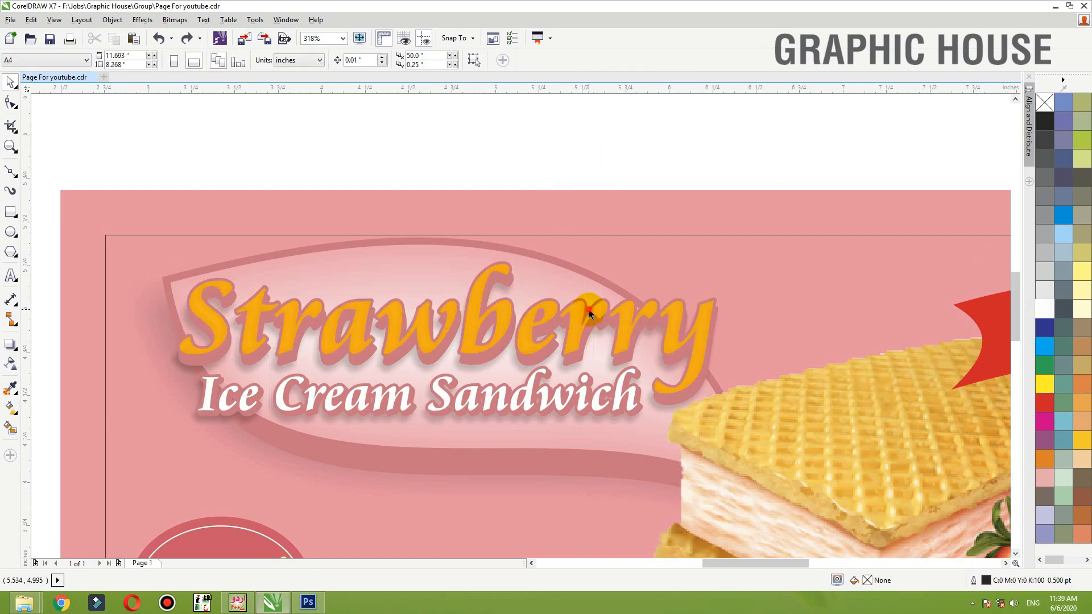
Recolor the outlines of the "Strawberry" and "Ice Cream Sandwich" titles with the light pink sampled from the lowest pink swatch.
{"action": "left_click", "coordinate": [590, 314]}
{"action": "left_click", "coordinate": [559, 400], "text": "shift"}
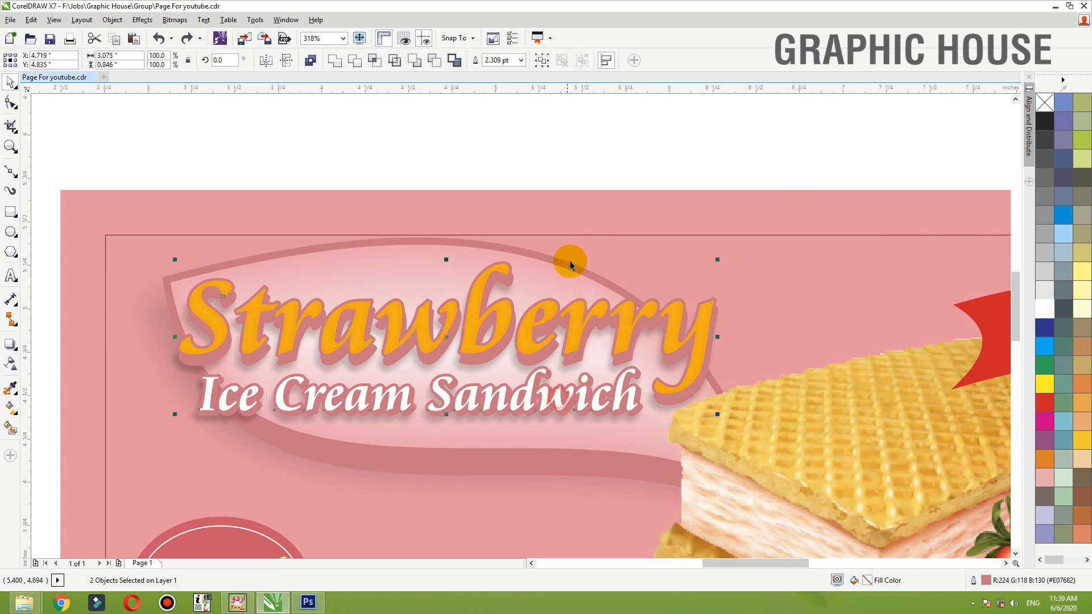
{"action": "scroll", "coordinate": [573, 252], "scroll_direction": "down", "scroll_amount": 2}
{"action": "left_click_drag", "start_coordinate": [704, 233], "coordinate": [259, 325]}
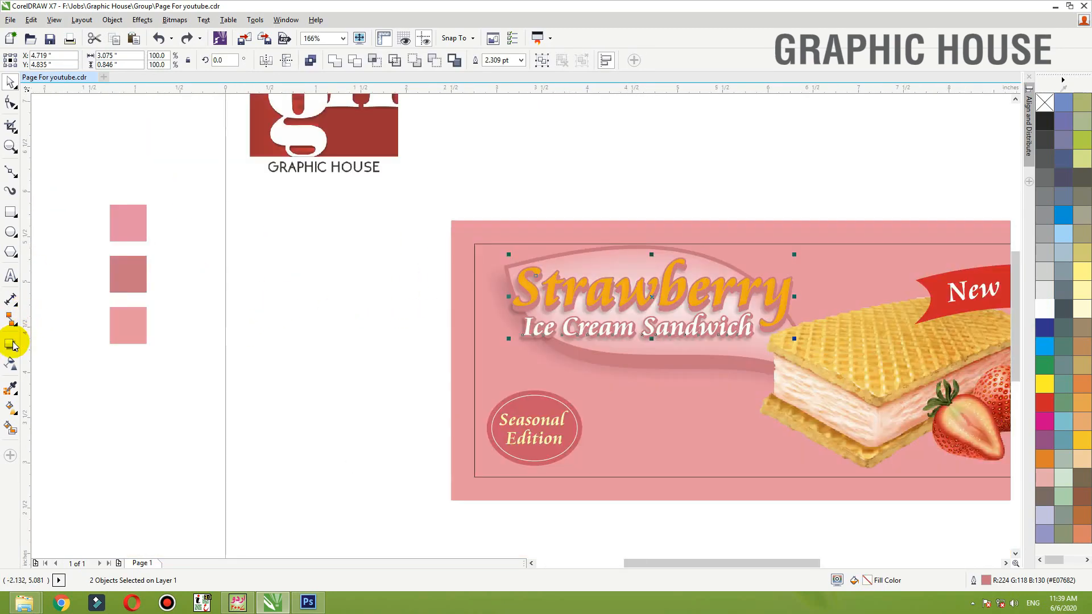
{"action": "left_click", "coordinate": [12, 390]}
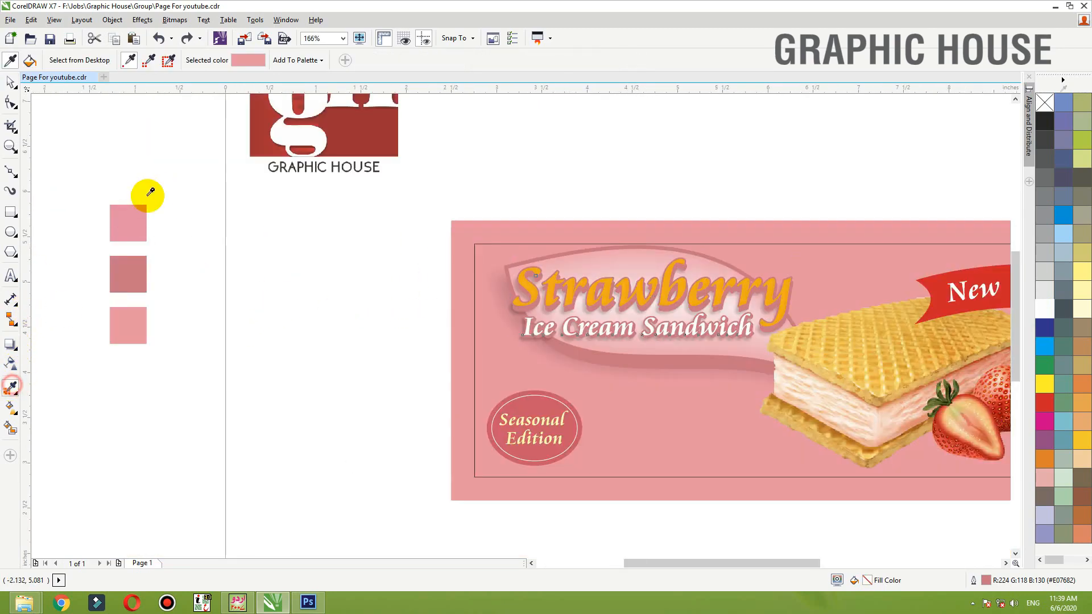
{"action": "left_click", "coordinate": [131, 330]}
{"action": "scroll", "coordinate": [476, 264], "scroll_direction": "up", "scroll_amount": 3}
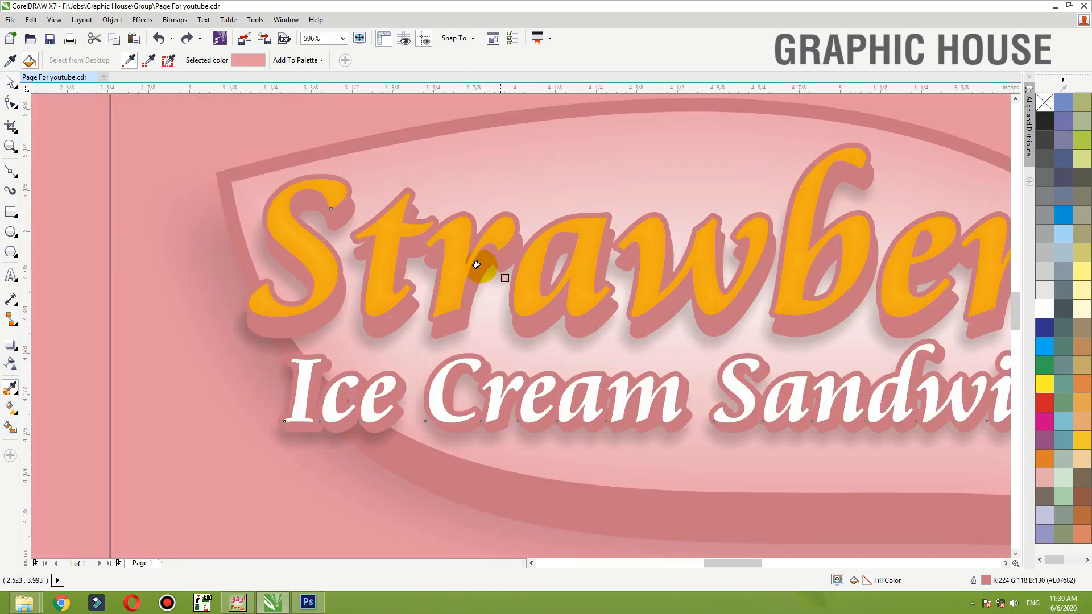
{"action": "left_click", "coordinate": [410, 194]}
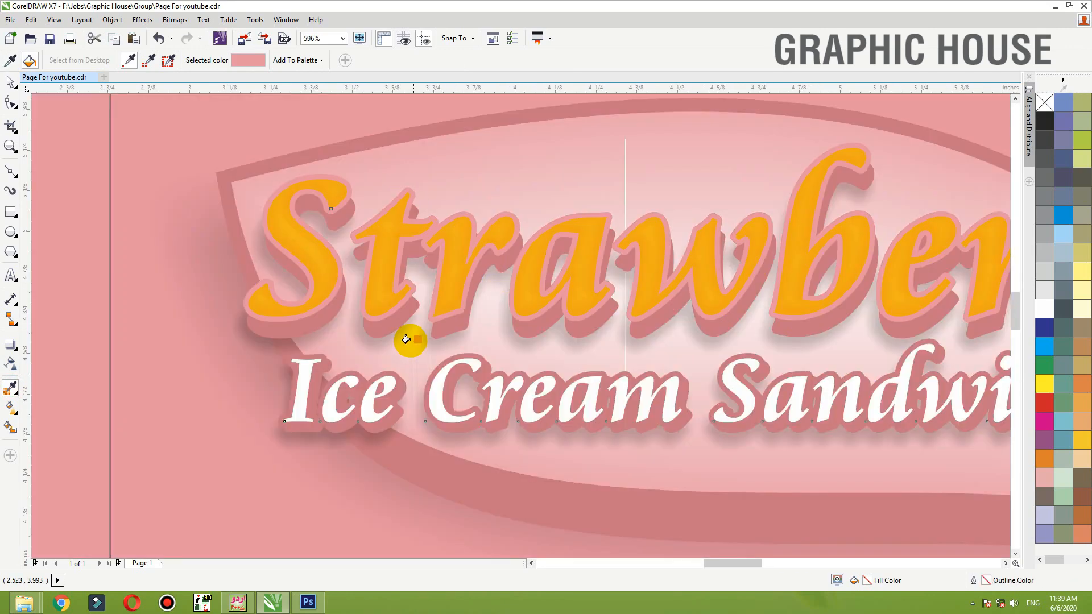
{"action": "left_click", "coordinate": [389, 372]}
{"action": "scroll", "coordinate": [469, 357], "scroll_direction": "down", "scroll_amount": 1}
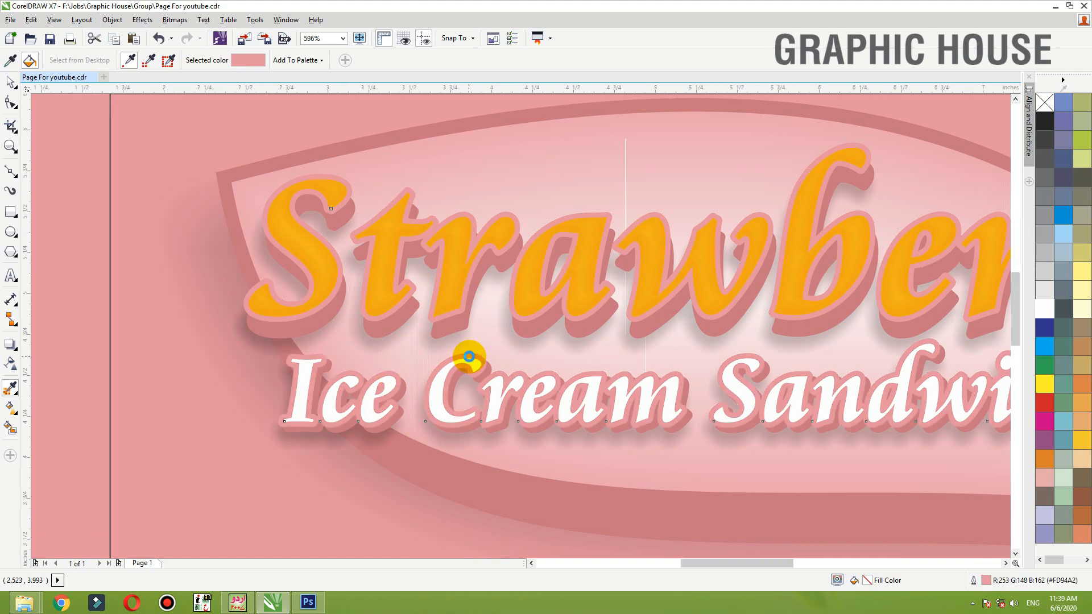
Recolor only the "Strawberry" title's outline with the darker pink R 224, G 118, B 130 sampled from its shadow edge.
{"action": "key", "text": "space"}
{"action": "left_click", "coordinate": [161, 350]}
{"action": "left_click", "coordinate": [606, 351]}
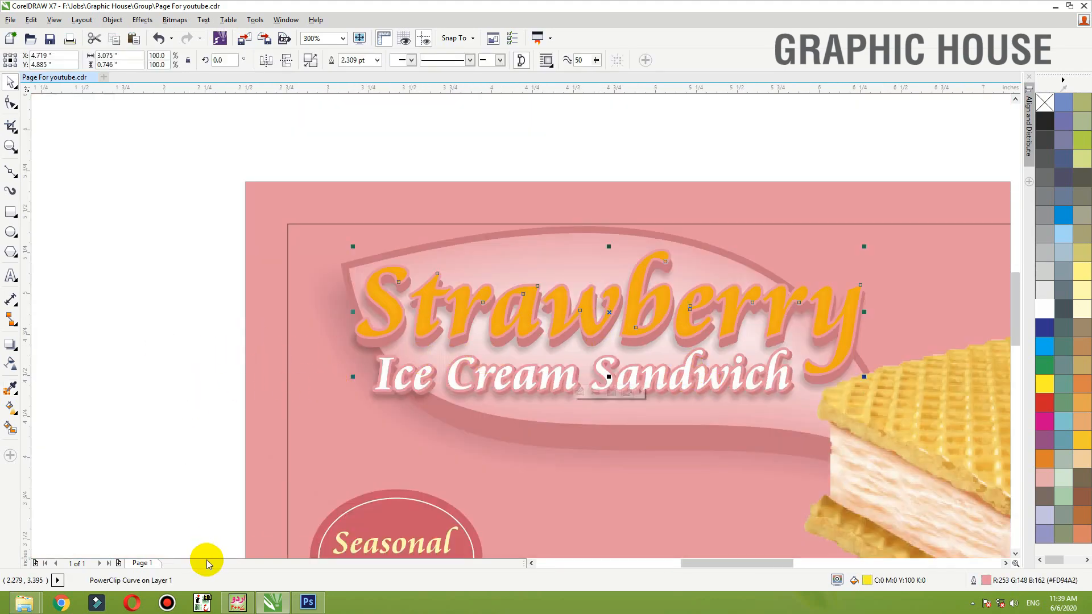
{"action": "left_click_drag", "start_coordinate": [659, 323], "coordinate": [383, 406]}
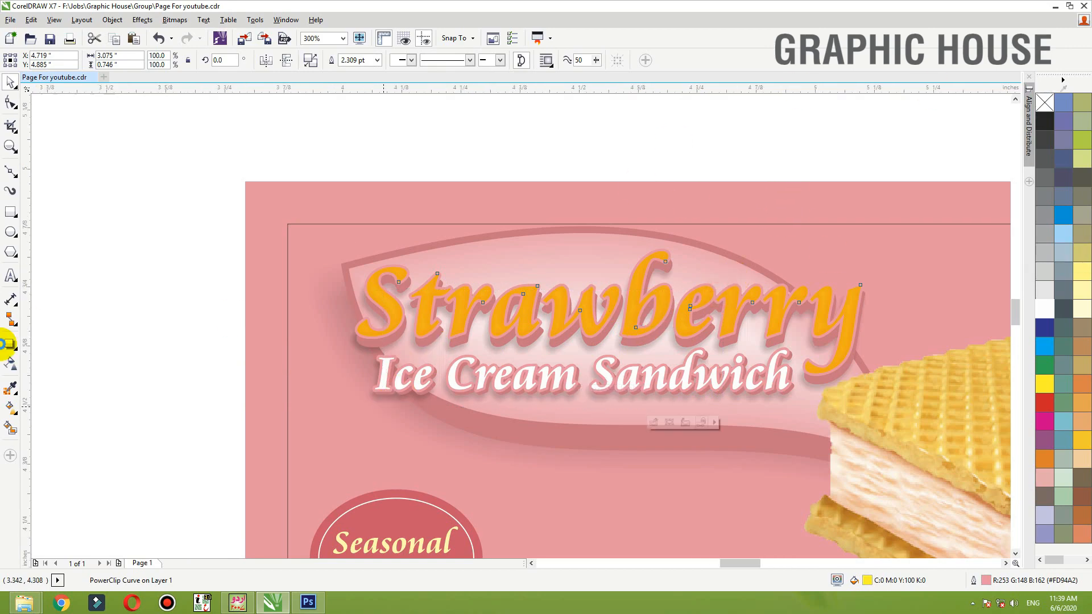
{"action": "left_click", "coordinate": [530, 306]}
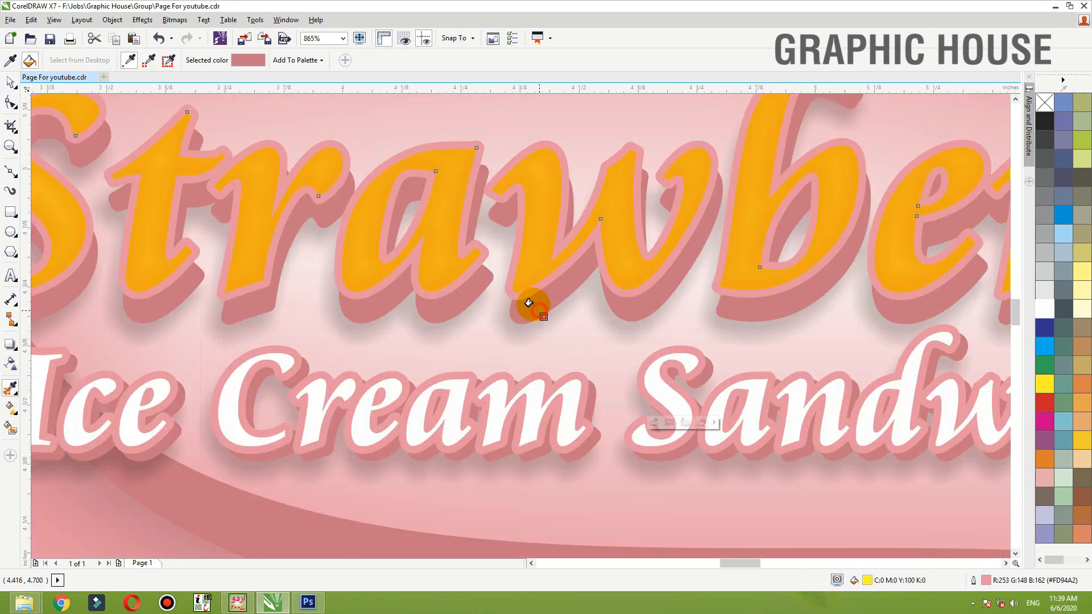
{"action": "left_click", "coordinate": [523, 294]}
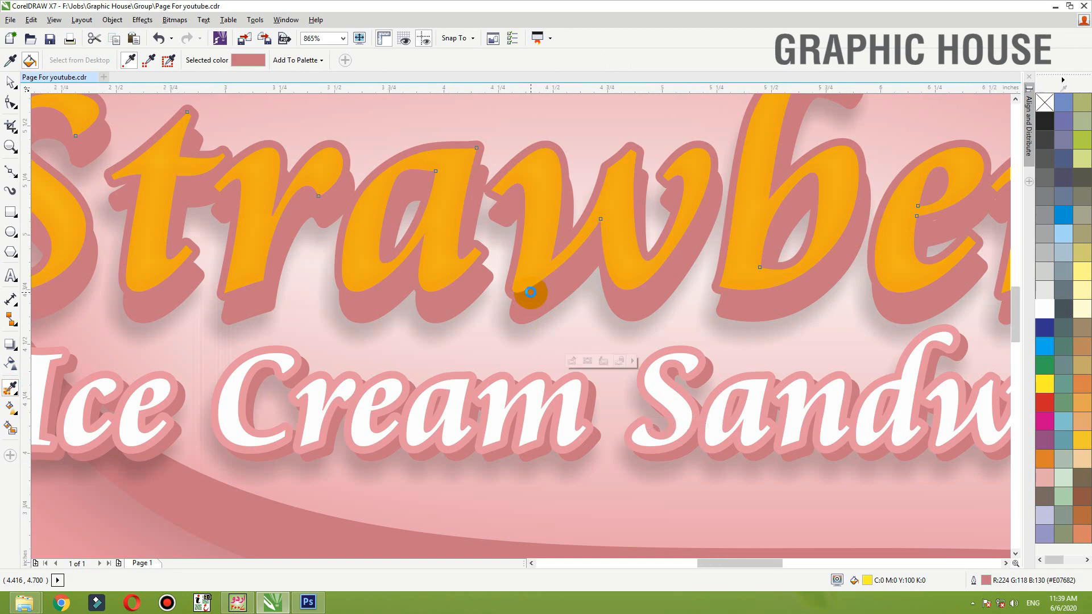
{"action": "scroll", "coordinate": [529, 295], "scroll_direction": "down", "scroll_amount": 2}
{"action": "key", "text": "space"}
Try the "Strawberry" title without its orange shading by moving the clipped shadow out of the frame, and undo the move.
{"action": "left_click", "coordinate": [535, 284]}
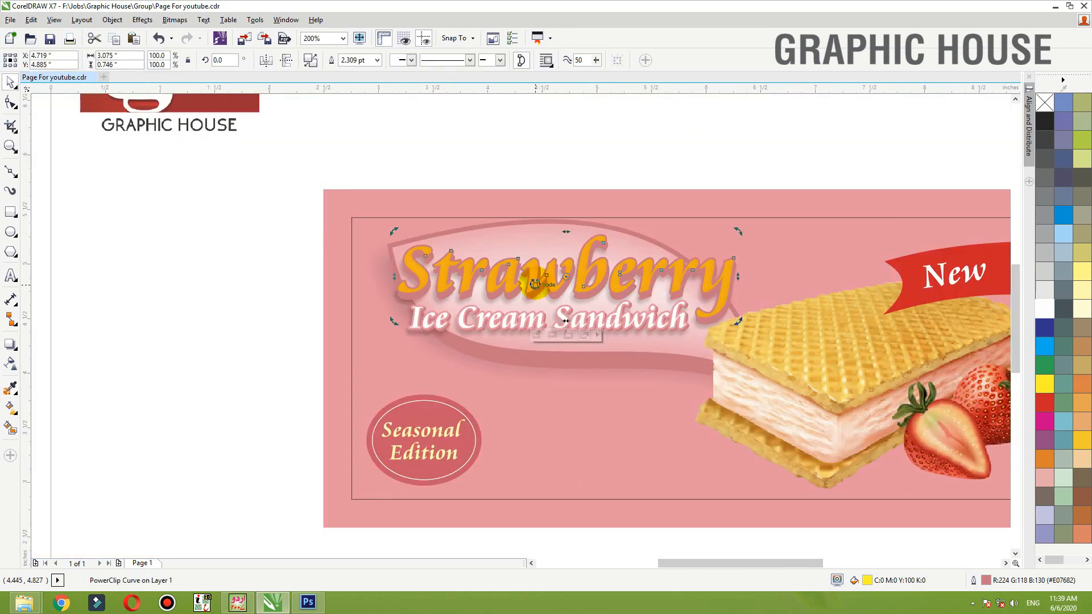
{"action": "left_click", "coordinate": [589, 269], "text": "ctrl"}
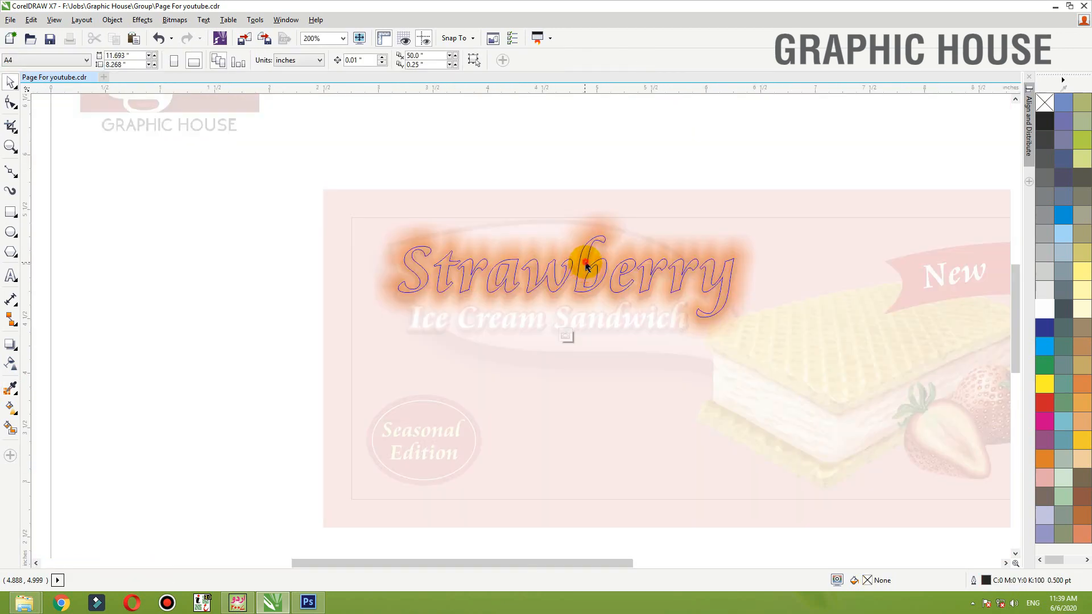
{"action": "left_click_drag", "start_coordinate": [588, 267], "coordinate": [617, 156]}
{"action": "left_click", "coordinate": [261, 366], "text": "ctrl"}
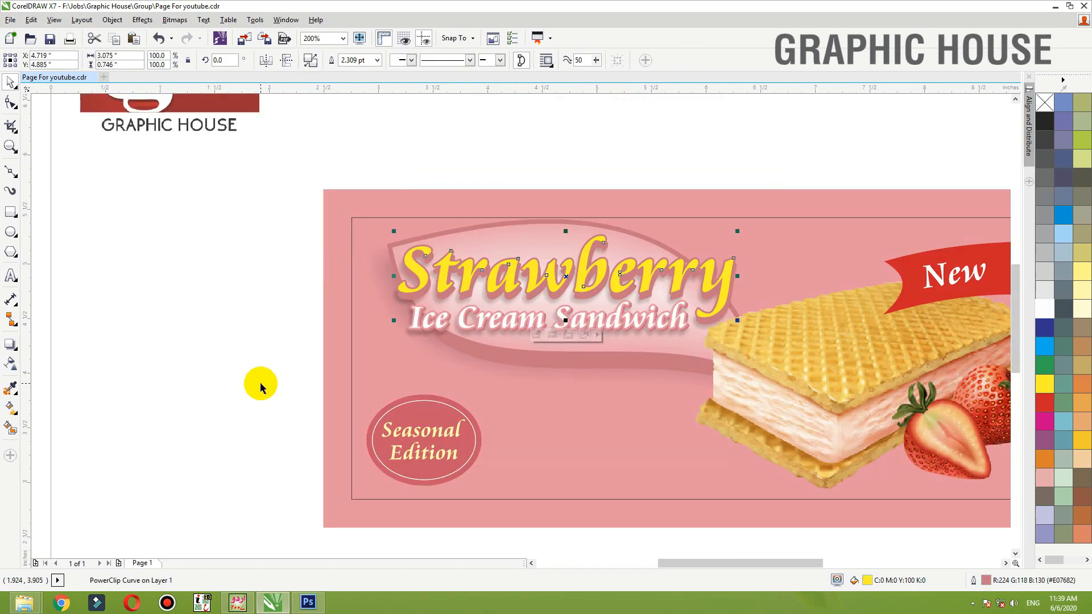
{"action": "key", "text": "ctrl+z"}
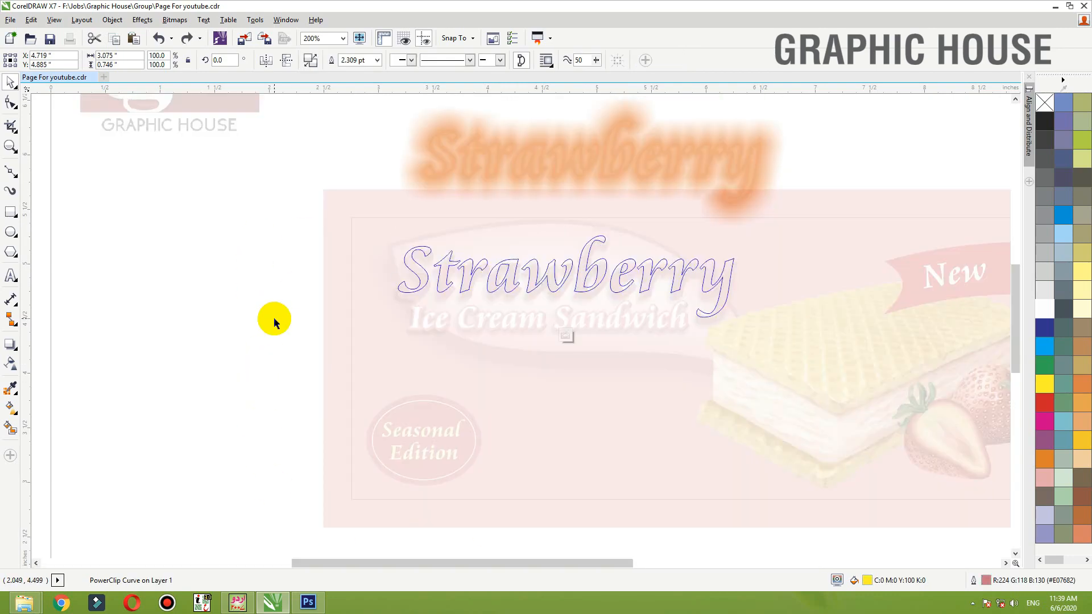
{"action": "key", "text": "ctrl+z"}
{"action": "left_click", "coordinate": [237, 308], "text": "ctrl"}
{"action": "scroll", "coordinate": [391, 339], "scroll_direction": "down", "scroll_amount": 1}
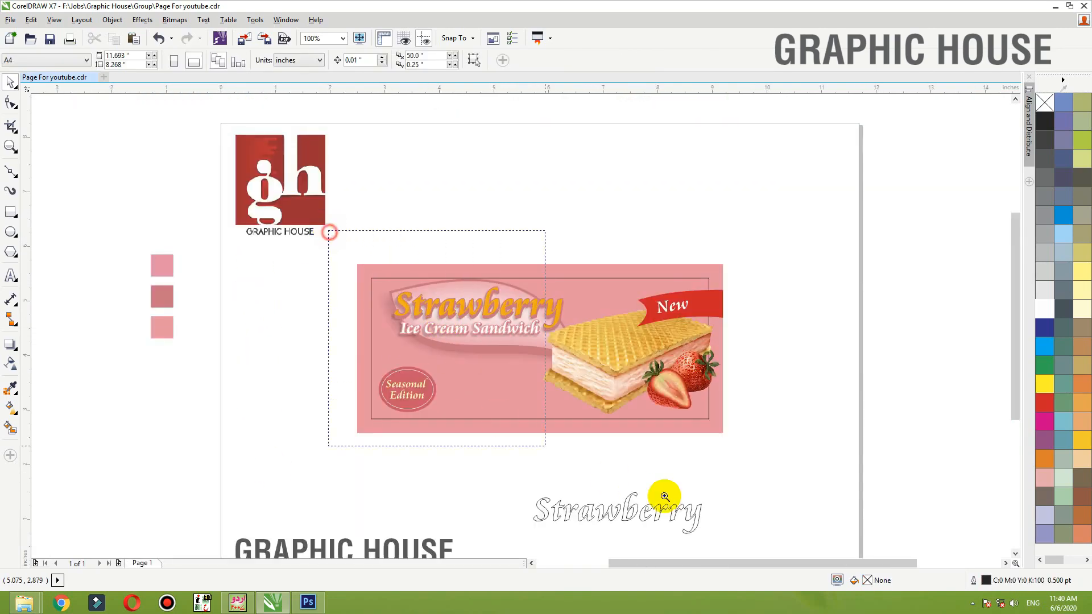
Scale the "Seasonal Edition" badge down to about 93.3%.
{"action": "left_click_drag", "start_coordinate": [665, 497], "coordinate": [771, 538]}
{"action": "left_click_drag", "start_coordinate": [384, 419], "coordinate": [206, 251]}
{"action": "left_click_drag", "start_coordinate": [347, 296], "coordinate": [343, 297]}
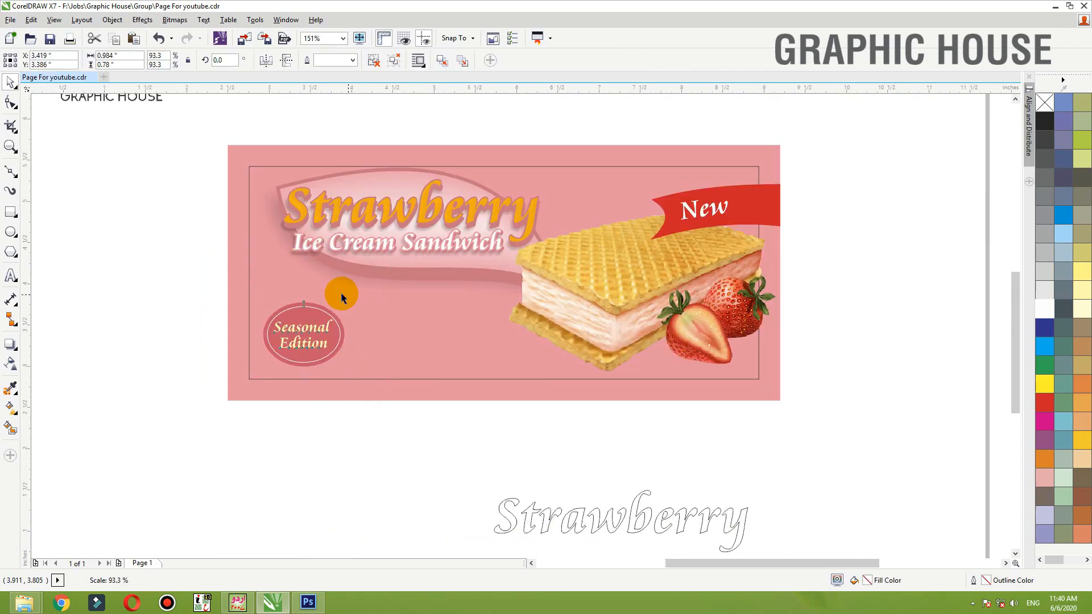
Scale the "Strawberry" and "Ice Cream Sandwich" titles down together to about 3.095 in wide and 0.913 in high.
{"action": "left_click_drag", "start_coordinate": [190, 305], "coordinate": [589, 146]}
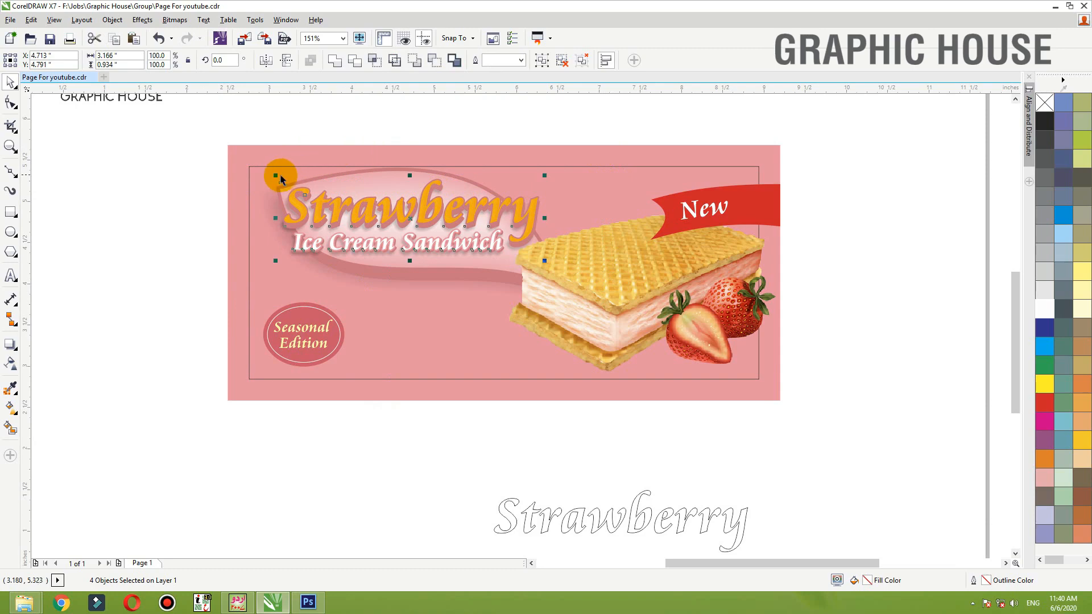
{"action": "left_click_drag", "start_coordinate": [277, 176], "coordinate": [283, 177]}
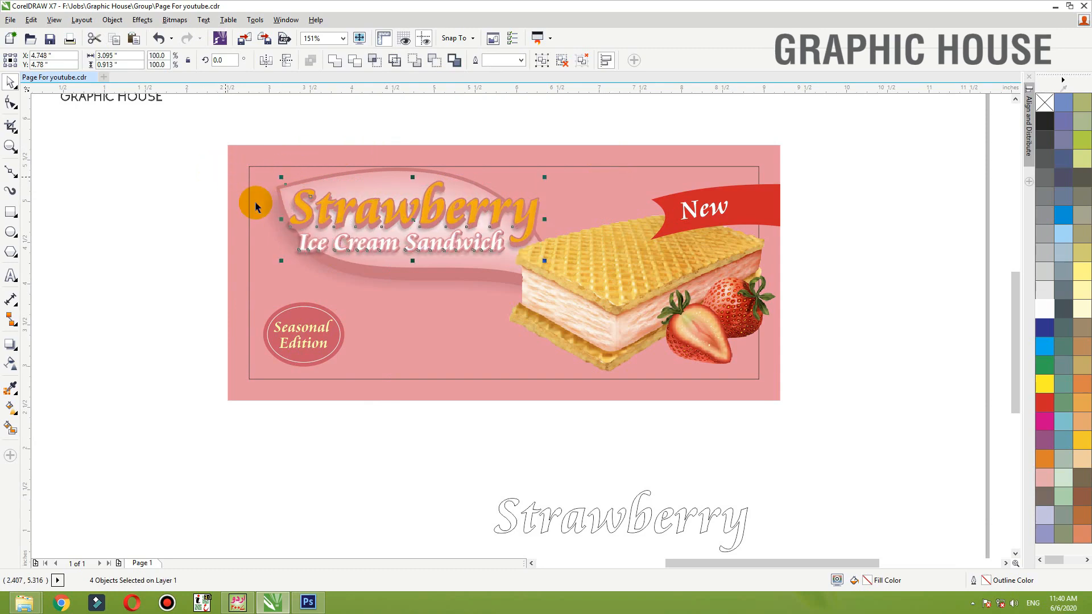
{"action": "left_click", "coordinate": [184, 248]}
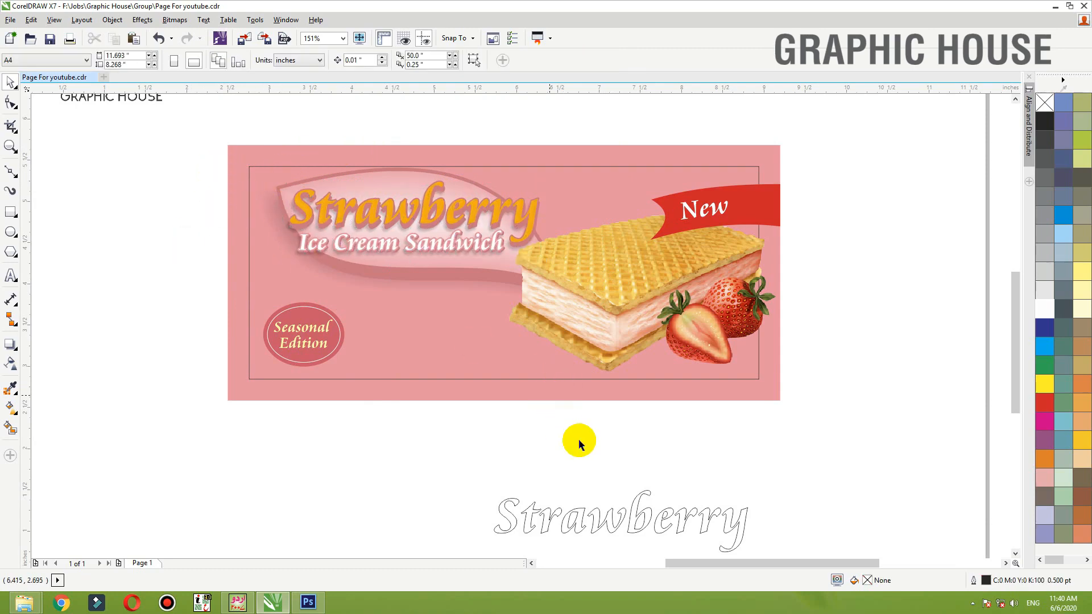
Delete the spare unfilled "Strawberry" outline text below the label.
{"action": "left_click", "coordinate": [620, 529]}
{"action": "key", "text": "Delete"}
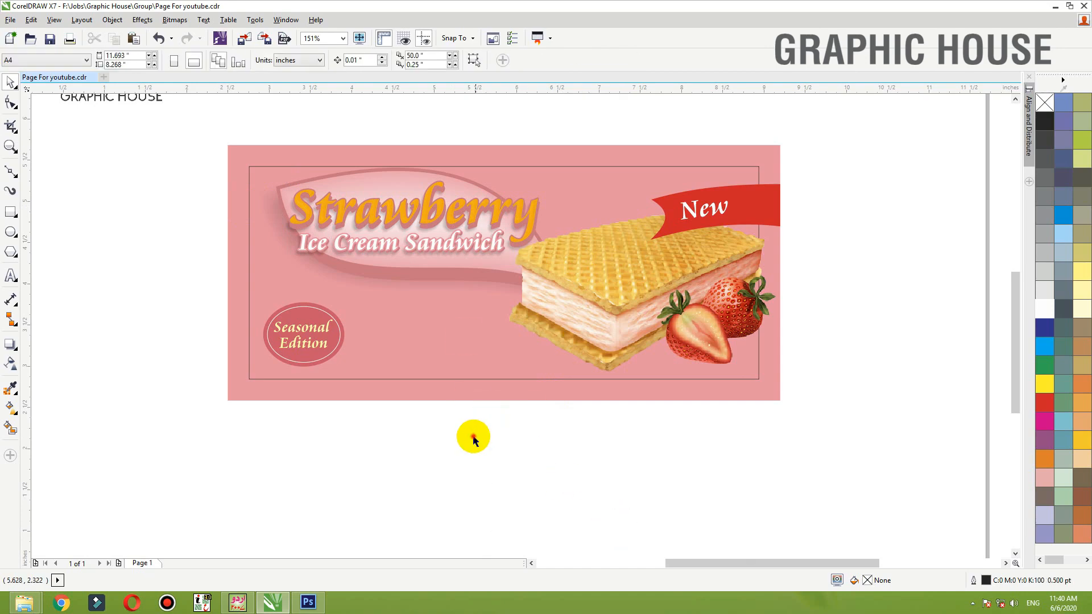
{"action": "key", "text": "F4"}
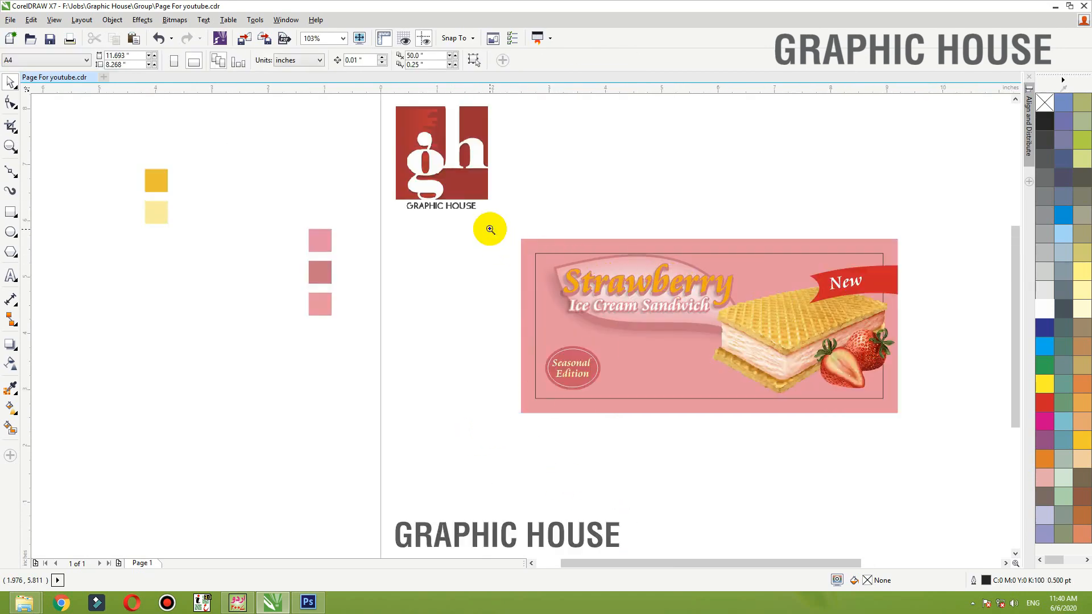
{"action": "left_click_drag", "start_coordinate": [491, 229], "coordinate": [953, 446]}
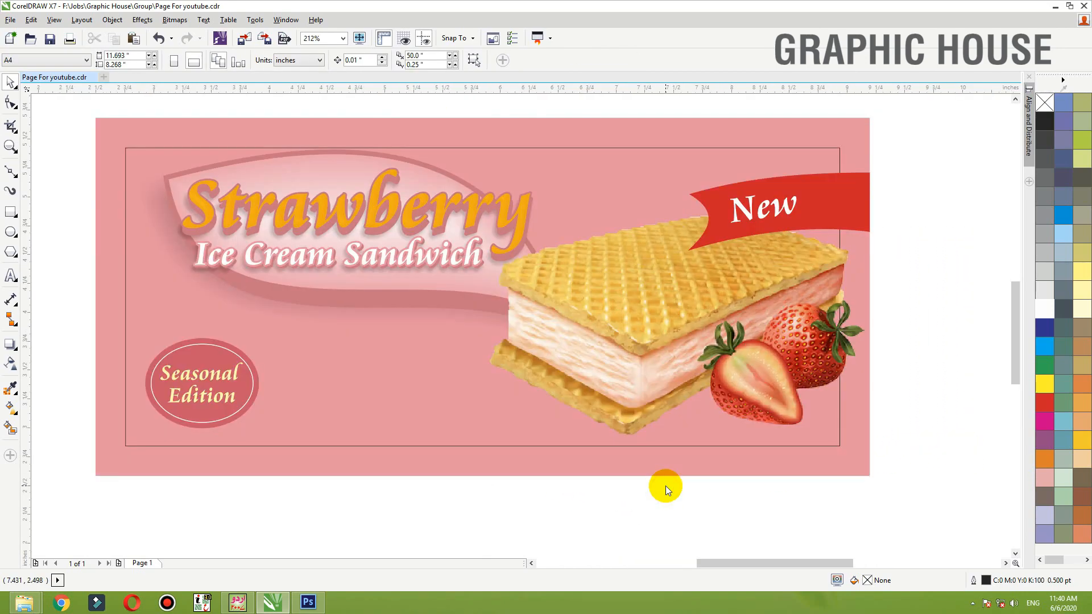
Import The-best-top-desktop-pink-wallpapers-hd-pink-wallpaper-3.jpg from D:, Data Wallpaper, pink, and place it over the label about 4.08 by 2.55 in.
{"action": "key", "text": "ctrl+i"}
{"action": "left_click", "coordinate": [57, 223]}
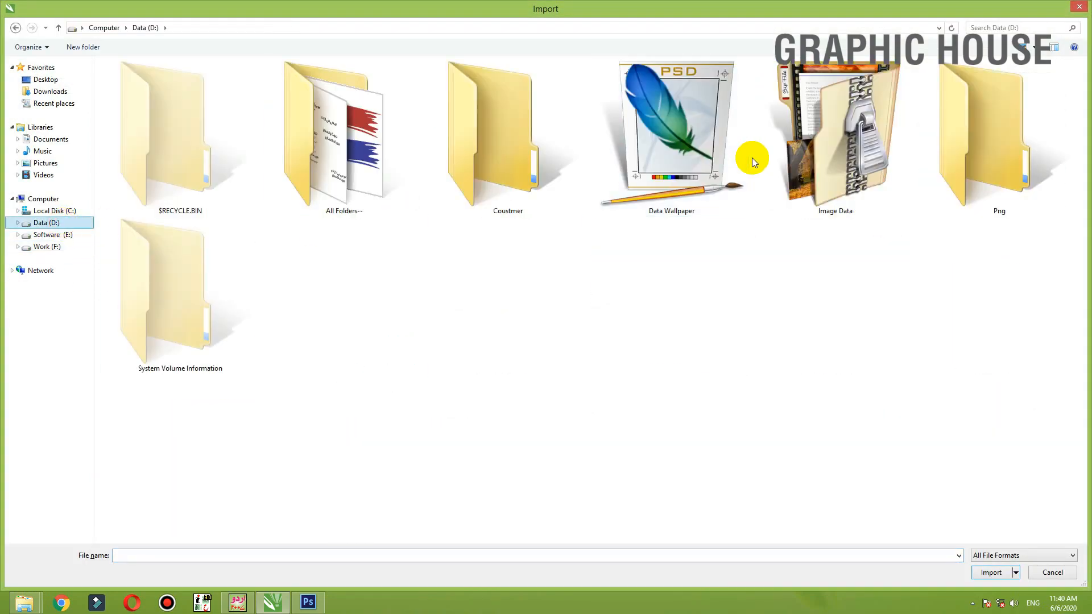
{"action": "double_click", "coordinate": [665, 143]}
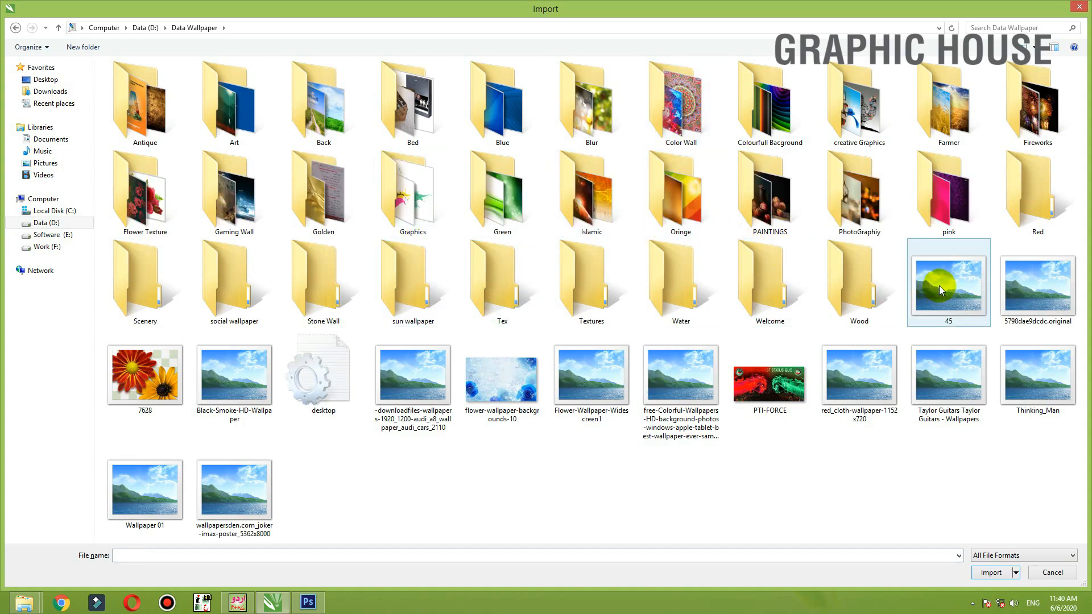
{"action": "double_click", "coordinate": [943, 220]}
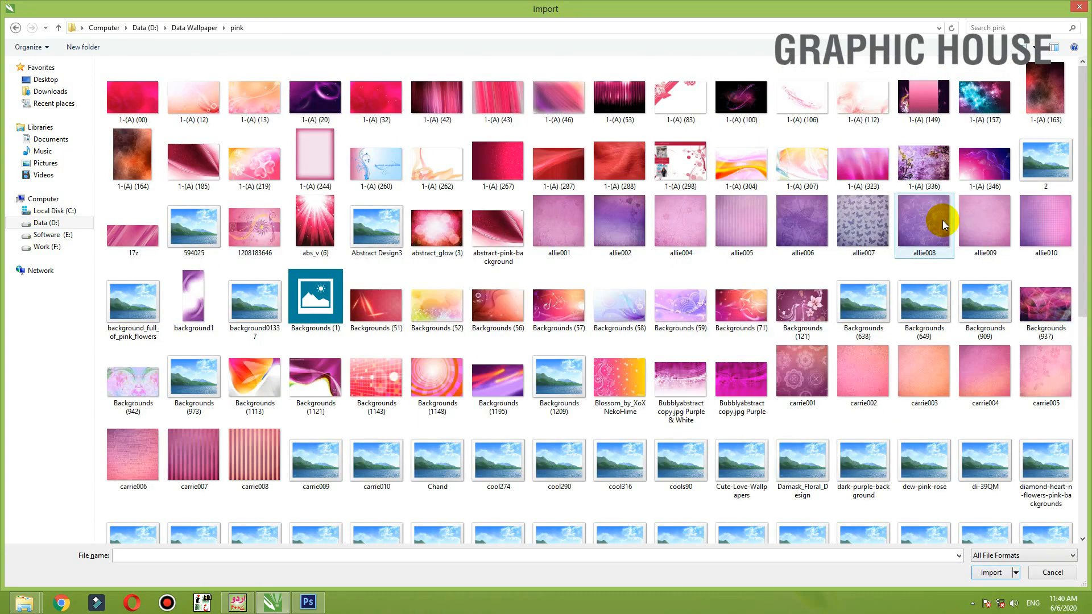
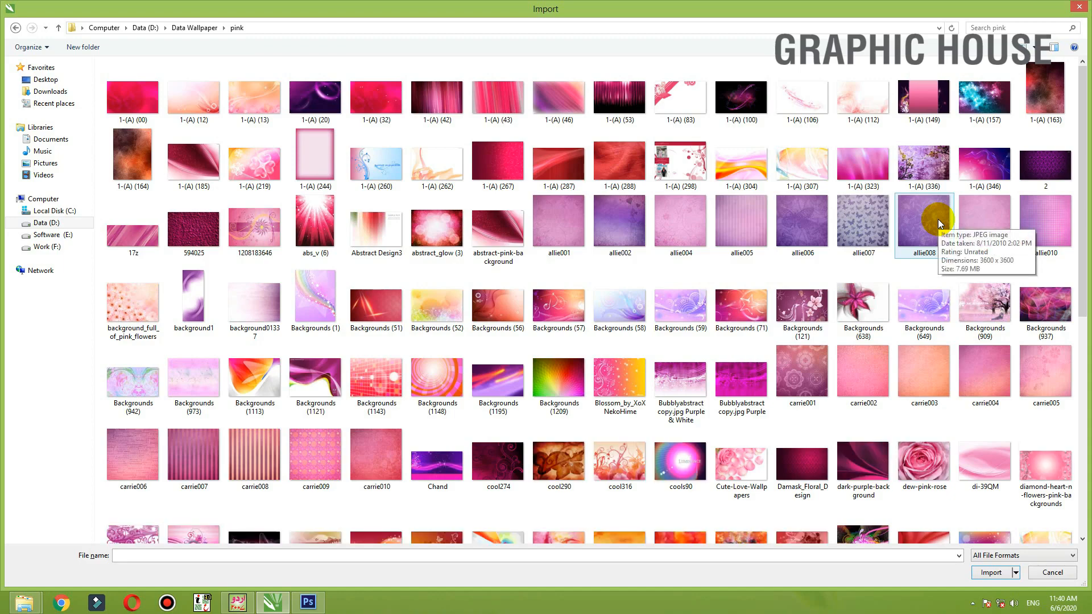
{"action": "scroll", "coordinate": [937, 220], "scroll_direction": "down", "scroll_amount": 3}
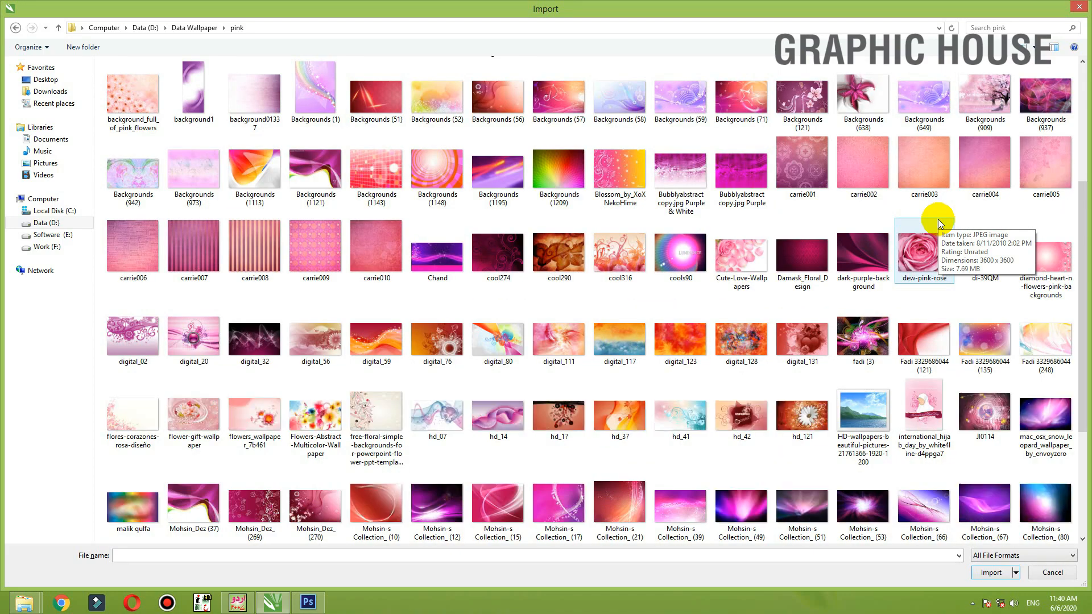
{"action": "scroll", "coordinate": [938, 219], "scroll_direction": "down", "scroll_amount": 3}
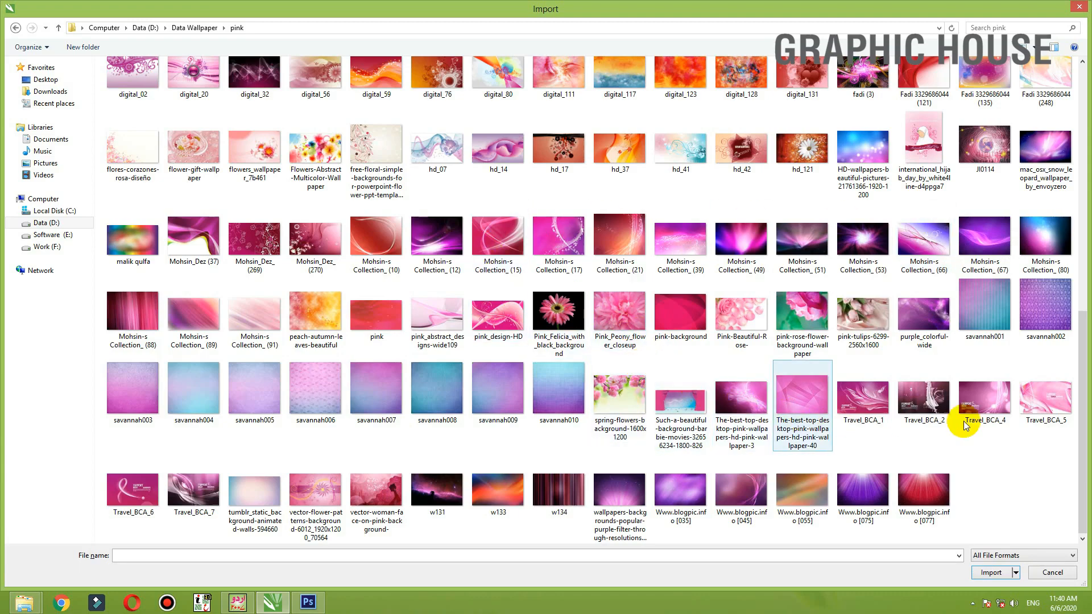
{"action": "left_click", "coordinate": [741, 404]}
{"action": "double_click", "coordinate": [742, 404]}
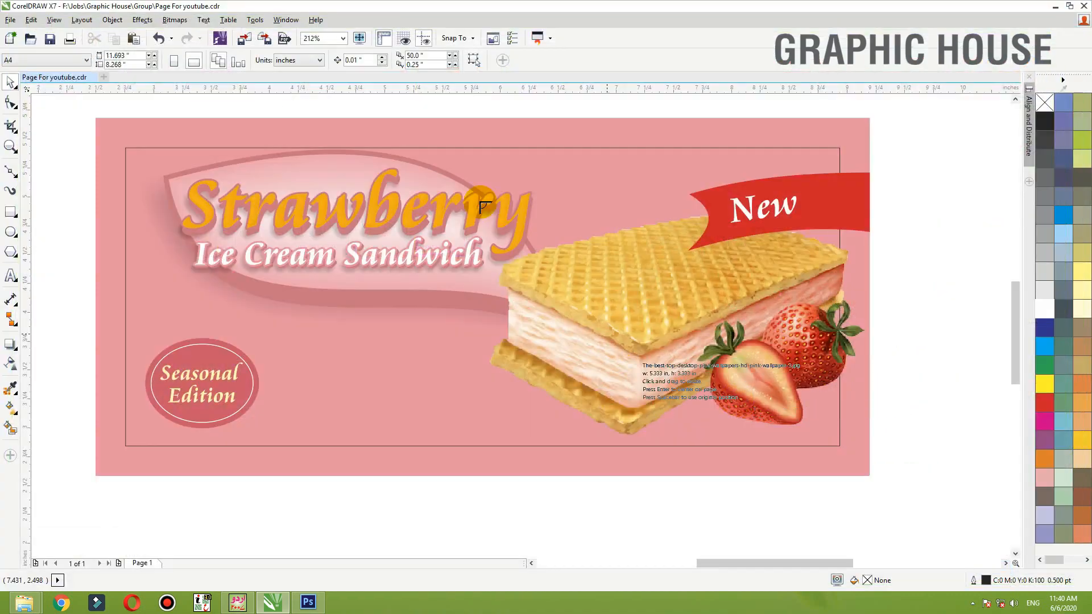
{"action": "left_click", "coordinate": [673, 331]}
PowerClip the wallpaper image inside the pink label background, and move it within the frame to about X 6.276, Y 3.793 in.
{"action": "right_click", "coordinate": [666, 225]}
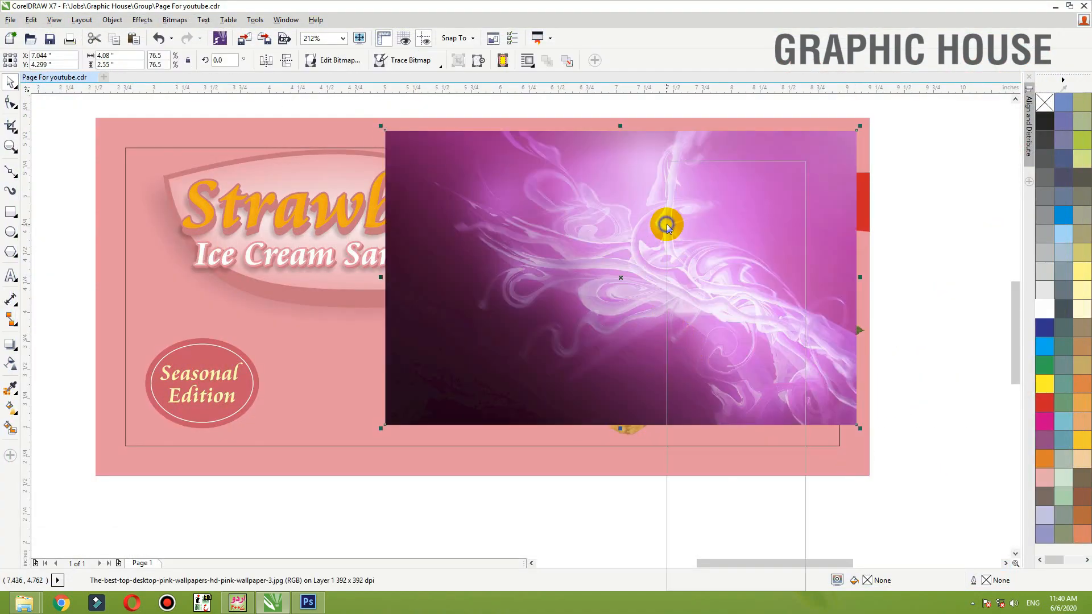
{"action": "left_click", "coordinate": [690, 172]}
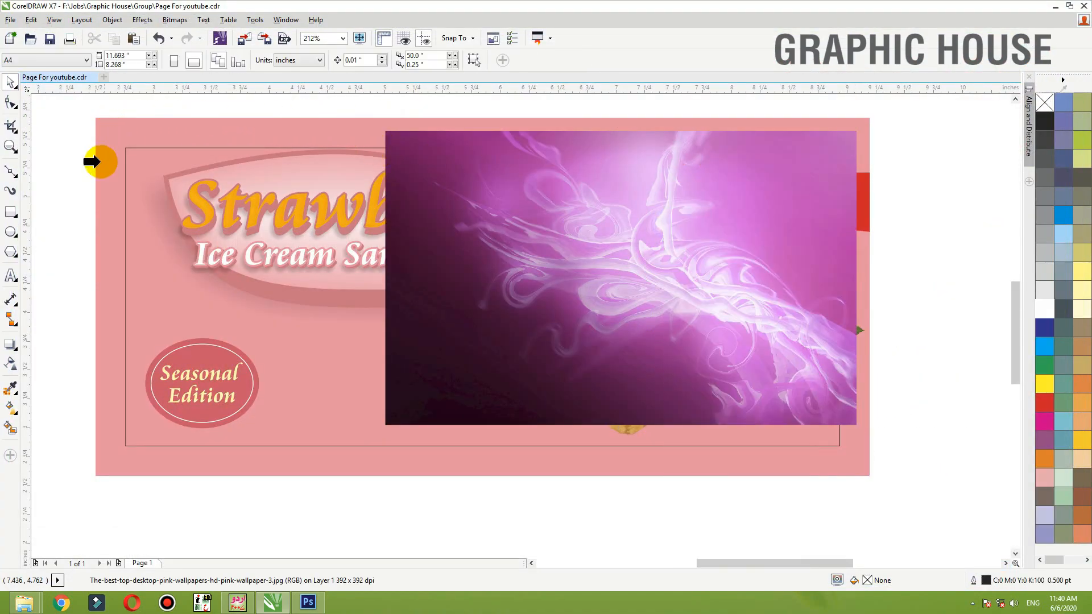
{"action": "left_click", "coordinate": [107, 309]}
{"action": "left_click", "coordinate": [107, 309], "text": "ctrl"}
{"action": "left_click_drag", "start_coordinate": [570, 343], "coordinate": [479, 405]}
{"action": "scroll", "coordinate": [663, 346], "scroll_direction": "down", "scroll_amount": 1}
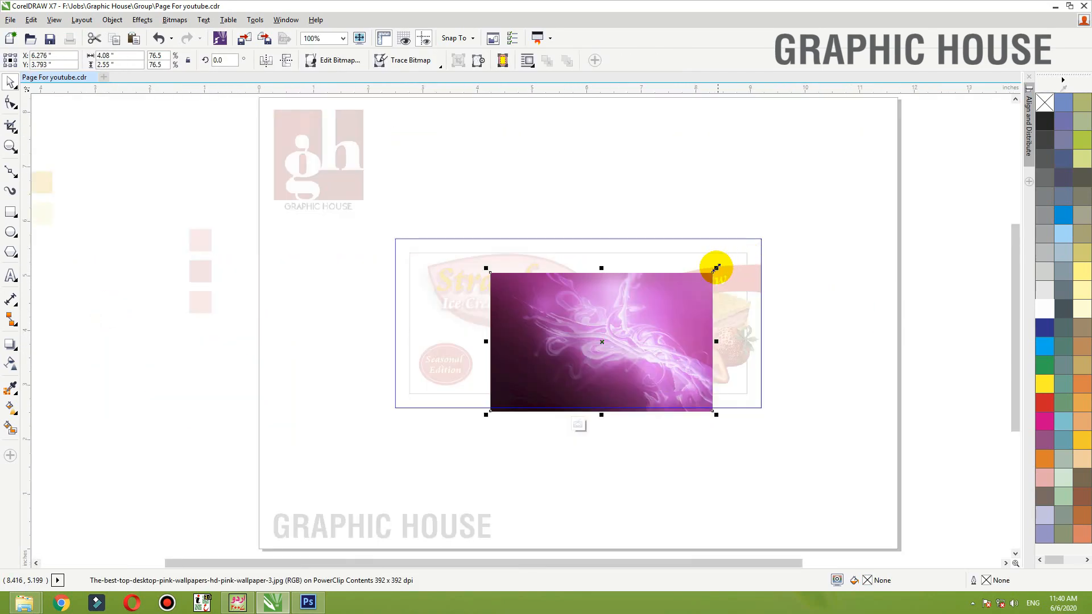
Enlarge the wallpaper inside the label frame to about 5.391 by 3.369 in and fade out its left side with a linear transparency.
{"action": "left_click_drag", "start_coordinate": [716, 268], "coordinate": [766, 257]}
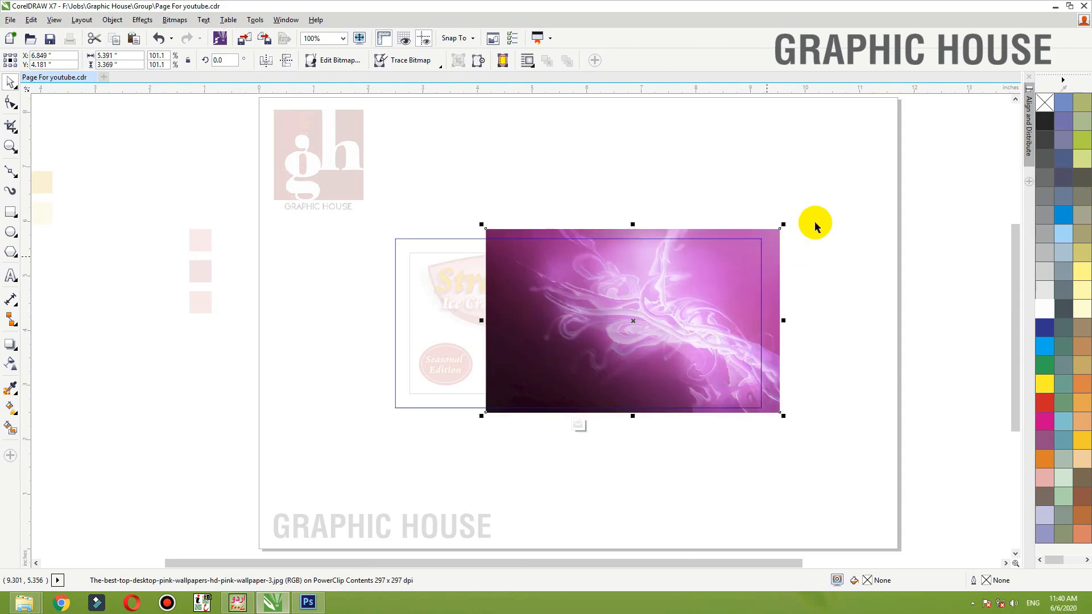
{"action": "key", "text": "F2"}
{"action": "left_click_drag", "start_coordinate": [914, 193], "coordinate": [223, 569]}
{"action": "left_click", "coordinate": [11, 363]}
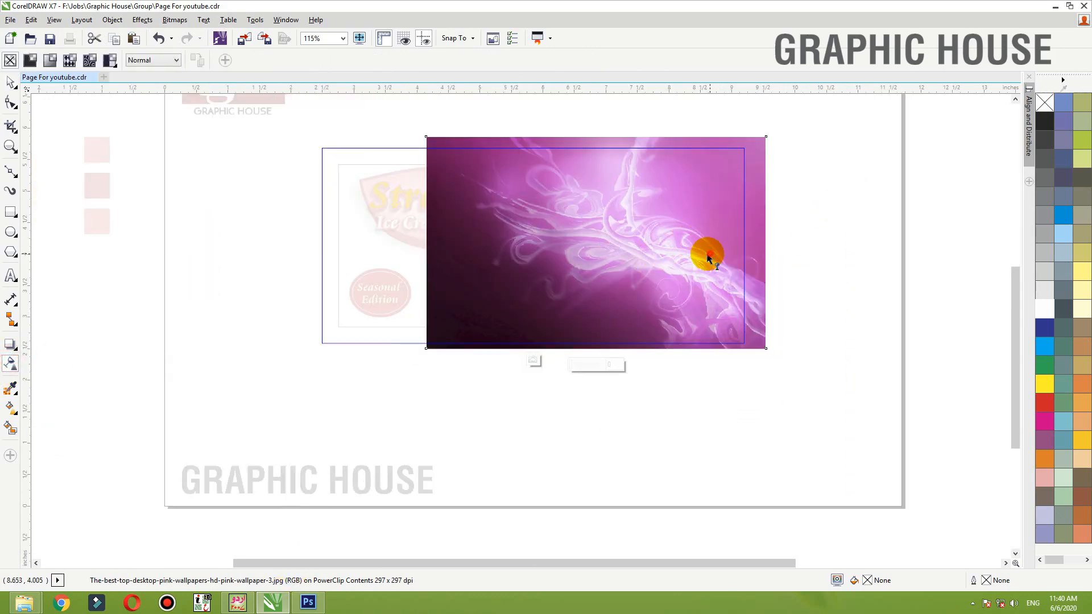
{"action": "left_click_drag", "start_coordinate": [708, 257], "coordinate": [495, 254]}
{"action": "key", "text": "space"}
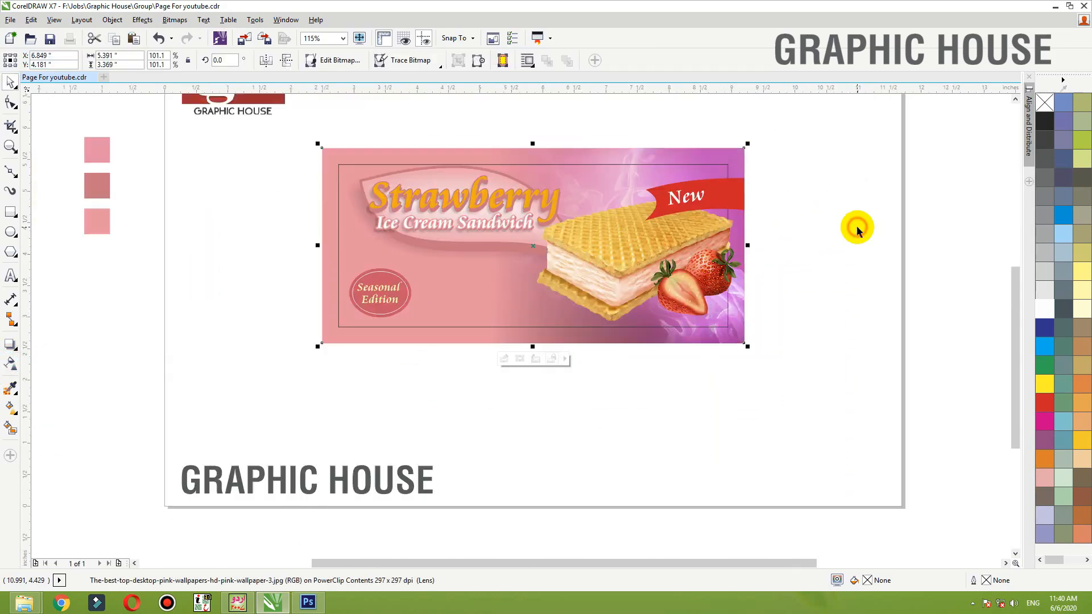
{"action": "left_click", "coordinate": [857, 228], "text": "ctrl"}
Enlarge the faded wallpaper inside the frame to about 6.526 by 4.214 in, rotated to 358.003°, and soften it with more transparency.
{"action": "key", "text": "shift+F2"}
{"action": "scroll", "coordinate": [746, 281], "scroll_direction": "down", "scroll_amount": 1}
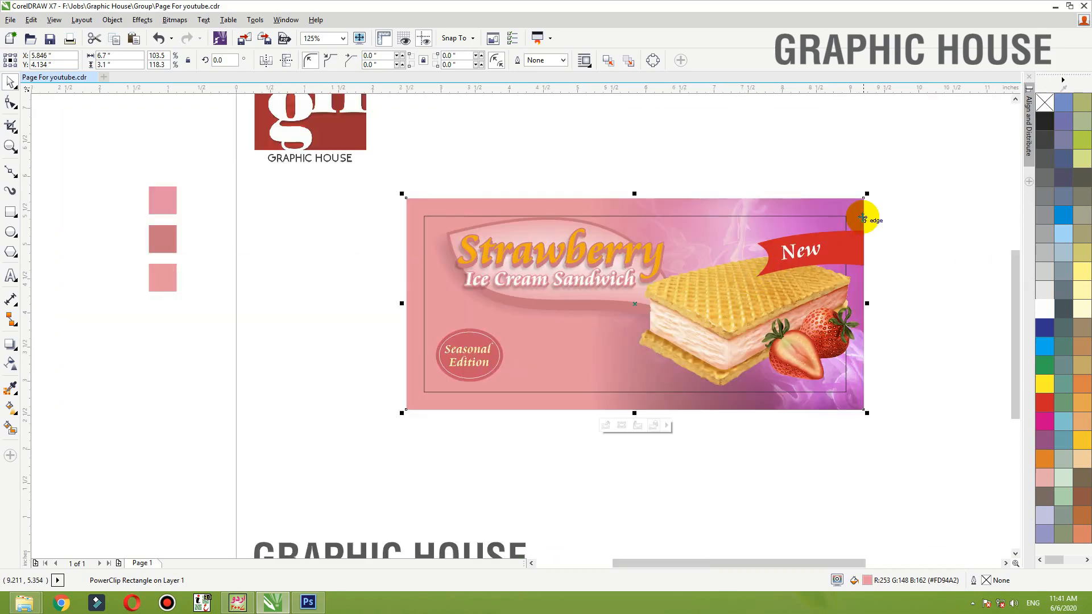
{"action": "left_click", "coordinate": [857, 401], "text": "ctrl"}
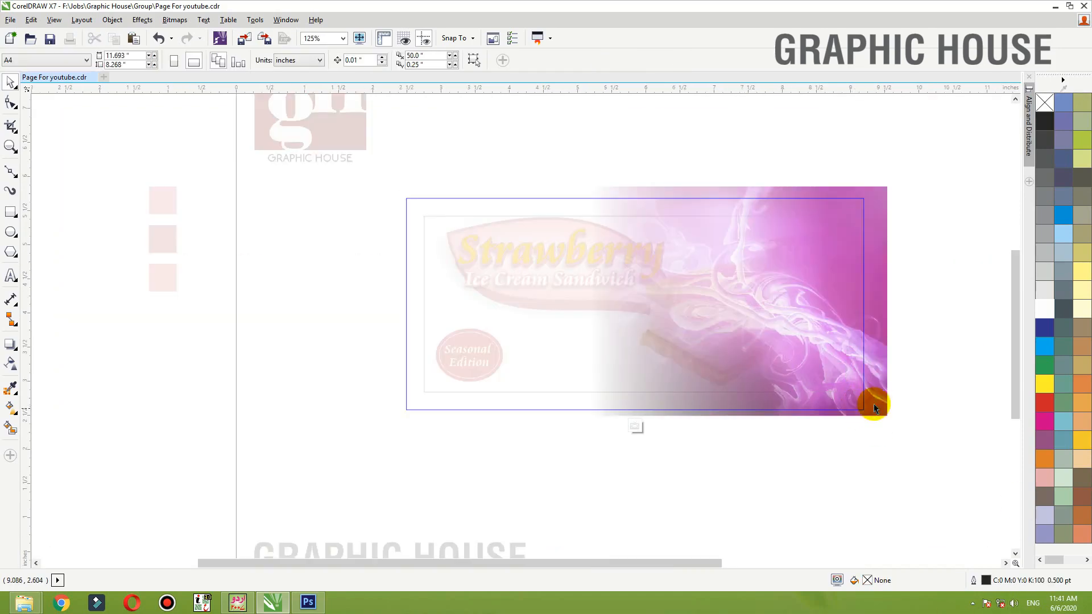
{"action": "left_click_drag", "start_coordinate": [890, 419], "coordinate": [934, 452]}
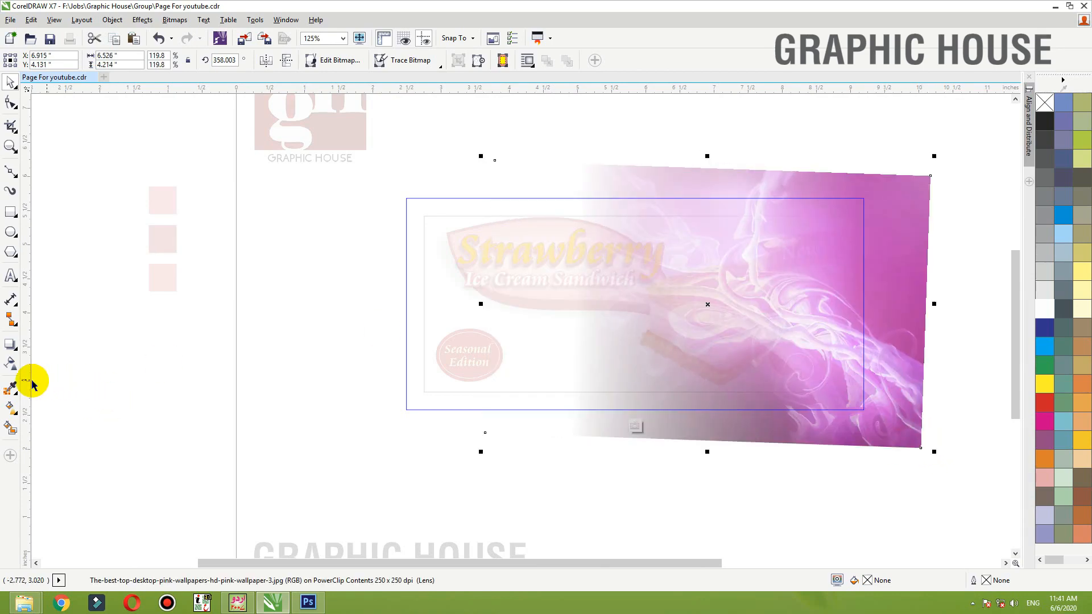
{"action": "left_click", "coordinate": [12, 367]}
{"action": "left_click_drag", "start_coordinate": [855, 323], "coordinate": [999, 316]}
{"action": "key", "text": "space"}
{"action": "left_click", "coordinate": [933, 115]}
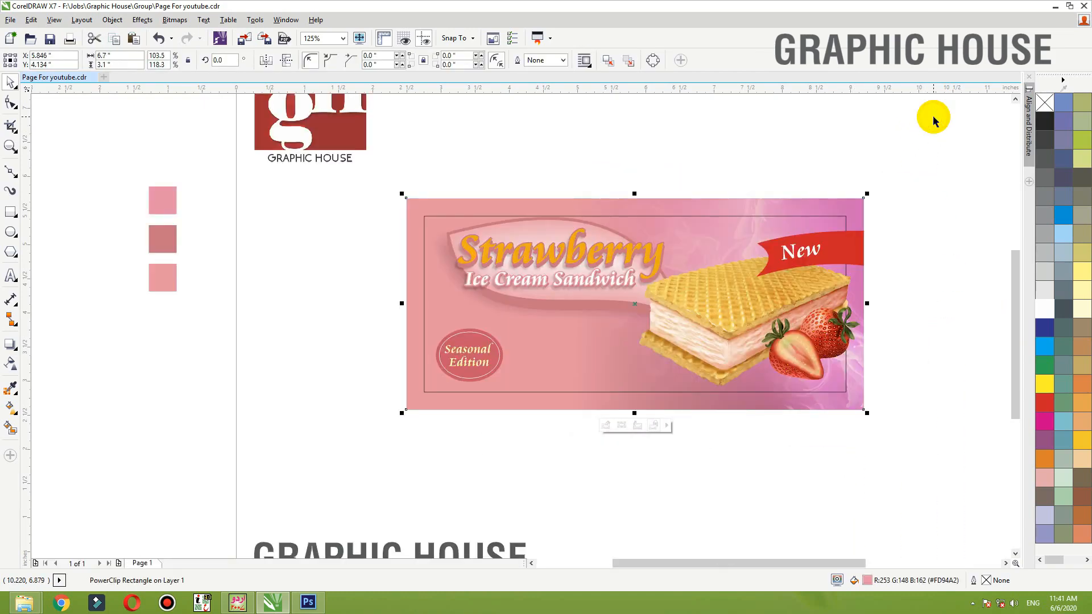
Add a horizontally mirrored copy of the faded wallpaper inside the label frame, placed at about X 3.164, Y 4.114 in.
{"action": "double_click", "coordinate": [863, 374]}
{"action": "left_click_drag", "start_coordinate": [866, 382], "coordinate": [732, 391]}
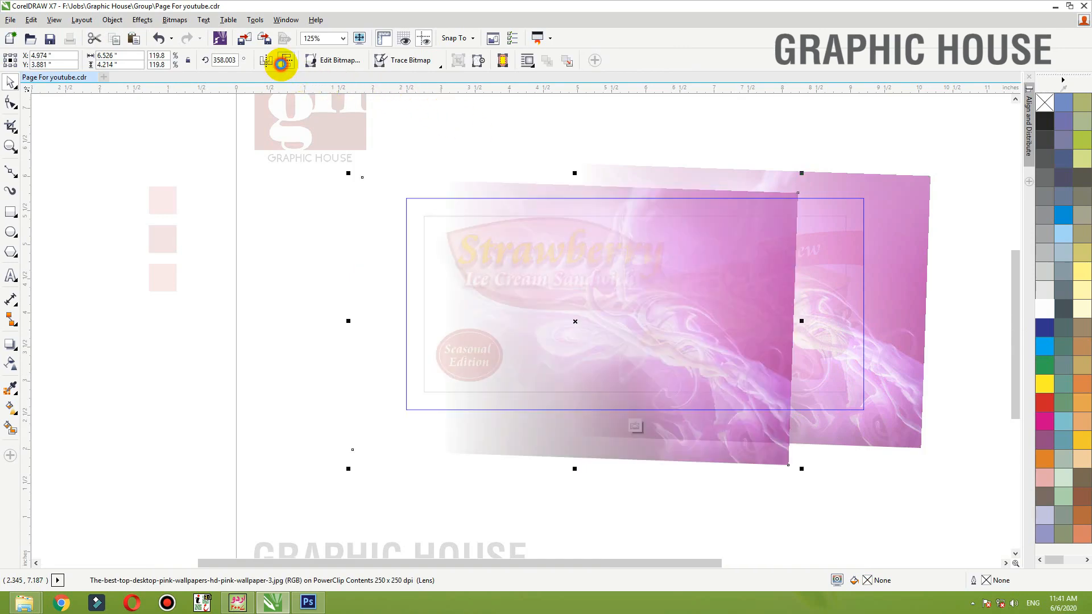
{"action": "left_click", "coordinate": [281, 64]}
{"action": "left_click_drag", "start_coordinate": [591, 282], "coordinate": [417, 277]}
{"action": "left_click", "coordinate": [266, 61]}
{"action": "left_click", "coordinate": [287, 60]}
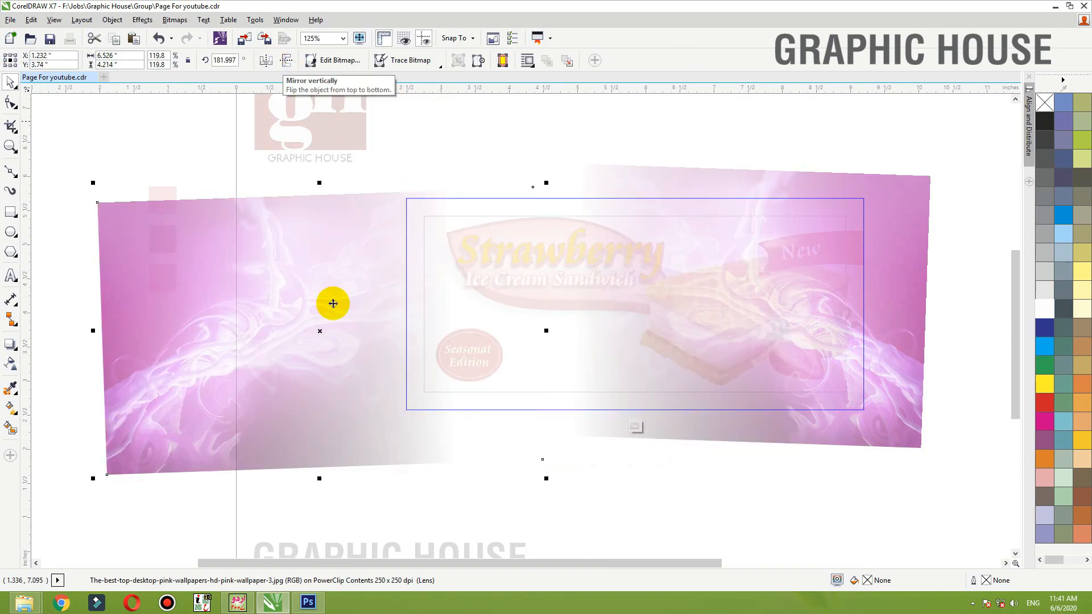
{"action": "left_click_drag", "start_coordinate": [332, 302], "coordinate": [468, 356]}
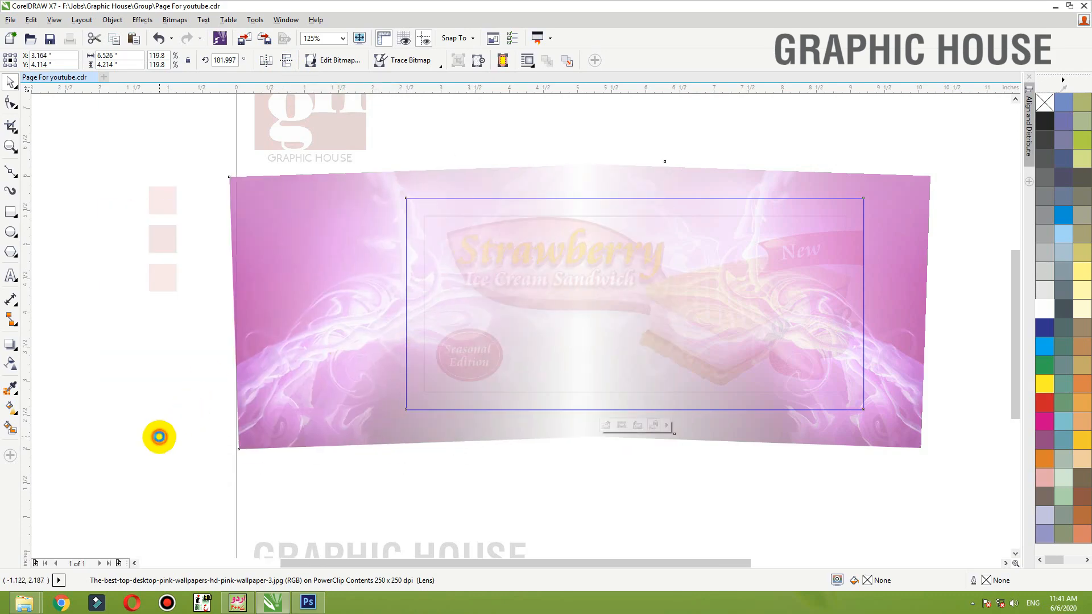
{"action": "left_click", "coordinate": [183, 397]}
{"action": "left_click", "coordinate": [185, 396]}
{"action": "left_click_drag", "start_coordinate": [242, 237], "coordinate": [955, 433]}
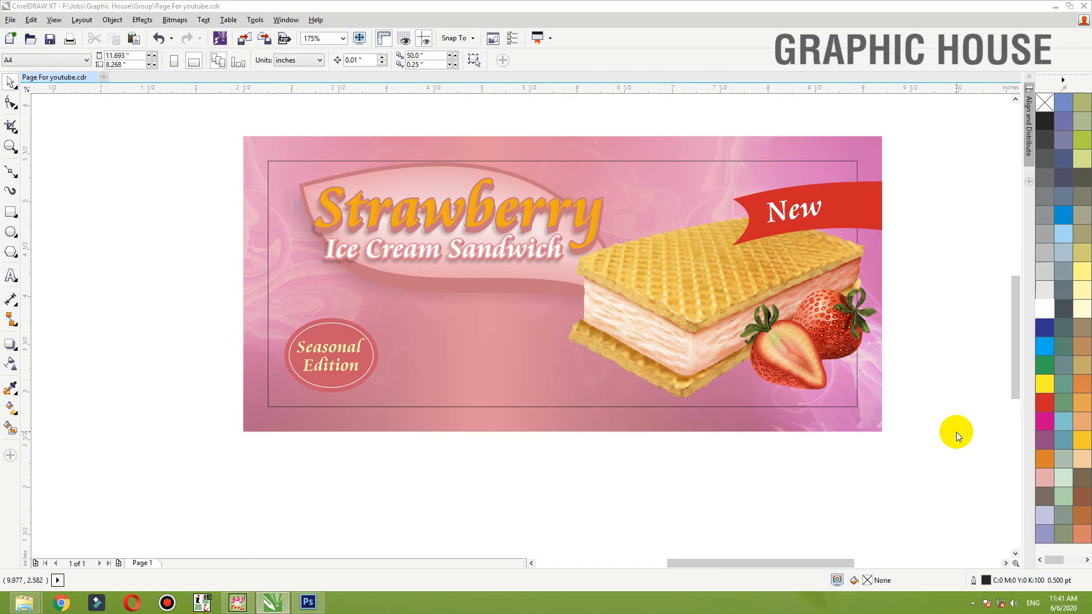
Import the Pure_milk-Milk-tide, milk 05, 103112_1601_3 and 206355_ntoq4KseopVmic0 images from D:, Image Data, Food, Milk.
{"action": "key", "text": "ctrl+i"}
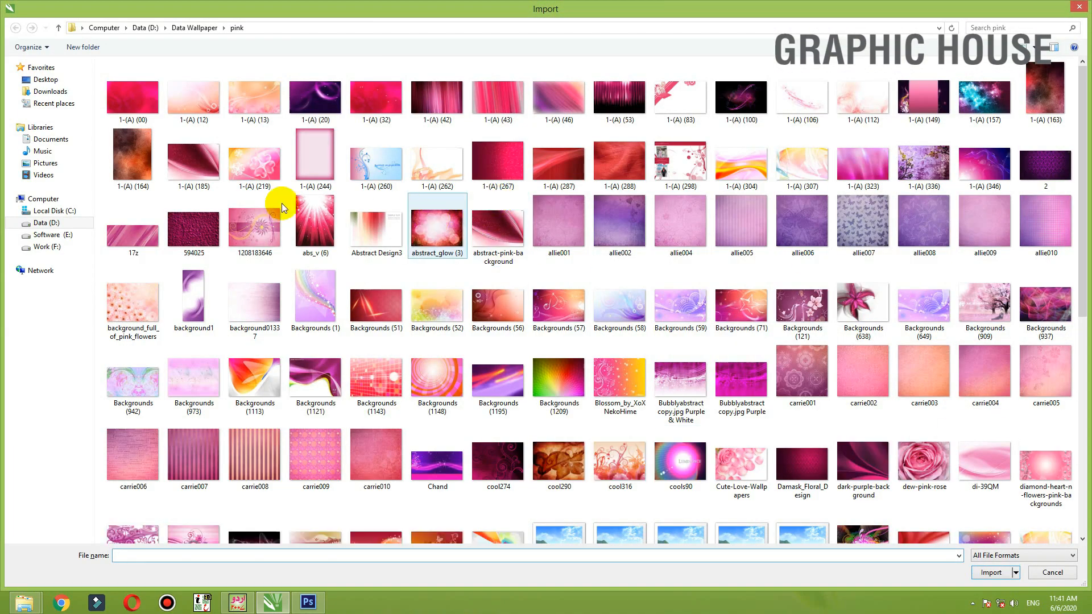
{"action": "left_click", "coordinate": [47, 223]}
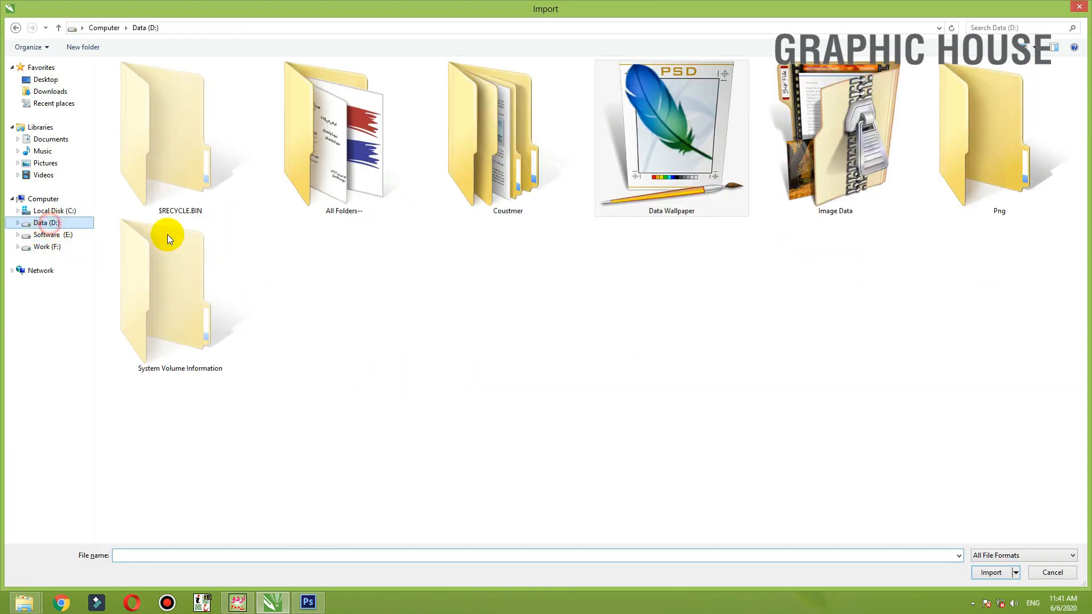
{"action": "double_click", "coordinate": [796, 181]}
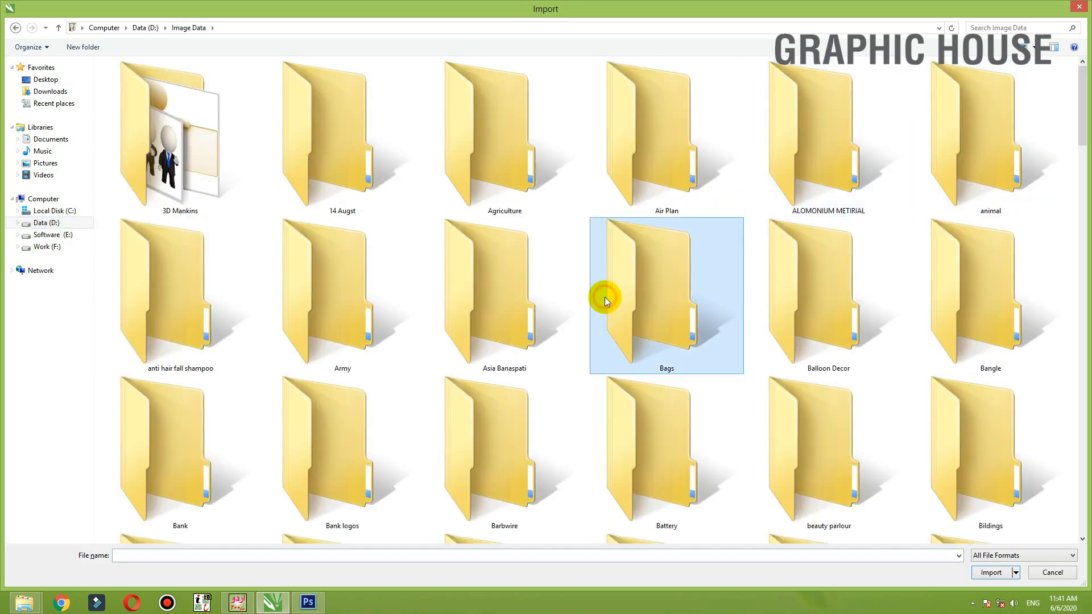
{"action": "scroll", "coordinate": [605, 297], "scroll_direction": "down", "scroll_amount": 5}
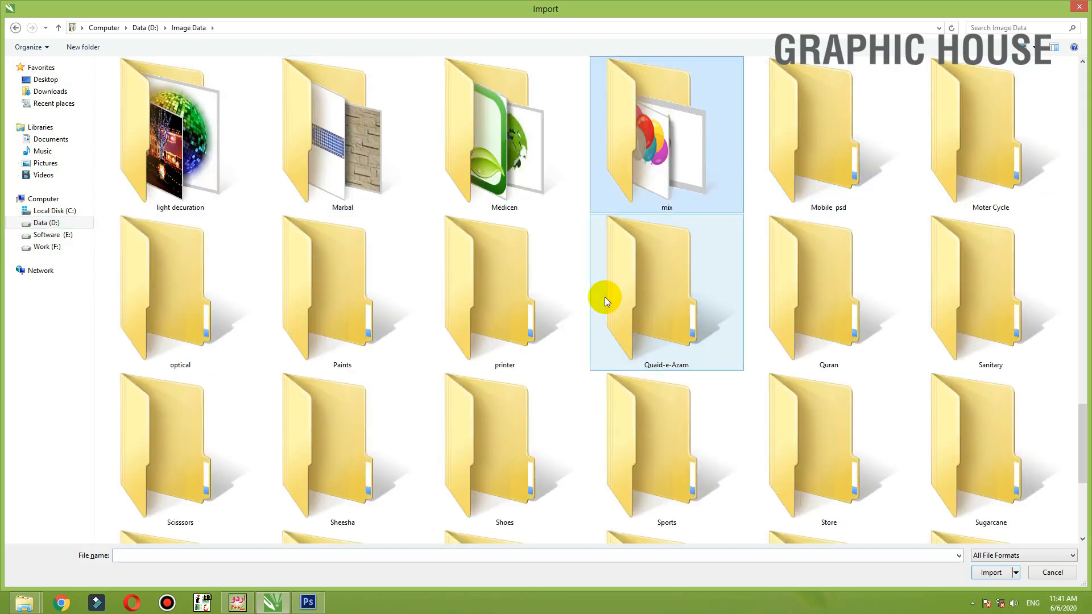
{"action": "type", "text": "food"}
{"action": "key", "text": "Return"}
{"action": "type", "text": "m"}
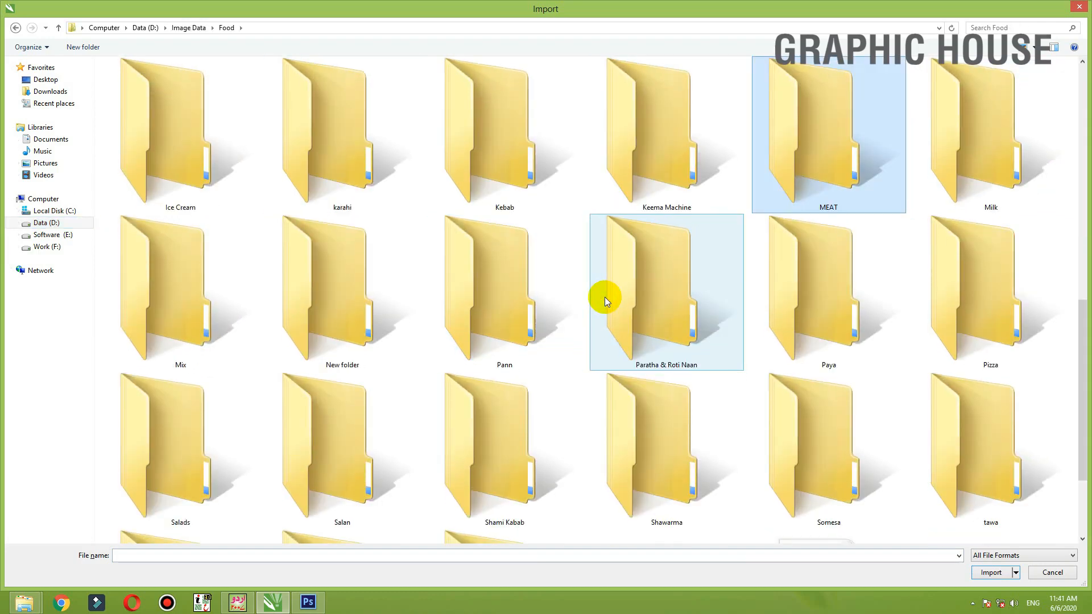
{"action": "double_click", "coordinate": [991, 83]}
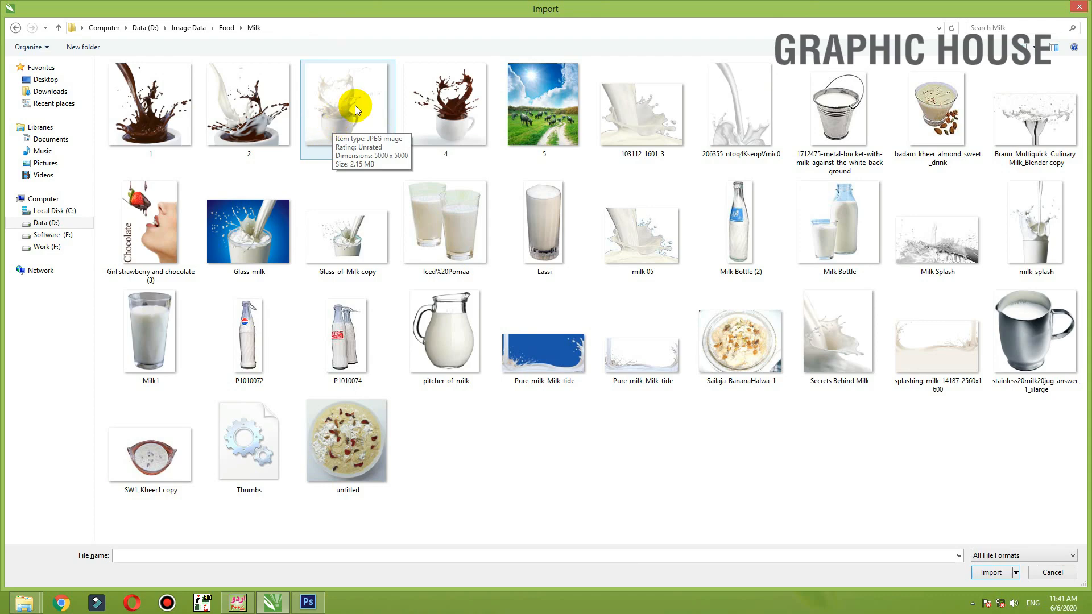
{"action": "left_click", "coordinate": [644, 380]}
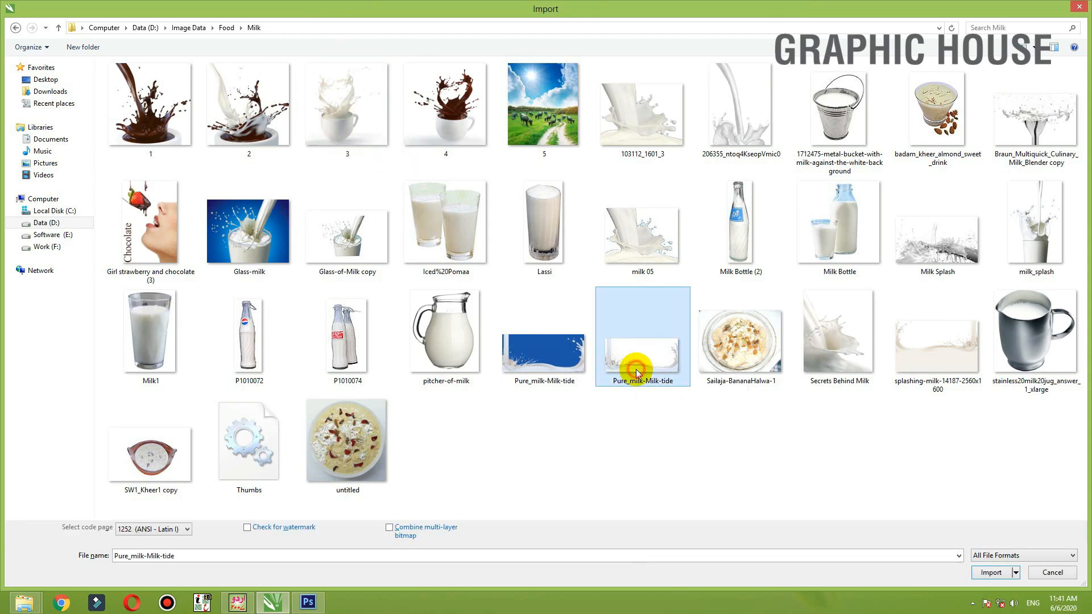
{"action": "left_click", "coordinate": [647, 244], "text": "ctrl"}
{"action": "left_click", "coordinate": [646, 150], "text": "ctrl"}
{"action": "left_click", "coordinate": [733, 146], "text": "ctrl"}
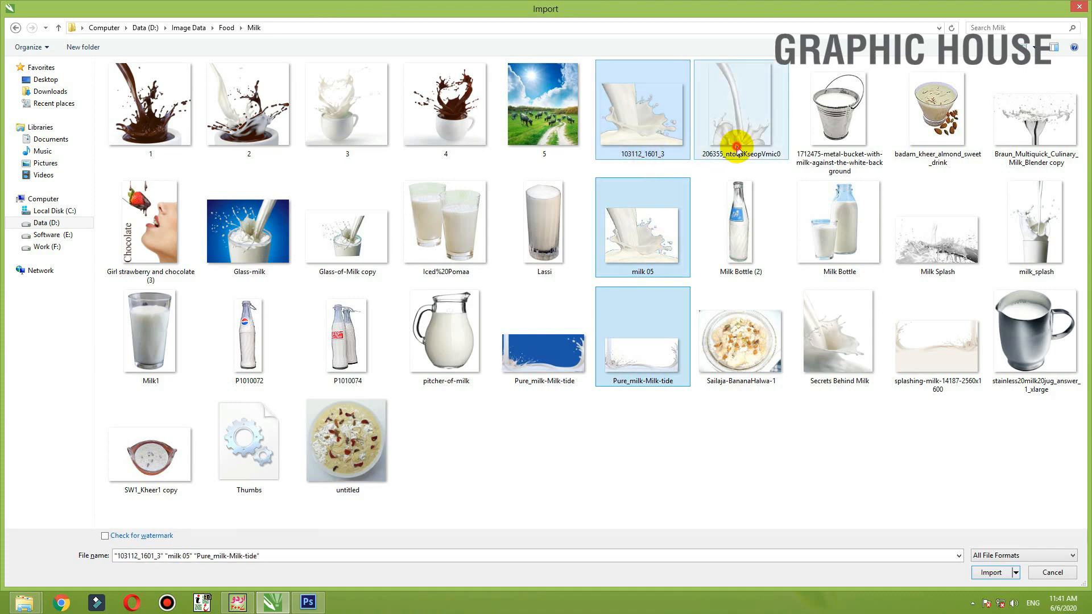
{"action": "key", "text": "Return"}
Place the four milk images around the label, and move milk 05 and 206355_ntoq4KseopVmic0 off the left side of the page.
{"action": "left_click_drag", "start_coordinate": [346, 278], "coordinate": [626, 555]}
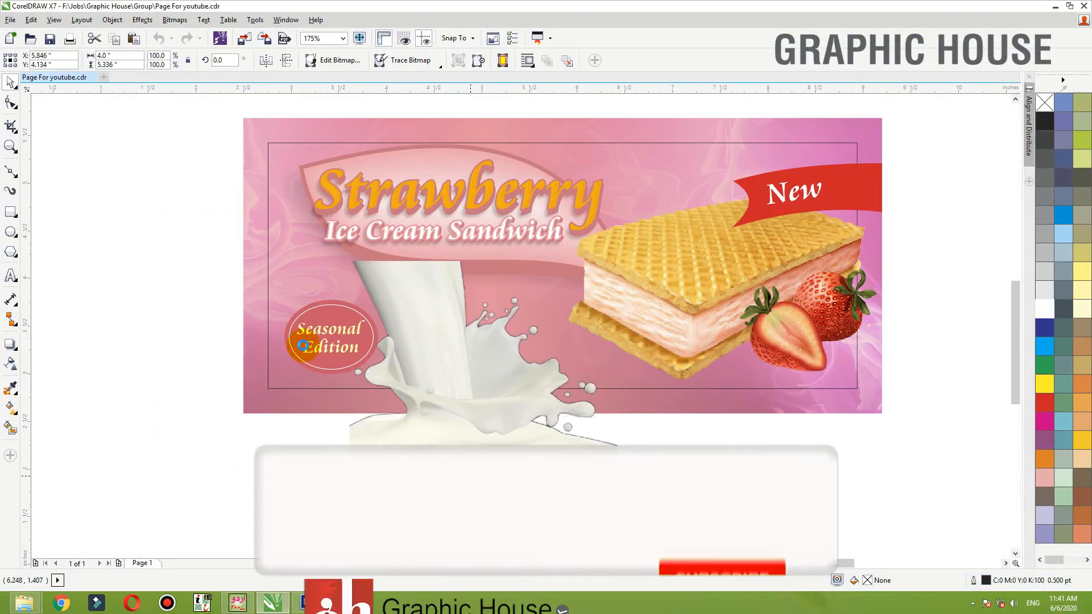
{"action": "left_click", "coordinate": [172, 219]}
{"action": "left_click_drag", "start_coordinate": [173, 219], "coordinate": [558, 515]}
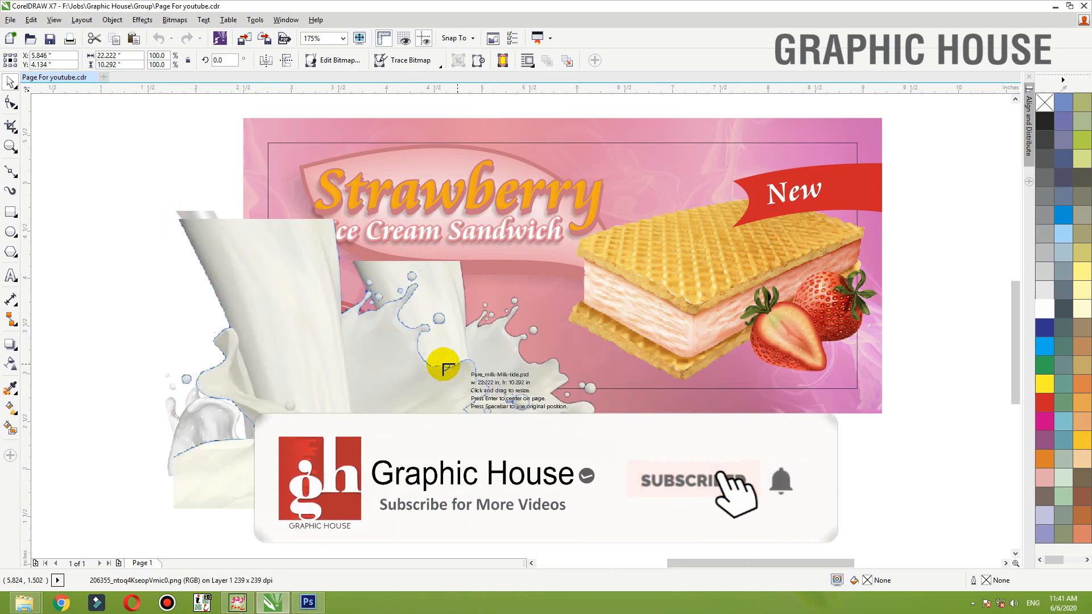
{"action": "left_click_drag", "start_coordinate": [495, 316], "coordinate": [810, 550]}
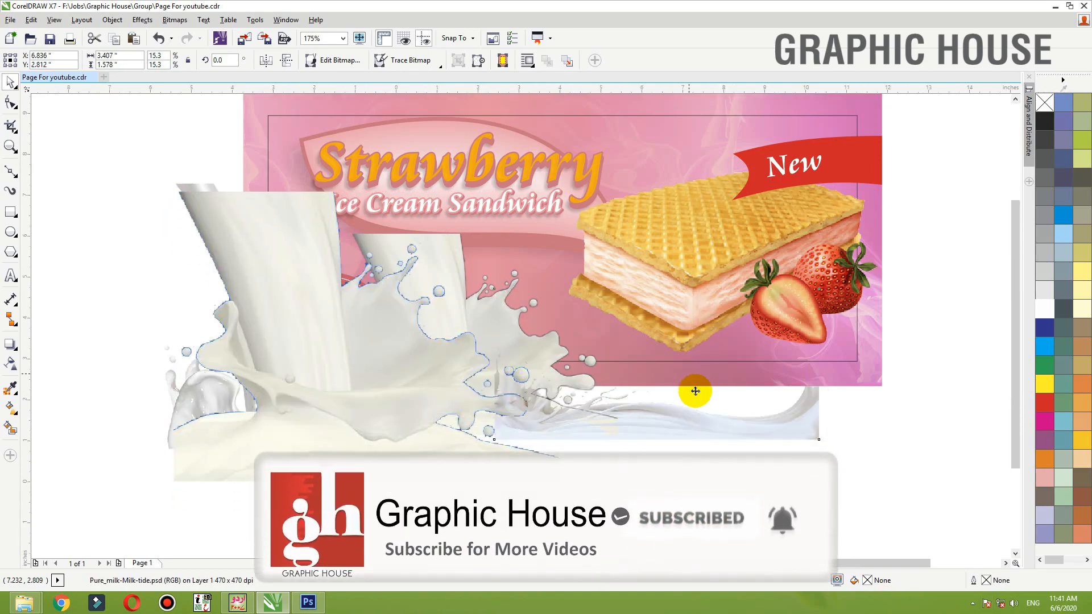
{"action": "scroll", "coordinate": [693, 384], "scroll_direction": "down", "scroll_amount": 2}
{"action": "left_click_drag", "start_coordinate": [560, 407], "coordinate": [323, 406]}
{"action": "left_click_drag", "start_coordinate": [522, 398], "coordinate": [352, 398]}
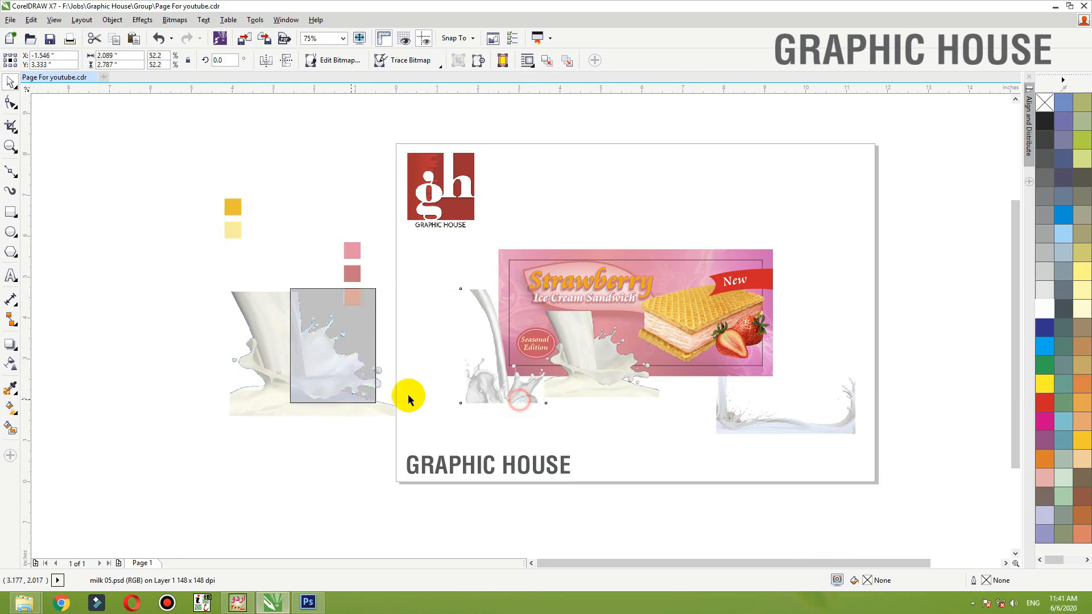
Mirror the 103112_1601_3 milk splash horizontally below the sandwich, and bring the sandwich picture to the front.
{"action": "left_click_drag", "start_coordinate": [600, 390], "coordinate": [639, 374]}
{"action": "left_click", "coordinate": [266, 62]}
{"action": "left_click", "coordinate": [575, 302]}
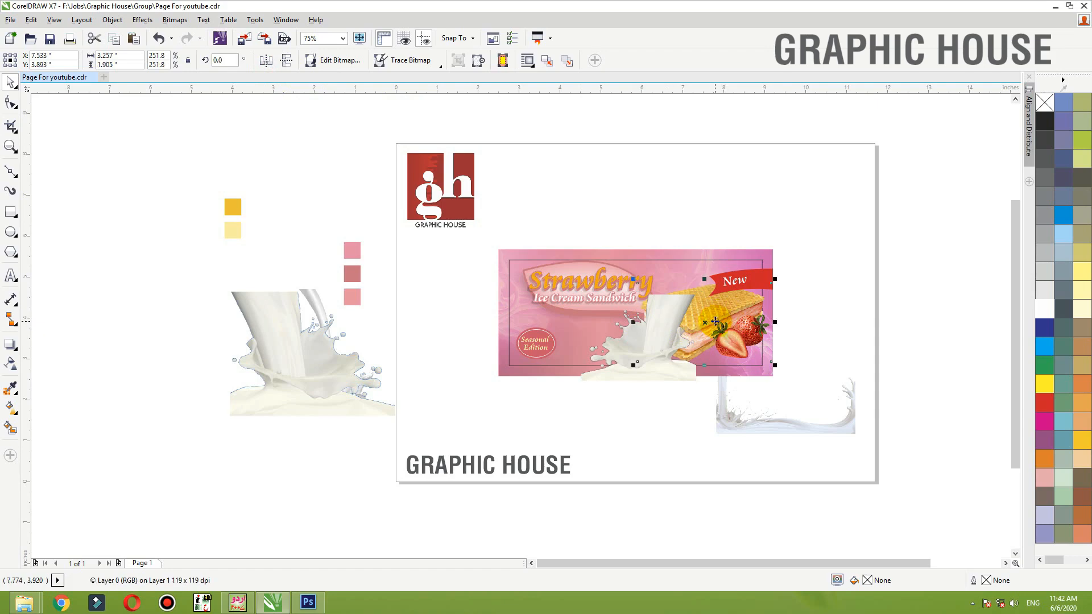
{"action": "key", "text": "shift+Page_Up"}
{"action": "key", "text": "shift+F2"}
{"action": "scroll", "coordinate": [715, 322], "scroll_direction": "down", "scroll_amount": 1}
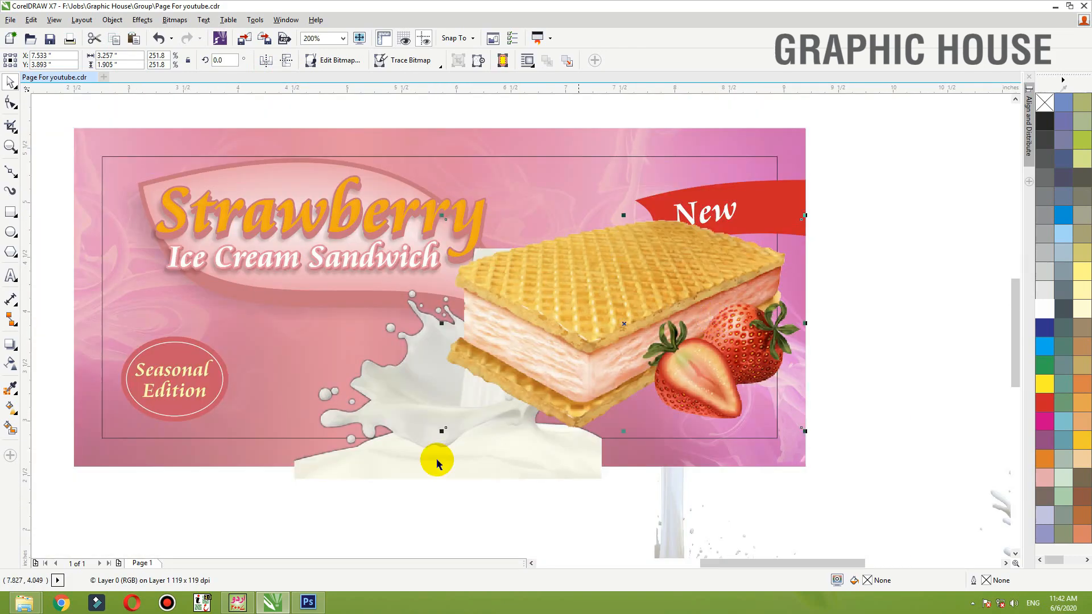
Scale the milk splash under the sandwich to about 2.67 by 2.004 in and adjust its position at the label's lower edge.
{"action": "left_click", "coordinate": [452, 436]}
{"action": "left_click_drag", "start_coordinate": [472, 454], "coordinate": [486, 454]}
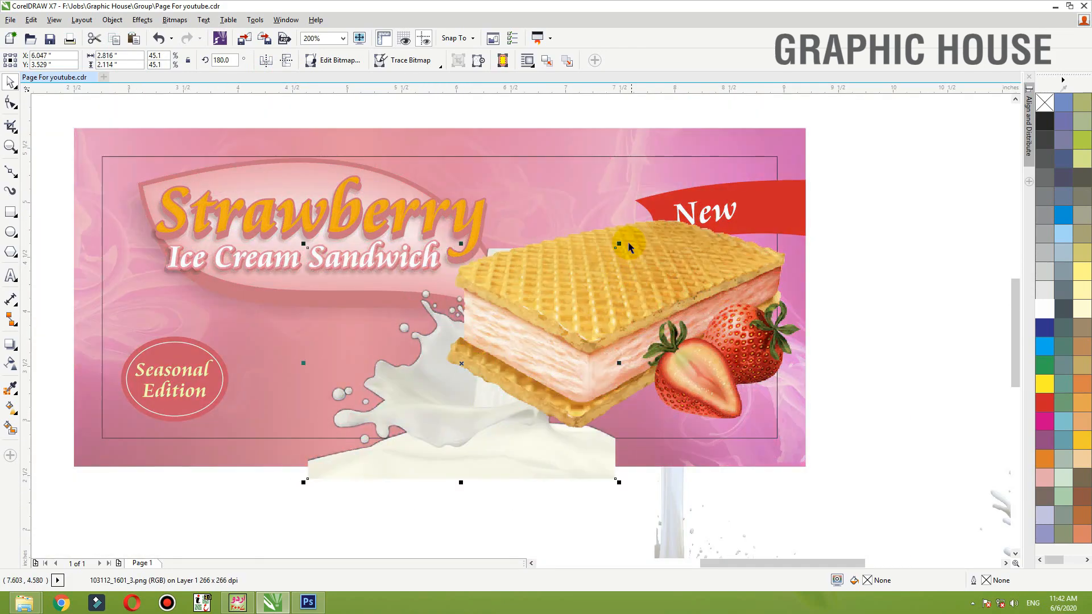
{"action": "left_click_drag", "start_coordinate": [621, 244], "coordinate": [605, 257]}
{"action": "mouse_move", "coordinate": [438, 409]}
{"action": "left_mouse_down"}
{"action": "mouse_move", "coordinate": [451, 409]}
{"action": "mouse_move", "coordinate": [439, 410]}
{"action": "left_mouse_up"}
{"action": "key", "text": "ctrl+z"}
{"action": "left_click_drag", "start_coordinate": [412, 452], "coordinate": [407, 452]}
Bring the red ribbon and its "New" text in front of the sandwich picture.
{"action": "left_click", "coordinate": [782, 205]}
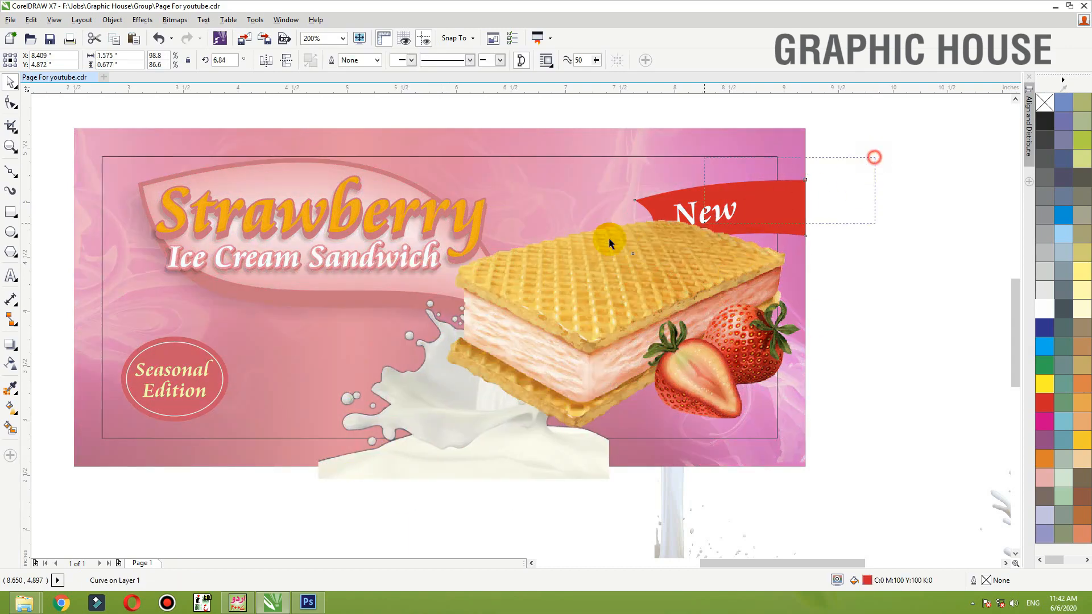
{"action": "left_click_drag", "start_coordinate": [609, 244], "coordinate": [606, 249]}
{"action": "scroll", "coordinate": [596, 264], "scroll_direction": "down", "scroll_amount": 2}
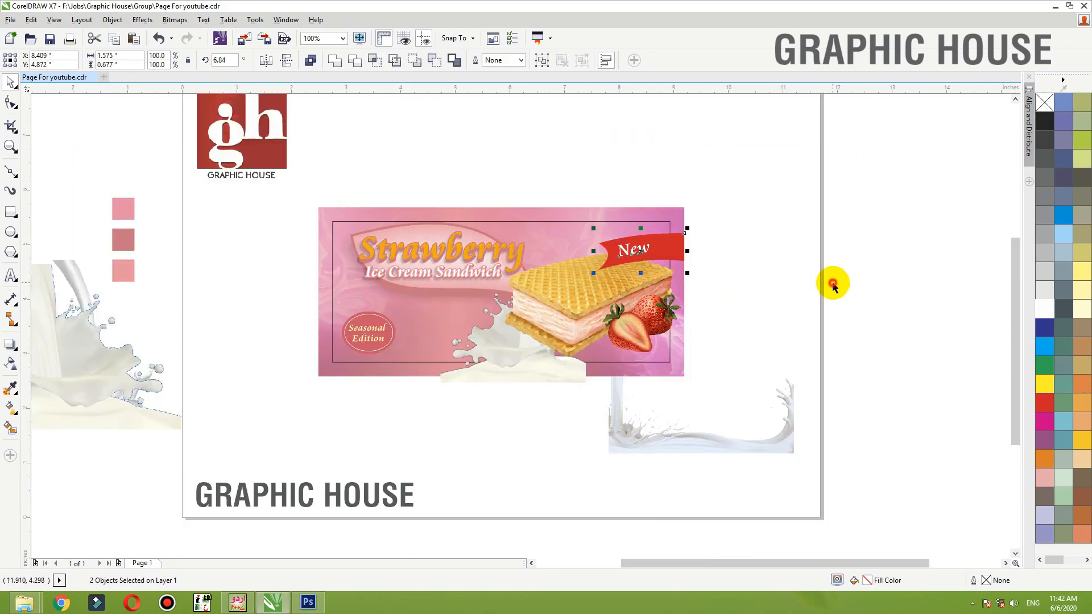
Try the Pure_milk-Milk-tide image over the label's lower left area, mirrored horizontally.
{"action": "left_click_drag", "start_coordinate": [695, 451], "coordinate": [373, 375]}
{"action": "left_click", "coordinate": [266, 60]}
{"action": "left_click", "coordinate": [286, 59]}
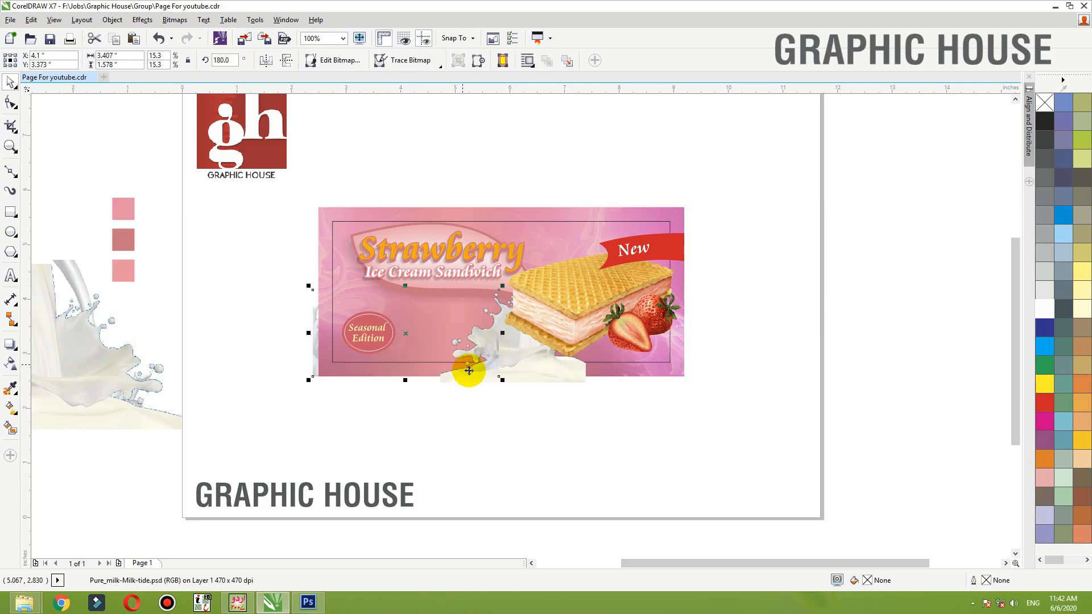
Delete the Pure_milk-Milk-tide and milk 05 images.
{"action": "left_click", "coordinate": [124, 354]}
{"action": "scroll", "coordinate": [281, 398], "scroll_direction": "down", "scroll_amount": 1}
{"action": "key", "text": "Delete"}
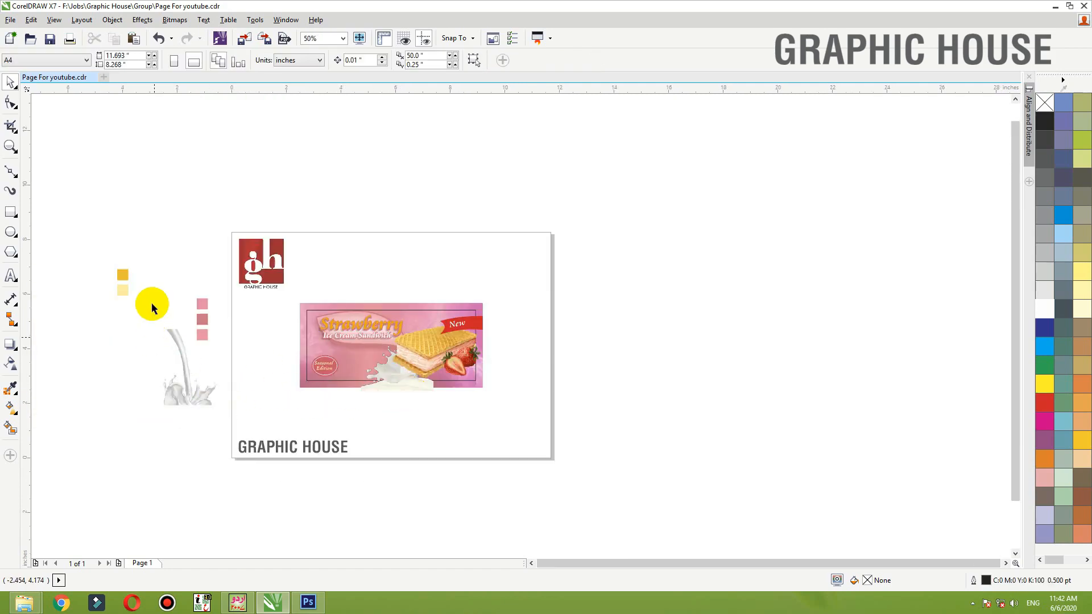
Try the 206355_ntoq4KseopVmic0 milk pour behind the sandwich at about X 7.266, Y 4.062 in, and move it away again.
{"action": "left_click", "coordinate": [175, 388]}
{"action": "left_click_drag", "start_coordinate": [175, 388], "coordinate": [407, 376]}
{"action": "scroll", "coordinate": [474, 363], "scroll_direction": "up", "scroll_amount": 3}
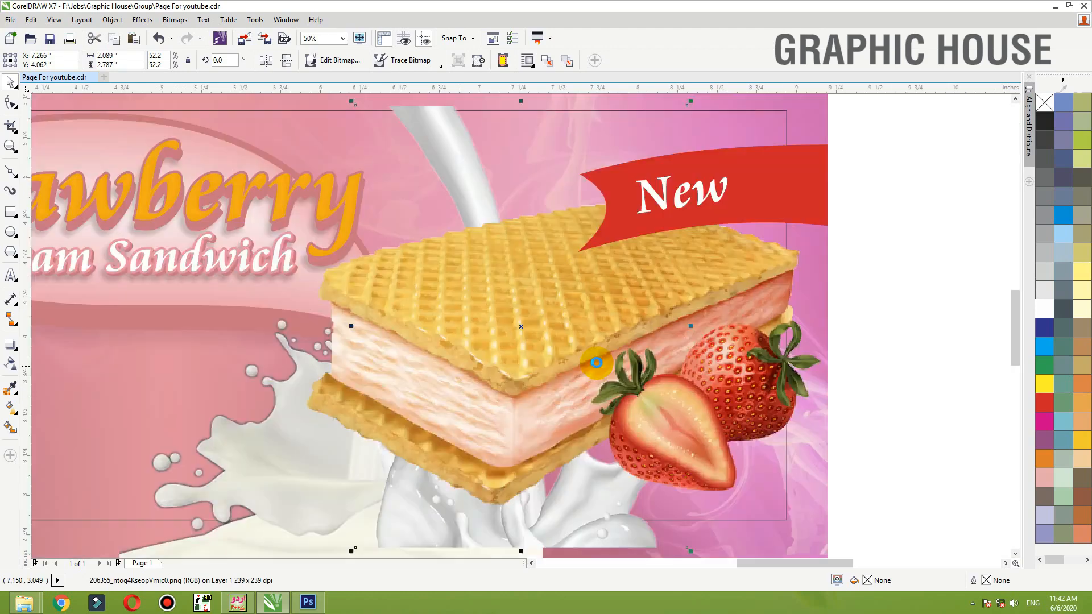
{"action": "scroll", "coordinate": [597, 393], "scroll_direction": "down", "scroll_amount": 1}
{"action": "left_click_drag", "start_coordinate": [584, 446], "coordinate": [641, 408]}
Duplicate the complete label directly above the original, and set the milk pour image beside the copy.
{"action": "scroll", "coordinate": [205, 418], "scroll_direction": "down", "scroll_amount": 1}
{"action": "left_click_drag", "start_coordinate": [513, 277], "coordinate": [134, 476]}
{"action": "left_click_drag", "start_coordinate": [350, 424], "coordinate": [354, 272]}
{"action": "right_click", "coordinate": [353, 251]}
{"action": "left_click", "coordinate": [565, 264]}
{"action": "left_click_drag", "start_coordinate": [648, 408], "coordinate": [557, 277]}
{"action": "scroll", "coordinate": [155, 168], "scroll_direction": "up", "scroll_amount": 2}
Replace the milk splash on the upper label with the horizontally mirrored milk pour, placed at about X 6.039, Y 7.692 in.
{"action": "left_click", "coordinate": [514, 400]}
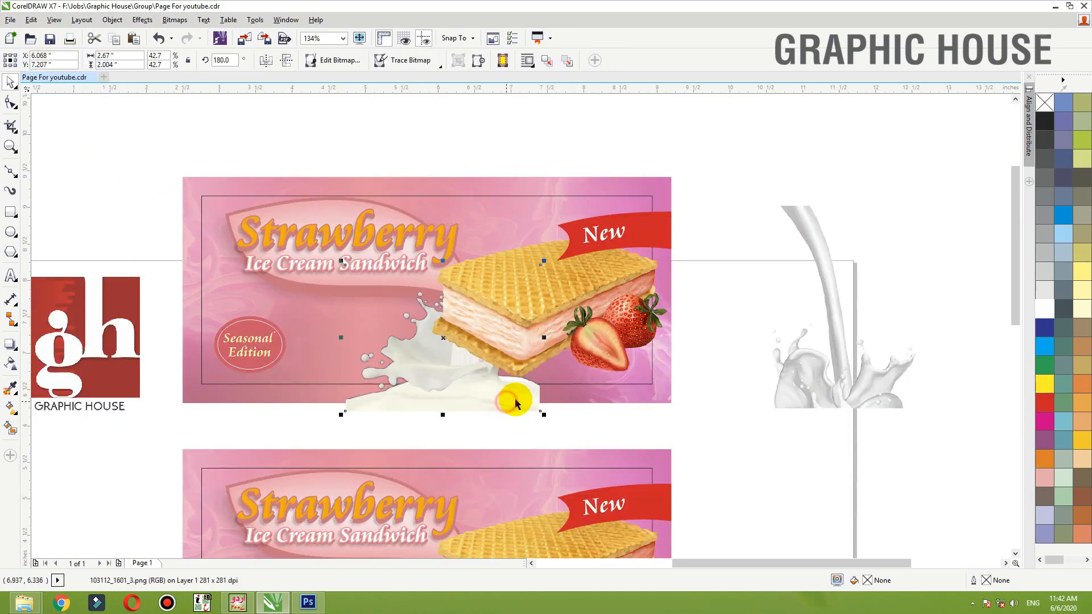
{"action": "key", "text": "Delete"}
{"action": "left_click_drag", "start_coordinate": [853, 385], "coordinate": [465, 384]}
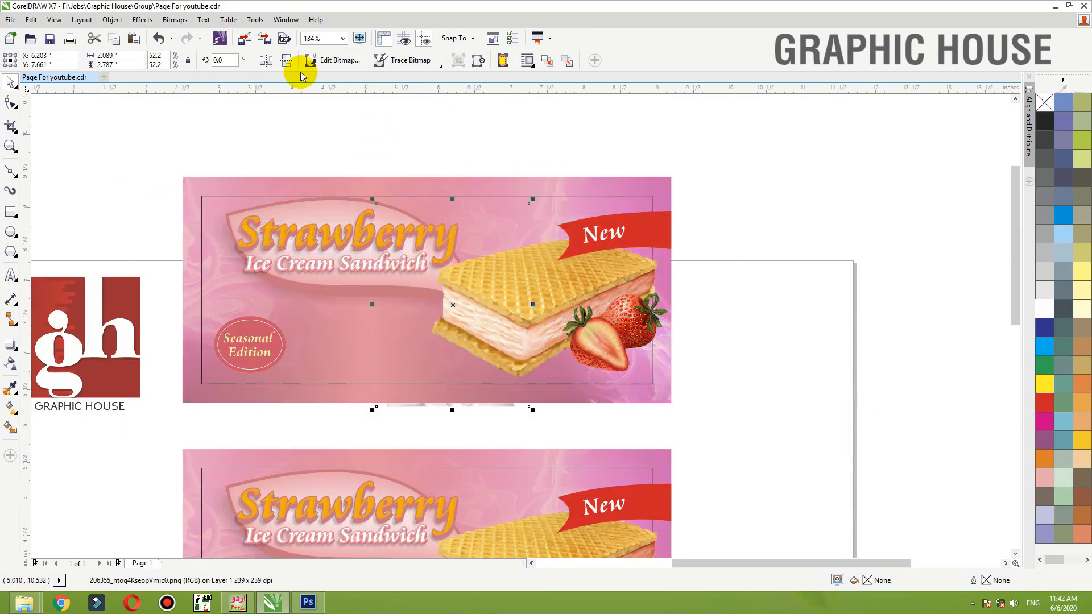
{"action": "left_click", "coordinate": [265, 60]}
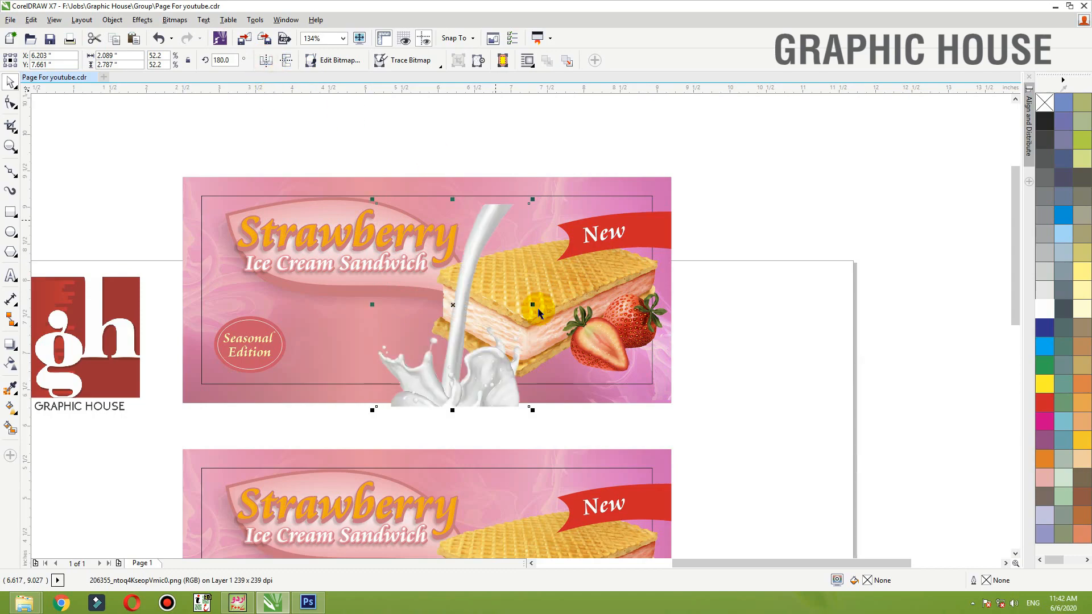
{"action": "left_click_drag", "start_coordinate": [499, 373], "coordinate": [480, 372]}
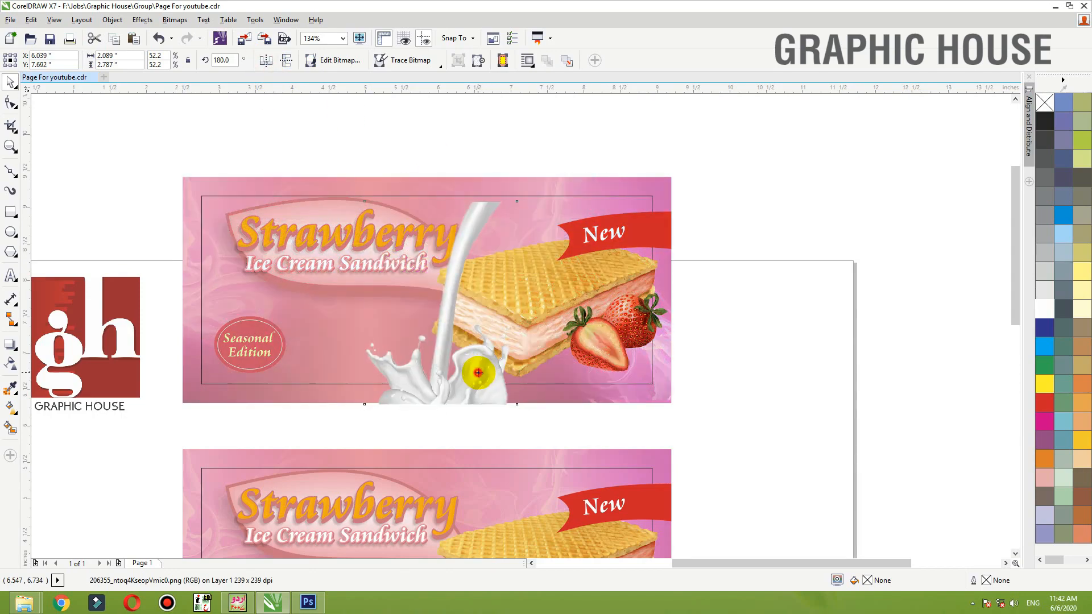
Enlarge the milk pour on the upper label to about 2.326 × 3.103 in, behind both the sandwich and the "New" banner.
{"action": "mouse_move", "coordinate": [531, 185]}
{"action": "left_mouse_down"}
{"action": "mouse_move", "coordinate": [541, 171]}
{"action": "mouse_move", "coordinate": [529, 187]}
{"action": "mouse_move", "coordinate": [521, 182]}
{"action": "mouse_move", "coordinate": [546, 172]}
{"action": "left_mouse_up"}
{"action": "left_click", "coordinate": [623, 287]}
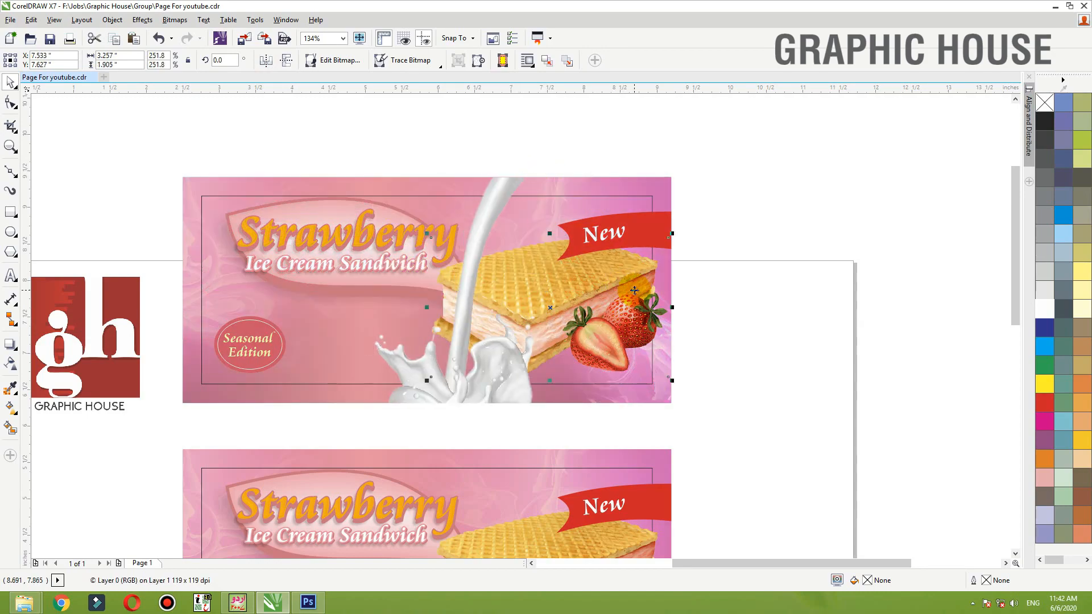
{"action": "key", "text": "shift+Page_Up"}
{"action": "left_click", "coordinate": [480, 393]}
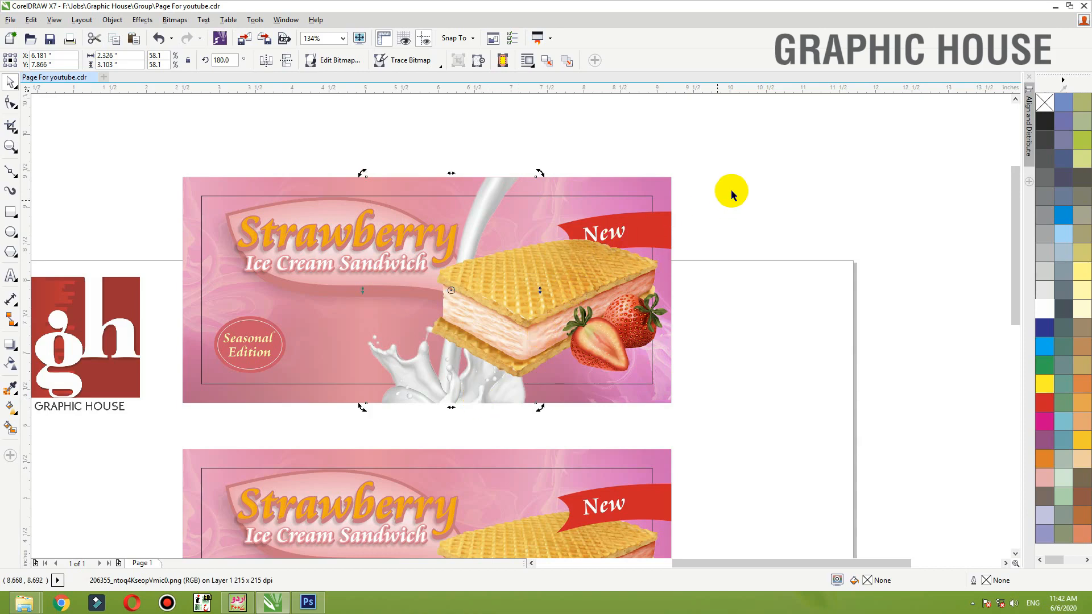
{"action": "left_click_drag", "start_coordinate": [734, 181], "coordinate": [478, 304]}
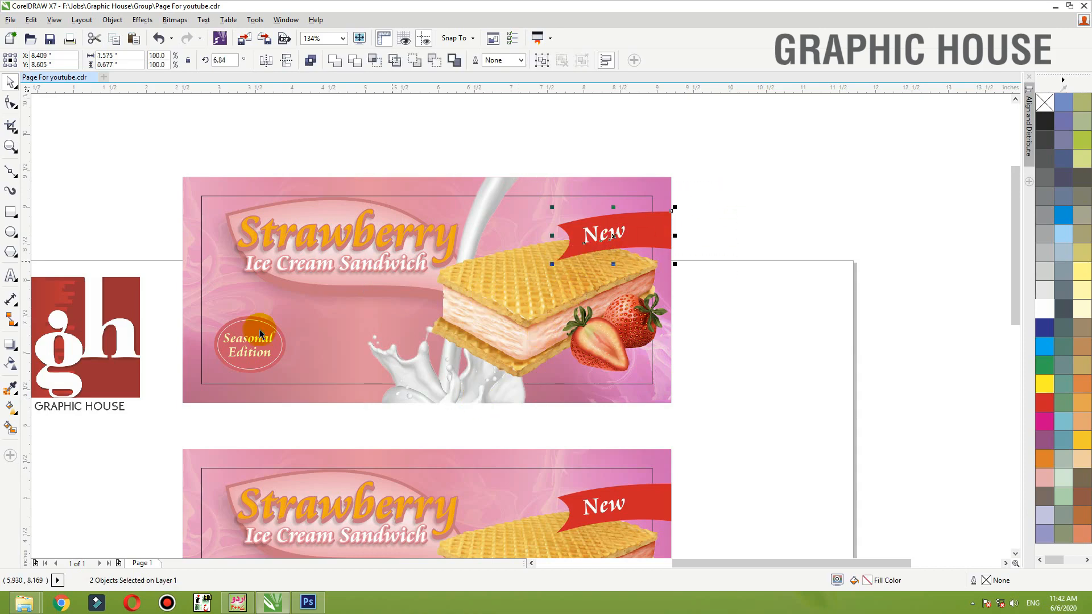
Move the Seasonal Edition badge on the upper label slightly to the right.
{"action": "left_click_drag", "start_coordinate": [188, 414], "coordinate": [278, 332]}
{"action": "left_click", "coordinate": [510, 144]}
{"action": "left_click", "coordinate": [592, 345]}
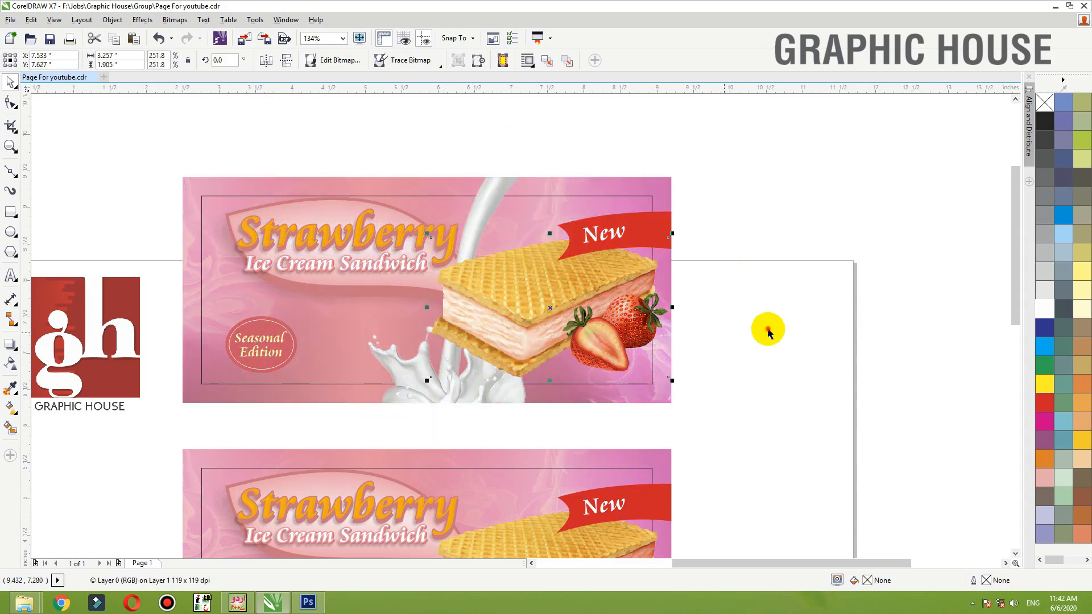
{"action": "left_click", "coordinate": [768, 333]}
Remove the outline of the inner guide rectangle on the upper label.
{"action": "left_click", "coordinate": [653, 203]}
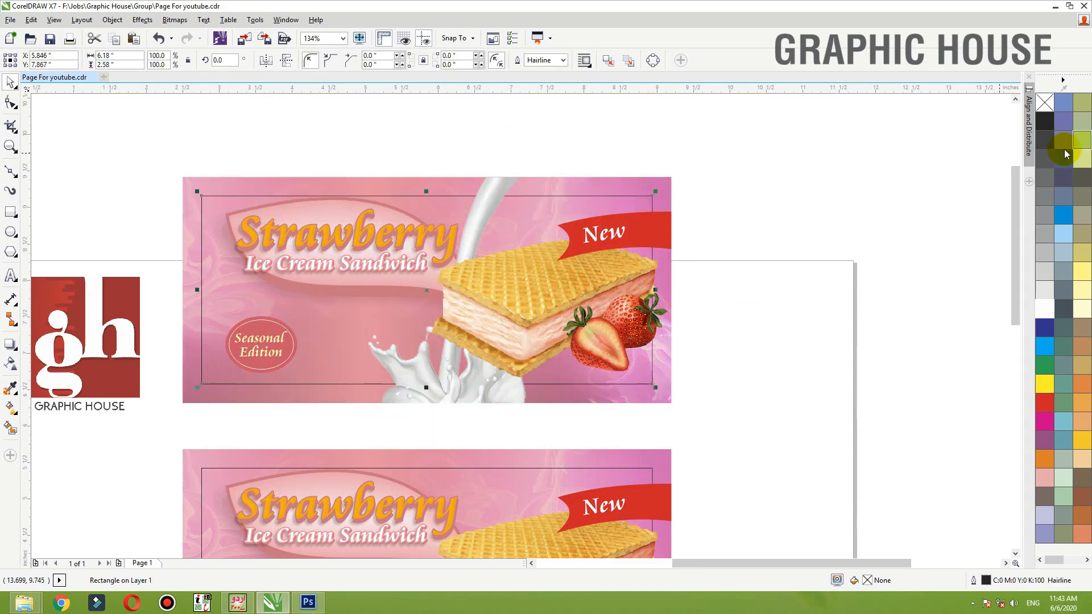
{"action": "right_click", "coordinate": [1051, 112]}
{"action": "left_click", "coordinate": [841, 236]}
Import the Strawberry-Download- and Strawberry-Download-PNG images from the Food > Fruits & Vegetables folder.
{"action": "key", "text": "ctrl+i"}
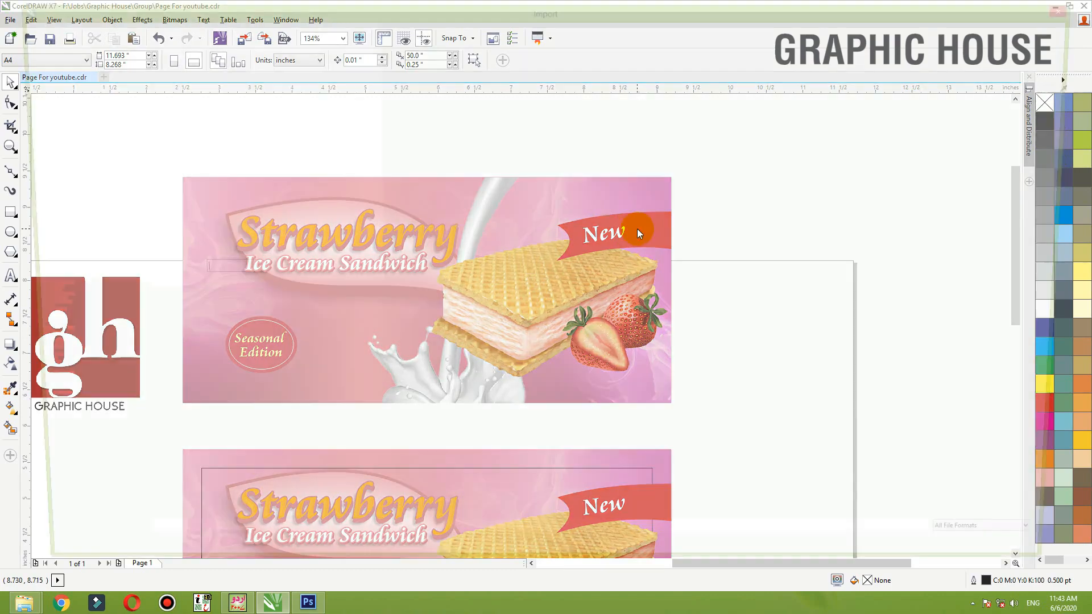
{"action": "left_click", "coordinate": [442, 206]}
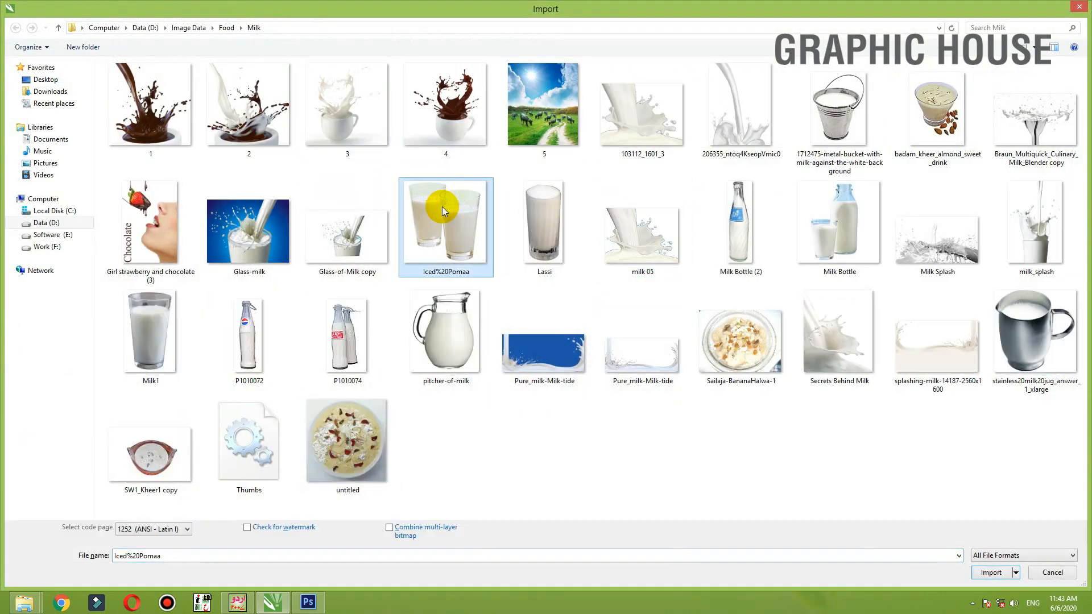
{"action": "key", "text": "alt+Up"}
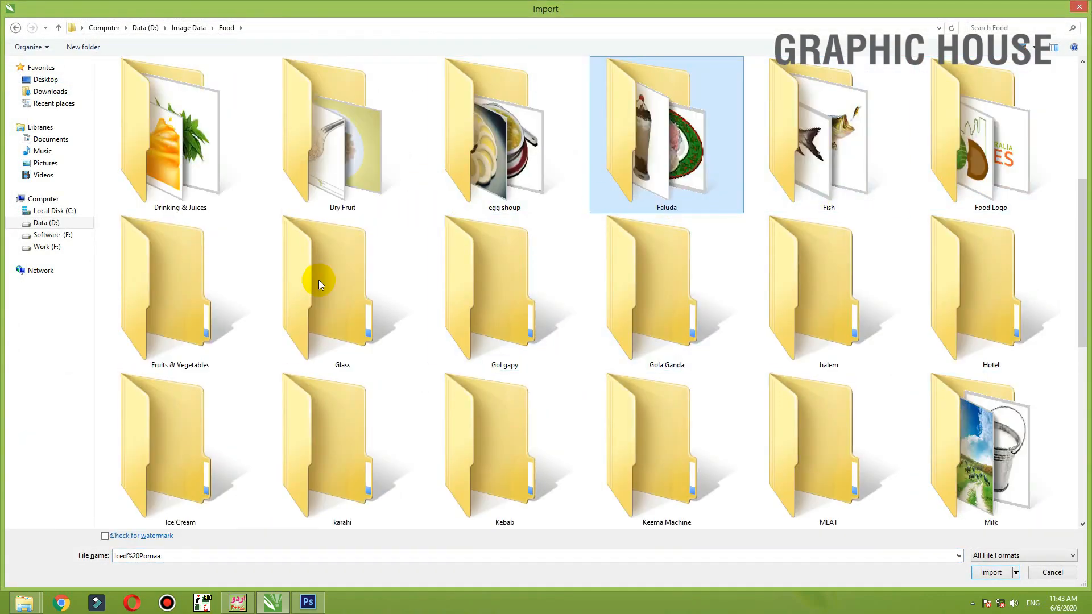
{"action": "double_click", "coordinate": [206, 293]}
{"action": "key", "text": "s"}
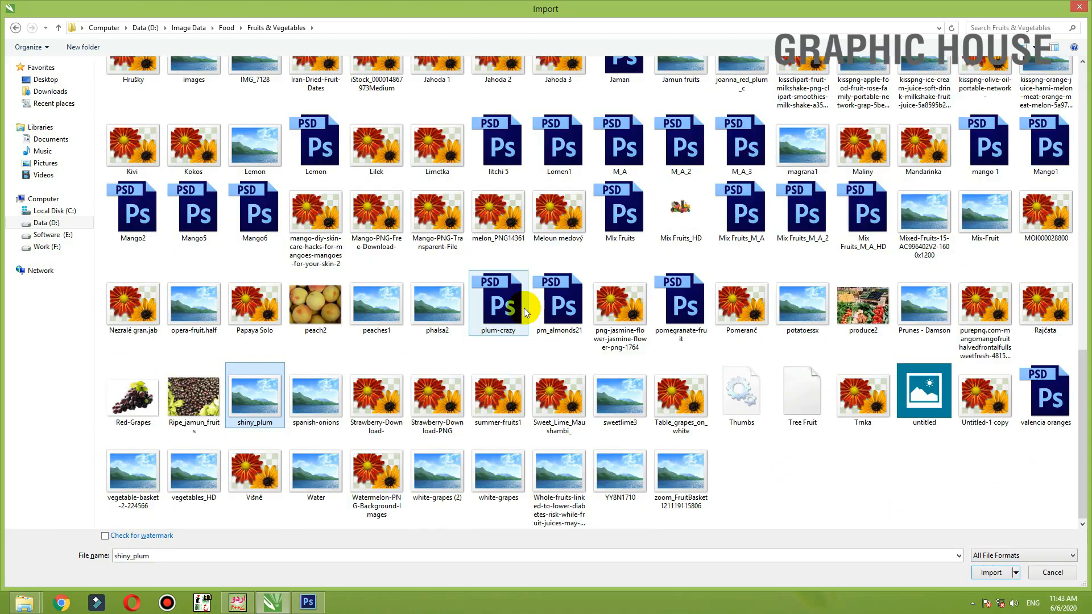
{"action": "left_click", "coordinate": [421, 386]}
{"action": "left_click", "coordinate": [387, 407], "text": "ctrl"}
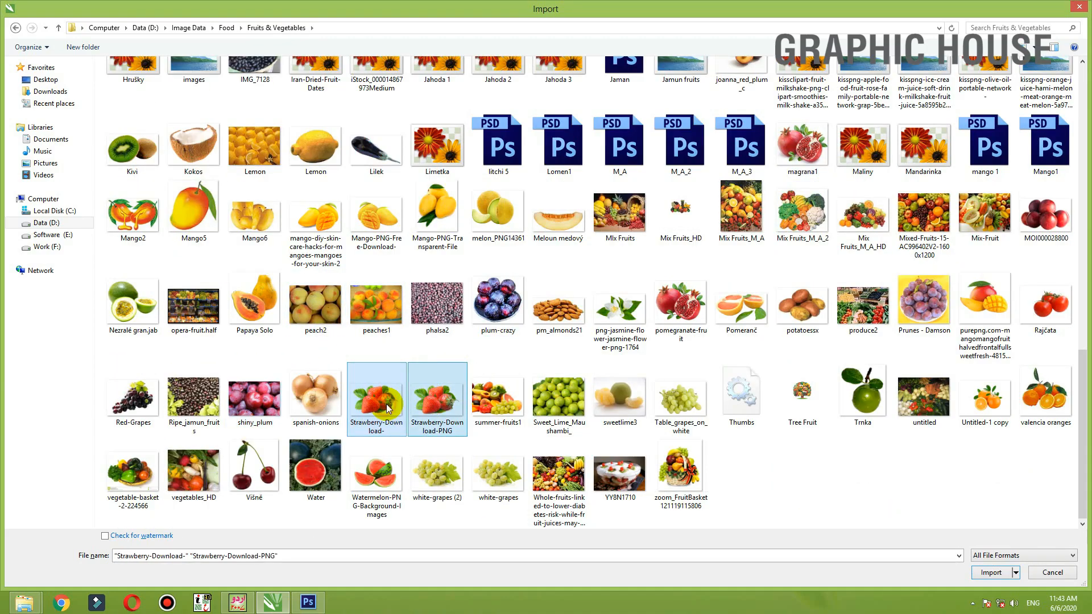
{"action": "key", "text": "Return"}
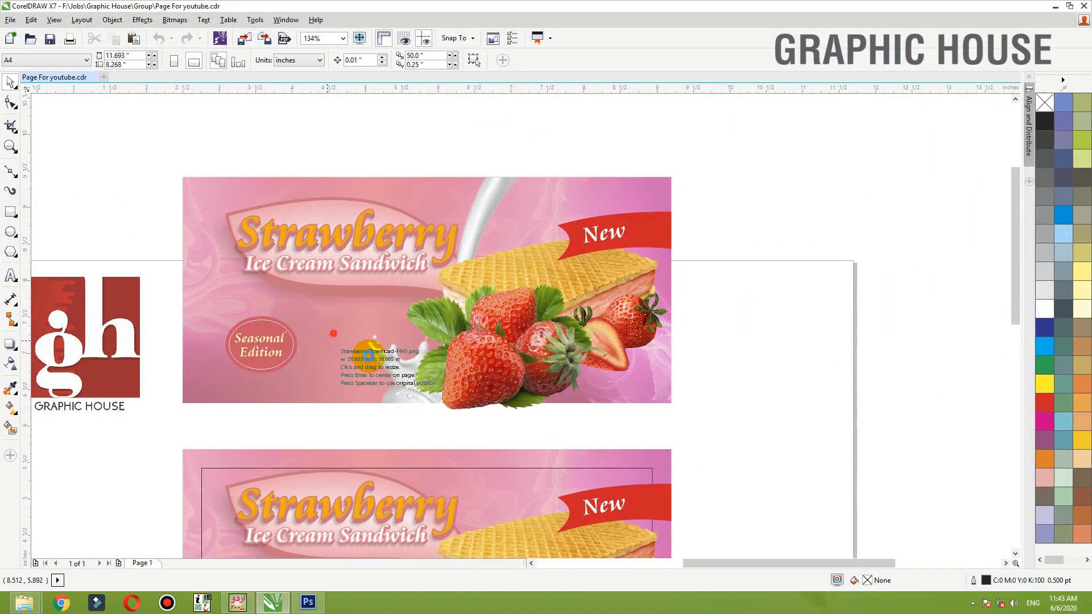
Place both strawberry images, discard Strawberry-Download-PNG, and size the other to about 1.544 × 0.965 in at X 5.104, Y 6.895 in.
{"action": "left_click_drag", "start_coordinate": [330, 328], "coordinate": [512, 439]}
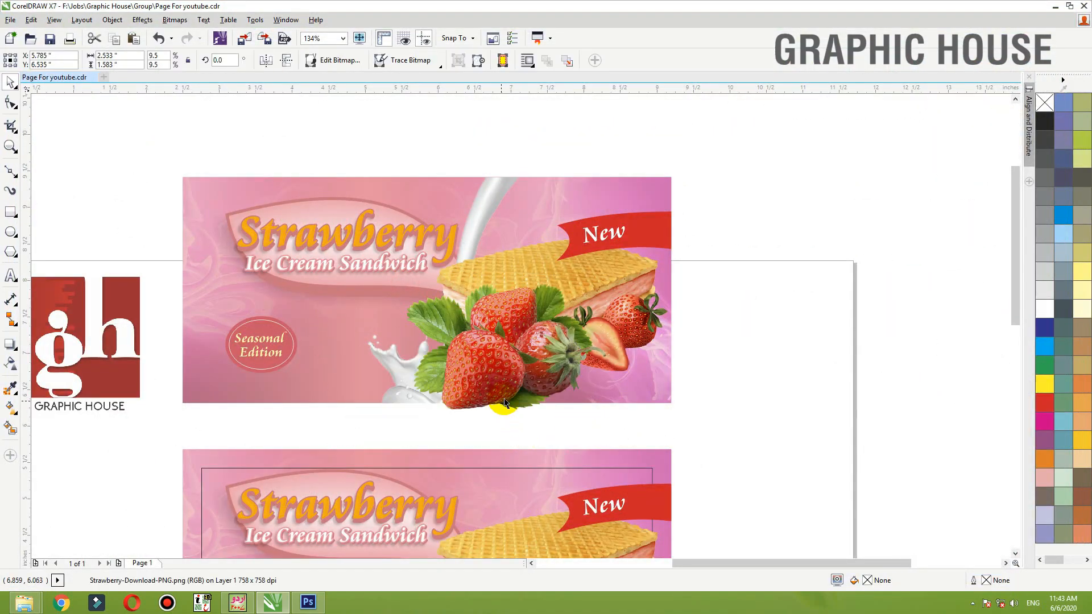
{"action": "left_click_drag", "start_coordinate": [339, 418], "coordinate": [522, 300]}
{"action": "left_click_drag", "start_coordinate": [474, 341], "coordinate": [436, 365]}
{"action": "left_click_drag", "start_coordinate": [424, 364], "coordinate": [370, 359]}
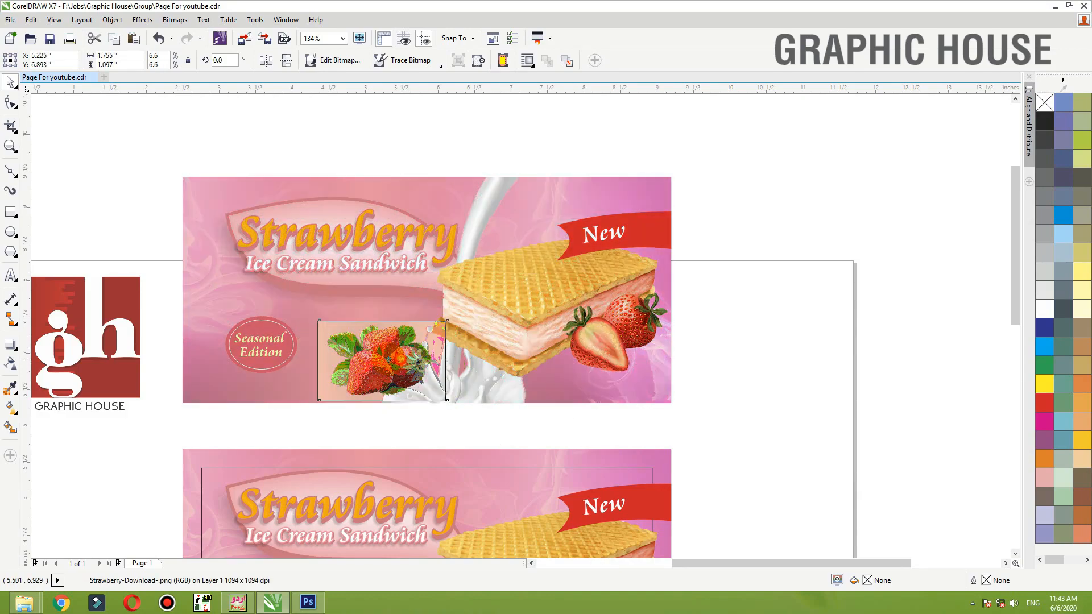
{"action": "left_click_drag", "start_coordinate": [431, 320], "coordinate": [417, 309]}
{"action": "left_click_drag", "start_coordinate": [406, 358], "coordinate": [409, 353]}
Copy the small strawberry image onto the lower label beside its badge, at about X 4.963, Y 3.158 in.
{"action": "scroll", "coordinate": [453, 312], "scroll_direction": "down", "scroll_amount": 2}
{"action": "key", "text": "F2"}
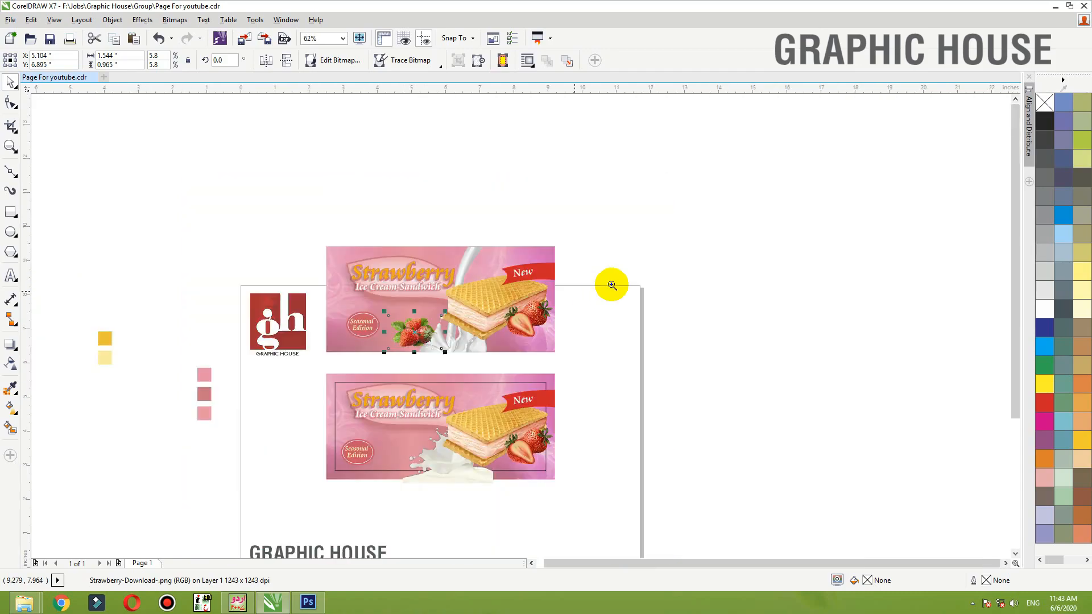
{"action": "left_click_drag", "start_coordinate": [628, 287], "coordinate": [214, 529]}
{"action": "left_click_drag", "start_coordinate": [508, 192], "coordinate": [498, 433]}
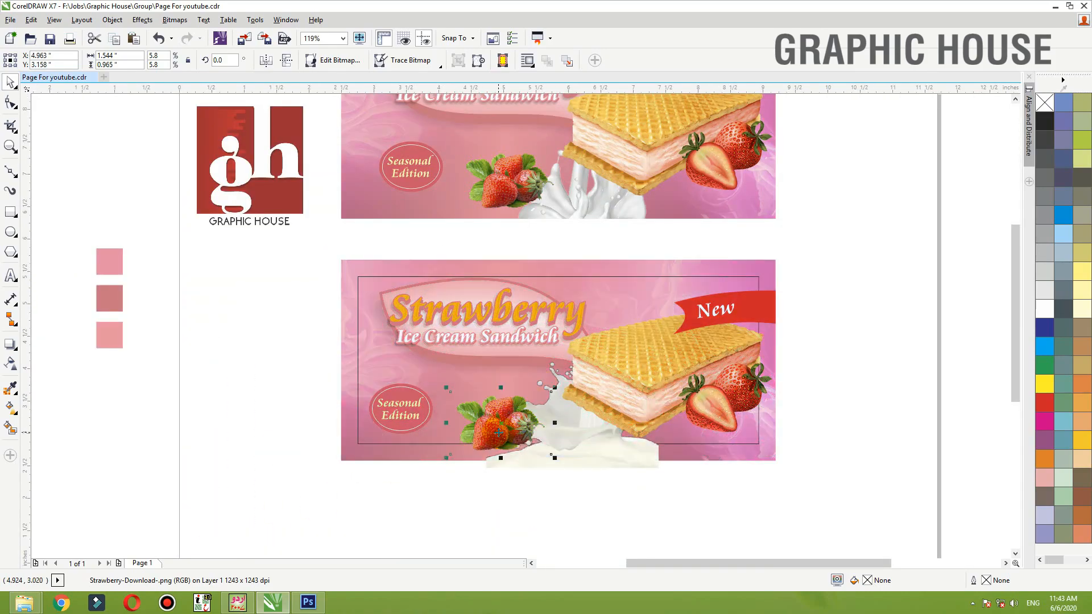
Remove the outline of the inner guide rectangle on the lower label.
{"action": "left_click", "coordinate": [759, 276]}
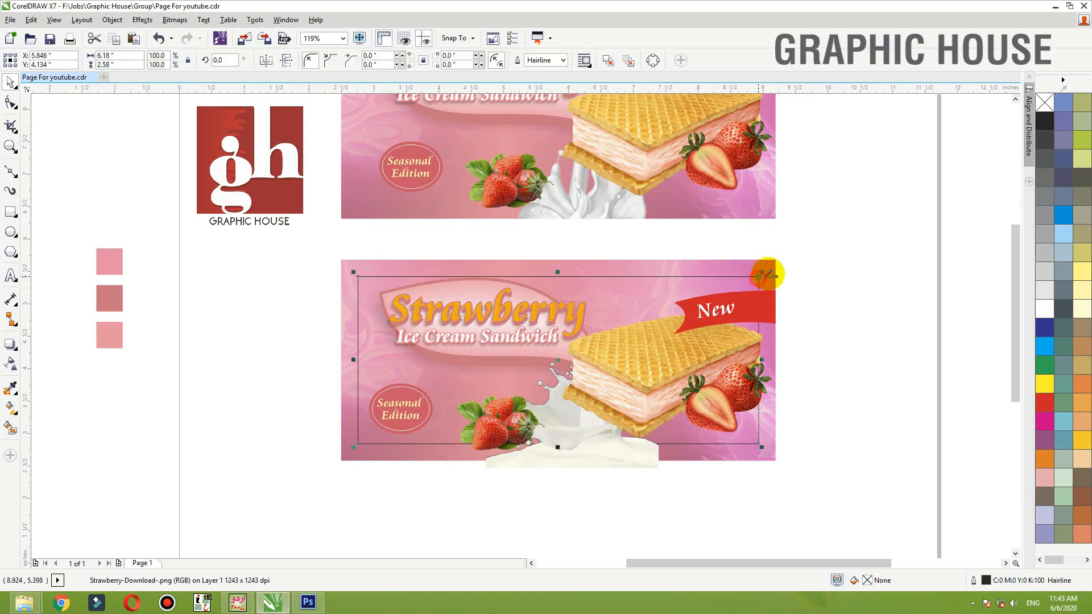
{"action": "right_click", "coordinate": [1046, 102]}
{"action": "left_click", "coordinate": [955, 155]}
Group all objects of the upper label, and group all objects of the lower label separately.
{"action": "scroll", "coordinate": [740, 314], "scroll_direction": "down", "scroll_amount": 2}
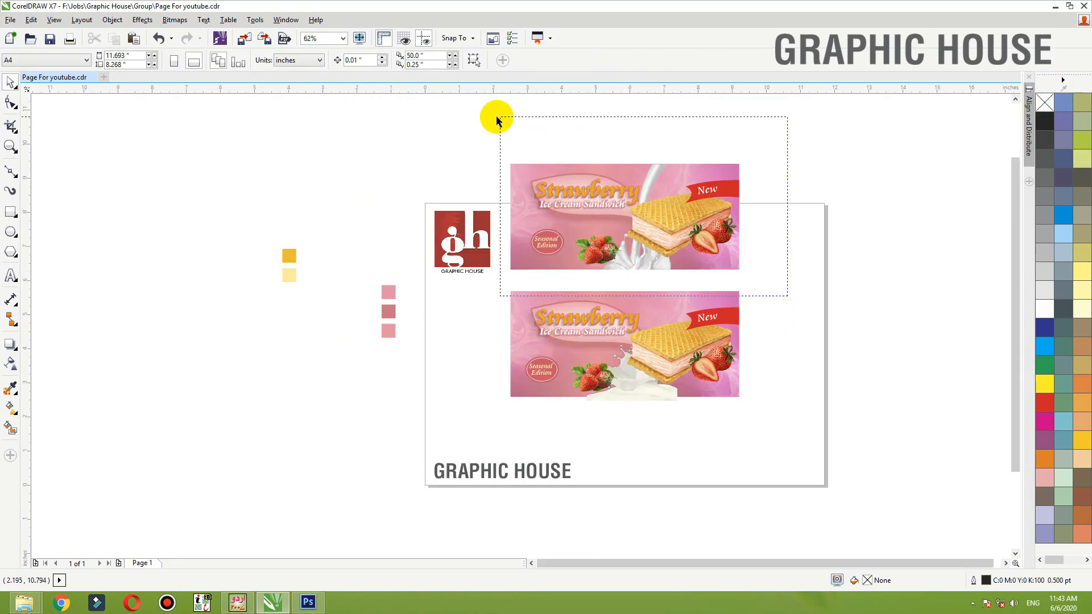
{"action": "left_click_drag", "start_coordinate": [496, 117], "coordinate": [496, 117]}
{"action": "key", "text": "ctrl+g"}
{"action": "left_click_drag", "start_coordinate": [795, 264], "coordinate": [458, 434]}
{"action": "key", "text": "ctrl+g"}
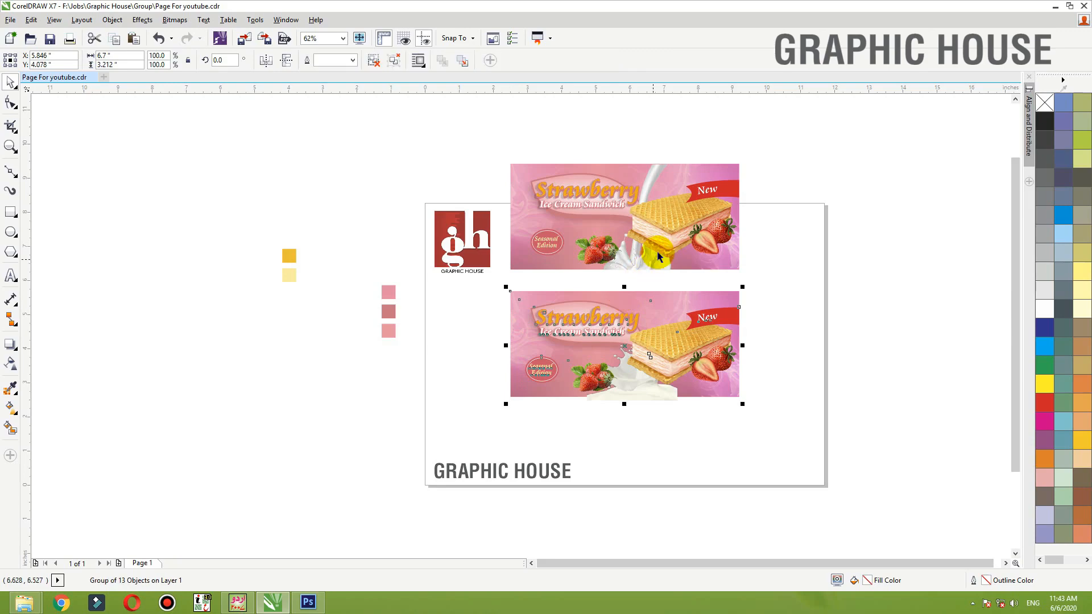
{"action": "left_click", "coordinate": [811, 261]}
Delete the lower label and move the remaining label down onto the page, at about X 5.846, Y 4.781 in.
{"action": "scroll", "coordinate": [819, 254], "scroll_direction": "up", "scroll_amount": 2}
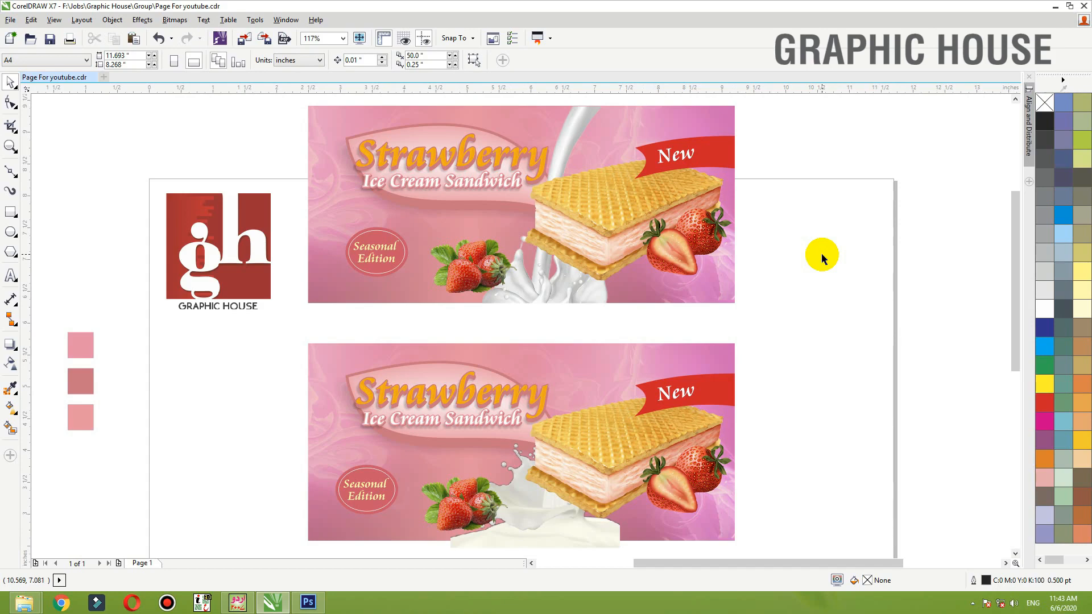
{"action": "left_click", "coordinate": [666, 386]}
{"action": "key", "text": "Delete"}
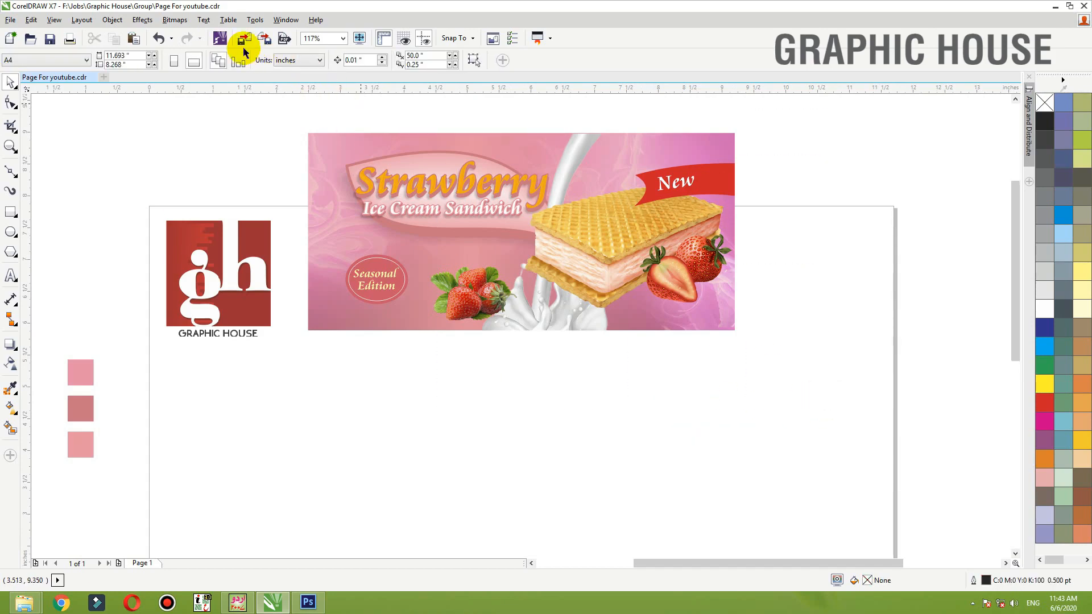
{"action": "left_click_drag", "start_coordinate": [244, 53], "coordinate": [244, 53]}
{"action": "left_click_drag", "start_coordinate": [459, 229], "coordinate": [460, 429]}
Ungroup the remaining label so its parts can be edited.
{"action": "key", "text": "shift+F2"}
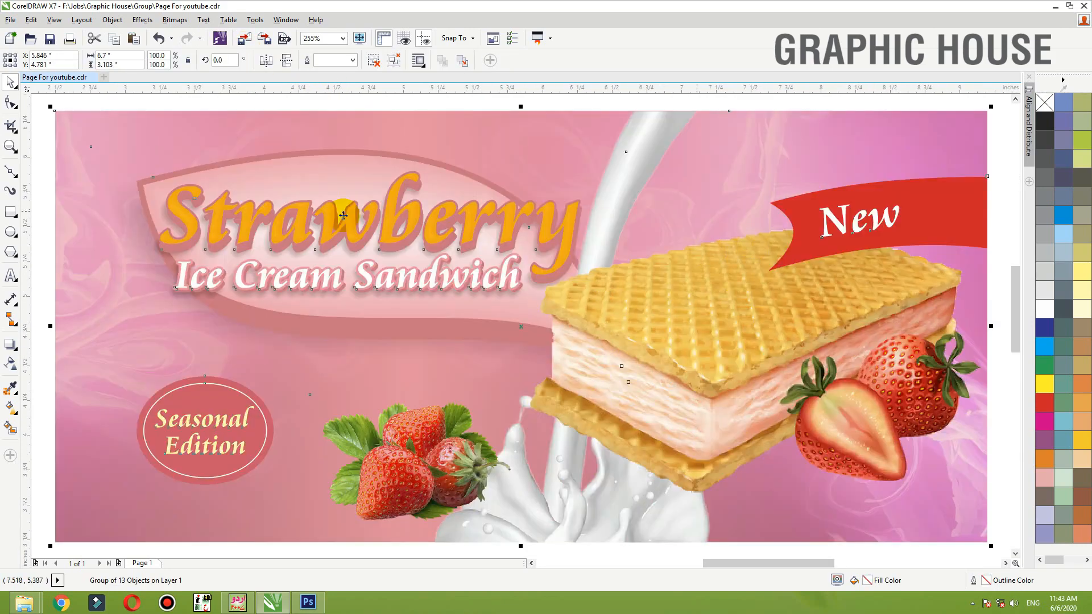
{"action": "key", "text": "F3"}
{"action": "left_click", "coordinate": [512, 141]}
{"action": "left_click", "coordinate": [463, 249]}
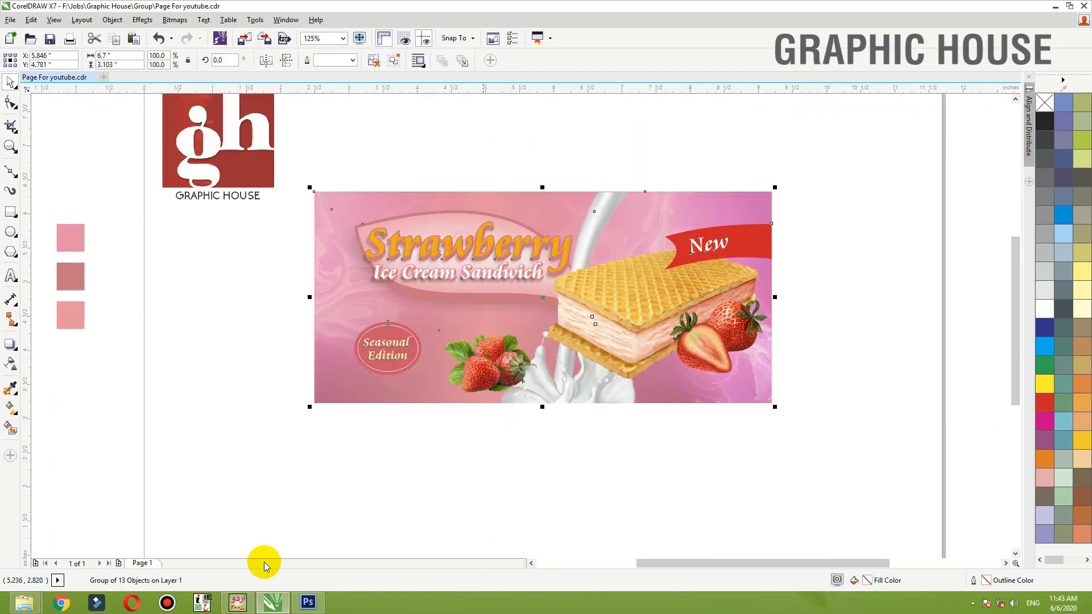
{"action": "left_click", "coordinate": [527, 466]}
{"action": "left_click", "coordinate": [512, 399]}
{"action": "left_click", "coordinate": [485, 467]}
{"action": "left_click", "coordinate": [387, 352]}
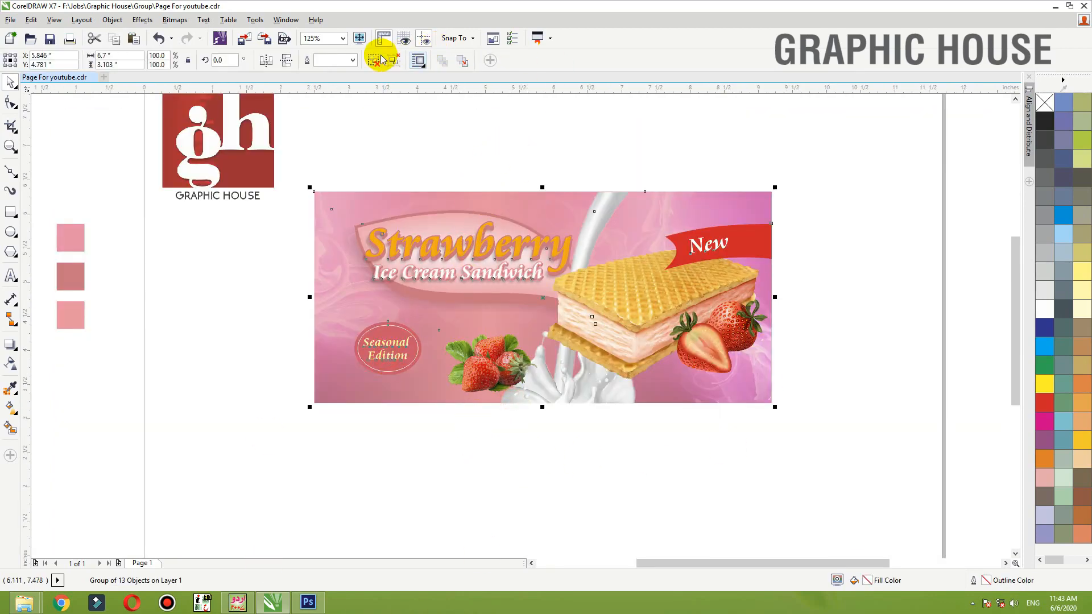
Remove the fill of the badge's outer ellipse and give it a white 0.5 pt outline.
{"action": "key", "text": "F2"}
{"action": "left_click_drag", "start_coordinate": [188, 283], "coordinate": [543, 473]}
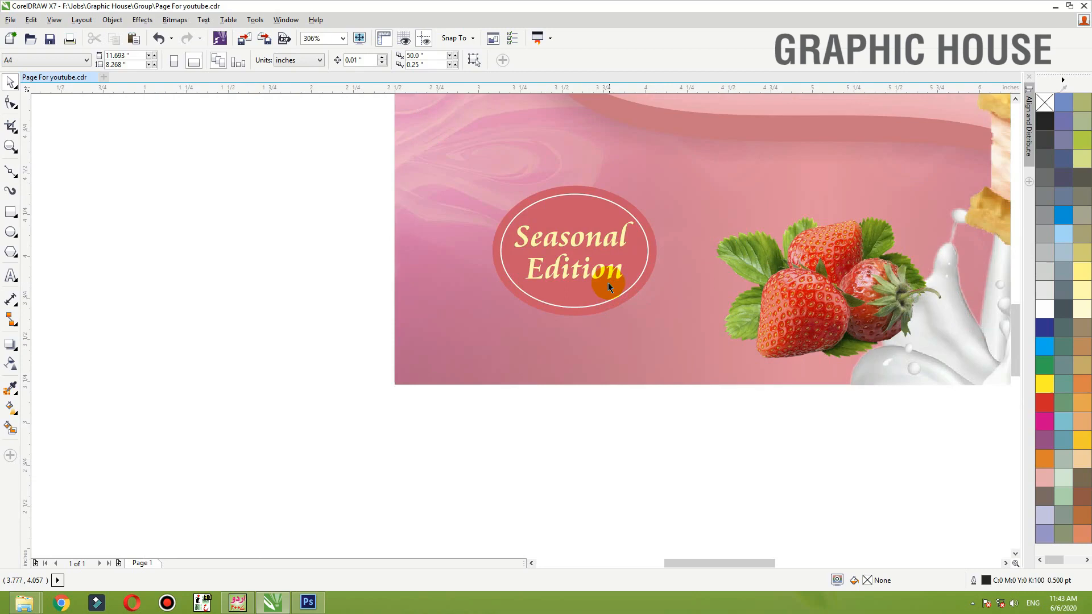
{"action": "left_click", "coordinate": [652, 283], "text": "ctrl"}
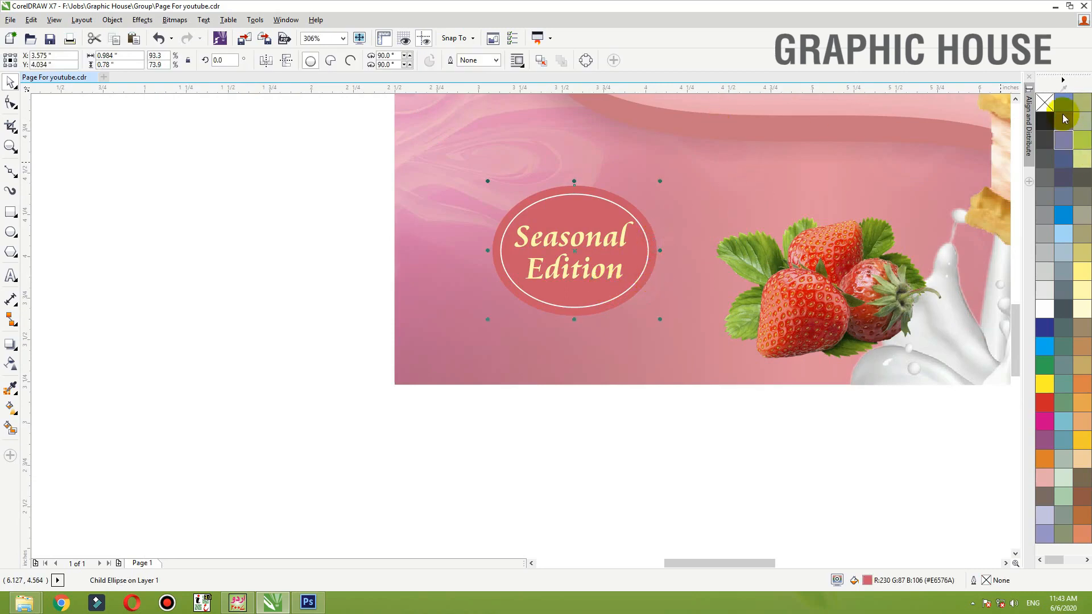
{"action": "left_click", "coordinate": [1046, 103]}
{"action": "right_click", "coordinate": [1044, 309]}
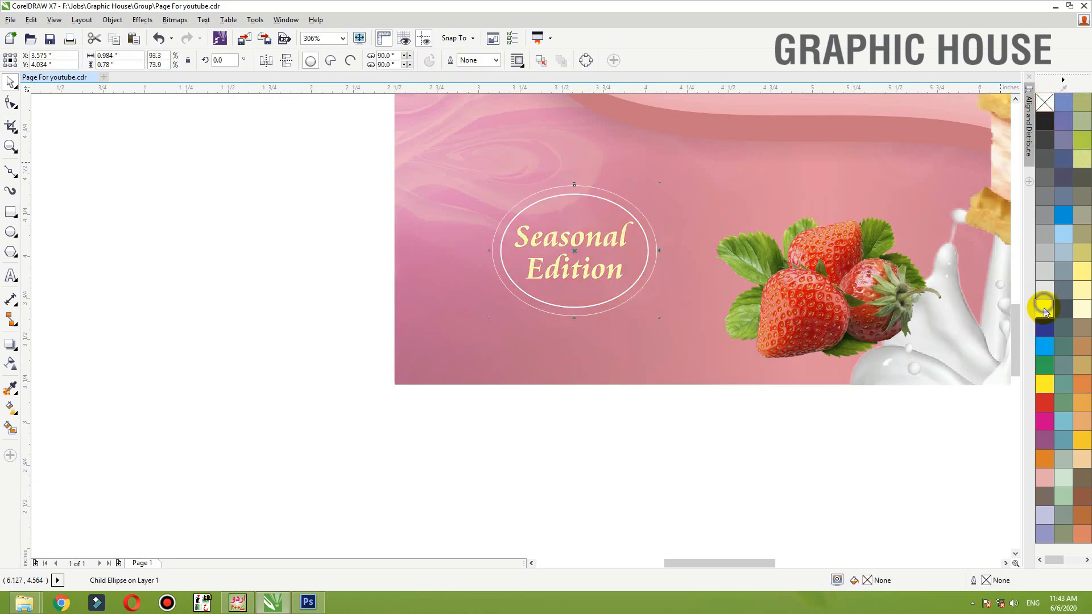
{"action": "key", "text": "F12"}
{"action": "type", "text": "0.5"}
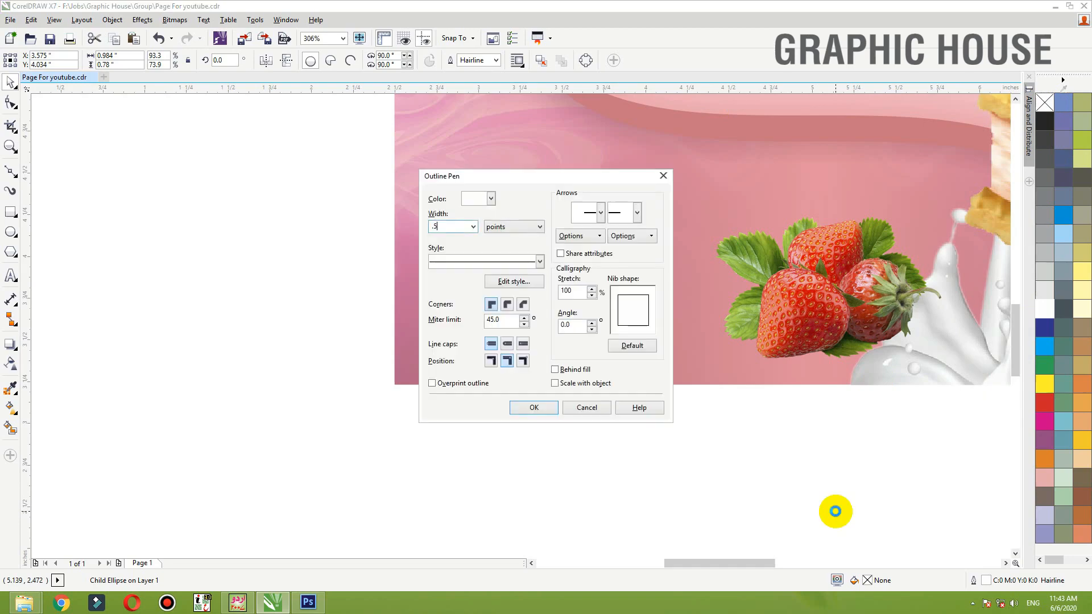
{"action": "key", "text": "Return"}
{"action": "left_click", "coordinate": [550, 259]}
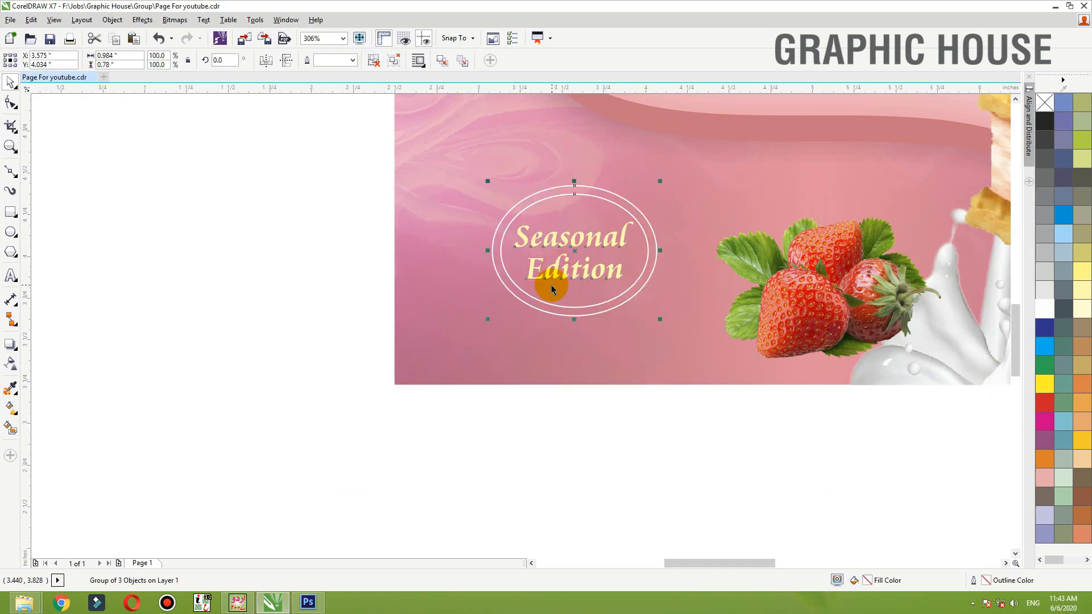
{"action": "left_click", "coordinate": [524, 351]}
Move the whole label near the centre of the page, at about X 5.985, Y 4.225 in.
{"action": "scroll", "coordinate": [518, 351], "scroll_direction": "down", "scroll_amount": 2}
{"action": "left_click_drag", "start_coordinate": [416, 403], "coordinate": [380, 423]}
{"action": "left_click", "coordinate": [749, 219]}
Shrink the title with its curved panel to about 3.748 × 1.752 in and place it at X 4.726, Y 4.464 in.
{"action": "key", "text": "F2"}
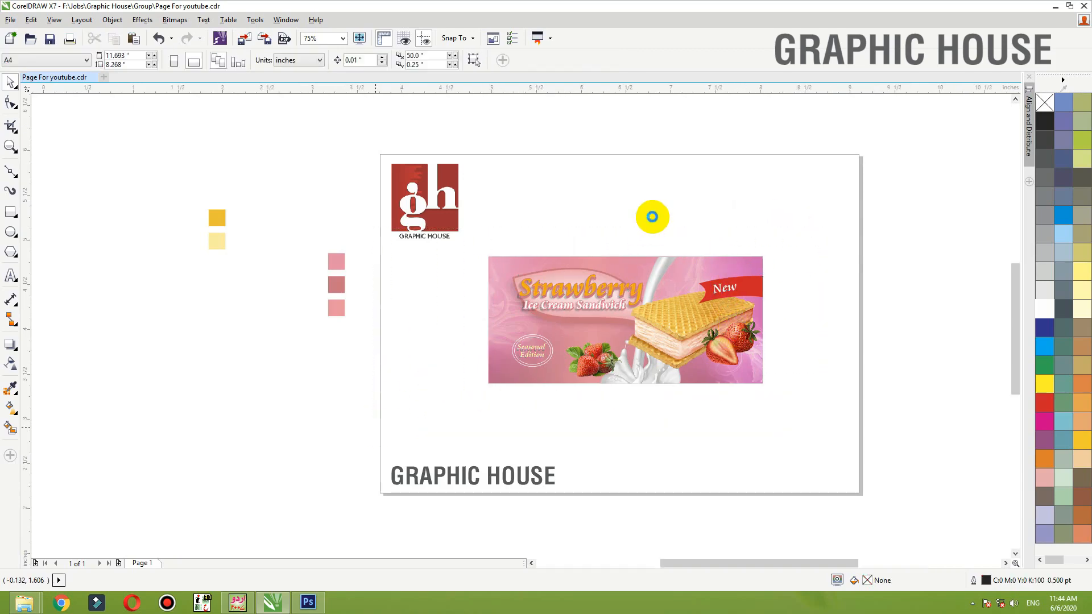
{"action": "left_click_drag", "start_coordinate": [708, 137], "coordinate": [234, 375]}
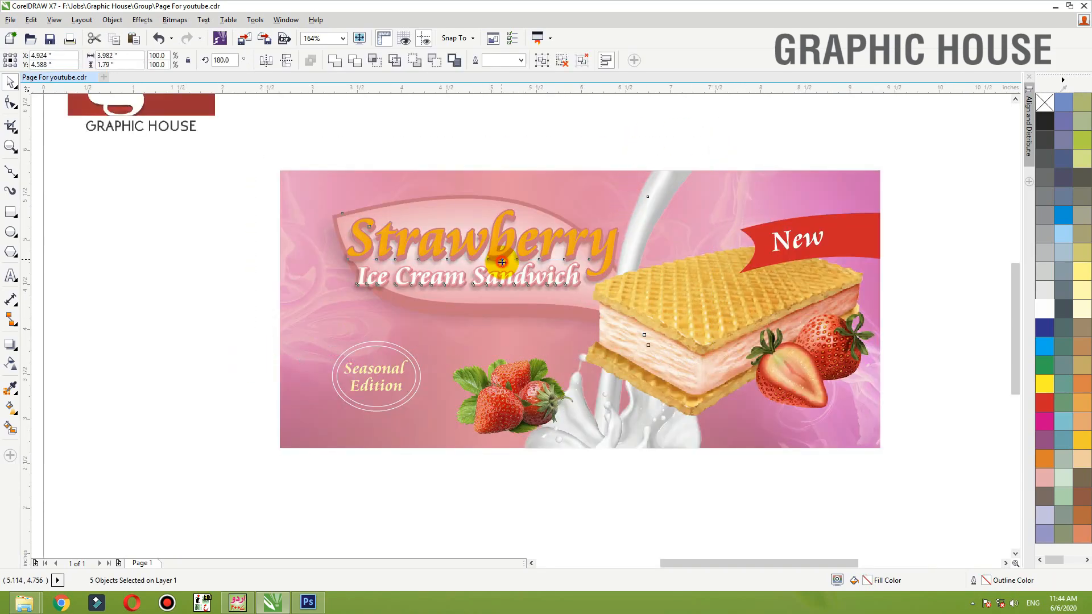
{"action": "left_click_drag", "start_coordinate": [502, 262], "coordinate": [502, 280]}
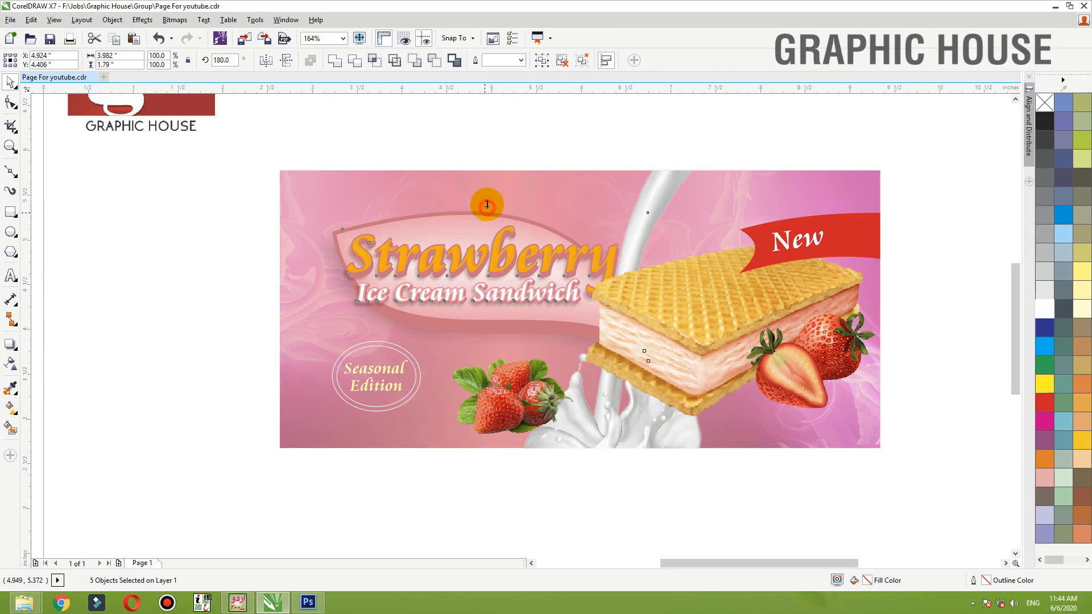
{"action": "left_click_drag", "start_coordinate": [487, 205], "coordinate": [476, 248]}
{"action": "left_click_drag", "start_coordinate": [657, 292], "coordinate": [639, 291]}
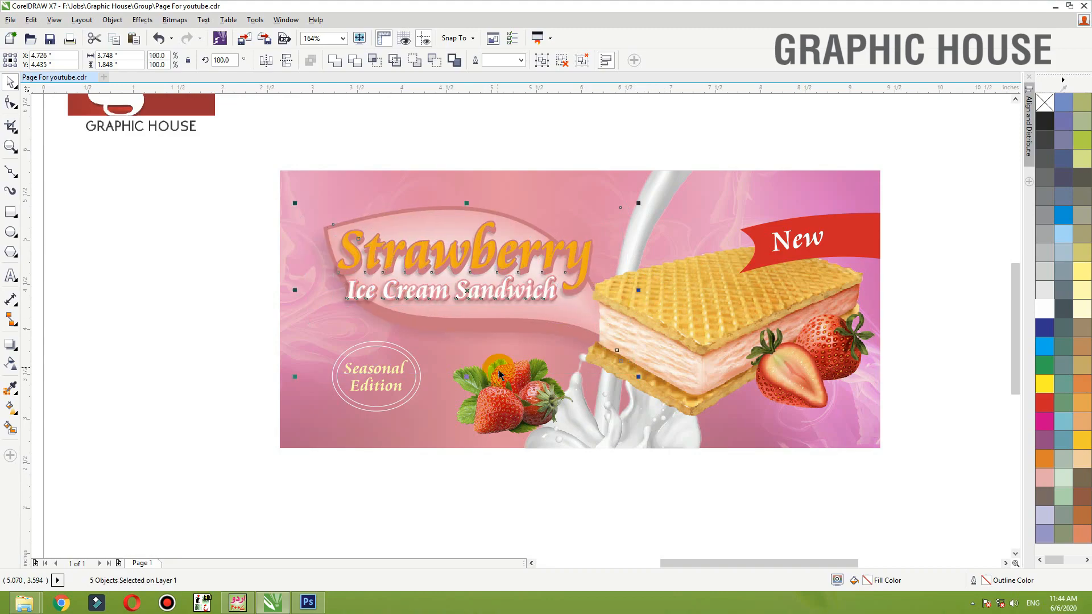
{"action": "left_click_drag", "start_coordinate": [471, 383], "coordinate": [444, 374]}
{"action": "left_click_drag", "start_coordinate": [493, 307], "coordinate": [490, 309]}
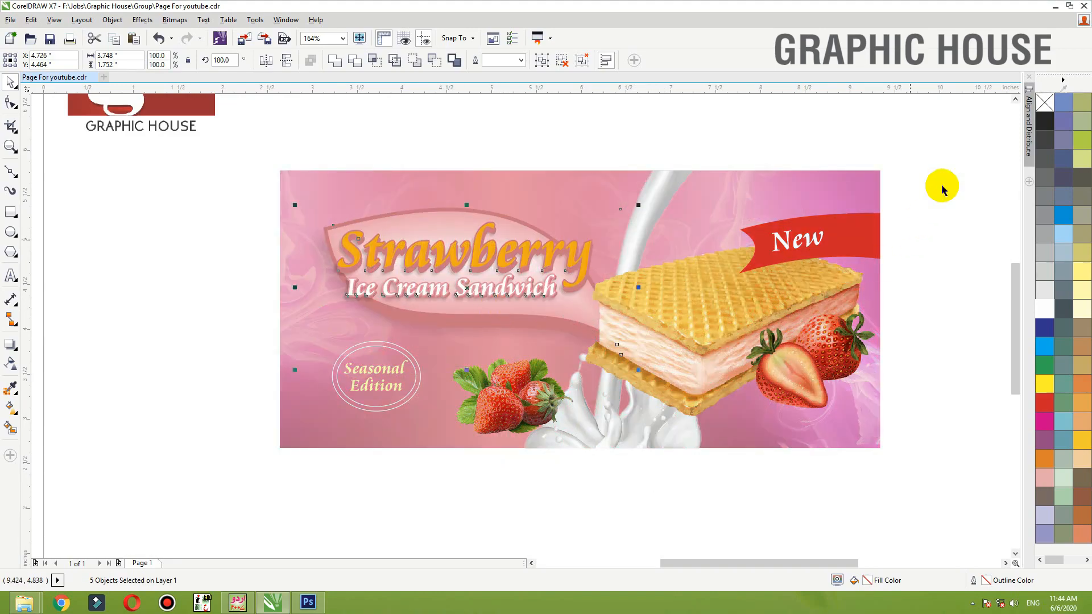
Export the whole label design to the desktop as the JPEG file 1 in RGB Color (24-bit) mode.
{"action": "left_click_drag", "start_coordinate": [943, 144], "coordinate": [255, 490]}
{"action": "key", "text": "ctrl+e"}
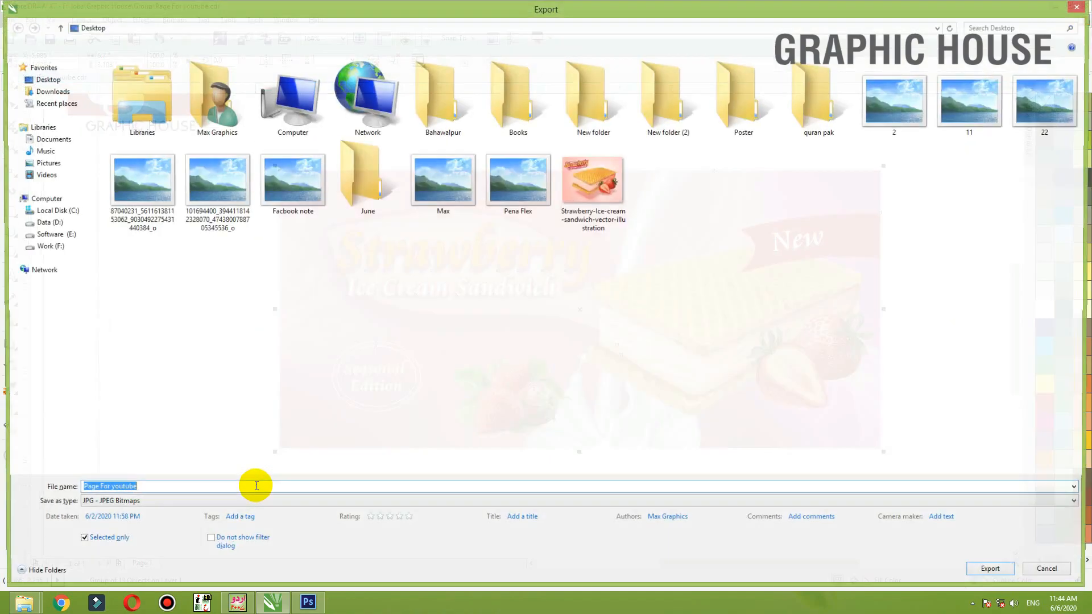
{"action": "key", "text": "Return"}
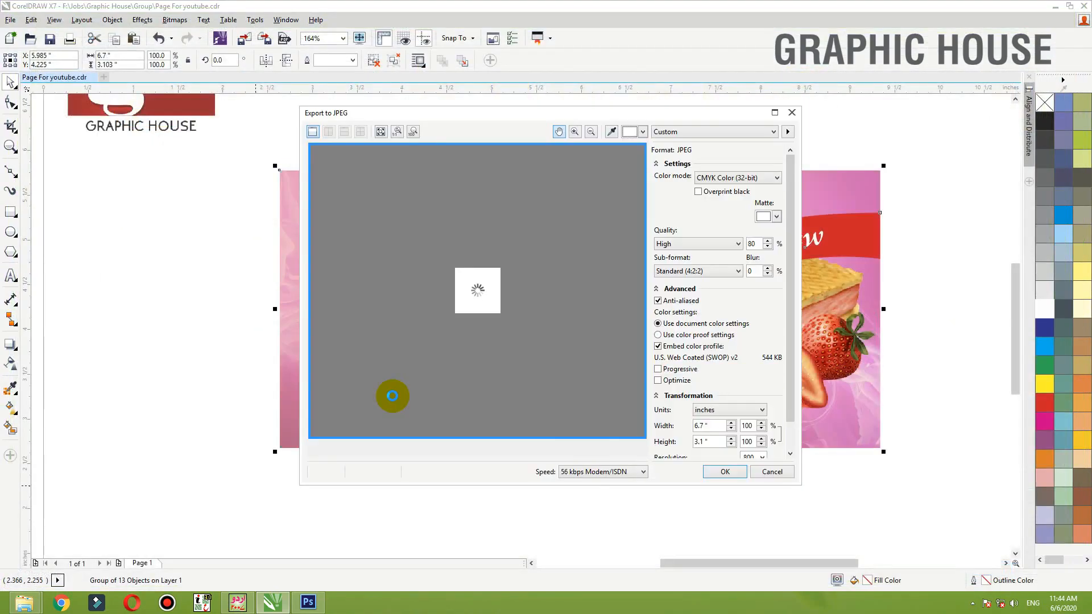
{"action": "left_click", "coordinate": [720, 178]}
{"action": "left_click", "coordinate": [718, 197]}
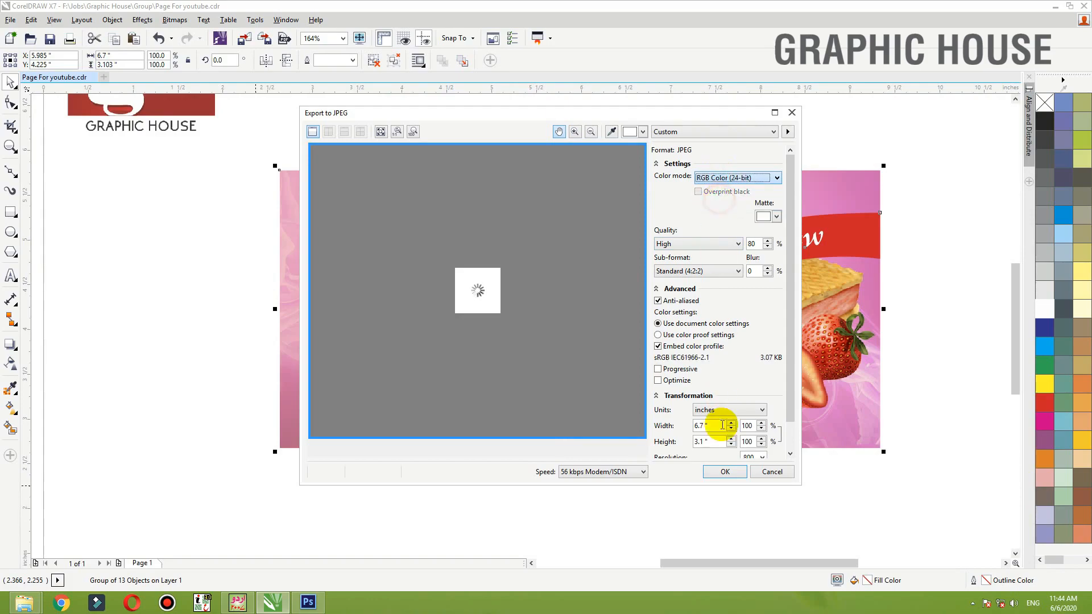
{"action": "left_click", "coordinate": [725, 472]}
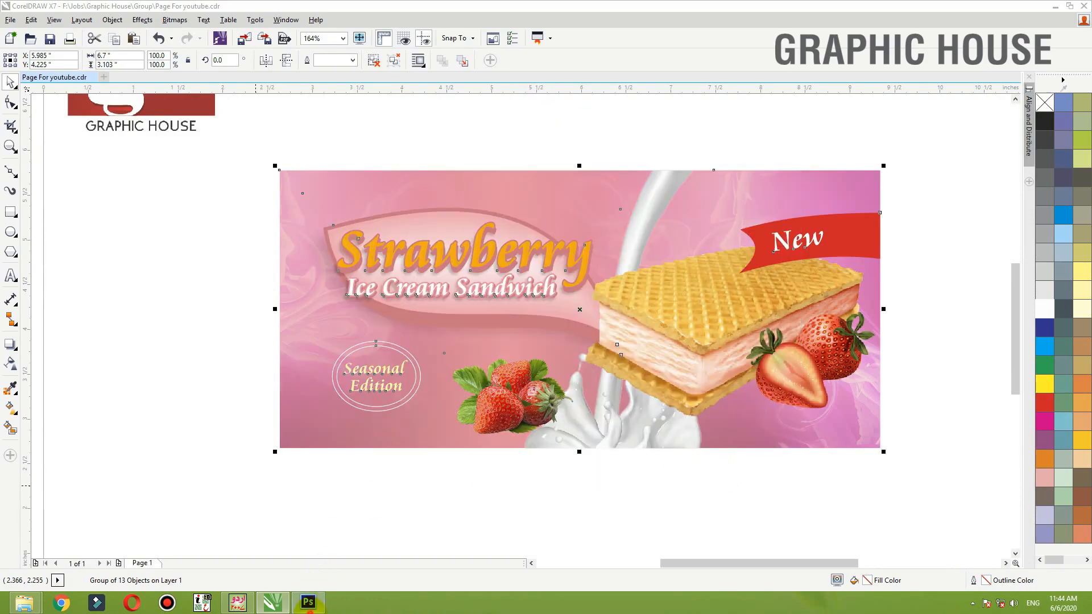
Switch to Photoshop, open the wrapper mockup's smart object and bring the exported 1.jpg label in as a new layer.
{"action": "left_click", "coordinate": [319, 605]}
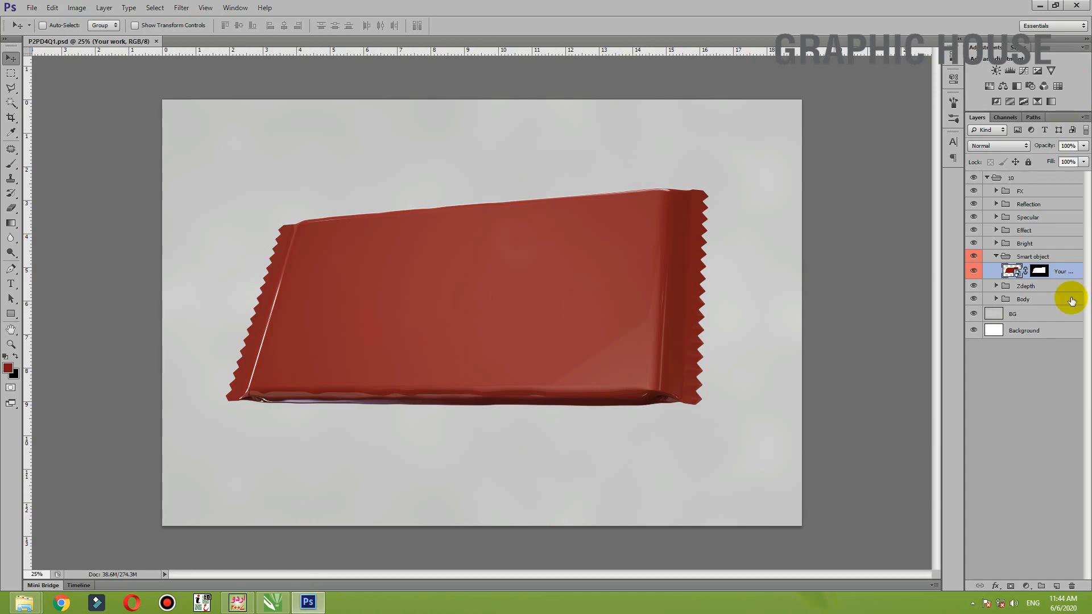
{"action": "double_click", "coordinate": [1012, 271]}
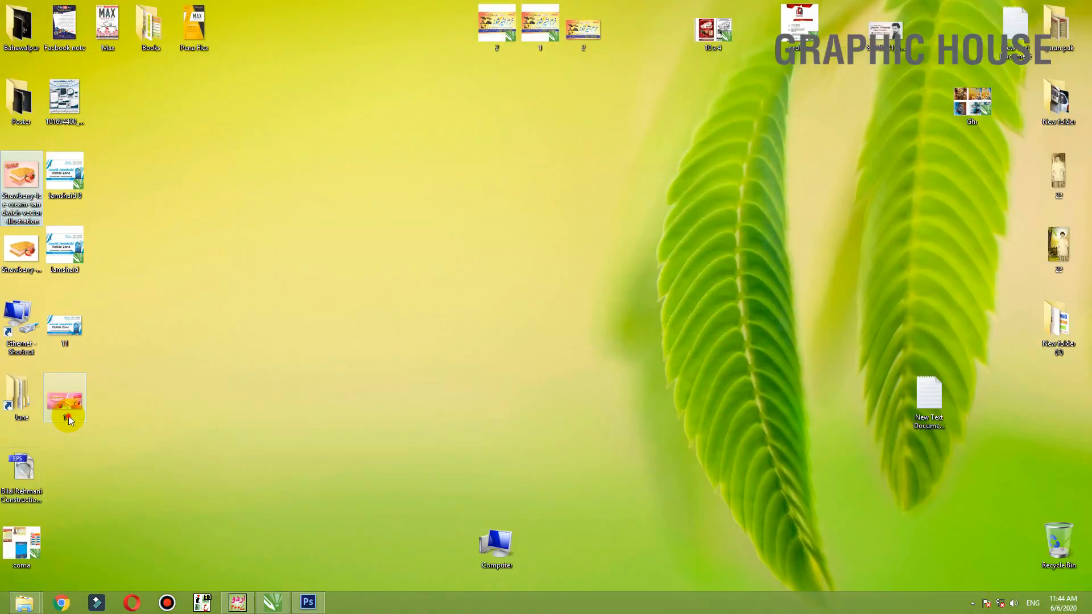
{"action": "left_click_drag", "start_coordinate": [69, 415], "coordinate": [448, 104]}
{"action": "left_click_drag", "start_coordinate": [455, 269], "coordinate": [485, 324]}
Scale the label layer to 45.53% width and 45.47% height so it fills the smart object canvas, and save the smart object.
{"action": "key", "text": "ctrl+minus"}
{"action": "key", "text": "ctrl+t"}
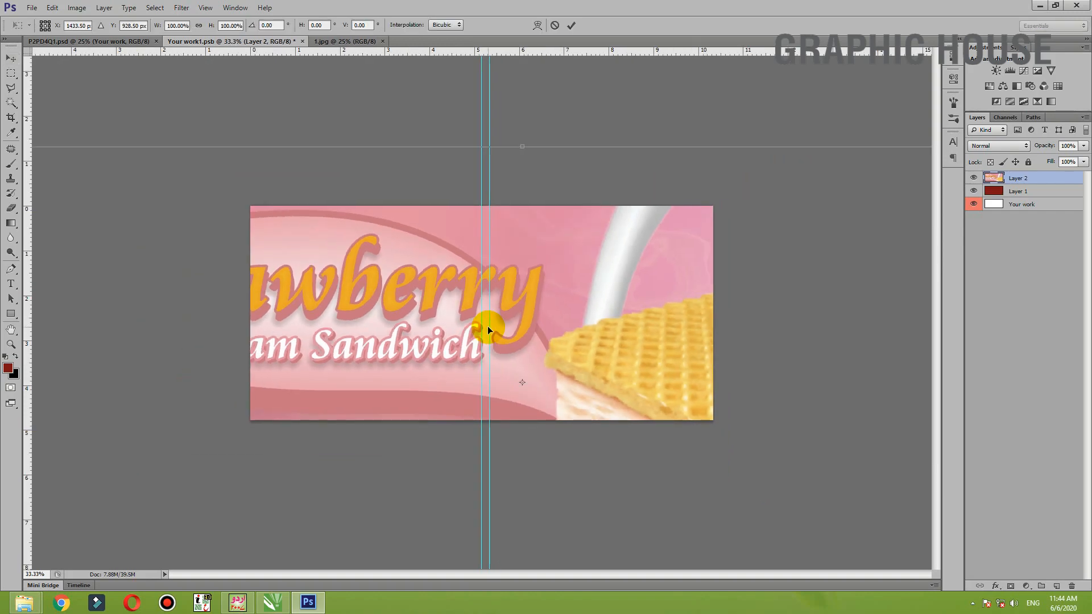
{"action": "key", "text": "ctrl+minus"}
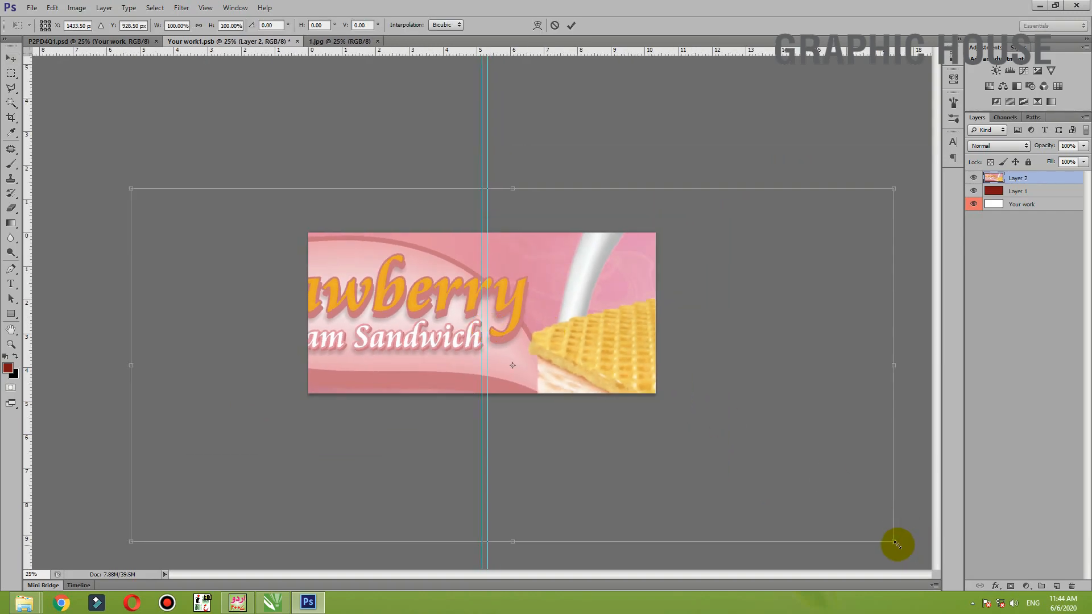
{"action": "left_click_drag", "start_coordinate": [896, 545], "coordinate": [603, 367]}
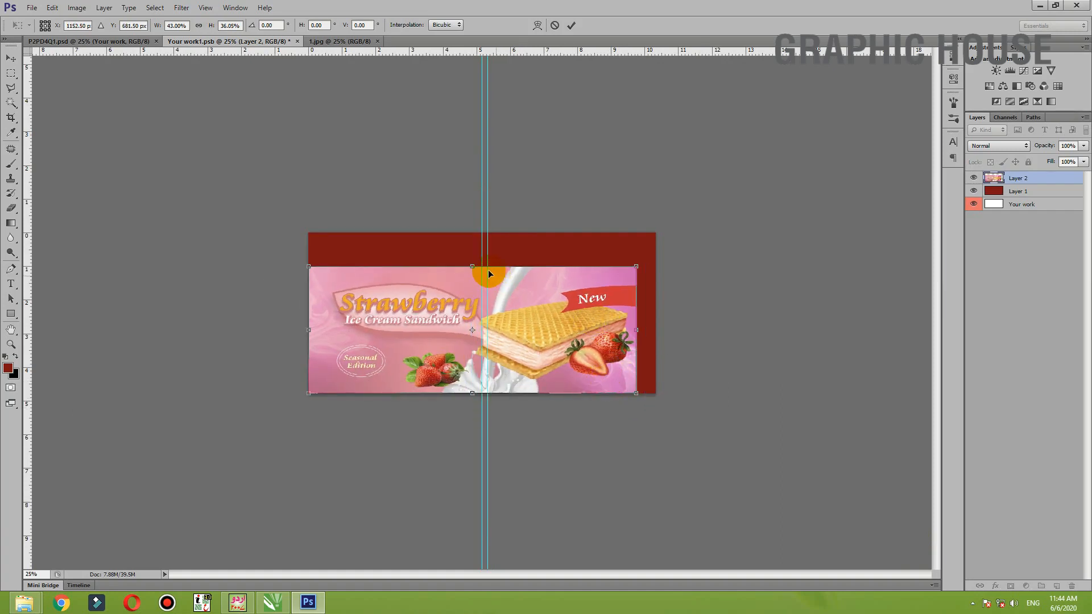
{"action": "left_click_drag", "start_coordinate": [473, 261], "coordinate": [474, 230]}
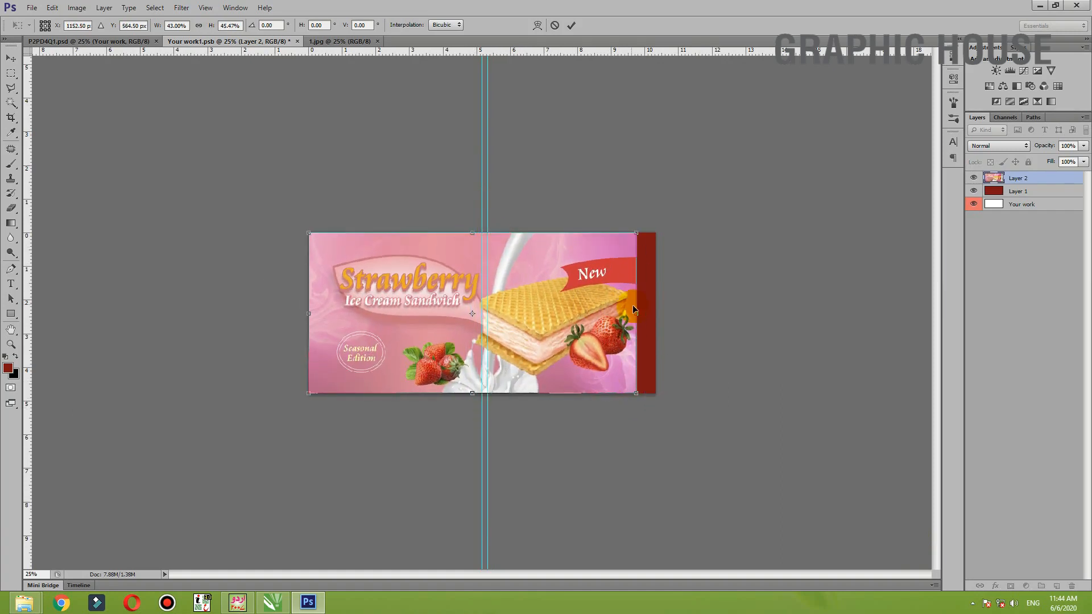
{"action": "left_click_drag", "start_coordinate": [646, 312], "coordinate": [660, 313]}
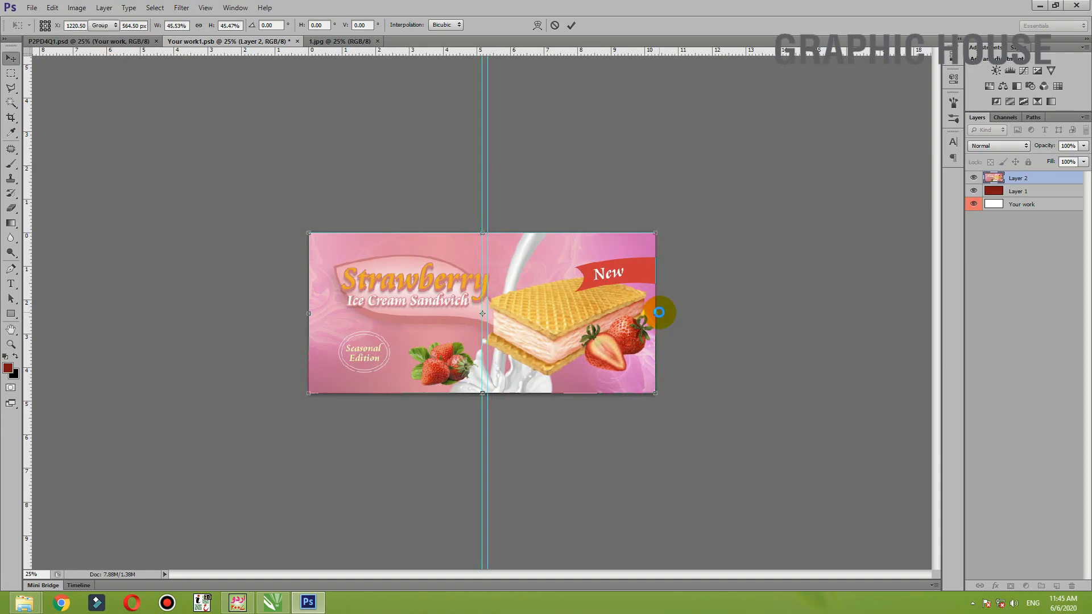
{"action": "key", "text": "Return"}
{"action": "key", "text": "ctrl+plus"}
{"action": "key", "text": "ctrl+s"}
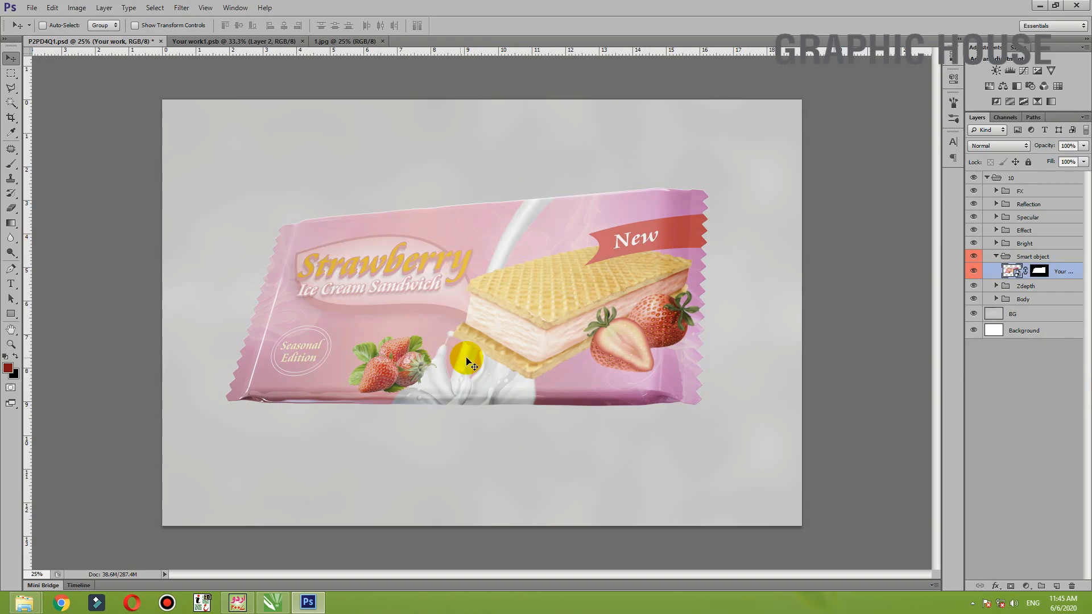
Apply Color Balance levels +31, -29, -19 to the midtones of the smart object's label layer, then save and close the smart object.
{"action": "double_click", "coordinate": [1010, 273]}
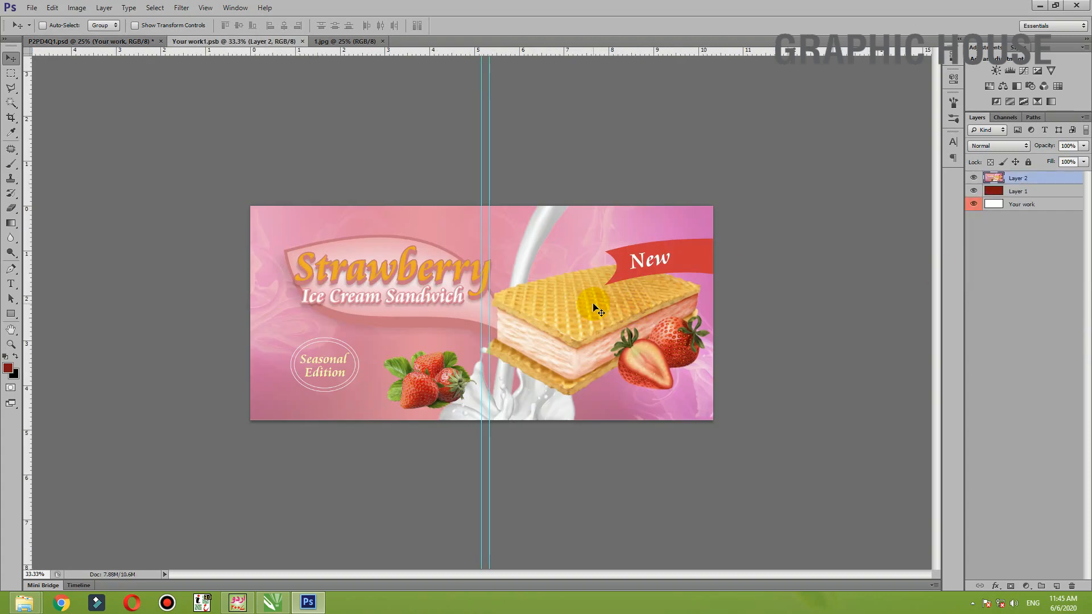
{"action": "key", "text": "ctrl+b"}
{"action": "mouse_move", "coordinate": [794, 137]}
{"action": "left_mouse_down"}
{"action": "mouse_move", "coordinate": [818, 149]}
{"action": "mouse_move", "coordinate": [794, 149]}
{"action": "left_mouse_up"}
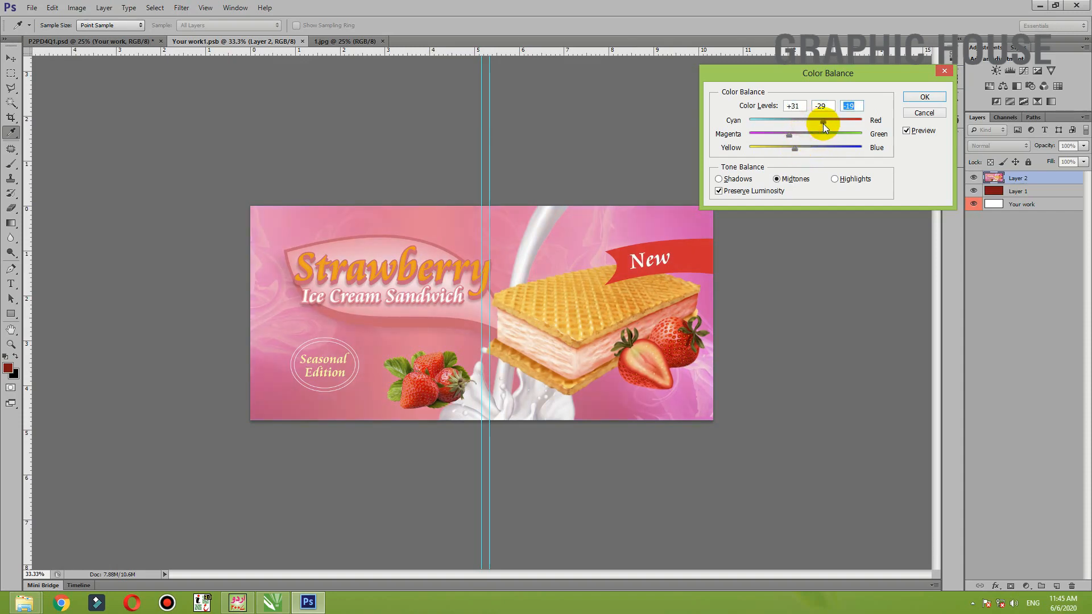
{"action": "key", "text": "Return"}
{"action": "key", "text": "ctrl+s"}
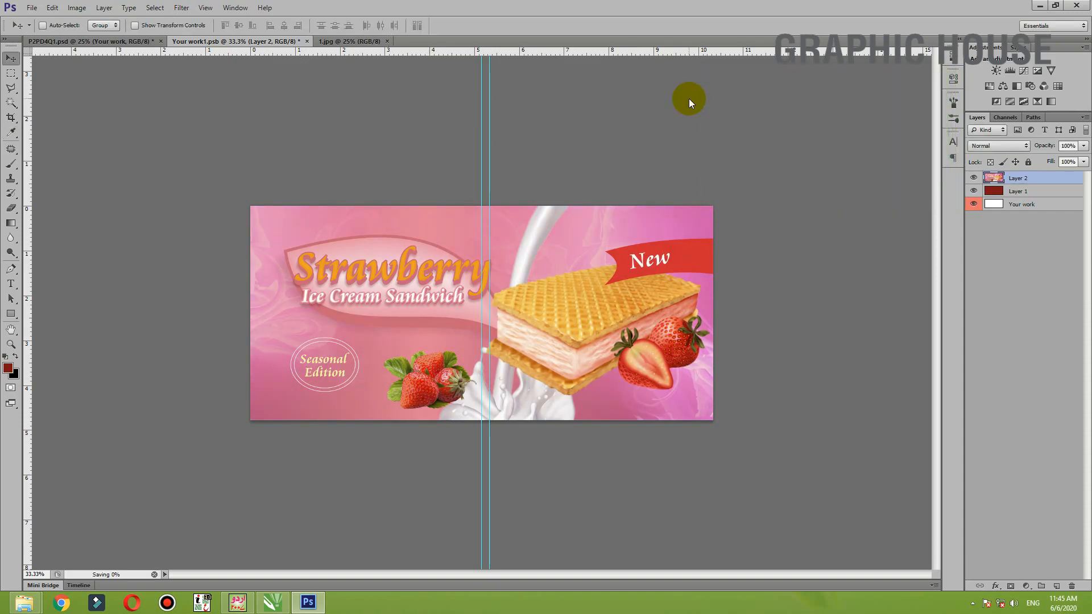
{"action": "left_click", "coordinate": [115, 41]}
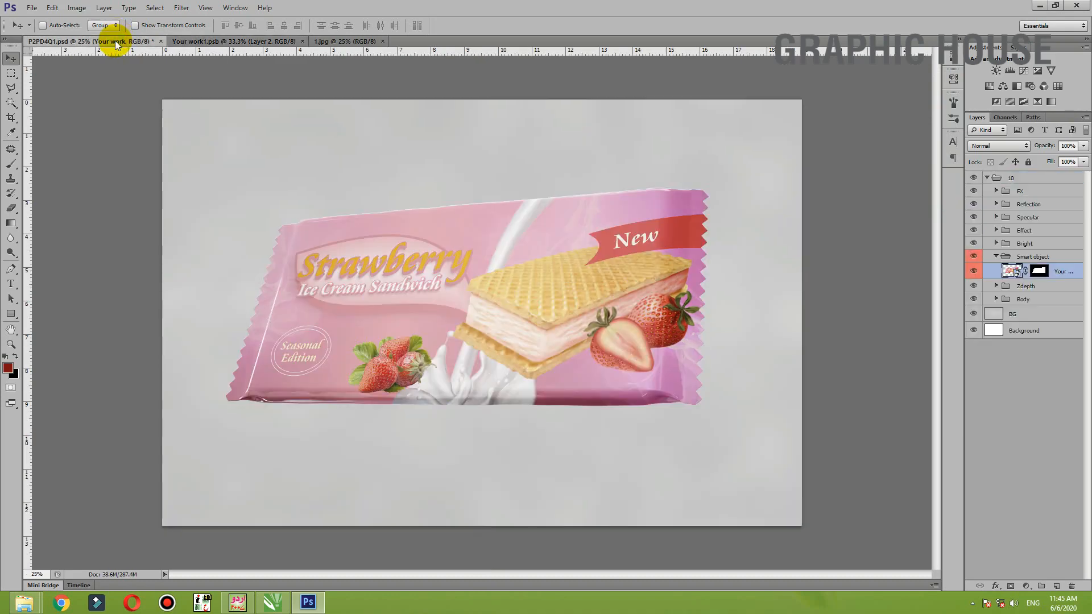
{"action": "left_click", "coordinate": [268, 42]}
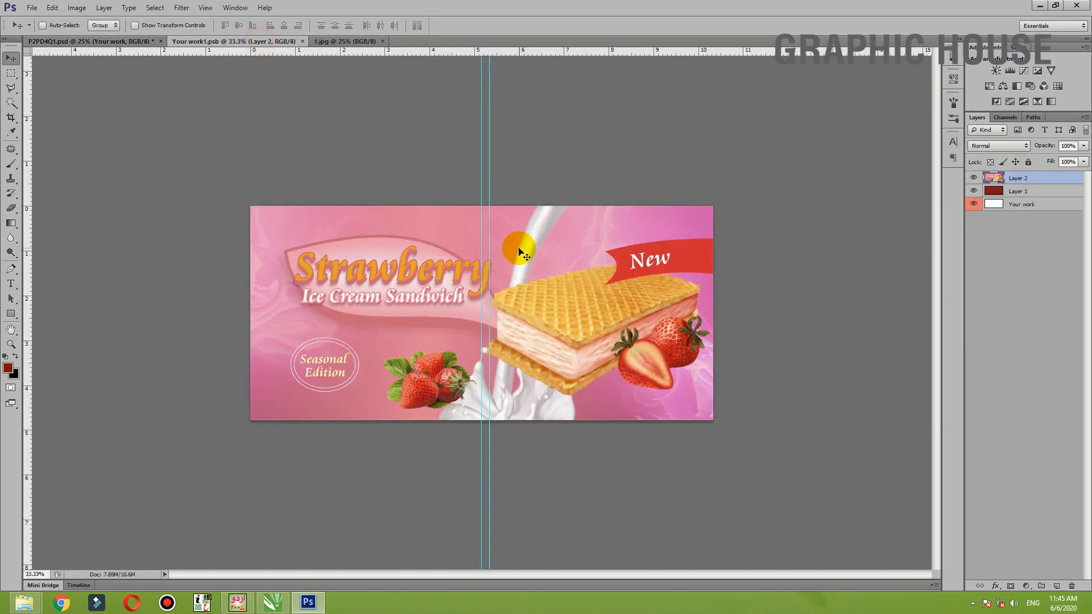
{"action": "key", "text": "ctrl+w"}
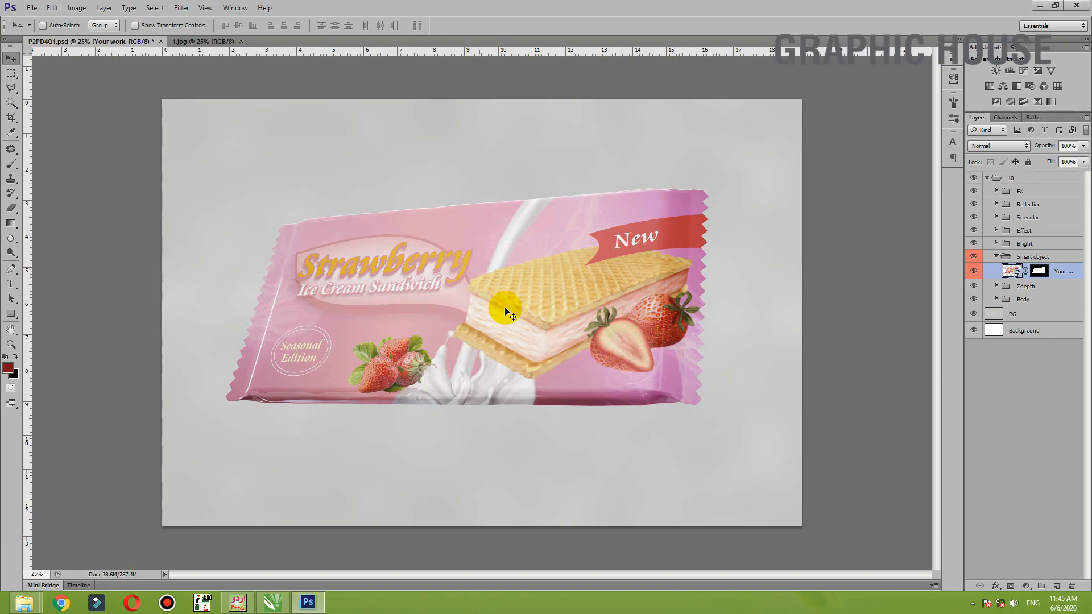
Switch to CorelDRAW and move the grouped label off the page to about X 15.921, Y 4.377 in.
{"action": "left_click", "coordinate": [277, 606]}
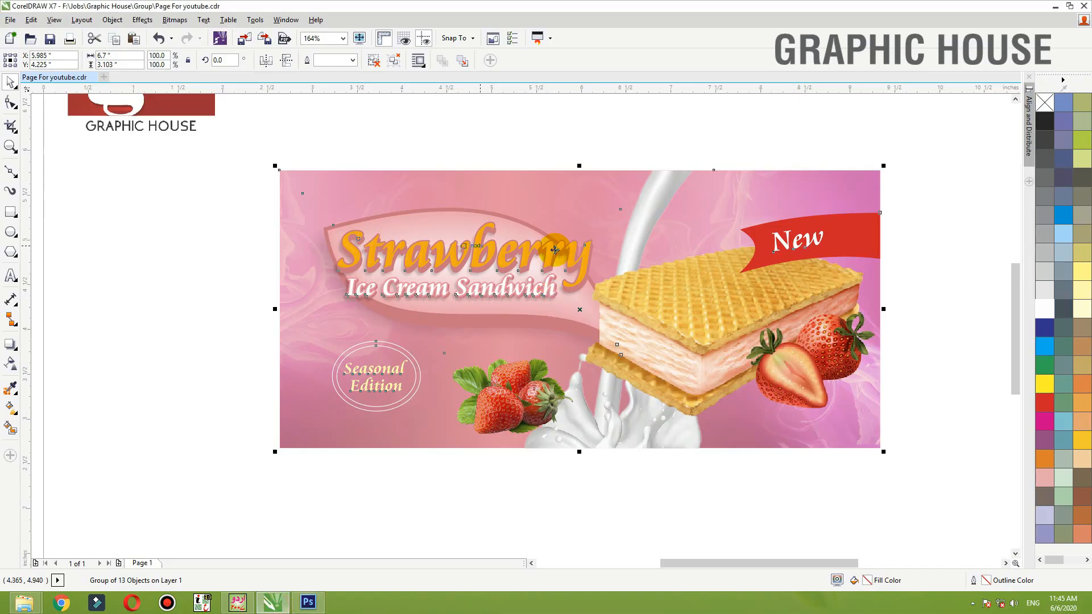
{"action": "left_click", "coordinate": [226, 412]}
{"action": "scroll", "coordinate": [226, 411], "scroll_direction": "down", "scroll_amount": 2}
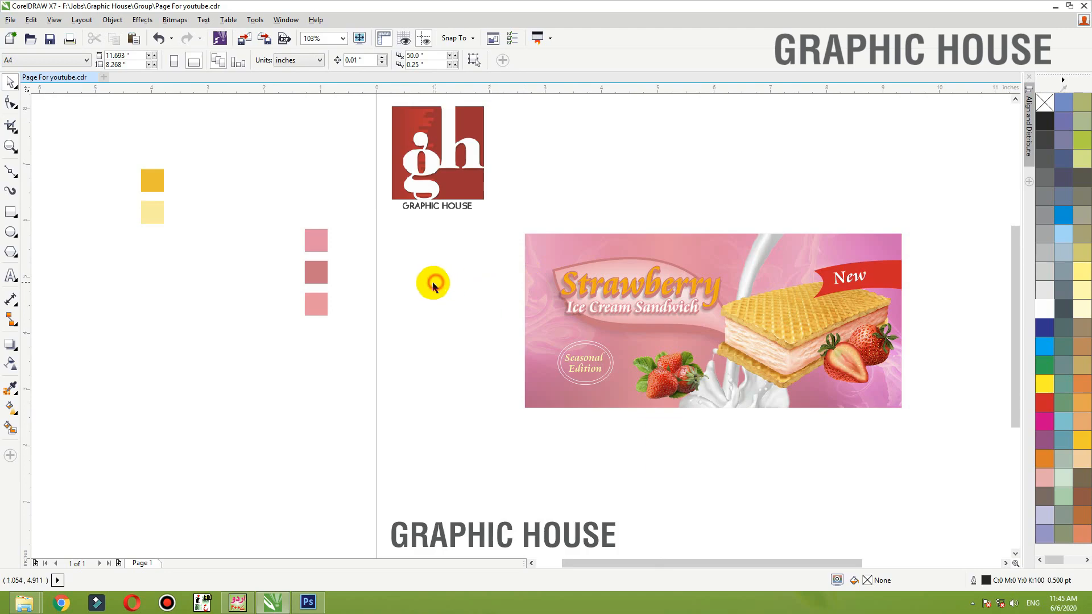
{"action": "scroll", "coordinate": [434, 283], "scroll_direction": "down", "scroll_amount": 3}
{"action": "key", "text": "F2"}
{"action": "left_click_drag", "start_coordinate": [311, 208], "coordinate": [783, 451]}
{"action": "left_click_drag", "start_coordinate": [755, 405], "coordinate": [342, 149]}
{"action": "scroll", "coordinate": [420, 247], "scroll_direction": "down", "scroll_amount": 3}
{"action": "left_click_drag", "start_coordinate": [434, 247], "coordinate": [706, 243]}
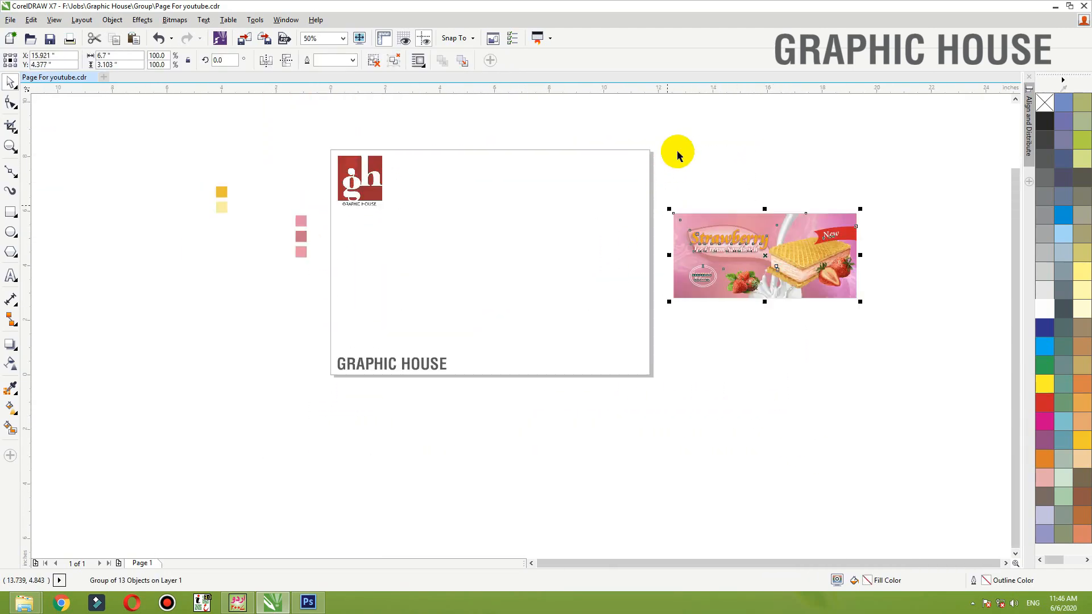
{"action": "left_click", "coordinate": [690, 129]}
Draw a rectangle about 8.54 × 5.451 in on the empty page and remove its outline.
{"action": "key", "text": "F2"}
{"action": "left_click_drag", "start_coordinate": [690, 129], "coordinate": [266, 420]}
{"action": "left_click", "coordinate": [11, 214]}
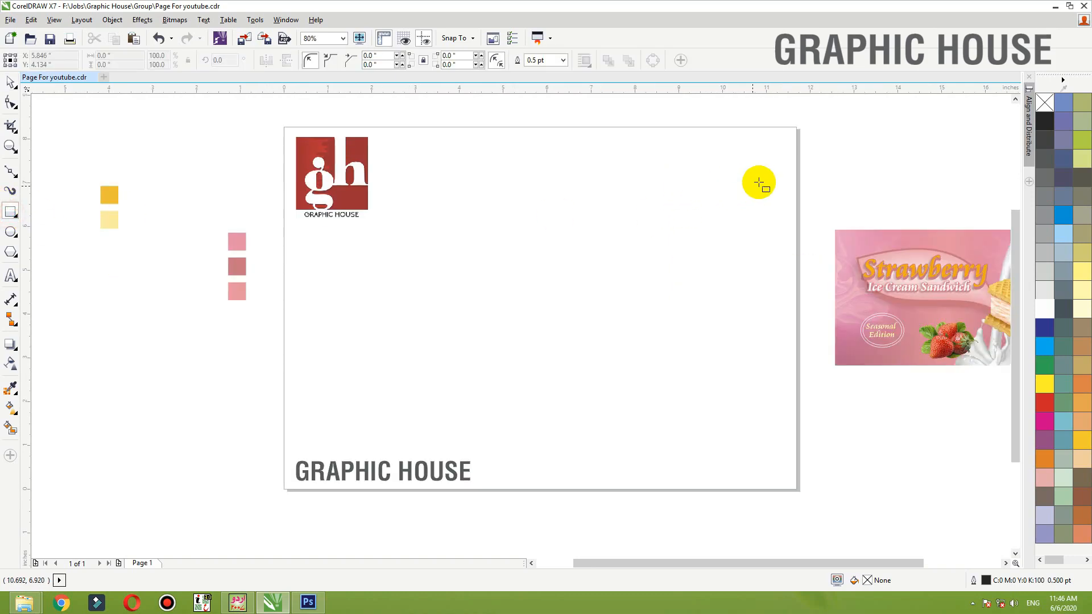
{"action": "mouse_move", "coordinate": [760, 181]}
{"action": "left_mouse_down"}
{"action": "mouse_move", "coordinate": [442, 392]}
{"action": "mouse_move", "coordinate": [390, 398]}
{"action": "mouse_move", "coordinate": [385, 420]}
{"action": "left_mouse_up"}
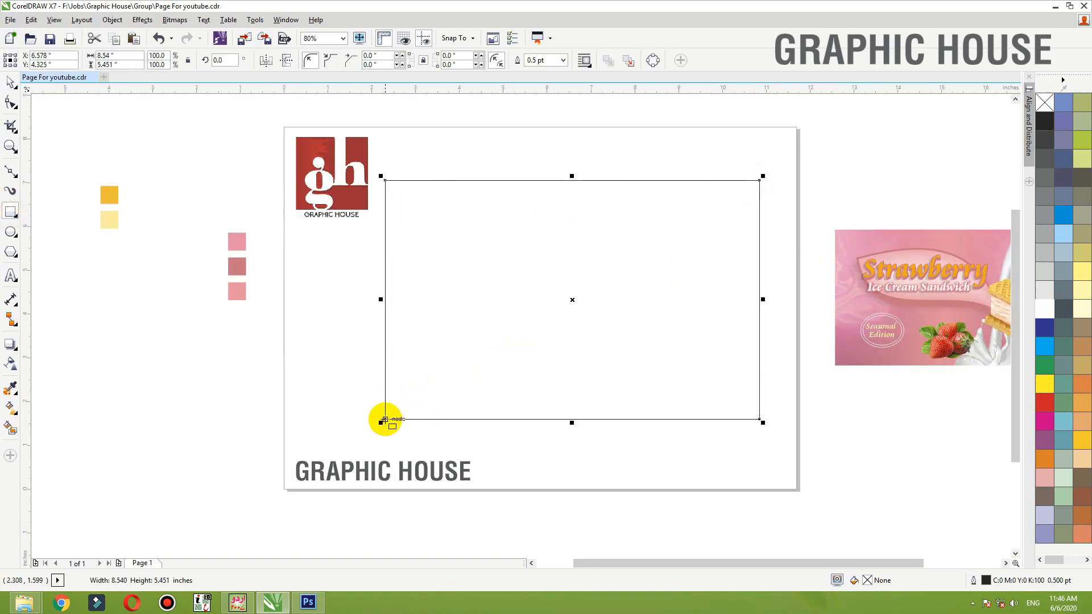
{"action": "key", "text": "space"}
{"action": "right_click", "coordinate": [1053, 106]}
Fill the rectangle with the amber colour #FBBF21 sampled from the swatch square beside the page.
{"action": "left_click", "coordinate": [1083, 120]}
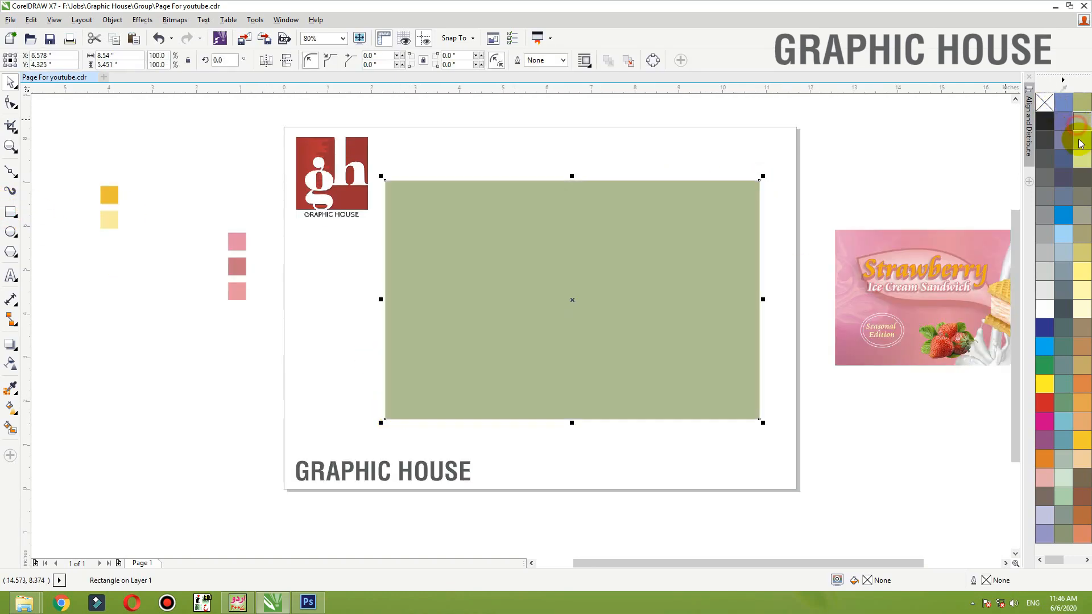
{"action": "left_click", "coordinate": [1081, 139]}
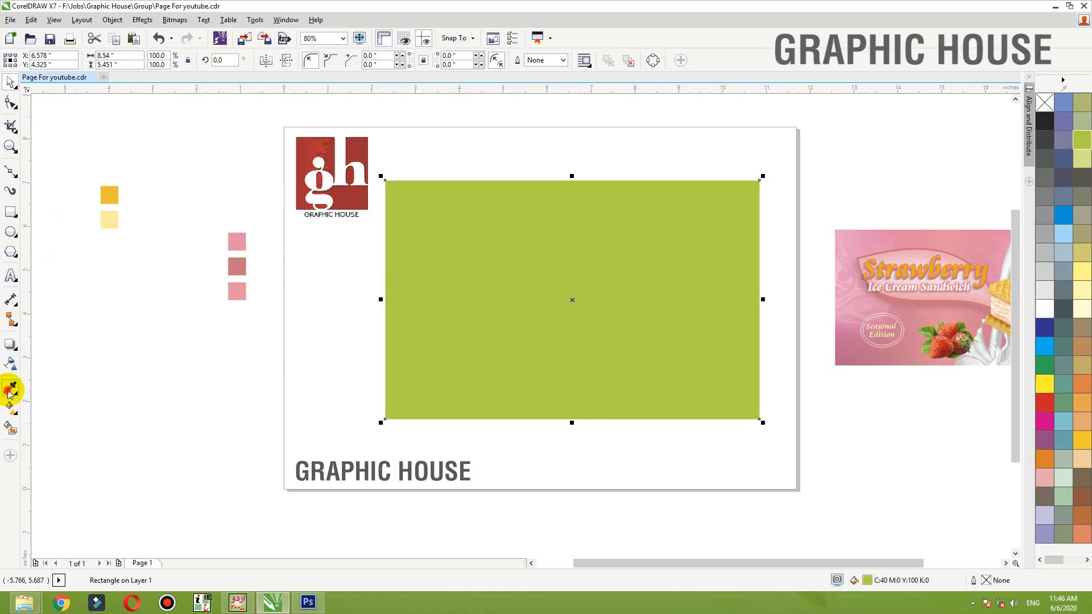
{"action": "left_click", "coordinate": [10, 391]}
{"action": "left_click", "coordinate": [110, 193]}
{"action": "left_click", "coordinate": [434, 233]}
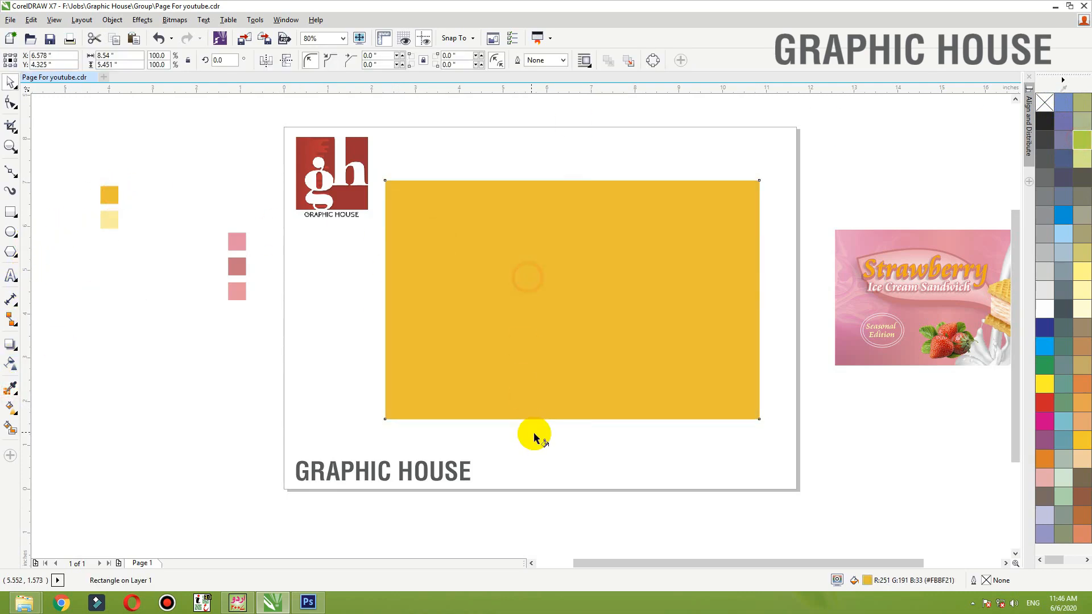
Give the rectangle an elliptical fountain fill from amber edges to a pale yellow #FFEEA0 centre sampled from the lighter swatch.
{"action": "key", "text": "g"}
{"action": "left_click_drag", "start_coordinate": [544, 427], "coordinate": [541, 193]}
{"action": "left_click", "coordinate": [208, 62]}
{"action": "left_click", "coordinate": [191, 61]}
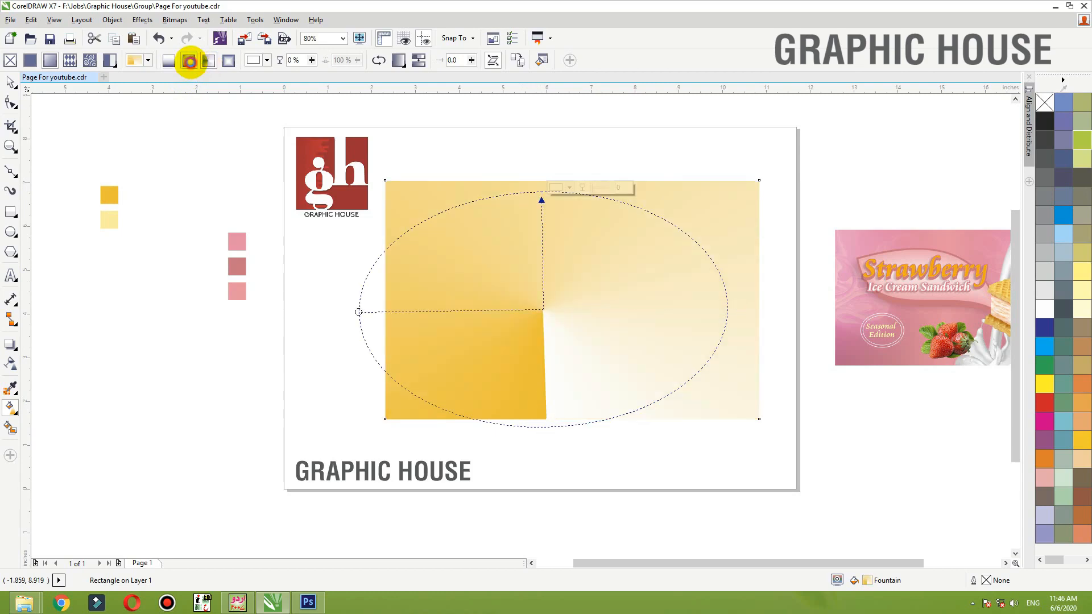
{"action": "left_click", "coordinate": [543, 309]}
{"action": "left_click", "coordinate": [571, 305]}
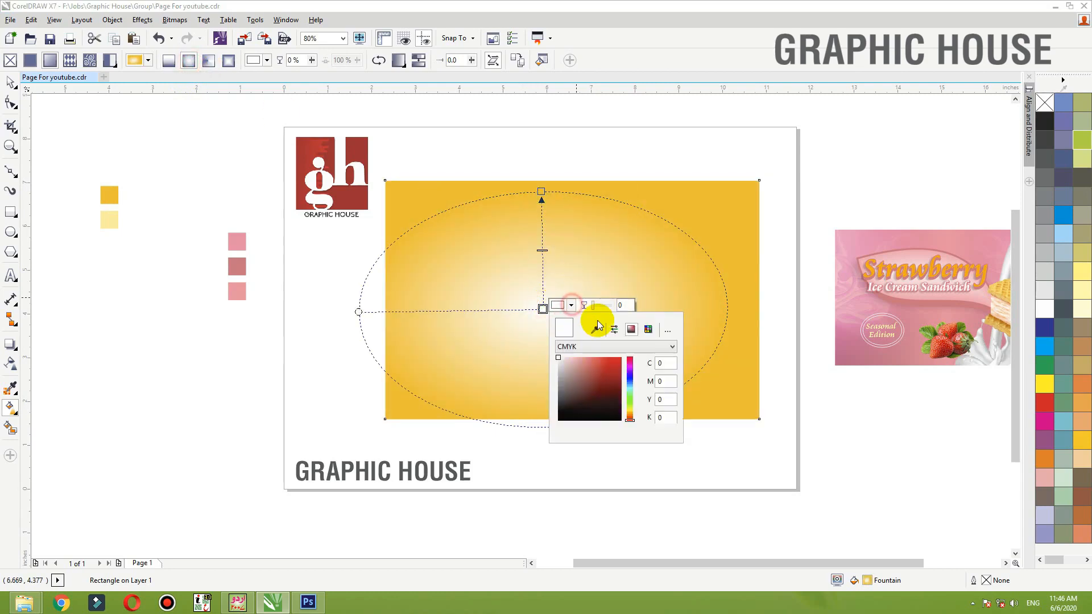
{"action": "left_click", "coordinate": [595, 329]}
{"action": "left_click", "coordinate": [109, 220]}
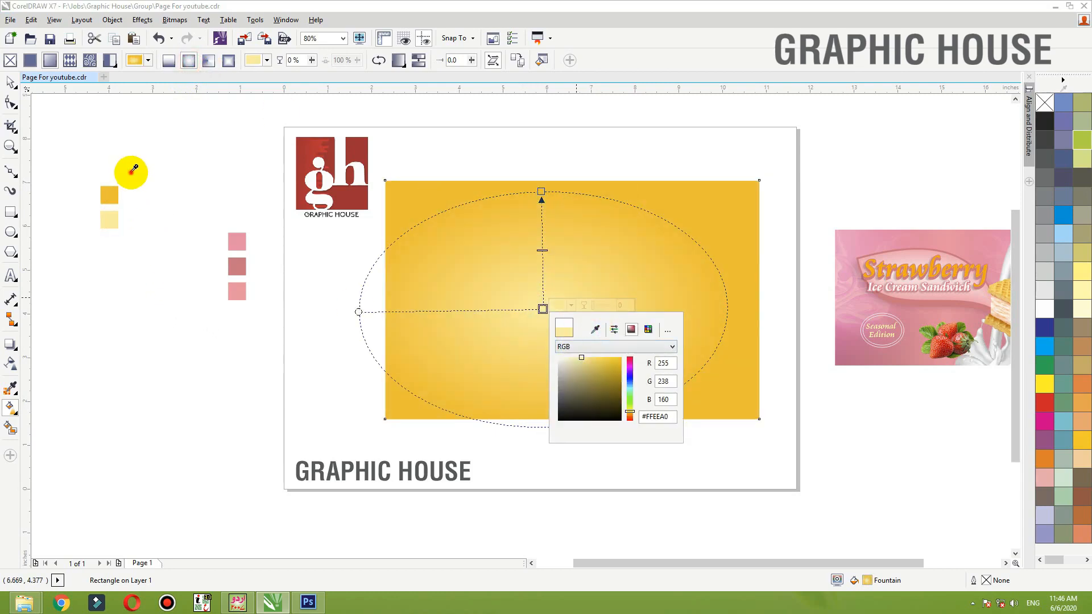
{"action": "left_click_drag", "start_coordinate": [156, 141], "coordinate": [53, 258]}
{"action": "key", "text": "space"}
{"action": "key", "text": "ctrl+z"}
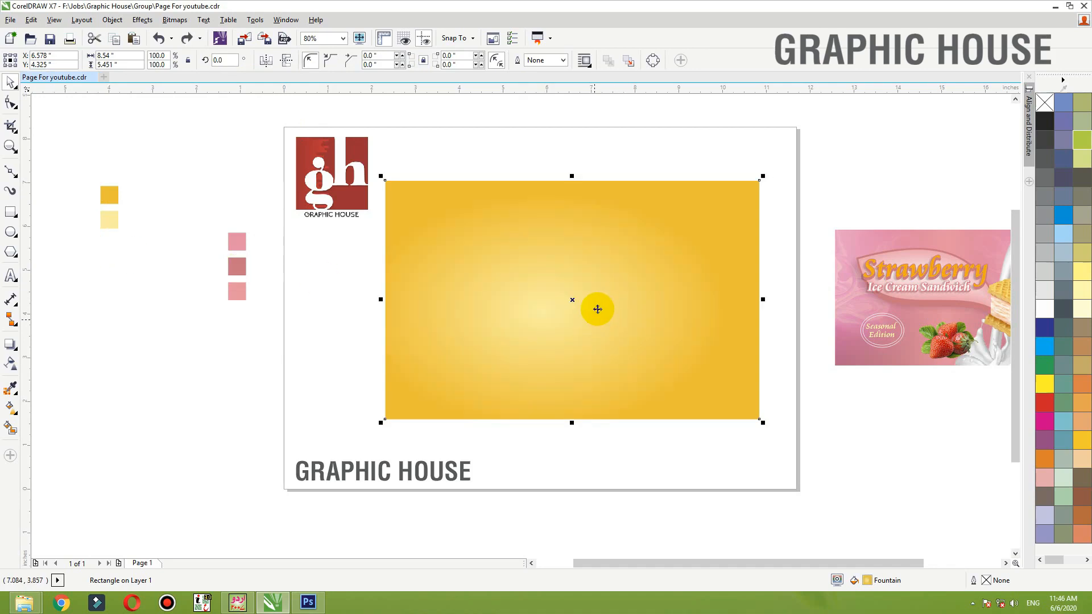
Contour the gradient rectangle inward and break the contour apart into a separate inner rectangle about 7.554 × 4.465 in.
{"action": "left_click_drag", "start_coordinate": [547, 279], "coordinate": [546, 280]}
{"action": "left_click", "coordinate": [19, 352]}
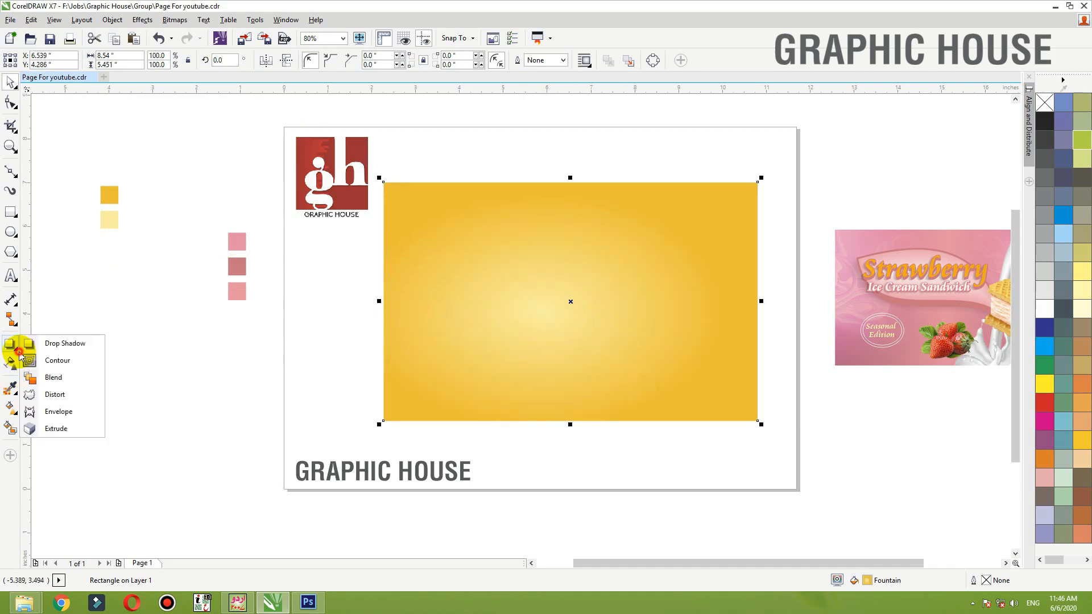
{"action": "left_click", "coordinate": [57, 360]}
{"action": "mouse_move", "coordinate": [392, 326]}
{"action": "left_mouse_down"}
{"action": "mouse_move", "coordinate": [420, 329]}
{"action": "mouse_move", "coordinate": [405, 322]}
{"action": "left_mouse_up"}
{"action": "key", "text": "space"}
{"action": "key", "text": "ctrl+k"}
{"action": "left_click", "coordinate": [494, 344]}
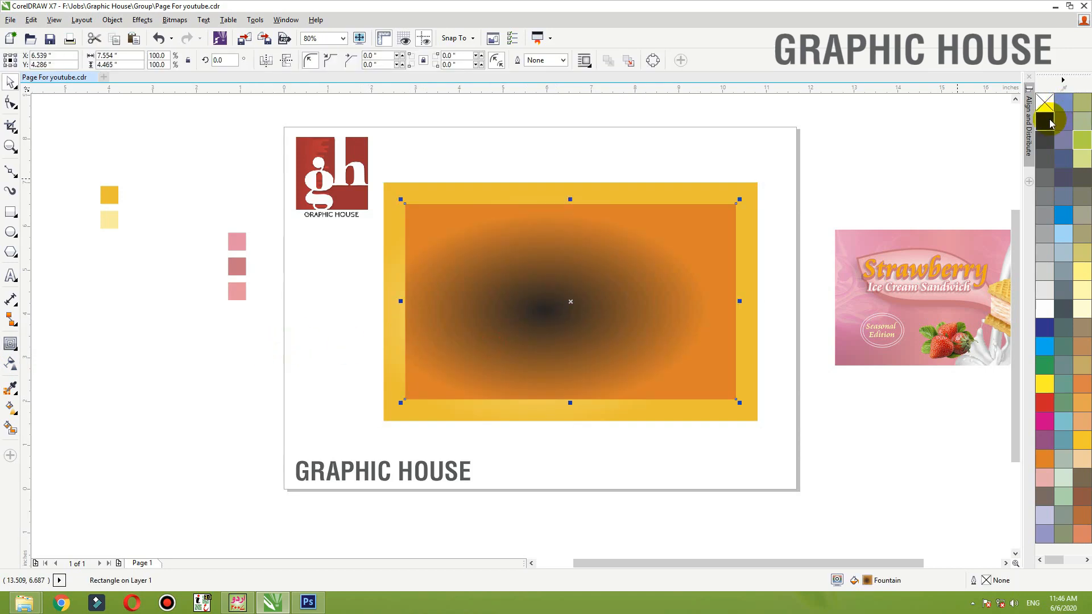
Give the inner rectangle a black outline and remove its fill.
{"action": "right_click", "coordinate": [1050, 122]}
{"action": "left_click", "coordinate": [1047, 104]}
{"action": "left_click", "coordinate": [858, 116]}
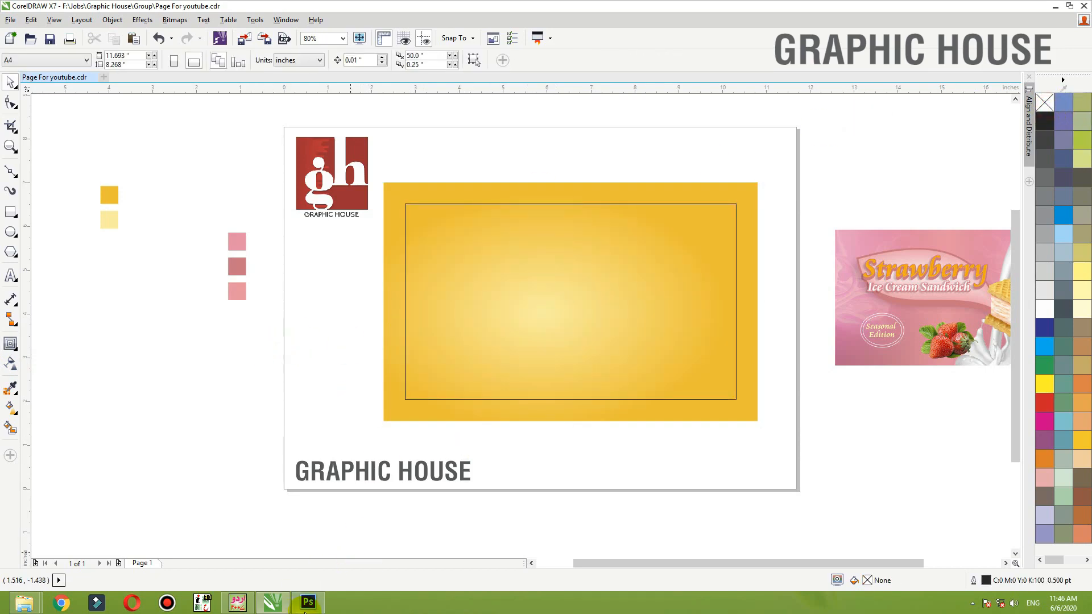
Switch to Photoshop, delete the mockup's BG and Background layers, and merge the remaining wrapper layers into one.
{"action": "left_click", "coordinate": [780, 454]}
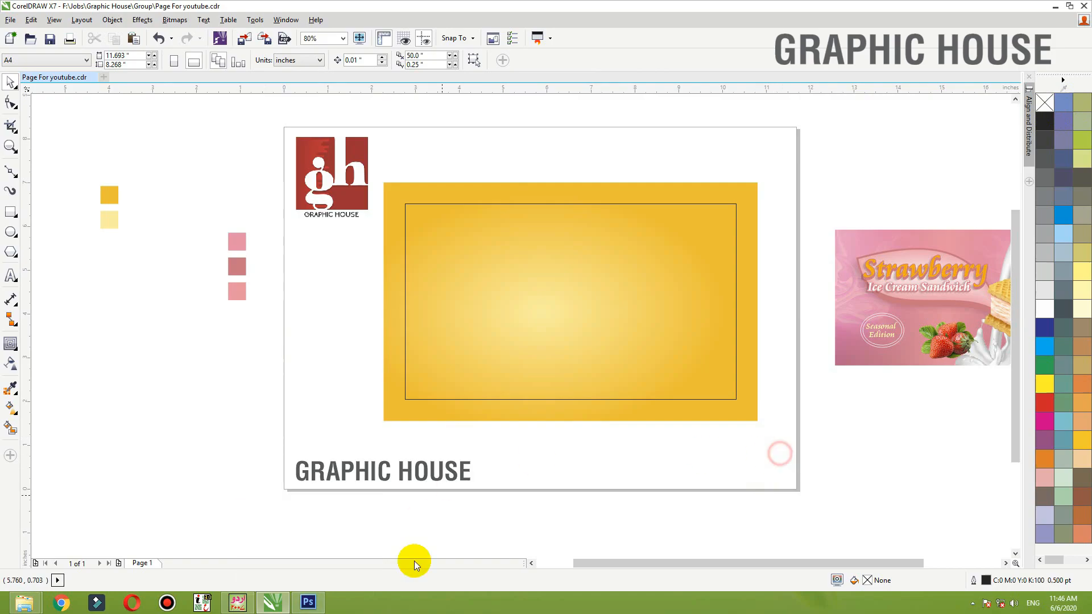
{"action": "left_click", "coordinate": [310, 603]}
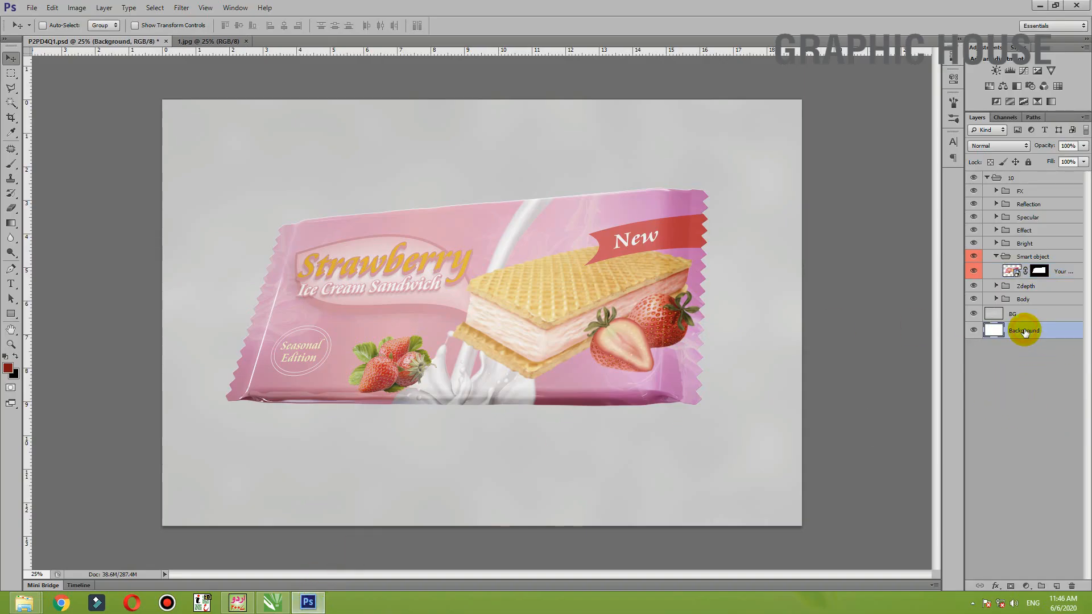
{"action": "key", "text": "Delete"}
{"action": "key", "text": "Delete"}
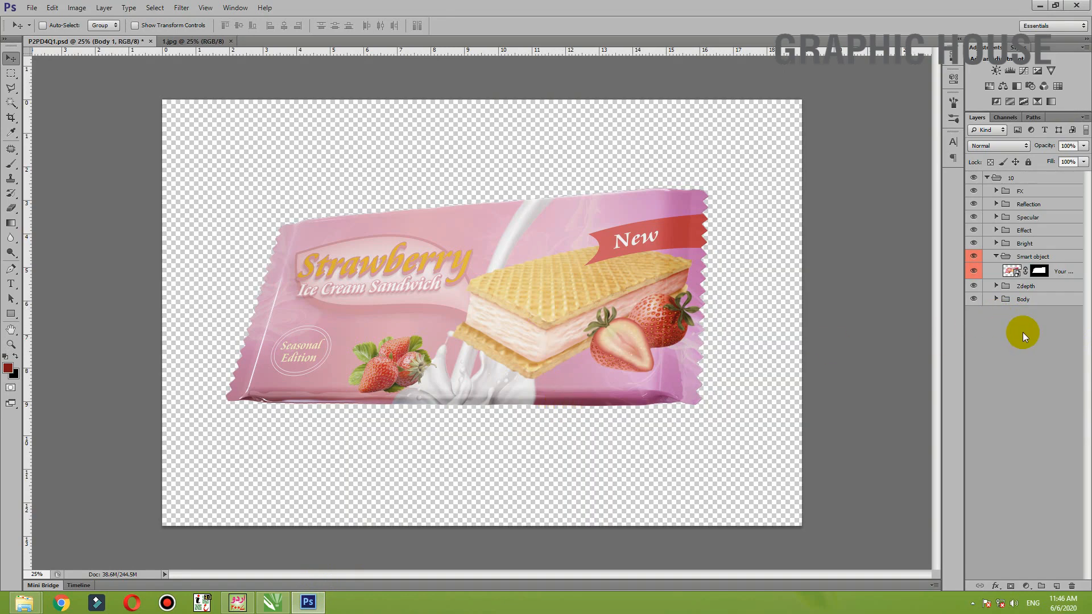
{"action": "key", "text": "ctrl+shift+e"}
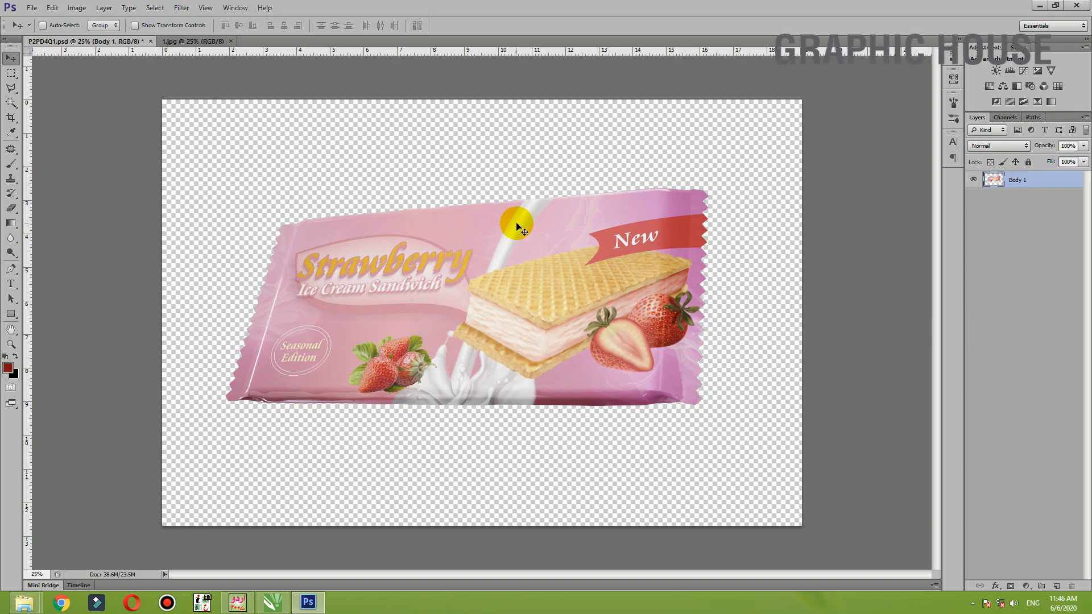
Darken the merged wrapper slightly with a Curves adjustment, setting a midtone point at input 138 and output 119.
{"action": "key", "text": "ctrl+b"}
{"action": "key", "text": "Escape"}
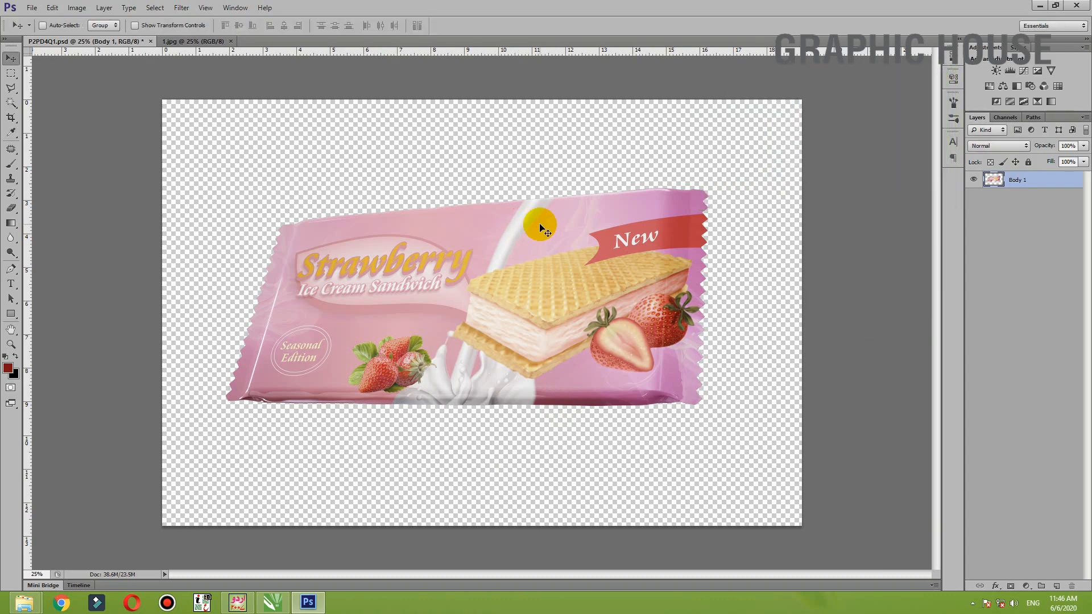
{"action": "key", "text": "ctrl+m"}
{"action": "left_click", "coordinate": [813, 190]}
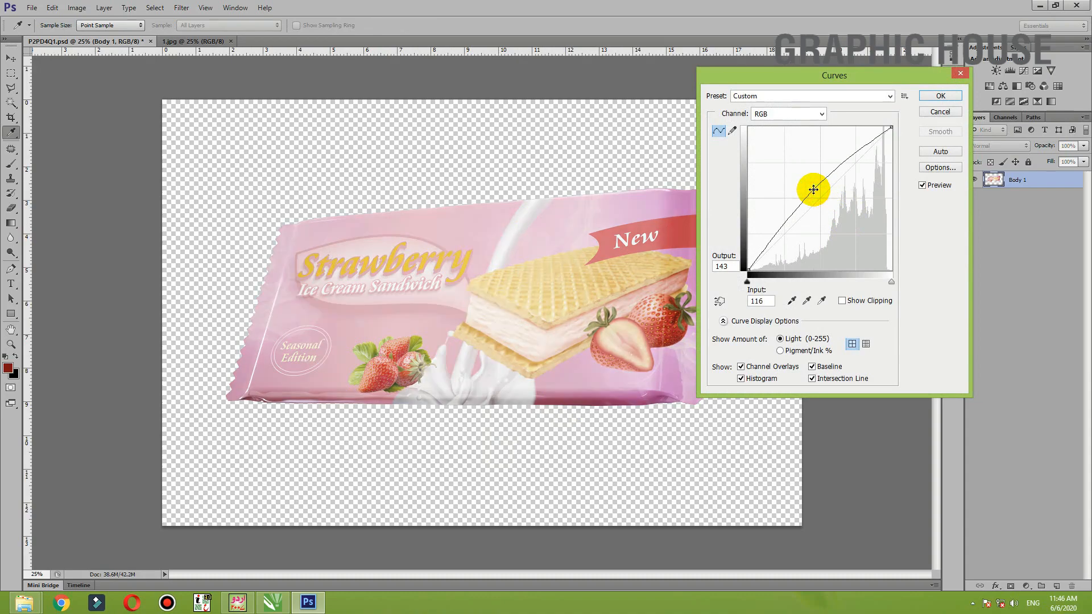
{"action": "left_click_drag", "start_coordinate": [814, 190], "coordinate": [826, 204]}
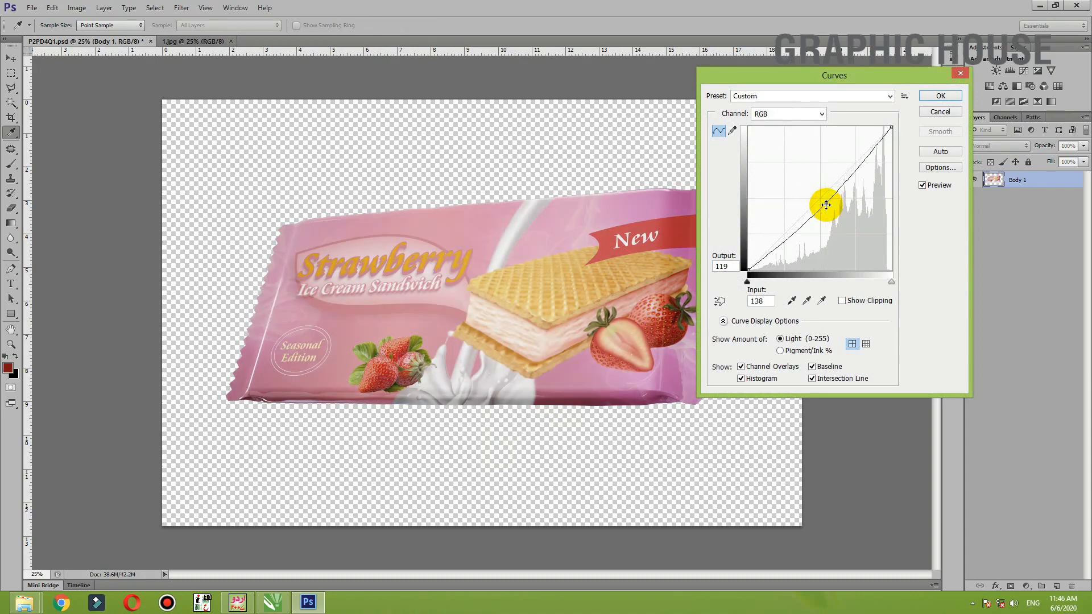
{"action": "key", "text": "Return"}
Try to save the merged wrapper as a Photoshop file on the Desktop, and close the stopped program.
{"action": "key", "text": "ctrl+shift+s"}
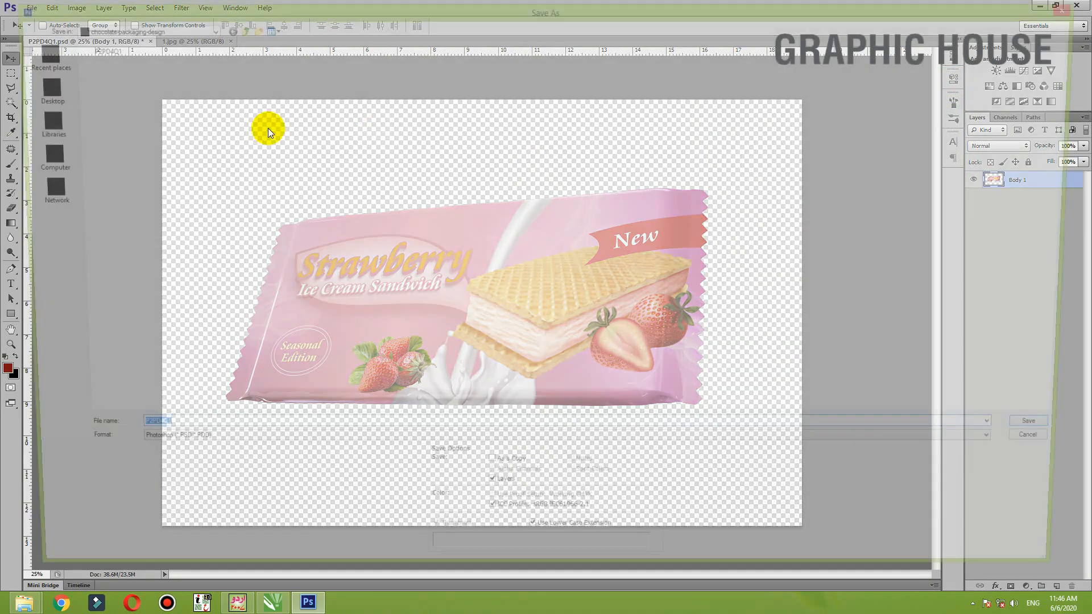
{"action": "left_click", "coordinate": [35, 94]}
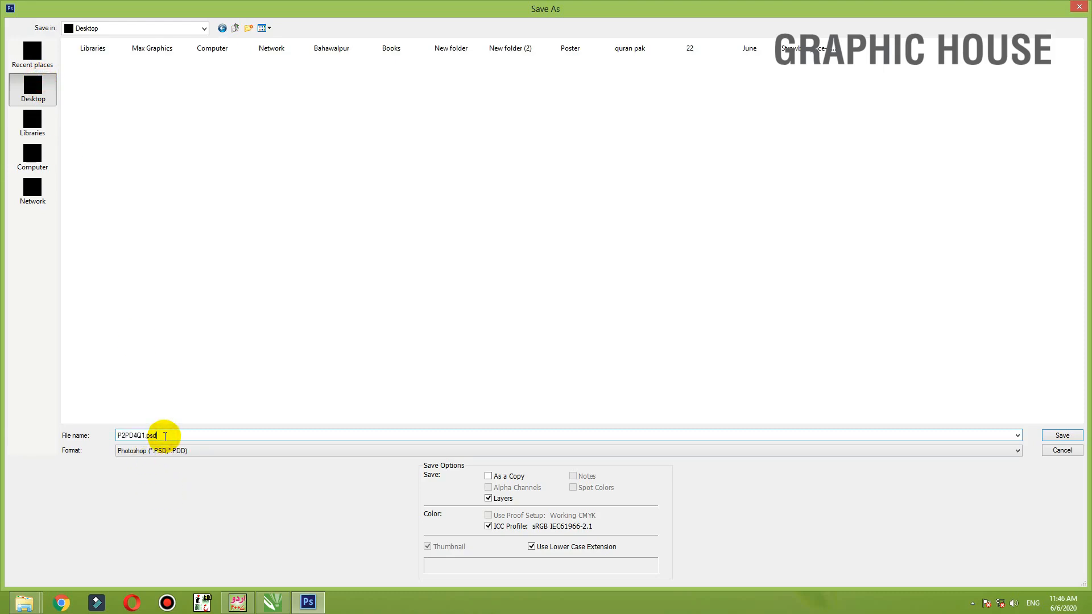
{"action": "key", "text": "Return"}
{"action": "key", "text": "Return"}
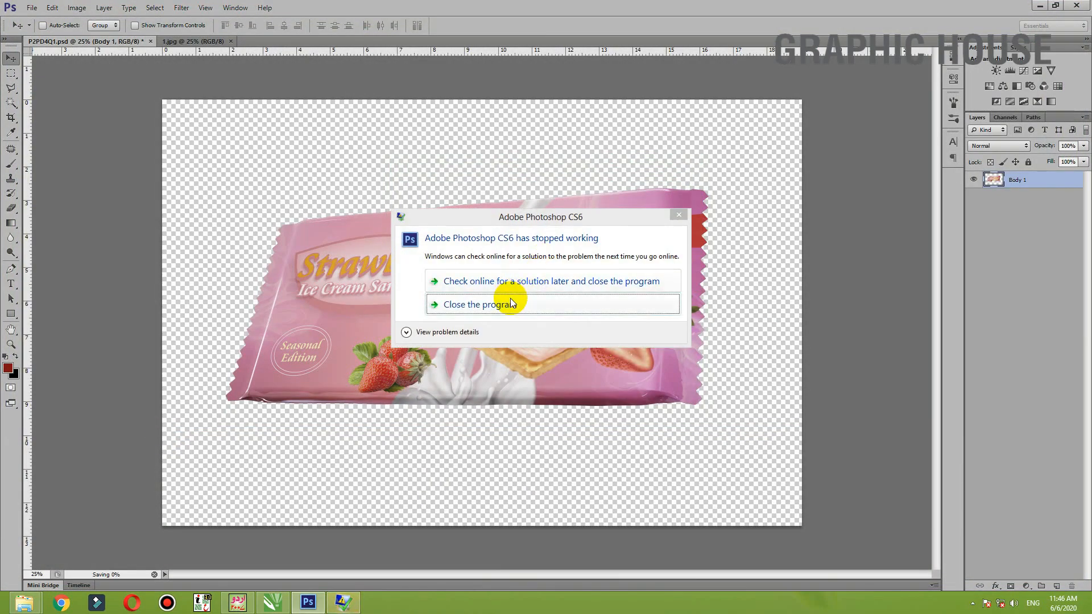
{"action": "left_click", "coordinate": [510, 304]}
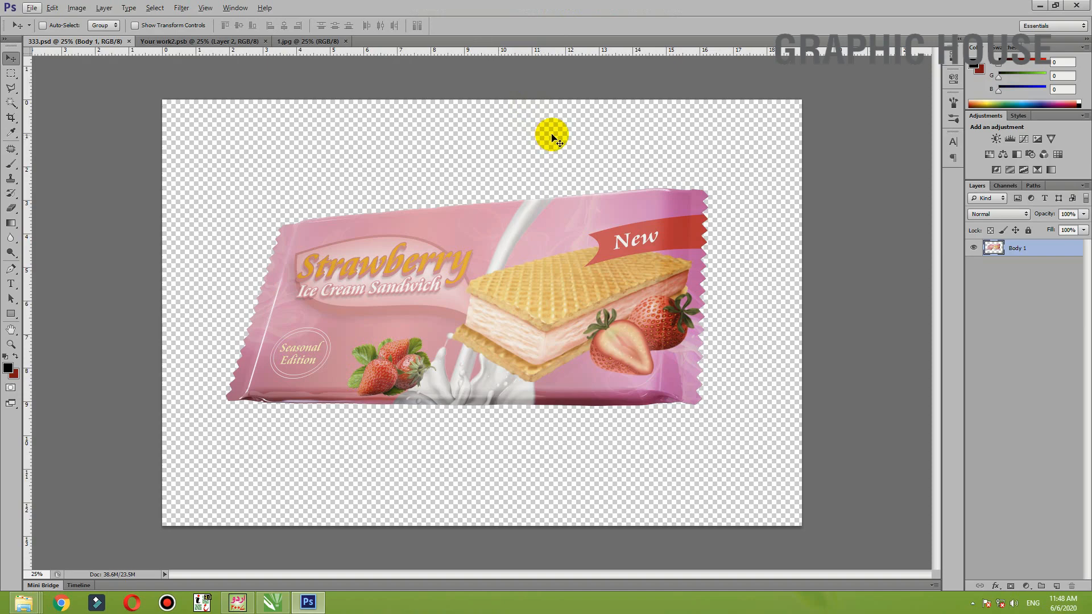
Switch to CorelDRAW and import the 333 wrapper image from the Desktop into the framed amber background at about 6.321 × 2.856 in.
{"action": "left_click", "coordinate": [265, 611]}
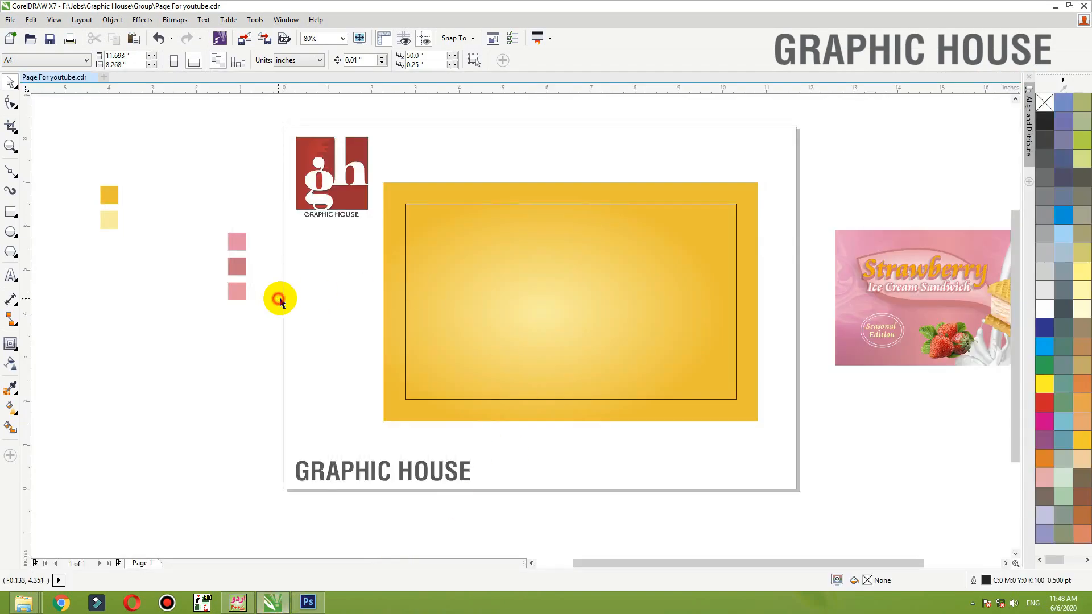
{"action": "left_click", "coordinate": [240, 43]}
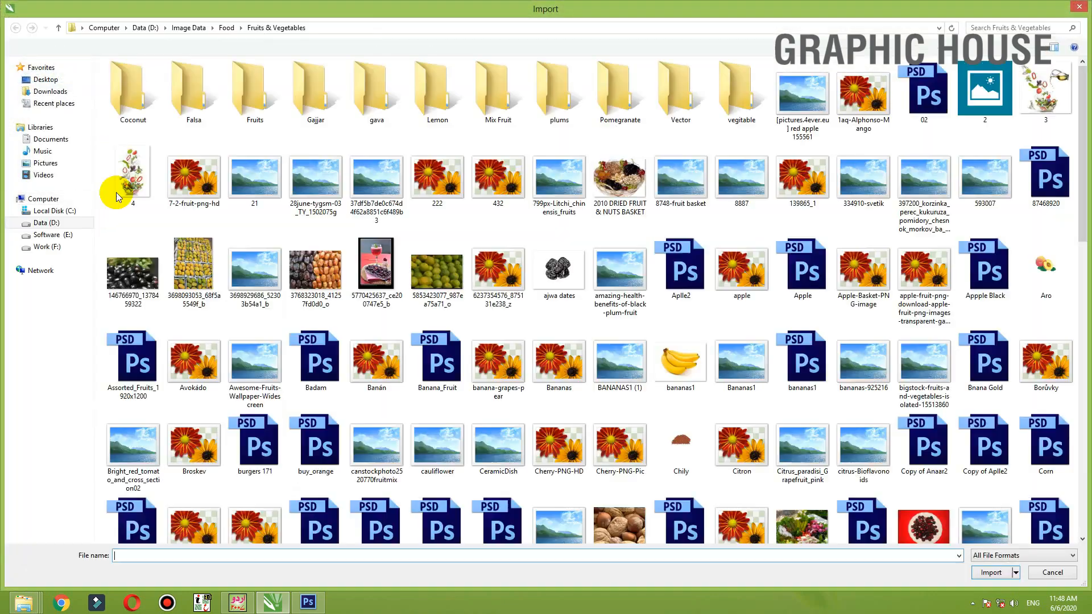
{"action": "left_click", "coordinate": [46, 79]}
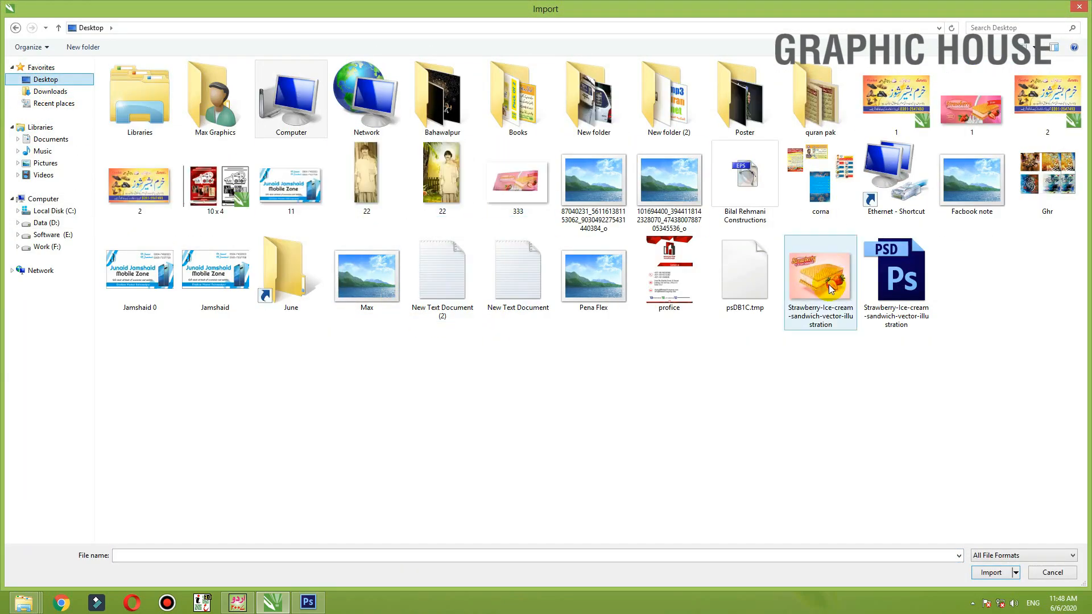
{"action": "double_click", "coordinate": [518, 188]}
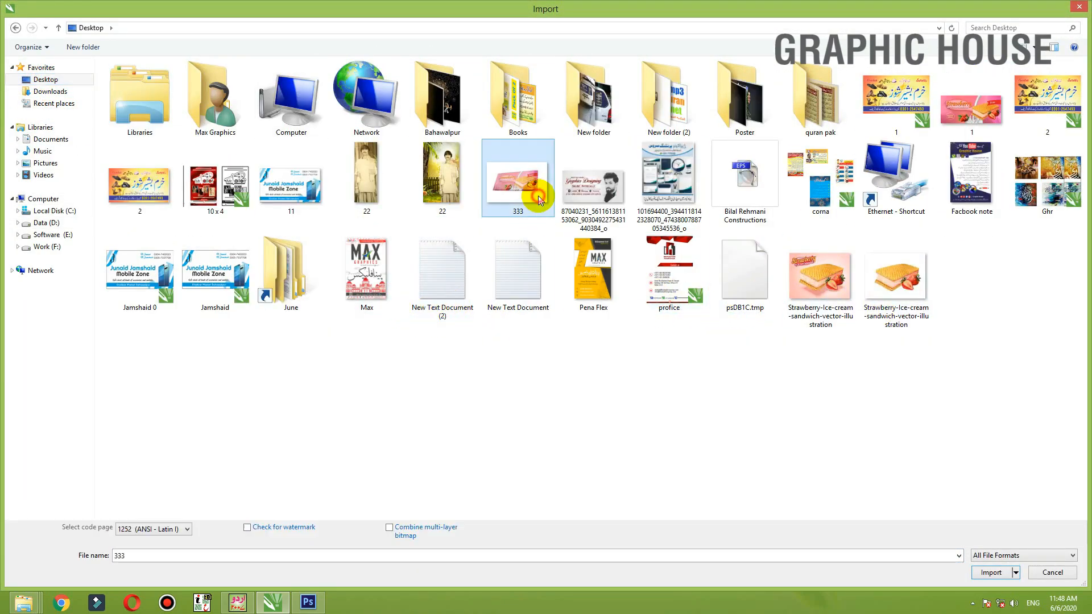
{"action": "left_click_drag", "start_coordinate": [444, 233], "coordinate": [682, 370]}
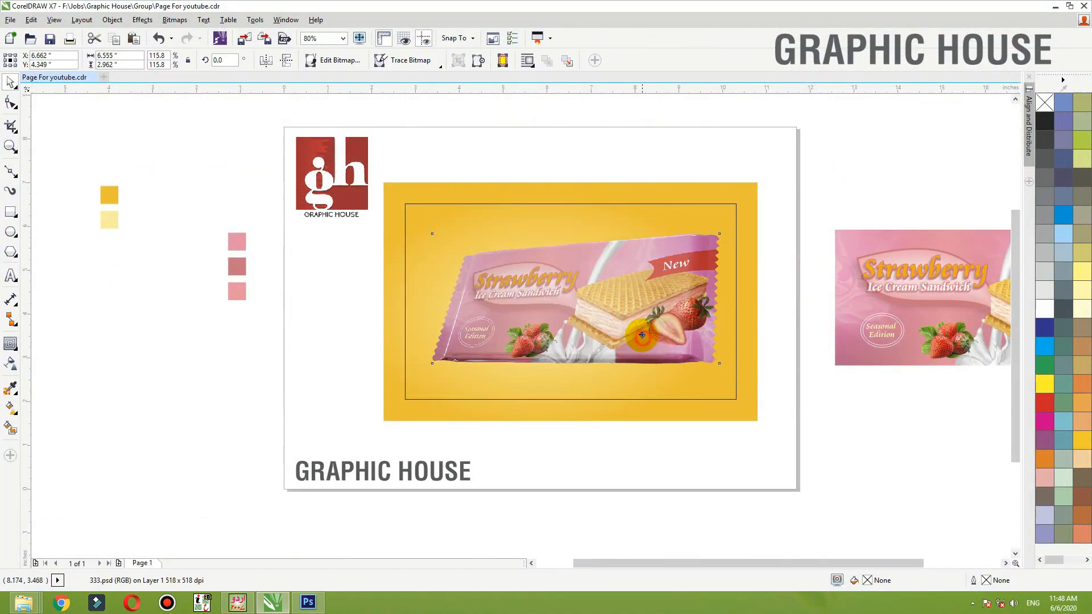
{"action": "left_click_drag", "start_coordinate": [642, 335], "coordinate": [641, 331]}
{"action": "left_click_drag", "start_coordinate": [724, 224], "coordinate": [713, 231]}
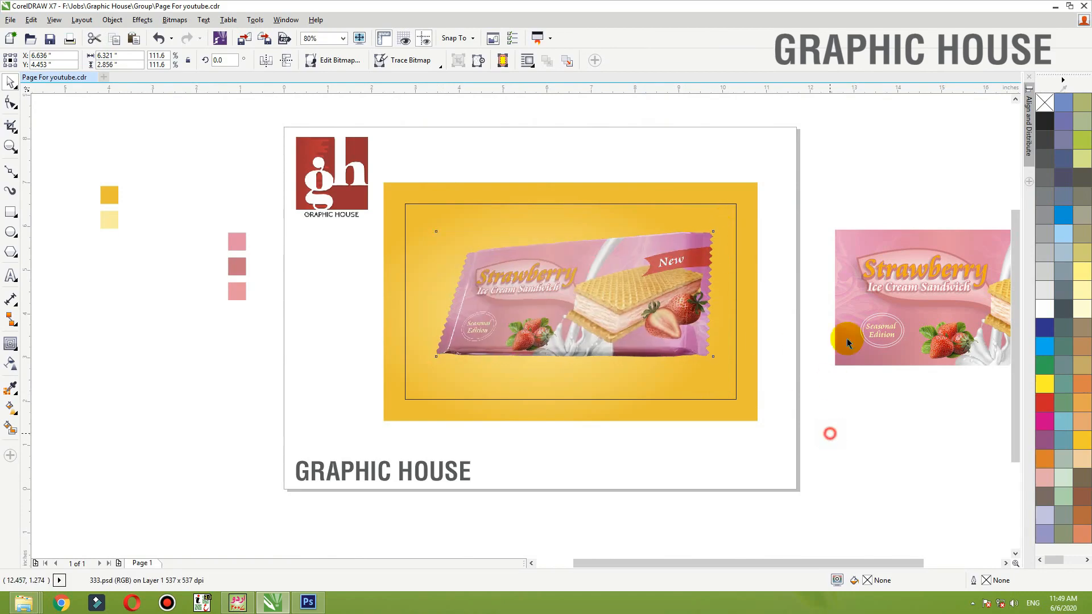
Ungroup the flat label and place a grouped, reduced copy of its Strawberry Ice Cream Sandwich title in the frame's upper-left corner.
{"action": "left_click", "coordinate": [870, 341]}
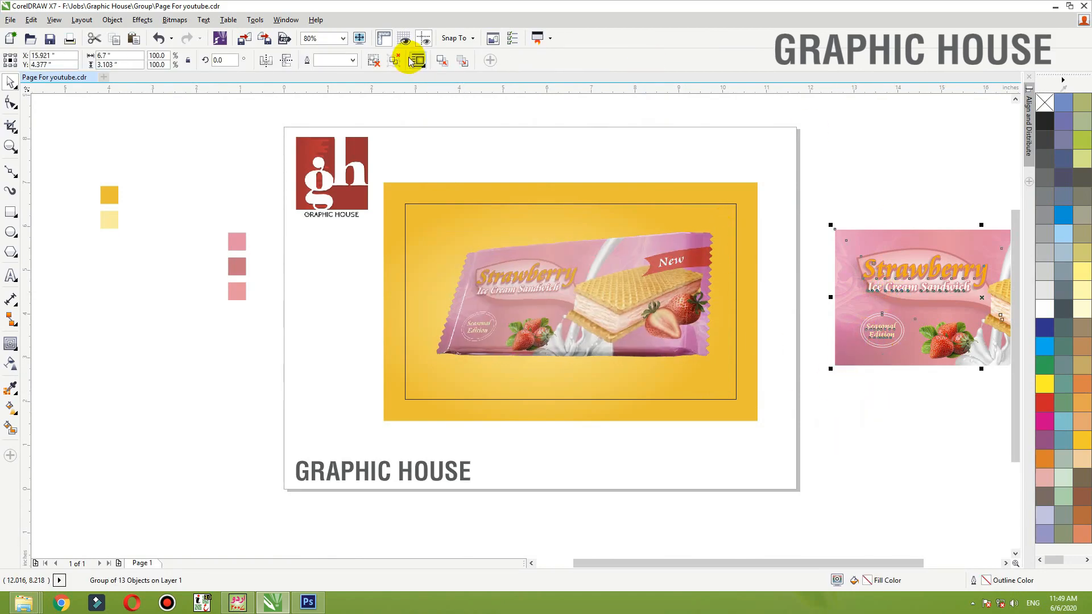
{"action": "left_click", "coordinate": [378, 61]}
{"action": "left_click_drag", "start_coordinate": [738, 142], "coordinate": [914, 322]}
{"action": "left_click_drag", "start_coordinate": [805, 285], "coordinate": [359, 225]}
{"action": "key", "text": "ctrl+z"}
{"action": "left_click", "coordinate": [788, 252], "text": "shift"}
{"action": "key", "text": "ctrl+z"}
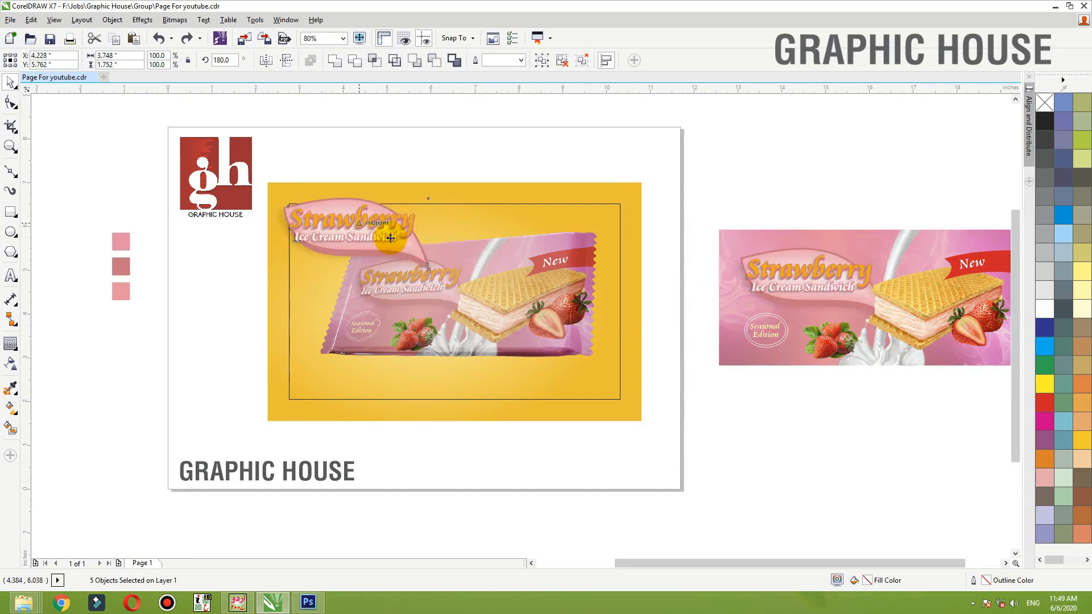
{"action": "key", "text": "ctrl+g"}
{"action": "left_click_drag", "start_coordinate": [438, 273], "coordinate": [385, 244]}
Scale the wrapper image down to about 5.776 × 2.61 in within the frame.
{"action": "left_click", "coordinate": [464, 319]}
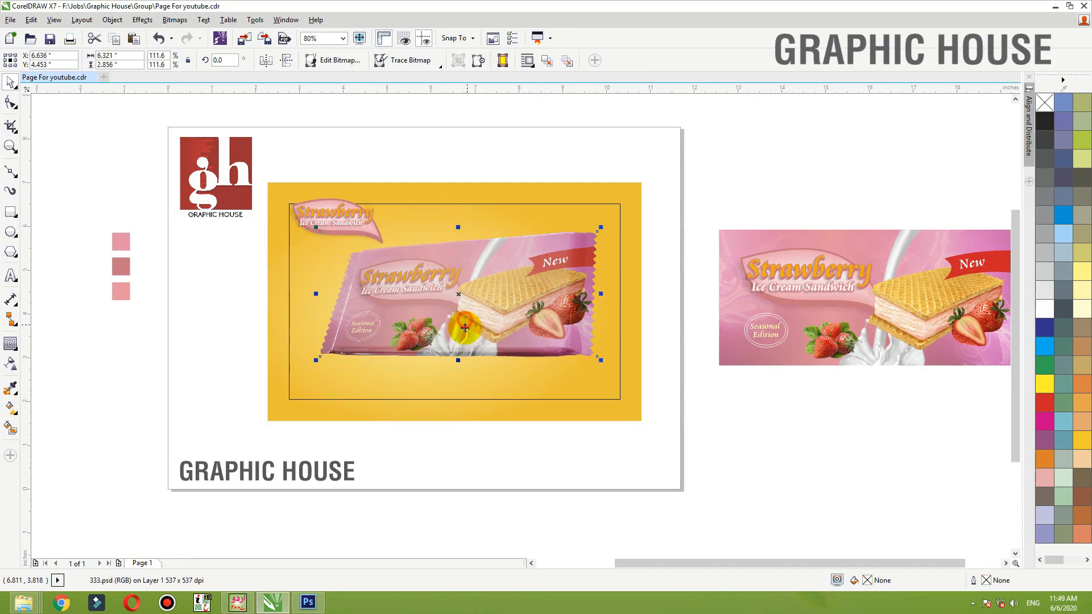
{"action": "left_click_drag", "start_coordinate": [464, 319], "coordinate": [462, 323]}
{"action": "left_click_drag", "start_coordinate": [593, 233], "coordinate": [581, 247]}
Copy the label's strawberry cluster to the wrapper's lower-left and upper-right corners, stacking the wrapper in front of them.
{"action": "left_click", "coordinate": [825, 358]}
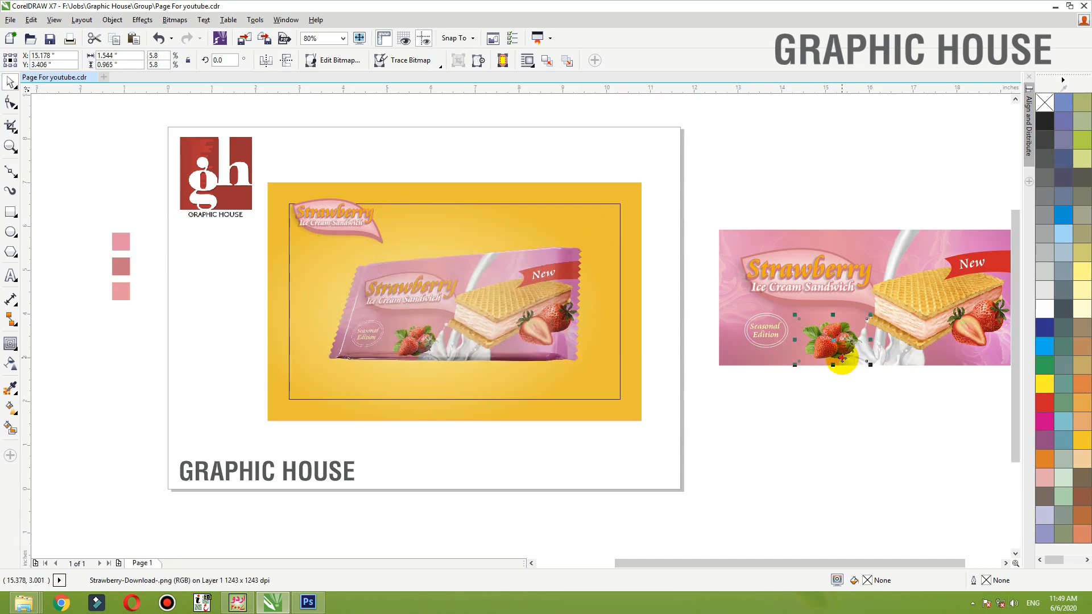
{"action": "left_click_drag", "start_coordinate": [835, 360], "coordinate": [544, 313]}
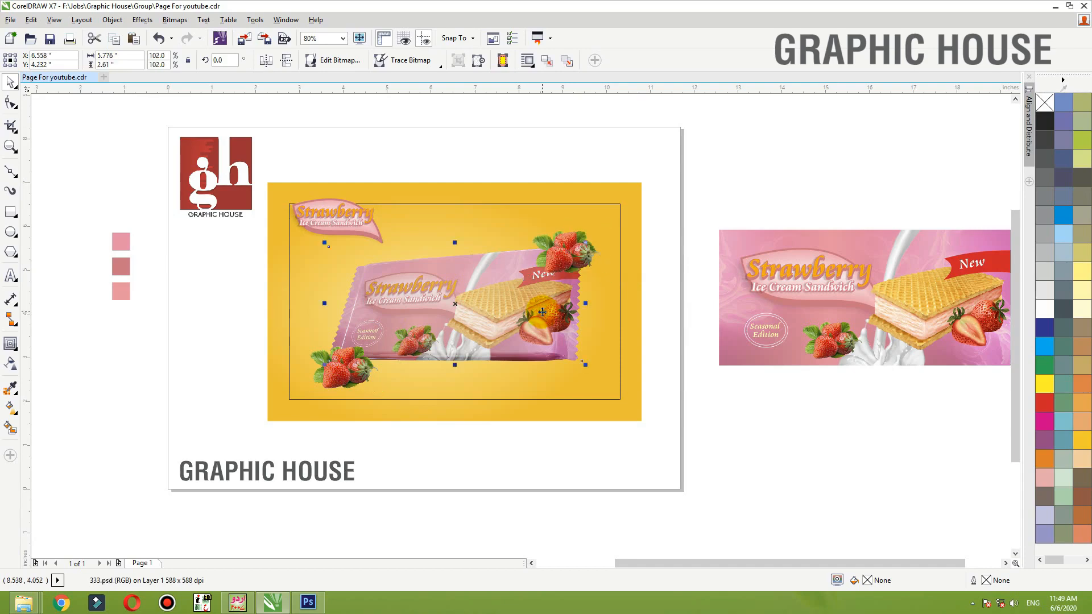
{"action": "key", "text": "ctrl+Page_Up"}
Enlarge the upper-right strawberry cluster to about 1.949 × 1.218 in and shift it slightly outward from the wrapper's corner.
{"action": "key", "text": "z"}
{"action": "left_click_drag", "start_coordinate": [659, 227], "coordinate": [176, 407]}
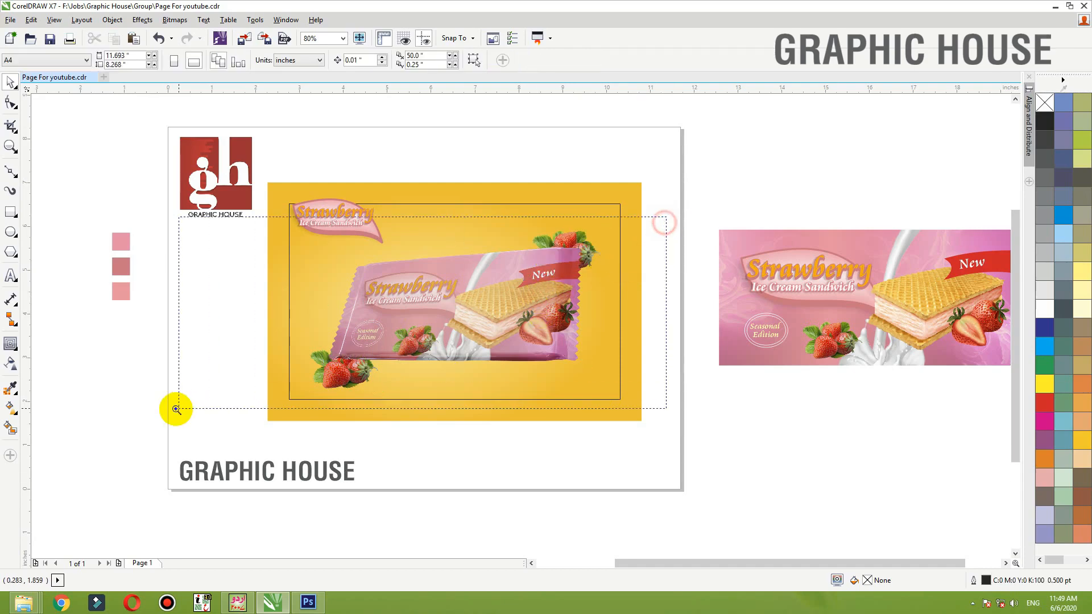
{"action": "key", "text": "space"}
{"action": "left_click", "coordinate": [341, 455]}
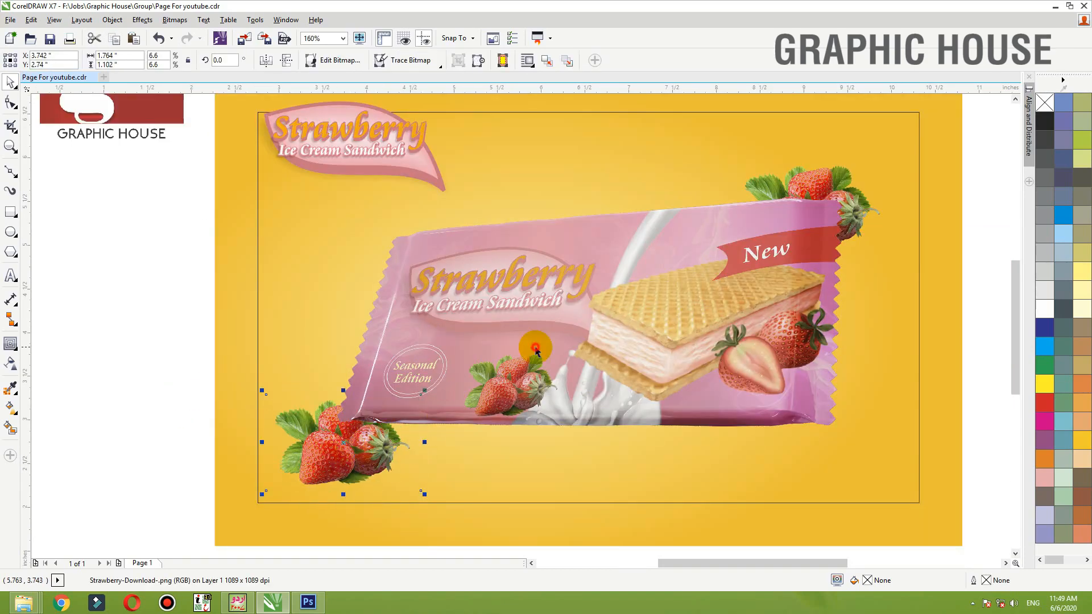
{"action": "left_click", "coordinate": [535, 347]}
{"action": "left_click", "coordinate": [830, 145]}
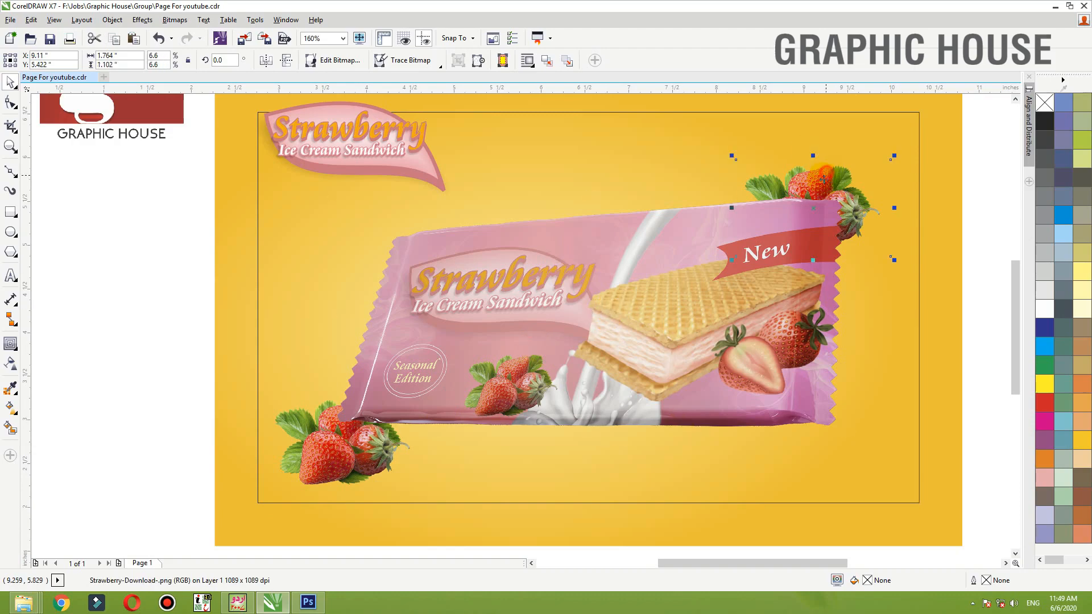
{"action": "left_click_drag", "start_coordinate": [830, 145], "coordinate": [841, 135]}
{"action": "left_click", "coordinate": [642, 402]}
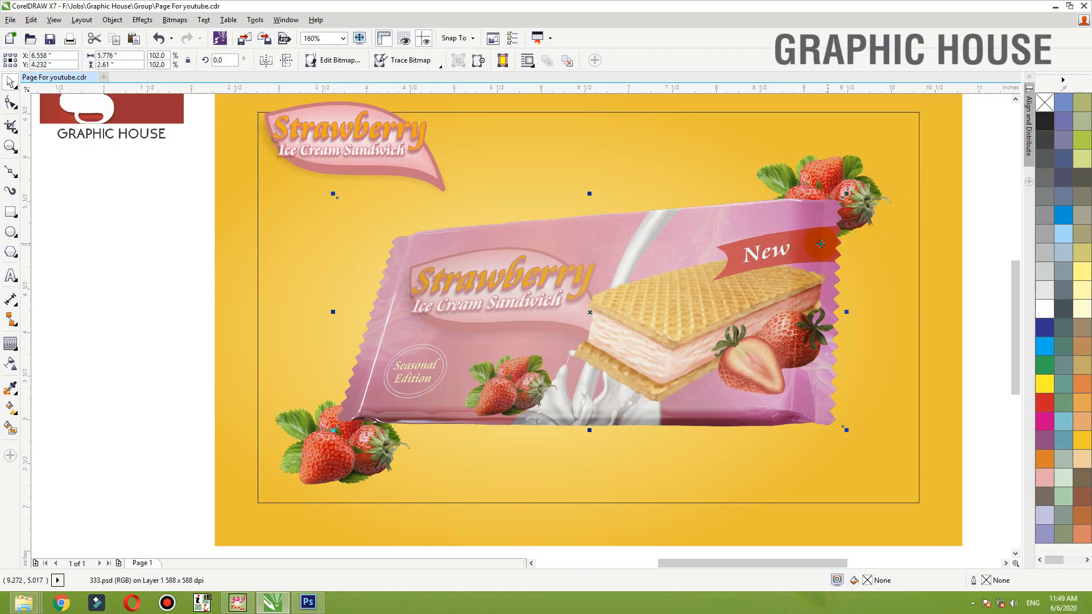
{"action": "left_click", "coordinate": [897, 163]}
{"action": "left_click_drag", "start_coordinate": [905, 148], "coordinate": [912, 137]}
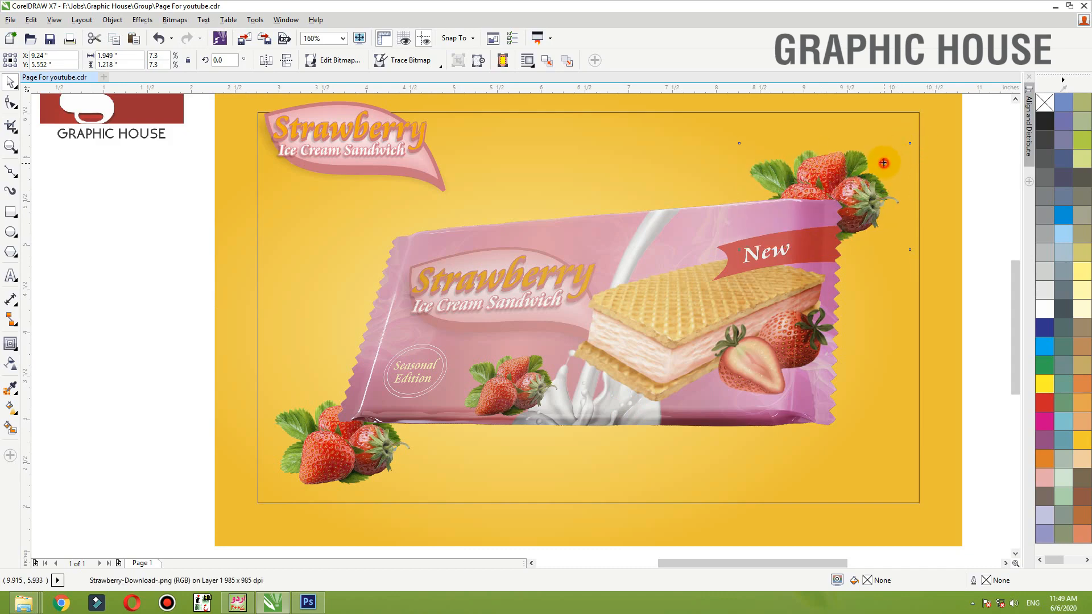
Add a perspective drop shadow to the wrapper, cast up and to the left at an angle of 121 with opacity 20.
{"action": "left_click", "coordinate": [10, 345]}
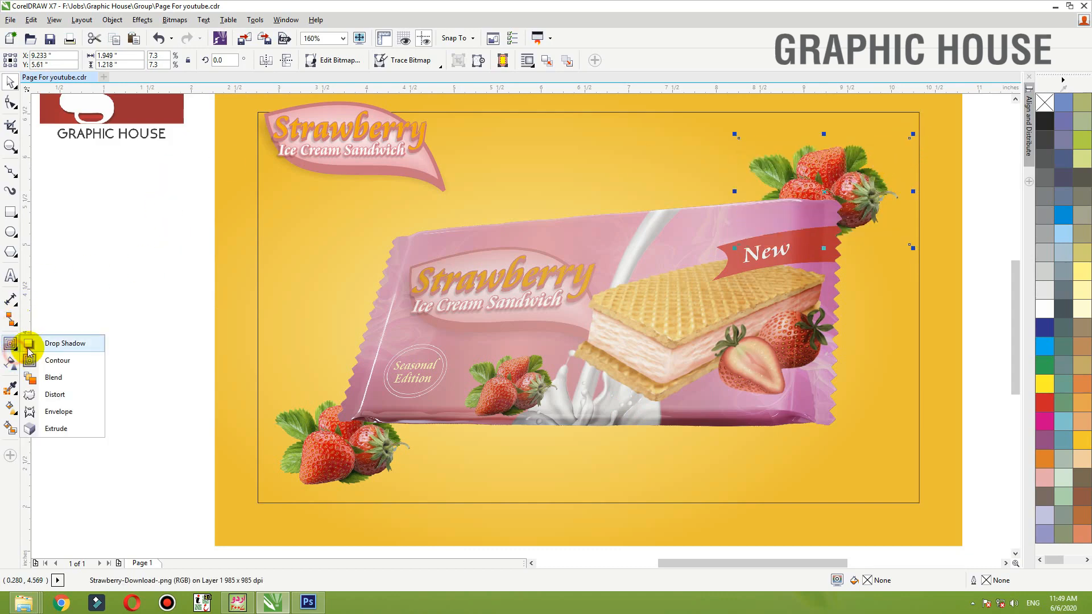
{"action": "left_click", "coordinate": [73, 345]}
{"action": "left_click_drag", "start_coordinate": [649, 432], "coordinate": [577, 357]}
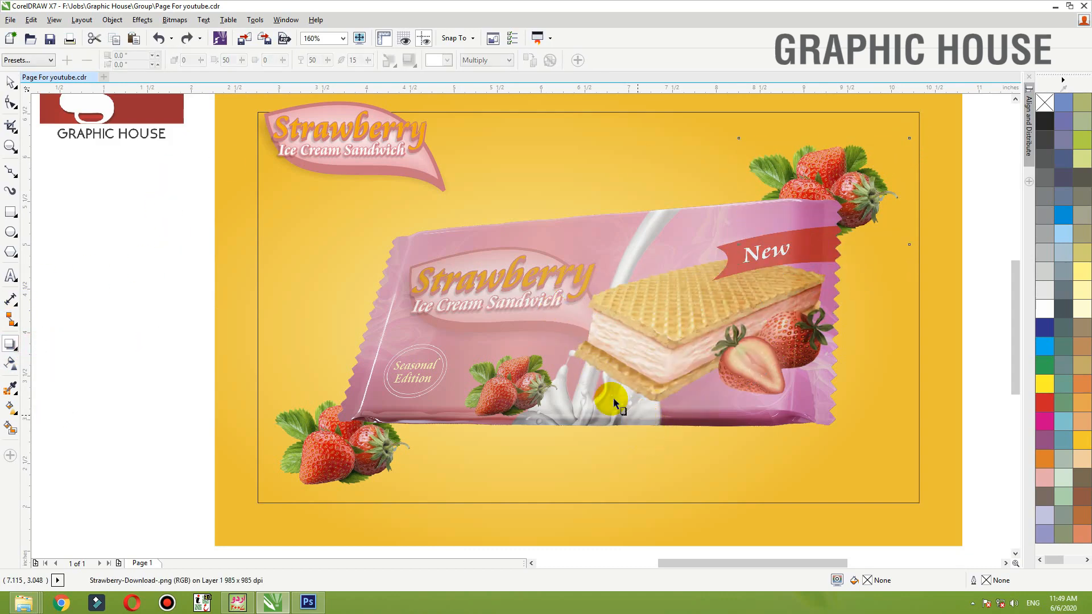
{"action": "key", "text": "ctrl+z"}
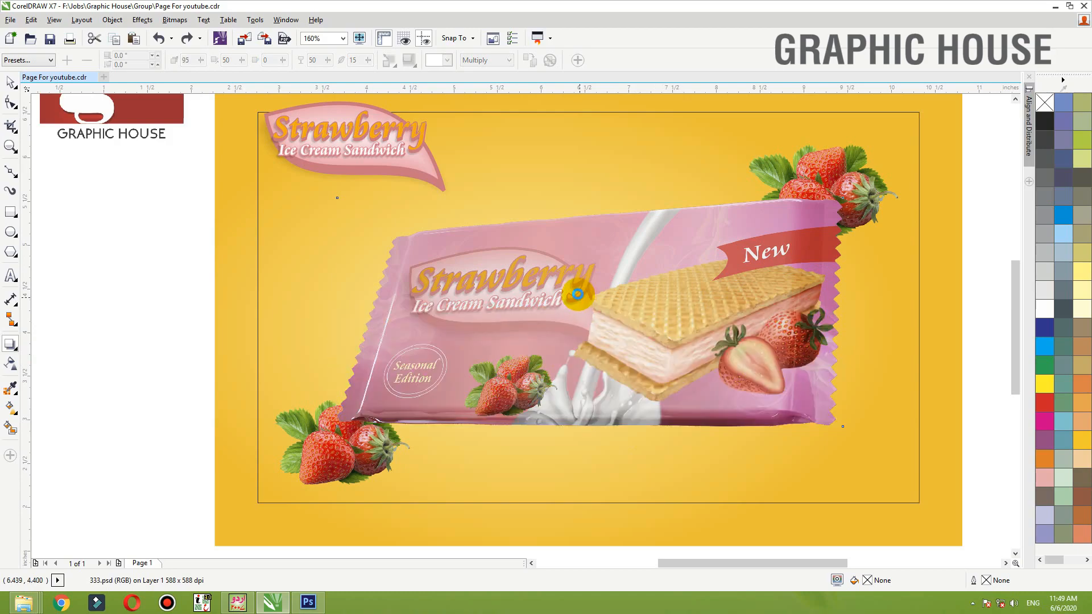
{"action": "left_click_drag", "start_coordinate": [577, 294], "coordinate": [513, 300]}
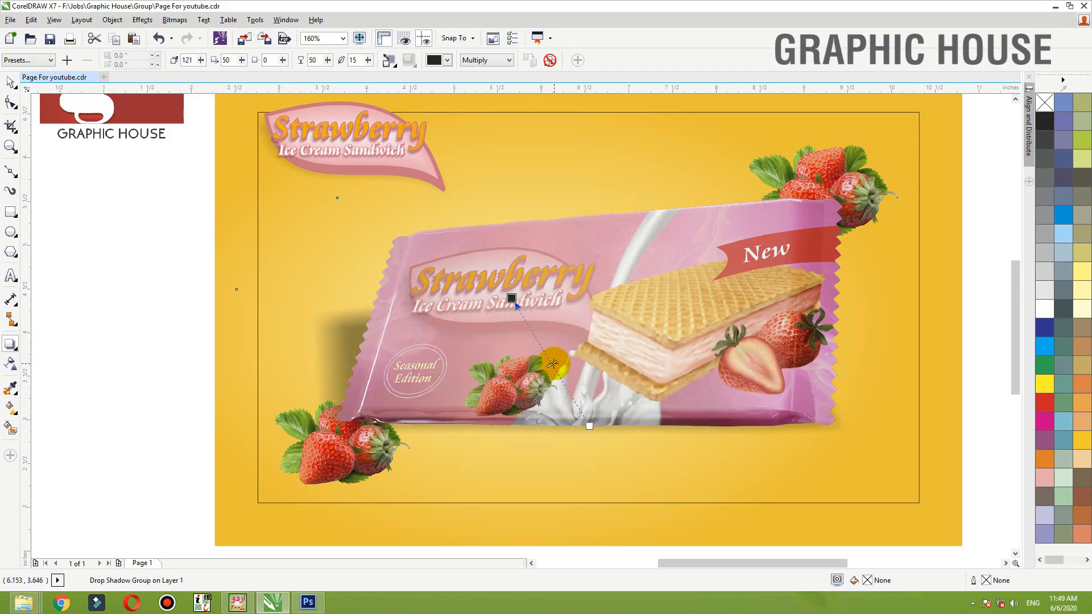
{"action": "left_click", "coordinate": [567, 389]}
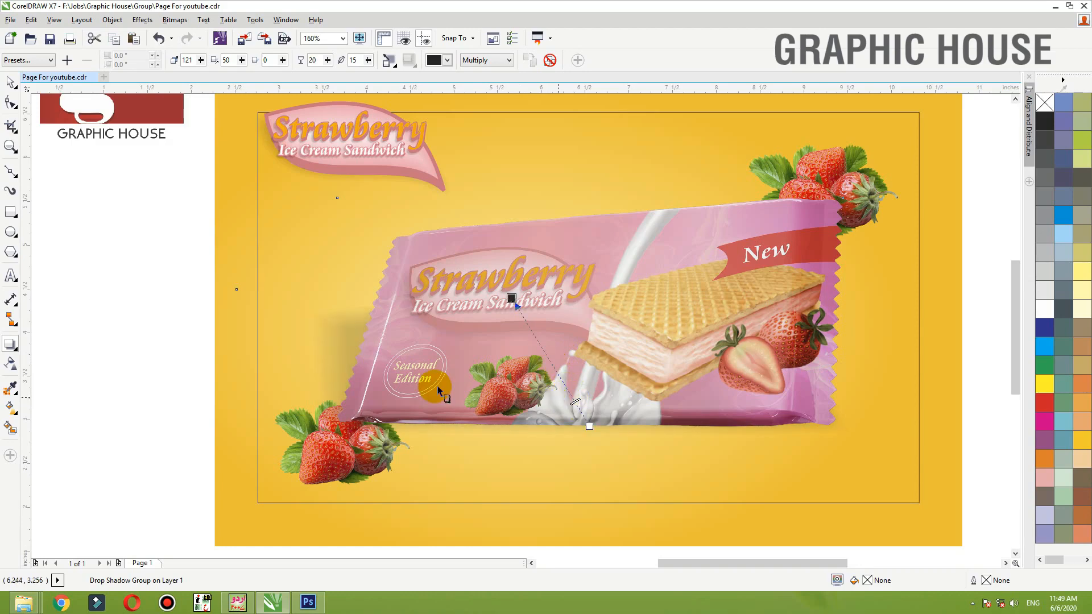
Bring the lower-left strawberry cluster in front of the wrapper, enlarge it to about 1.981 × 1.238 in and adjust its position.
{"action": "key", "text": "space"}
{"action": "left_click", "coordinate": [173, 319]}
{"action": "left_click_drag", "start_coordinate": [349, 443], "coordinate": [336, 441]}
{"action": "left_click_drag", "start_coordinate": [426, 392], "coordinate": [445, 374]}
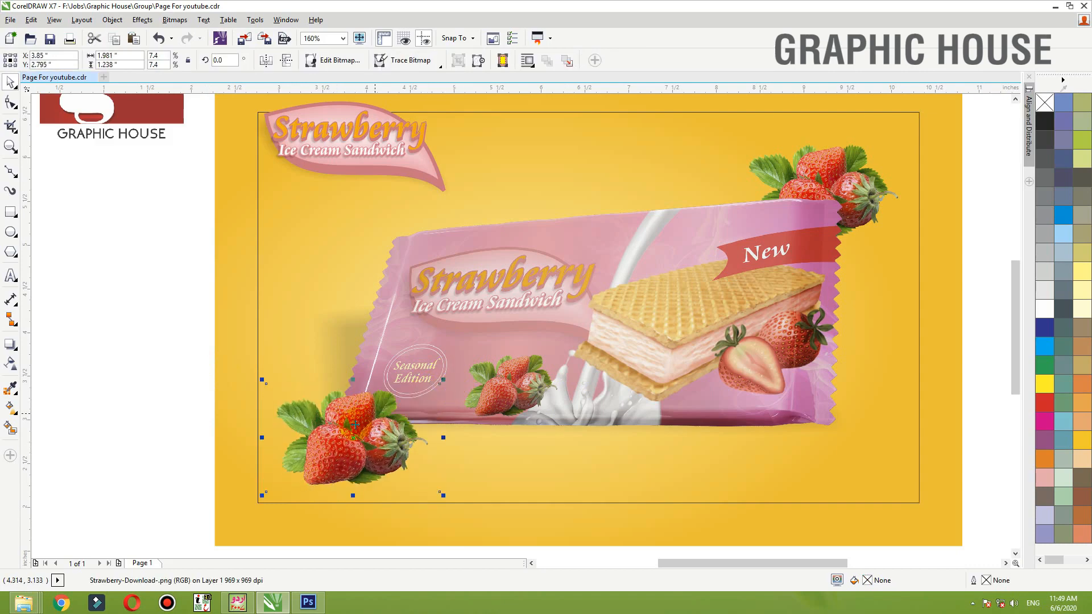
{"action": "left_click_drag", "start_coordinate": [352, 427], "coordinate": [350, 431]}
{"action": "left_click", "coordinate": [622, 280]}
{"action": "left_click", "coordinate": [340, 325]}
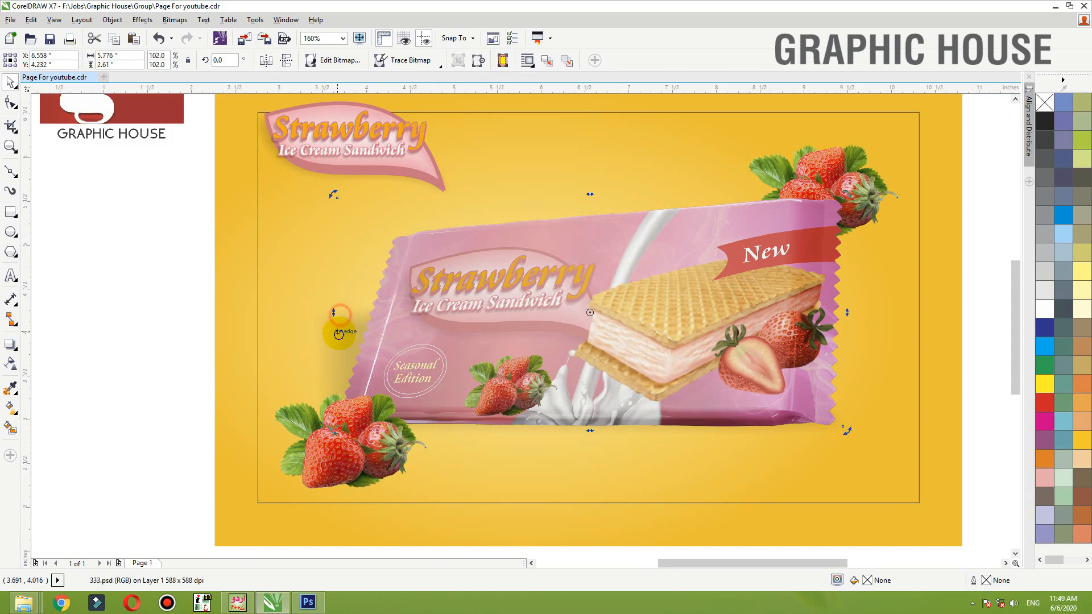
{"action": "left_click_drag", "start_coordinate": [337, 314], "coordinate": [336, 311]}
{"action": "left_click", "coordinate": [323, 362]}
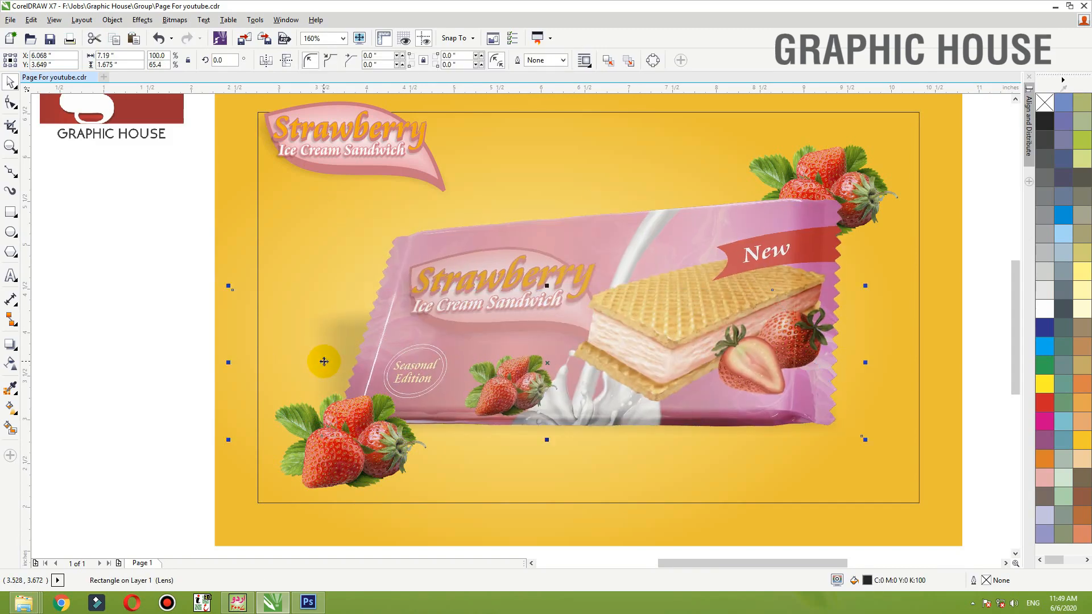
Remove the outline from the inner frame rectangle around the presentation.
{"action": "left_click", "coordinate": [918, 117]}
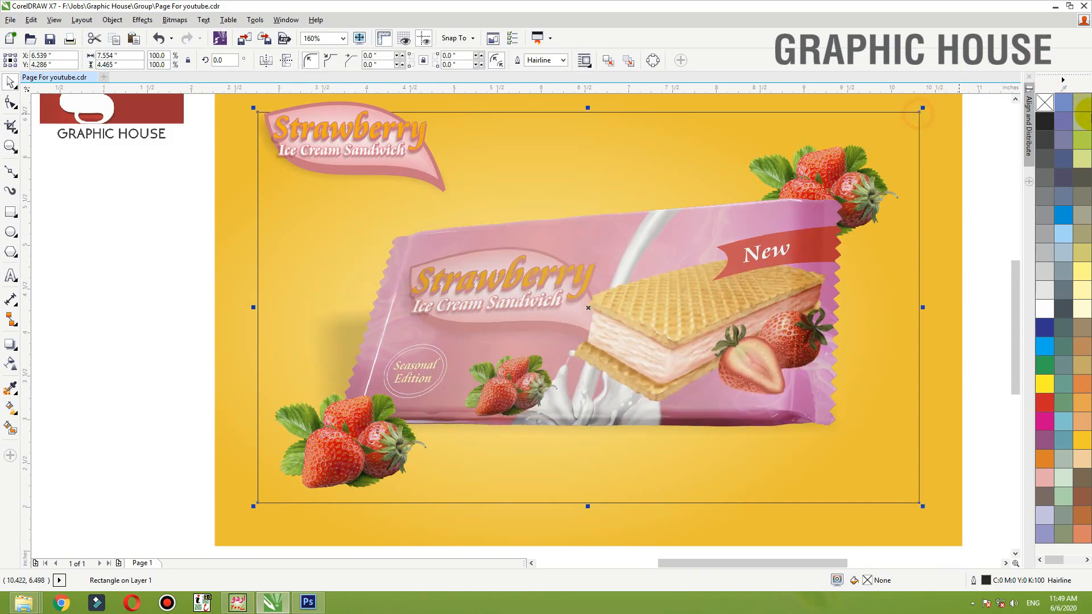
{"action": "right_click", "coordinate": [1049, 105]}
{"action": "left_click", "coordinate": [996, 202]}
Select all objects of the flat label artwork and move them toward the page, overlapping its right edge.
{"action": "scroll", "coordinate": [629, 268], "scroll_direction": "down", "scroll_amount": 2}
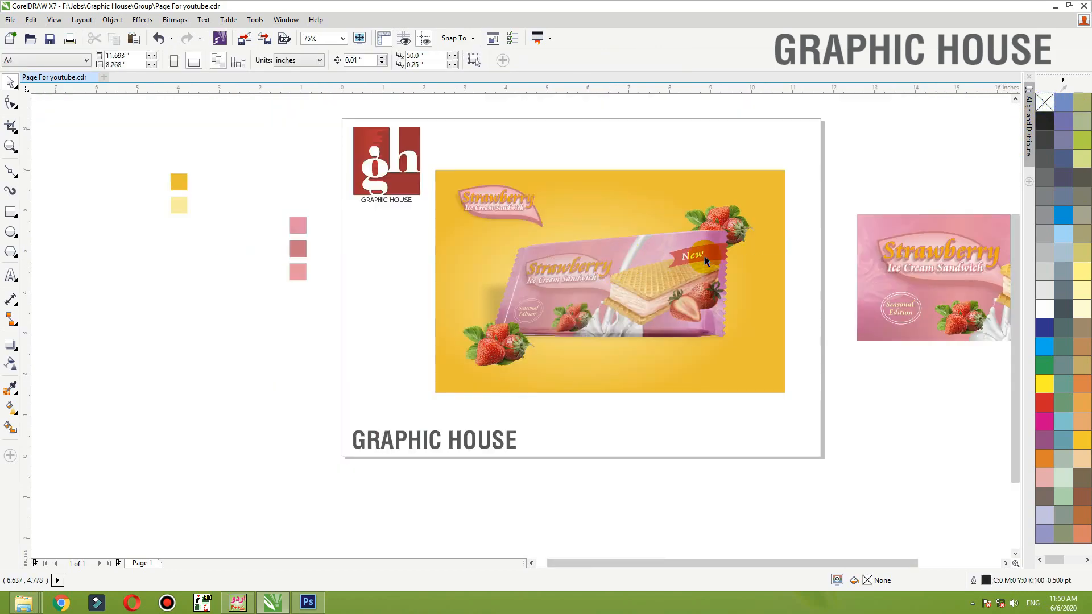
{"action": "left_click_drag", "start_coordinate": [830, 155], "coordinate": [1029, 376]}
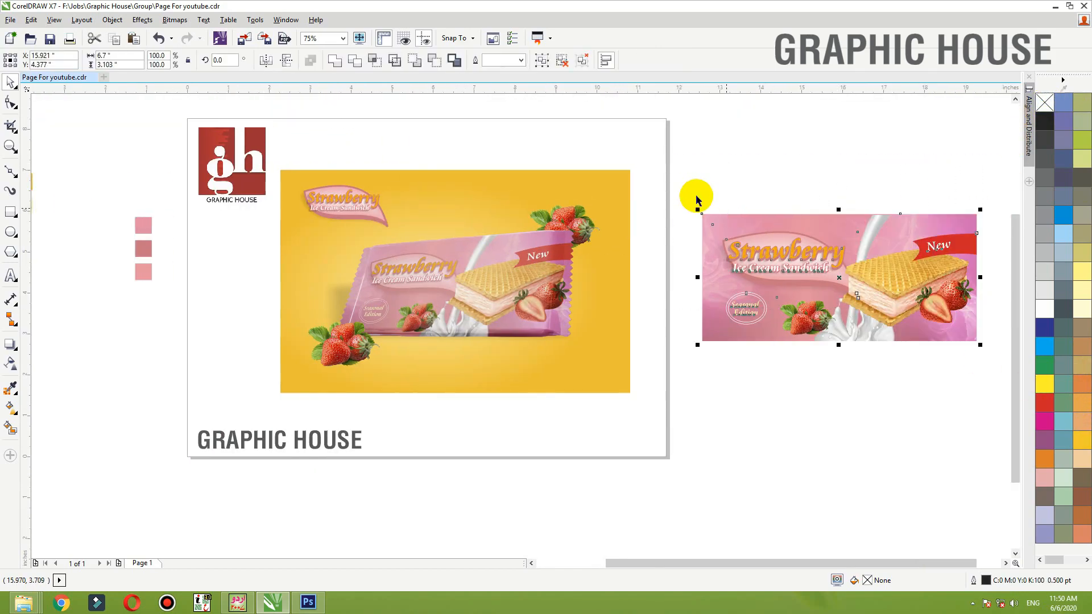
{"action": "left_click_drag", "start_coordinate": [793, 290], "coordinate": [739, 293]}
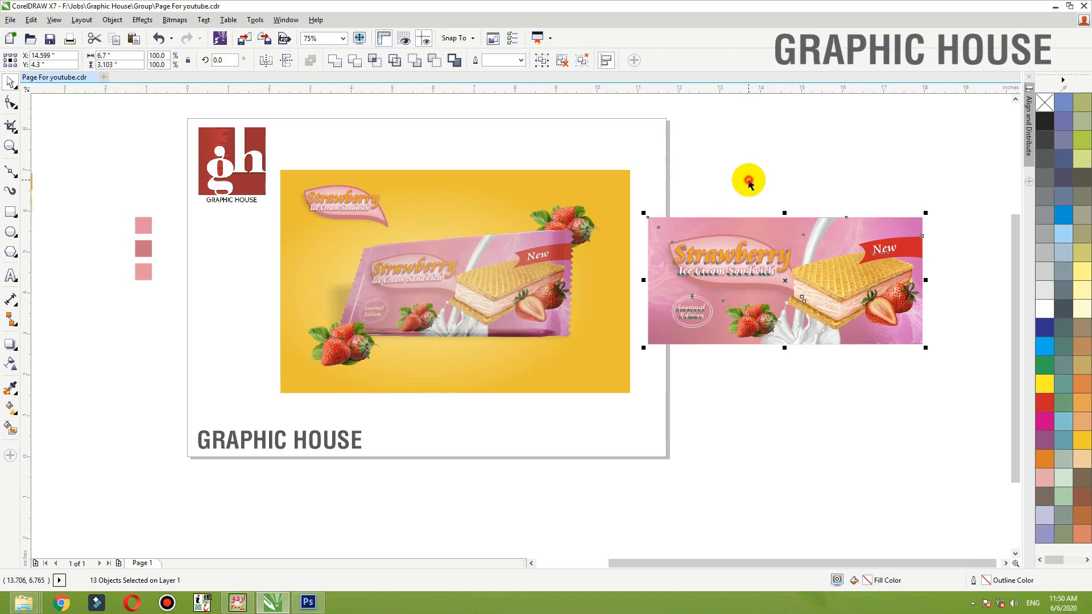
{"action": "left_click", "coordinate": [747, 178]}
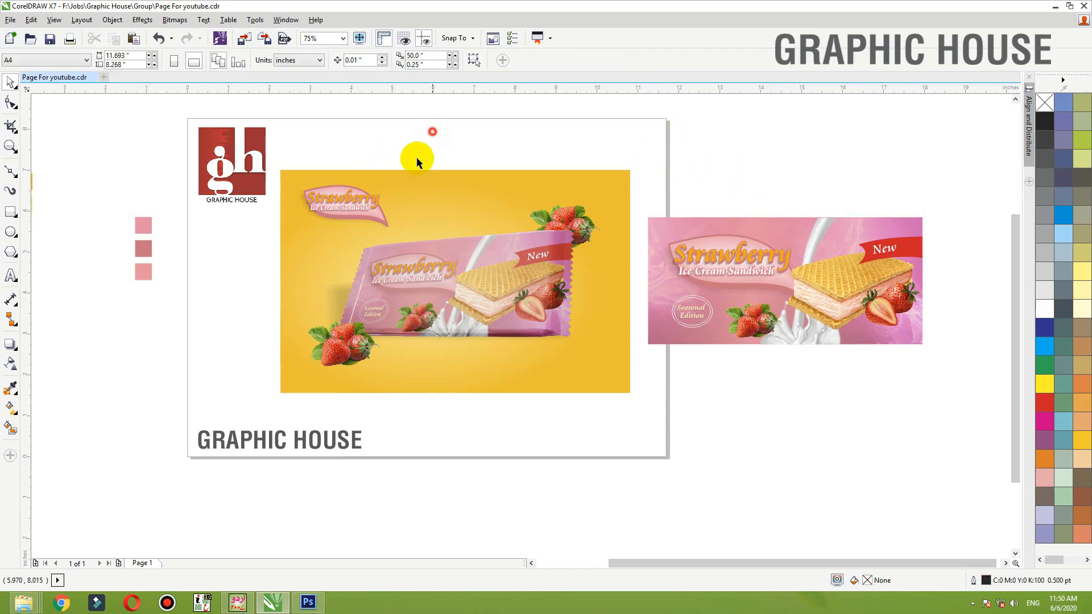
Shift the center of the amber background's elliptical gradient slightly up and to the right behind the wrapper.
{"action": "left_click_drag", "start_coordinate": [432, 131], "coordinate": [262, 242]}
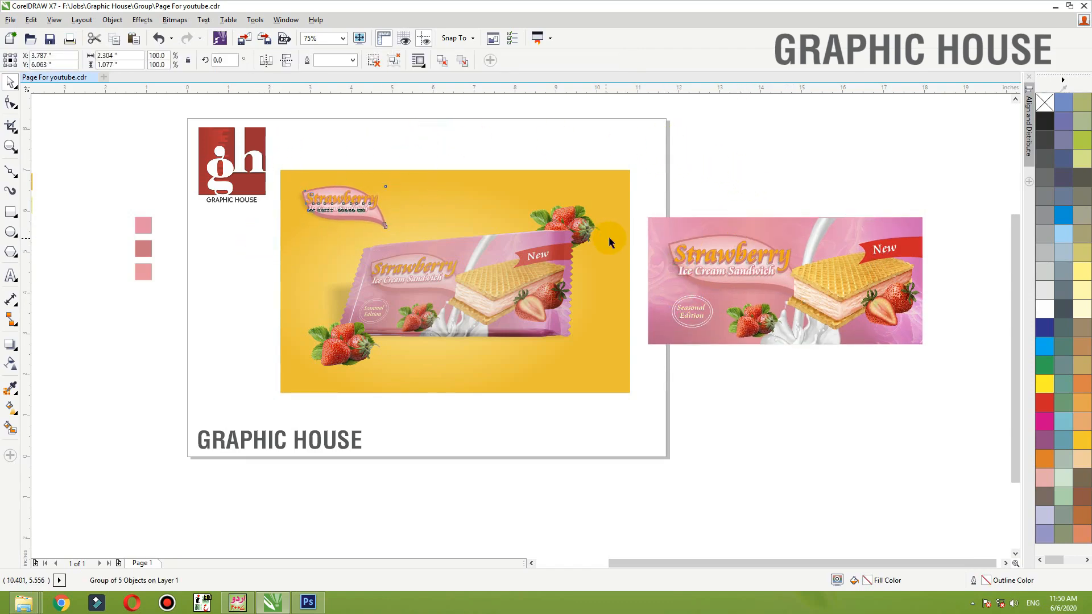
{"action": "left_click", "coordinate": [621, 197]}
{"action": "key", "text": "g"}
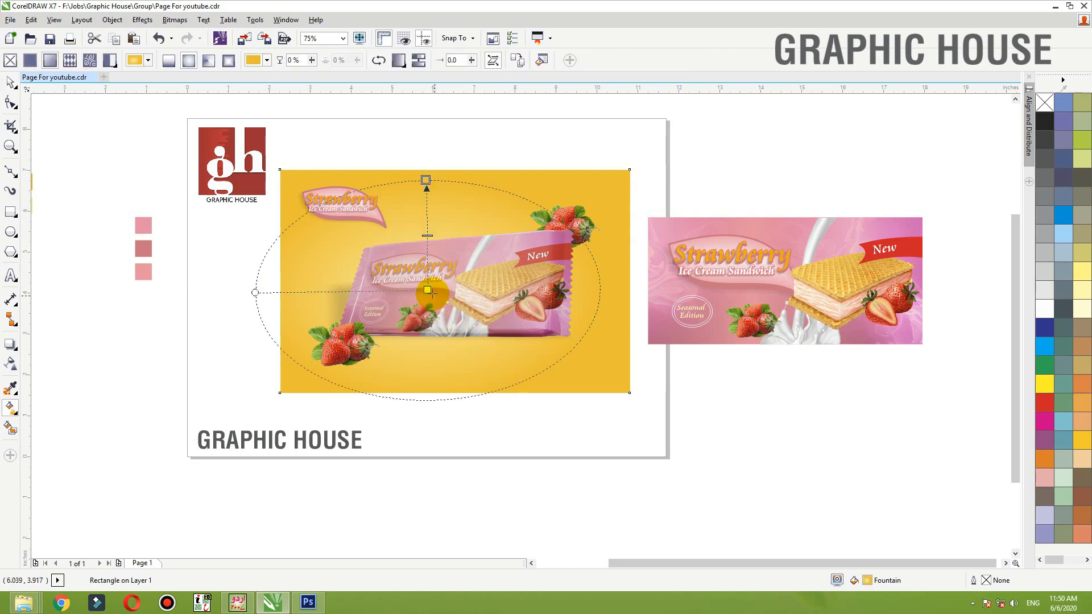
{"action": "mouse_move", "coordinate": [427, 291]}
{"action": "left_mouse_down"}
{"action": "mouse_move", "coordinate": [456, 261]}
{"action": "mouse_move", "coordinate": [446, 280]}
{"action": "left_mouse_up"}
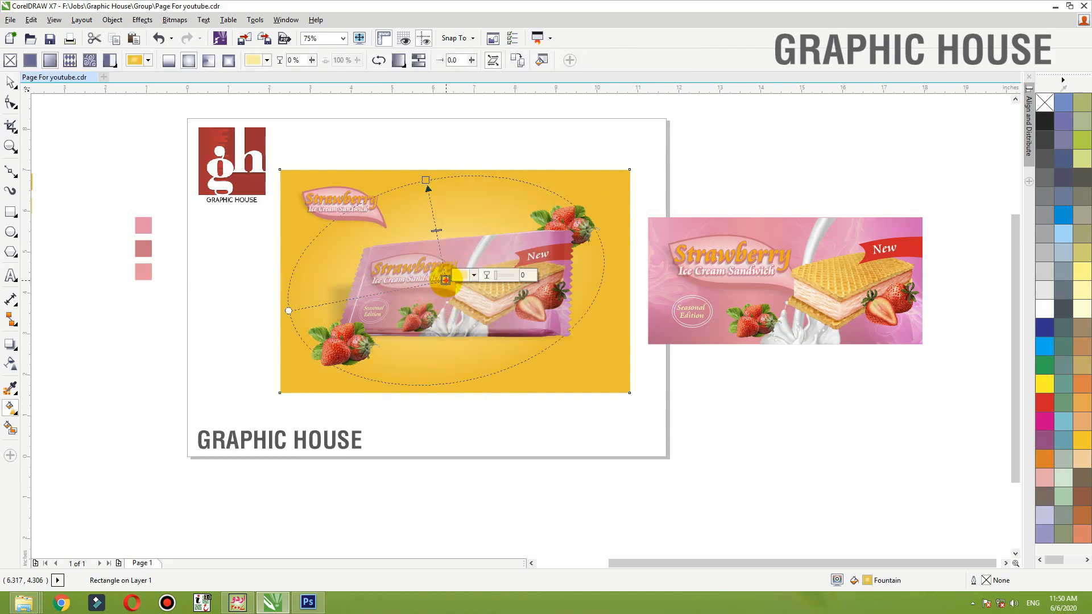
{"action": "key", "text": "space"}
Move the blurred shadow beneath the wrapper slightly downward.
{"action": "left_click", "coordinate": [328, 295]}
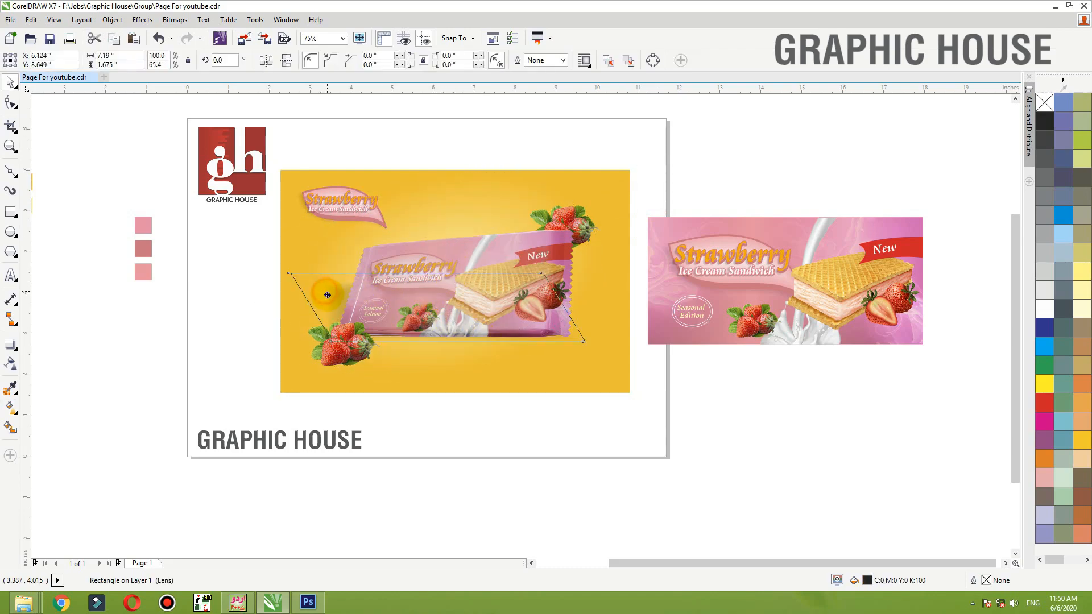
{"action": "left_click_drag", "start_coordinate": [328, 295], "coordinate": [328, 295]}
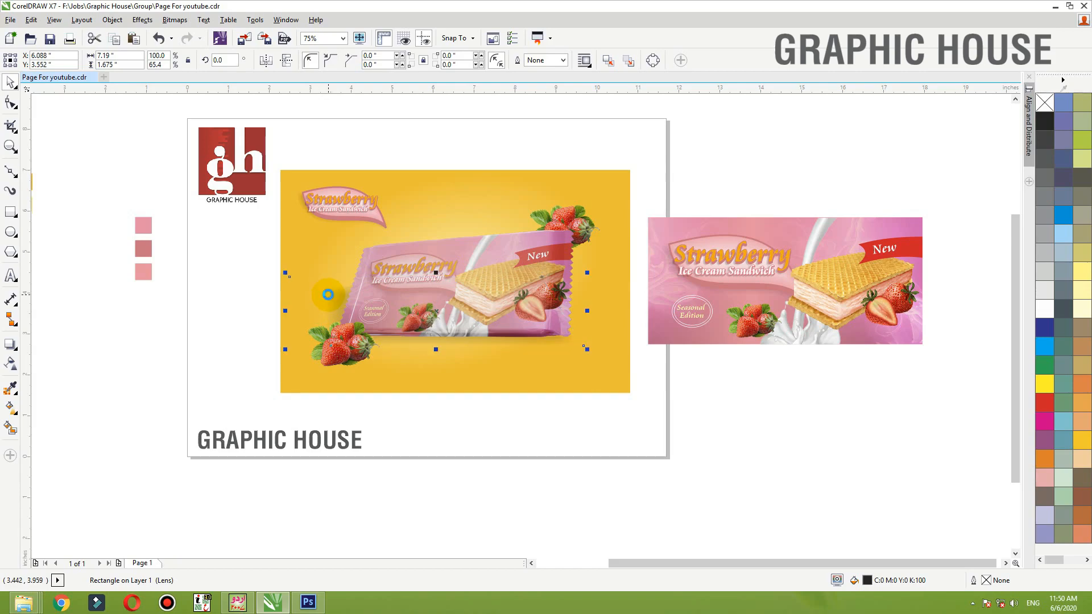
{"action": "left_click", "coordinate": [690, 274]}
{"action": "left_click", "coordinate": [653, 196]}
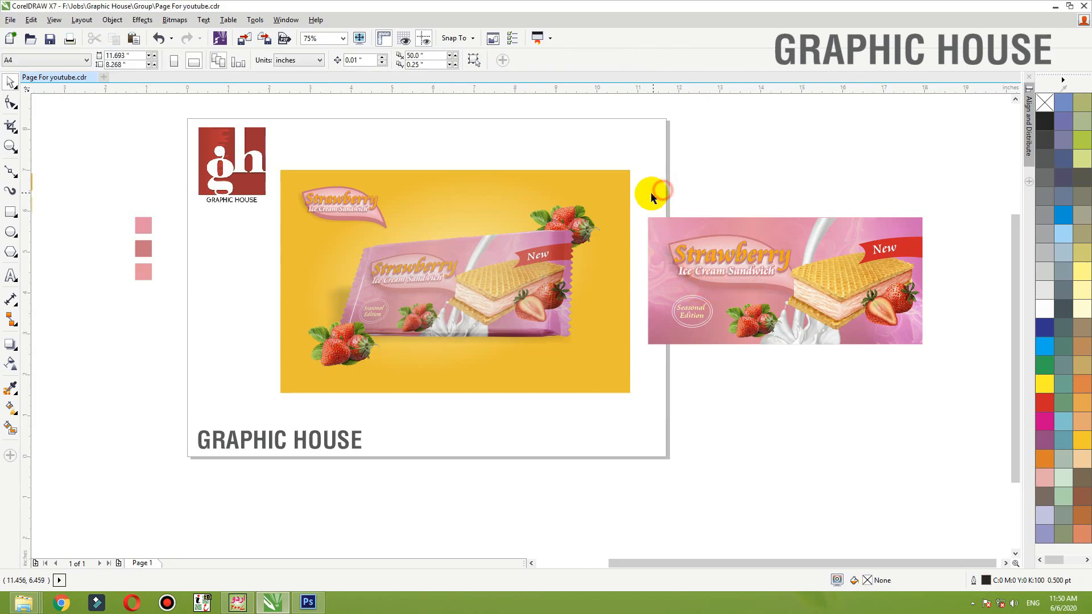
Move the flat label artwork up and clear of the page, and fit the whole amber presentation in view.
{"action": "left_click_drag", "start_coordinate": [818, 371], "coordinate": [819, 369]}
{"action": "left_click_drag", "start_coordinate": [793, 305], "coordinate": [843, 254]}
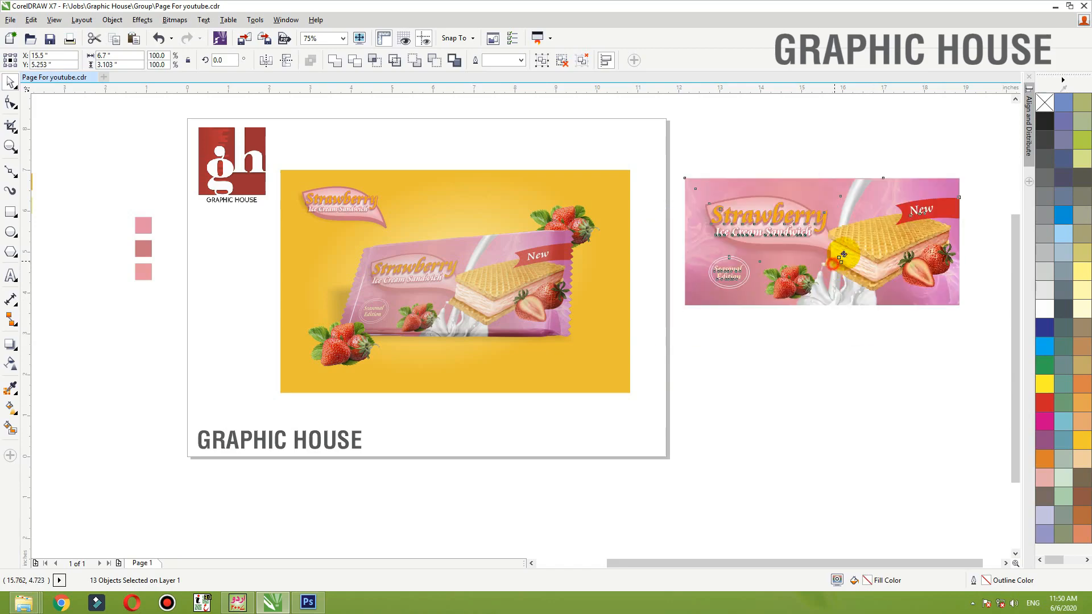
{"action": "left_click_drag", "start_coordinate": [648, 142], "coordinate": [263, 419]}
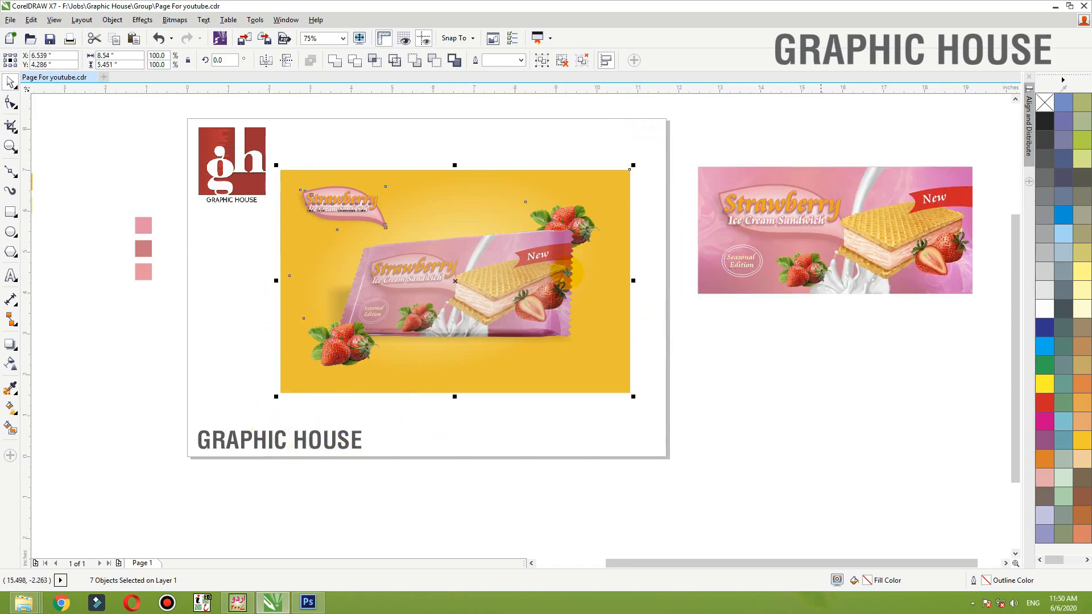
{"action": "key", "text": "shift+F2"}
{"action": "left_click", "coordinate": [906, 319]}
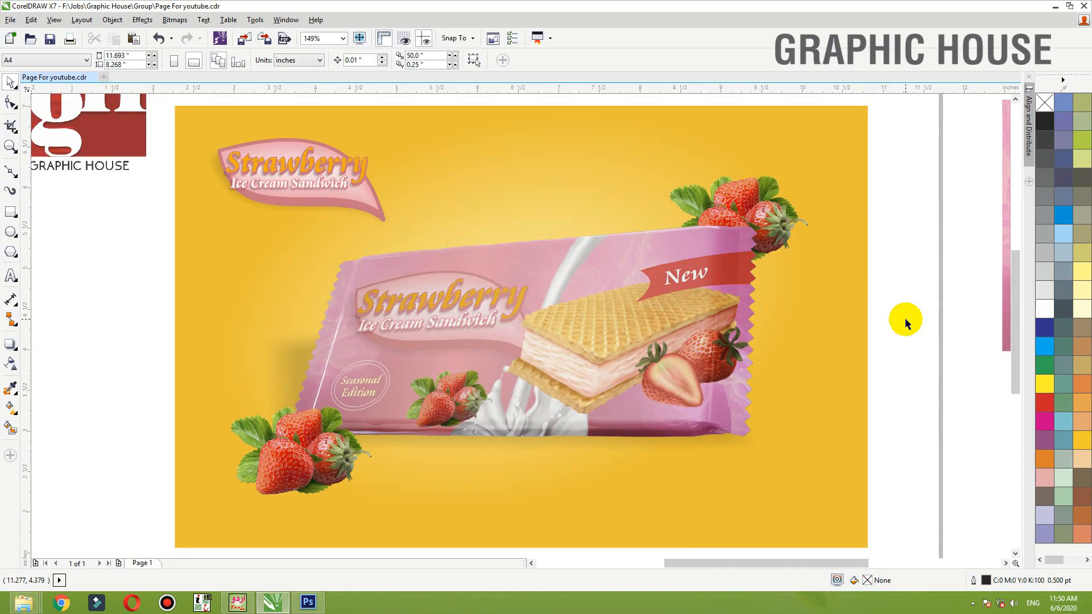